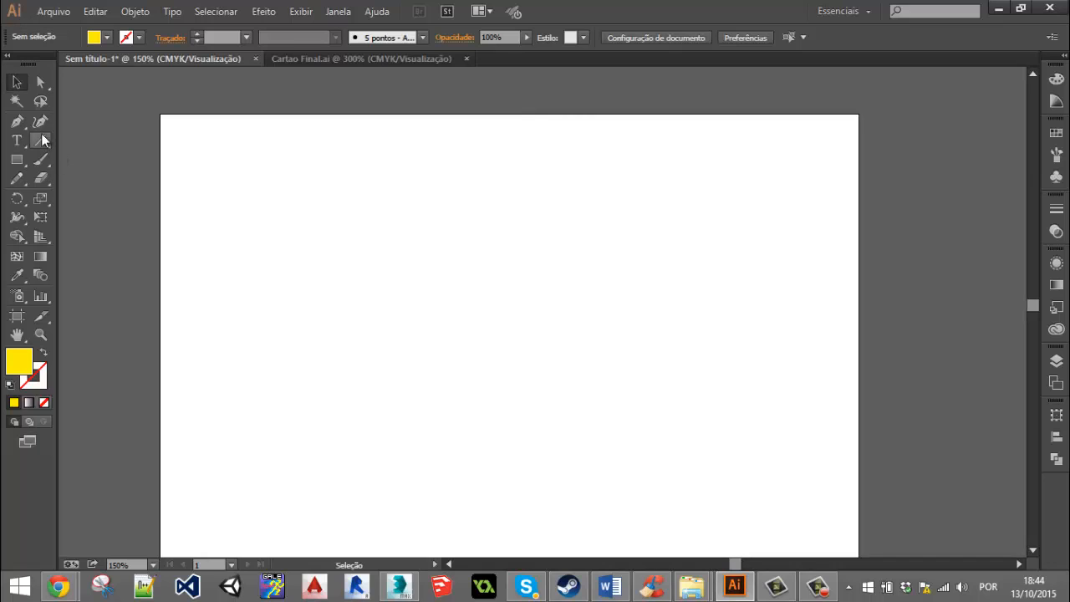
Add the title text "ESPADA do MAL" and enlarge it to about 50 pt in the upper part of the artboard.
left_click(16, 141)
left_click(750, 465)
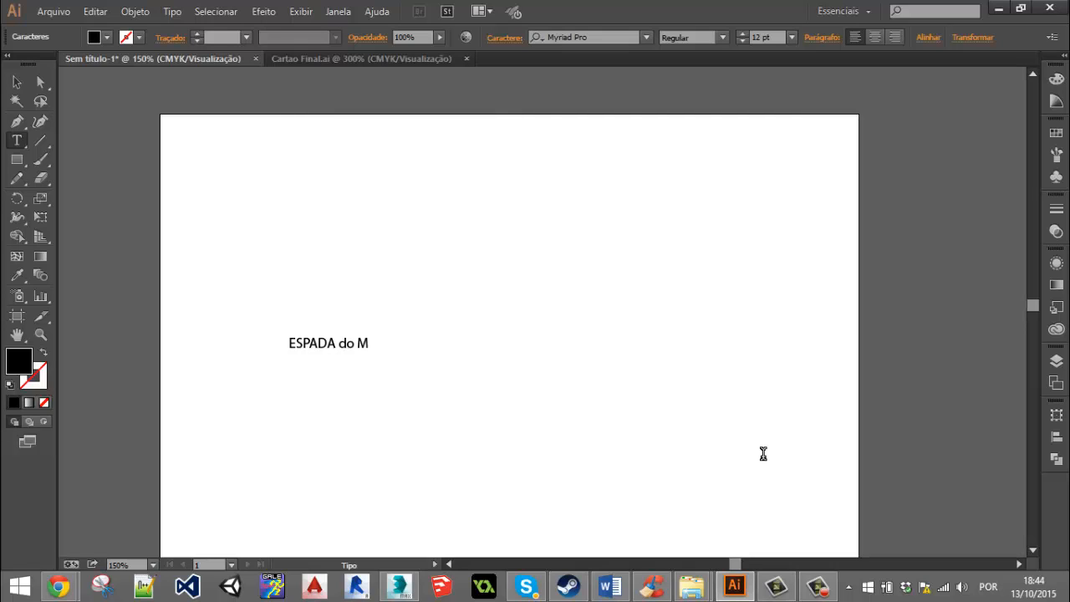
left_click(16, 85)
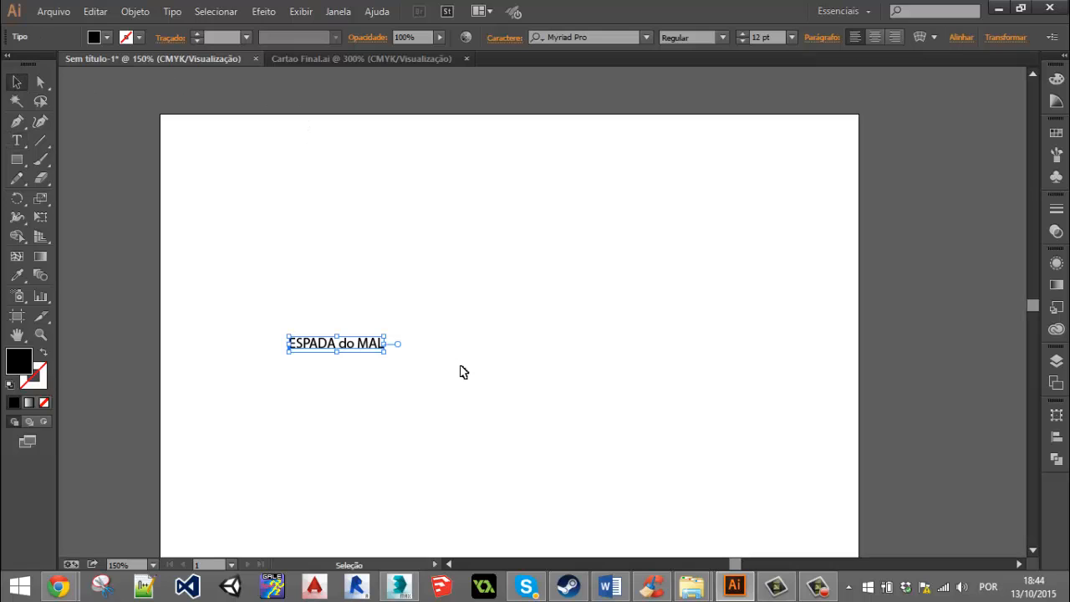
left_click_drag(383, 359, 685, 509, "shift")
left_click_drag(524, 365, 515, 200)
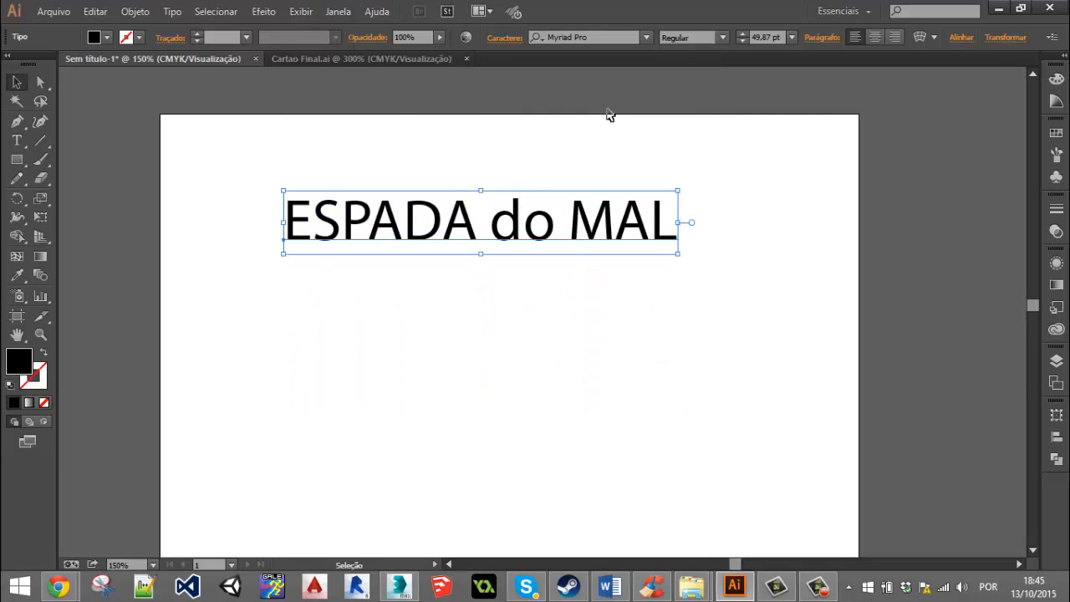
Try the Parchment font on the title text.
left_click(645, 39)
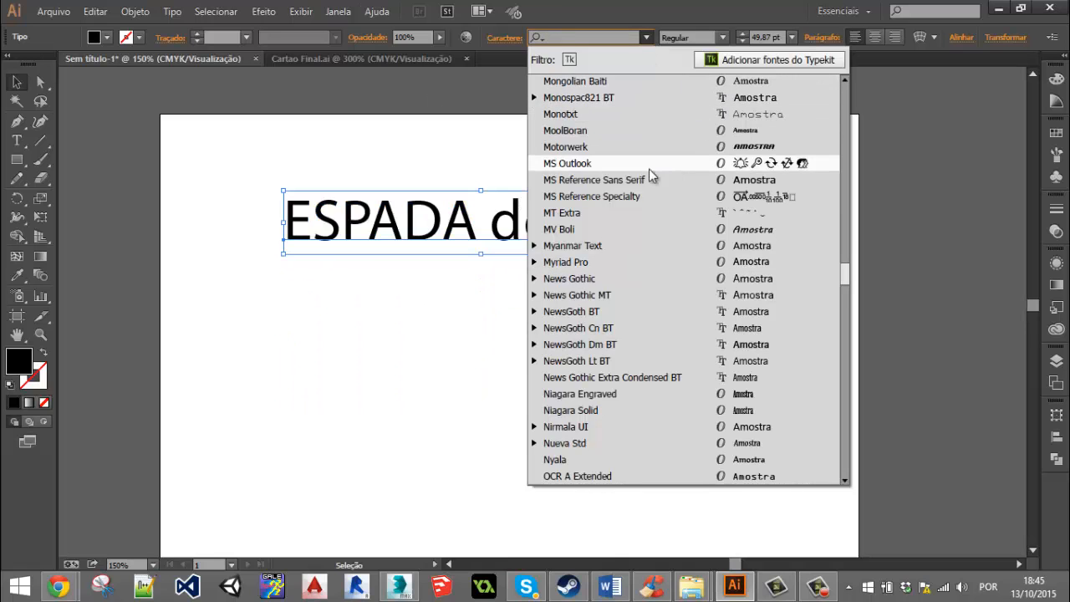
scroll(785, 320, "down", 6)
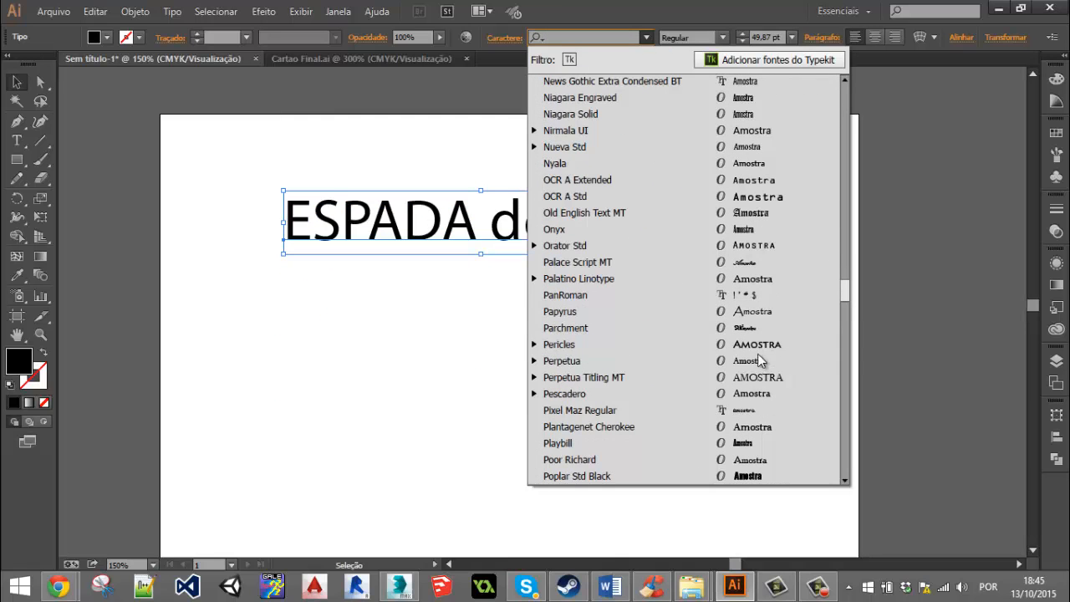
left_click(724, 327)
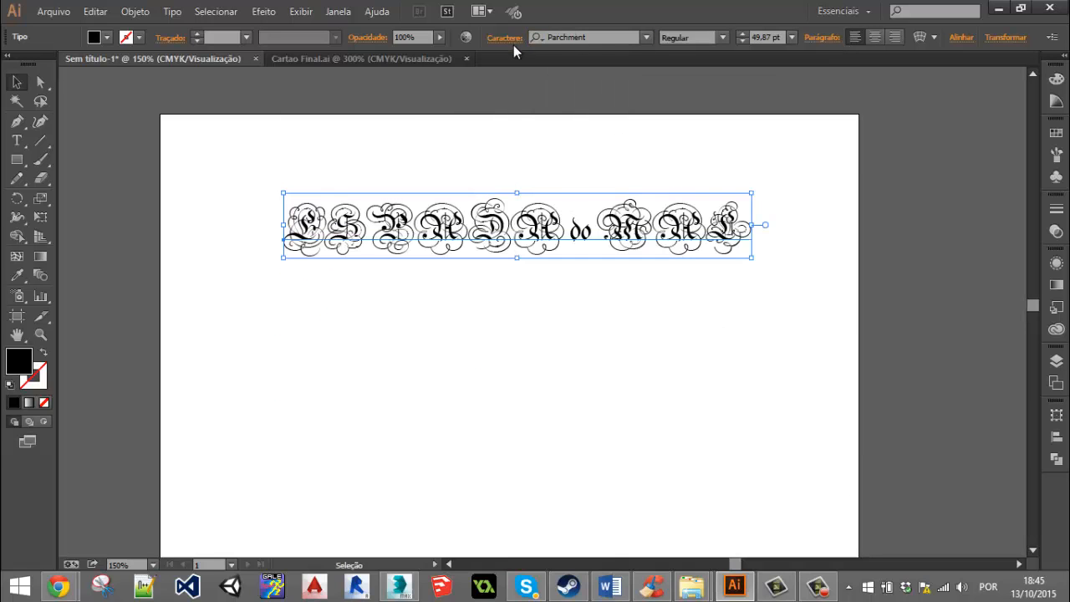
Set the title's font to Plantagenet Cherokee and shift the text slightly lower on the artboard.
left_click(646, 39)
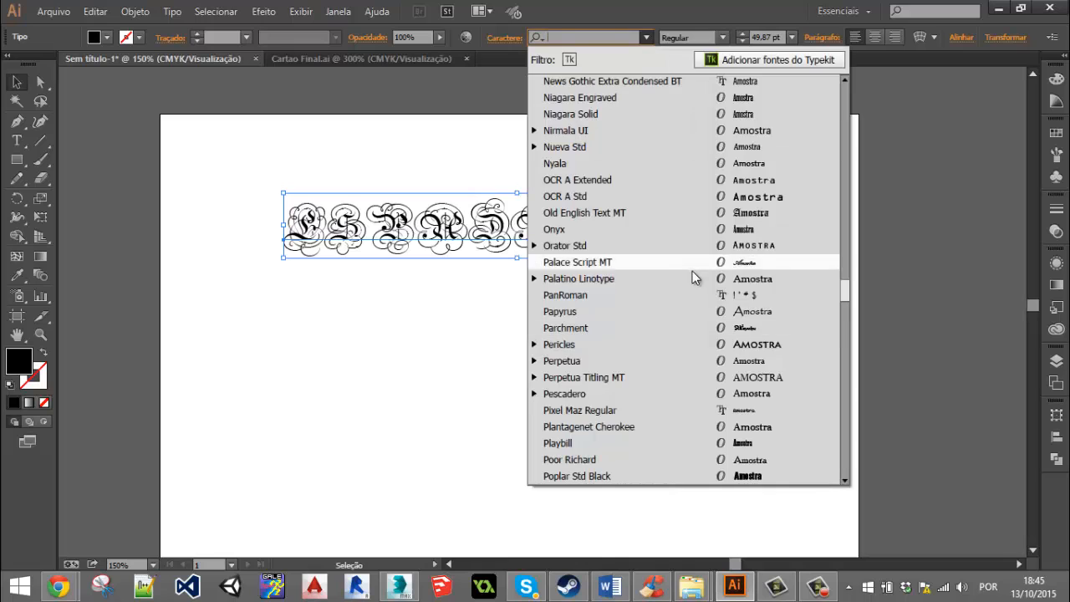
left_click(737, 427)
left_click(538, 247)
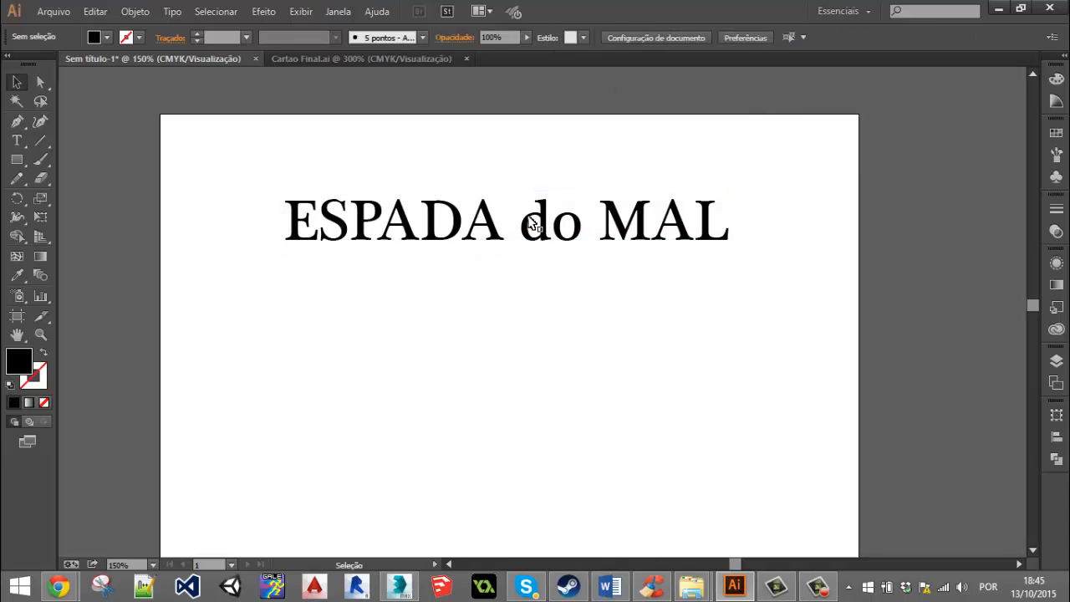
left_click_drag(535, 226, 532, 247)
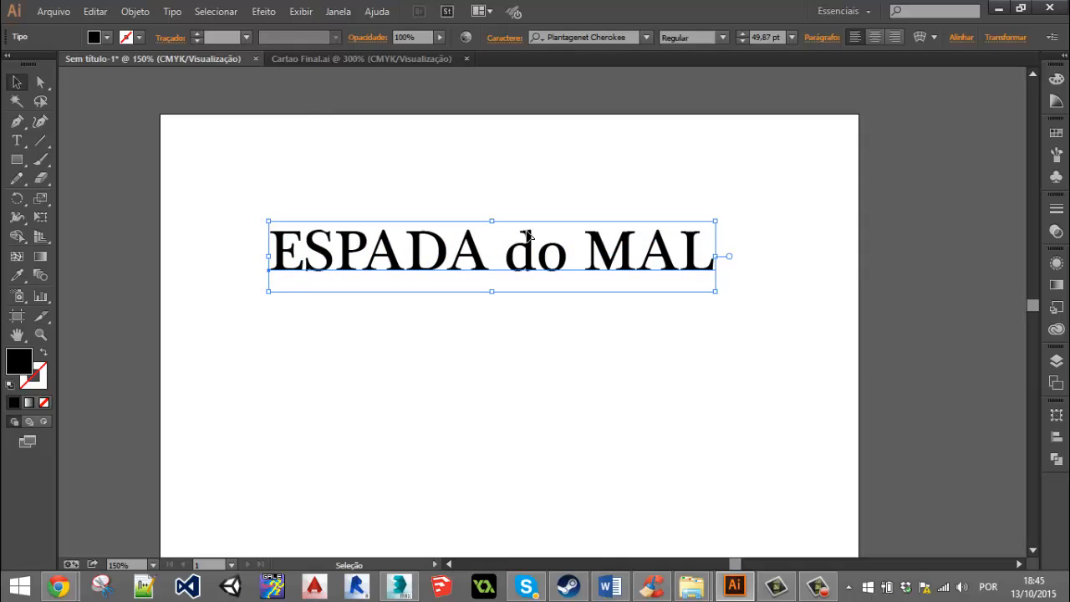
Try the GothicE font on the title text, then undo the font change.
left_click(646, 38)
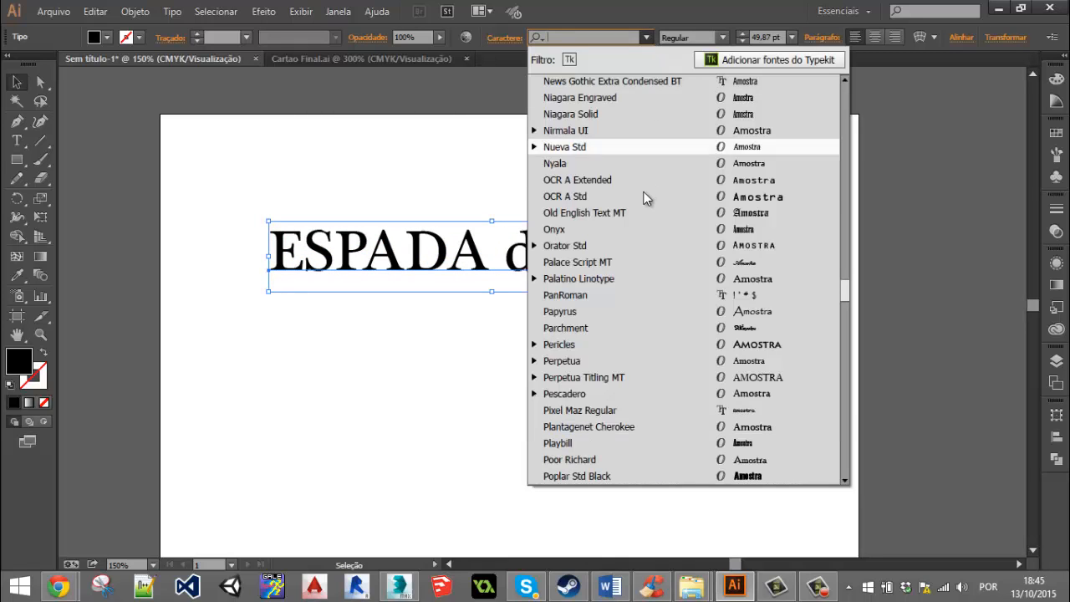
type("go")
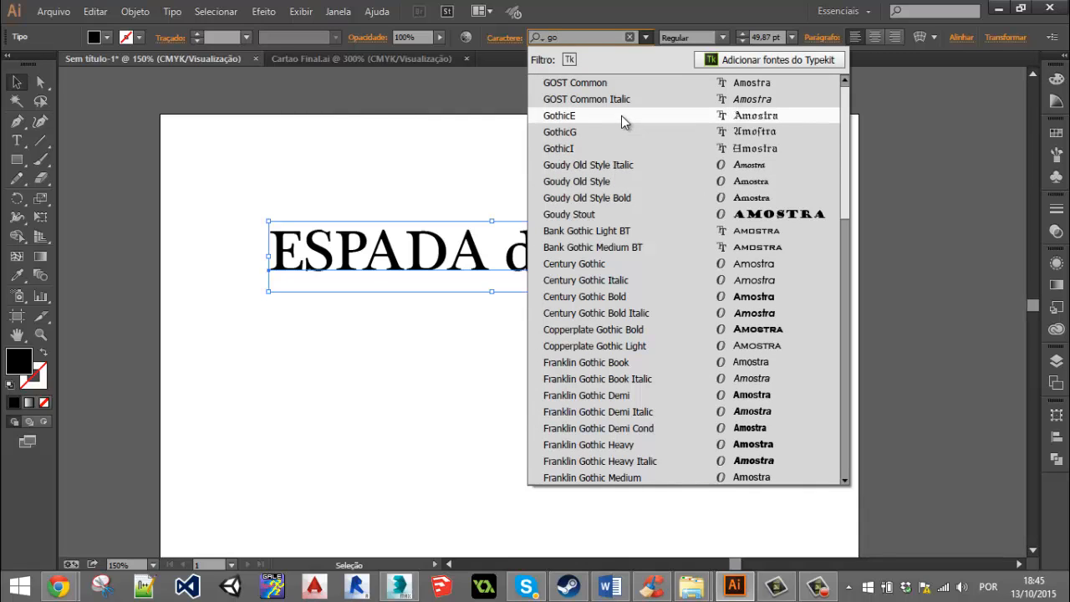
left_click(594, 117)
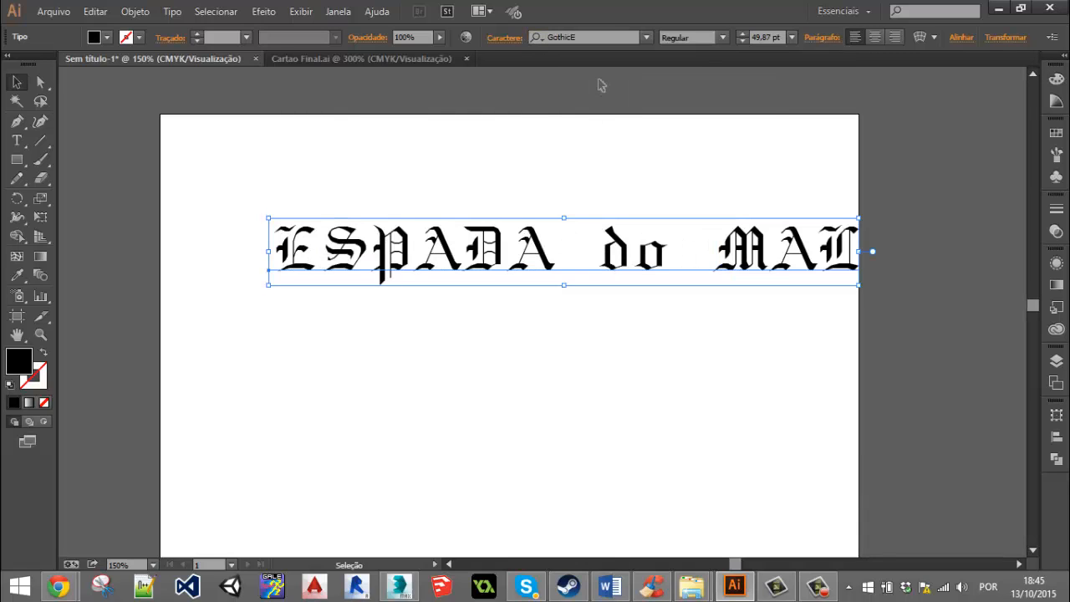
key("ctrl+z")
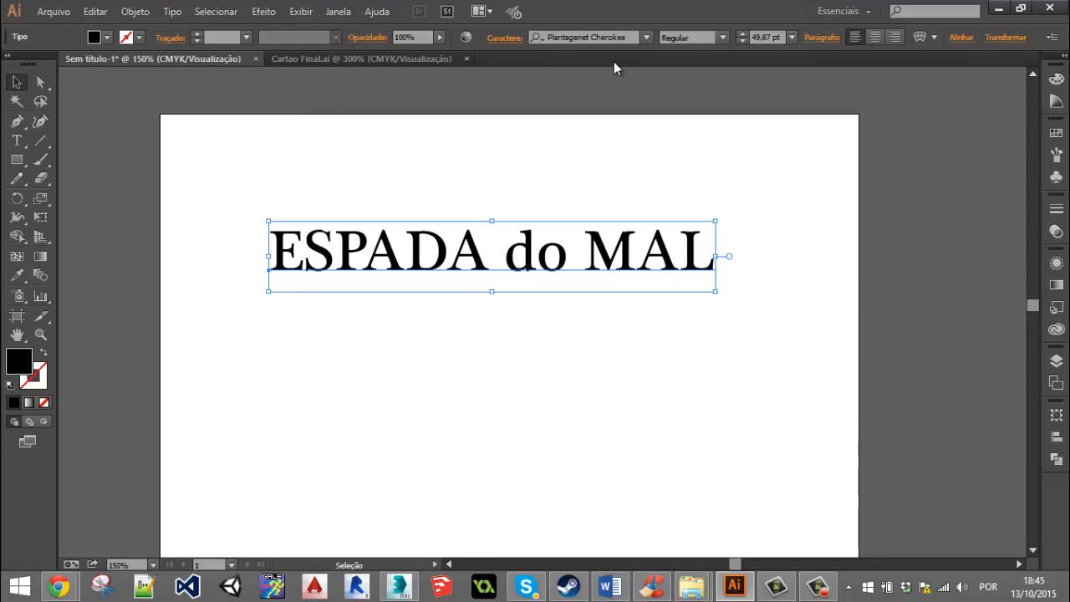
Reposition the title text slightly higher and further right on the artboard, keeping its current font.
left_click(650, 36)
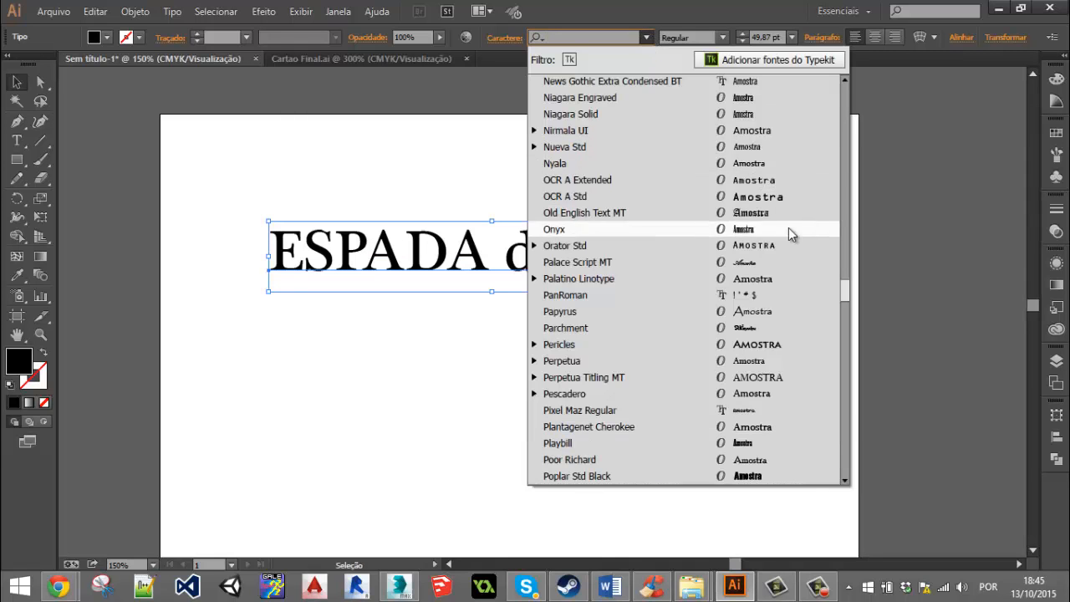
left_click(494, 360)
left_click_drag(489, 276, 516, 263)
left_click(499, 343)
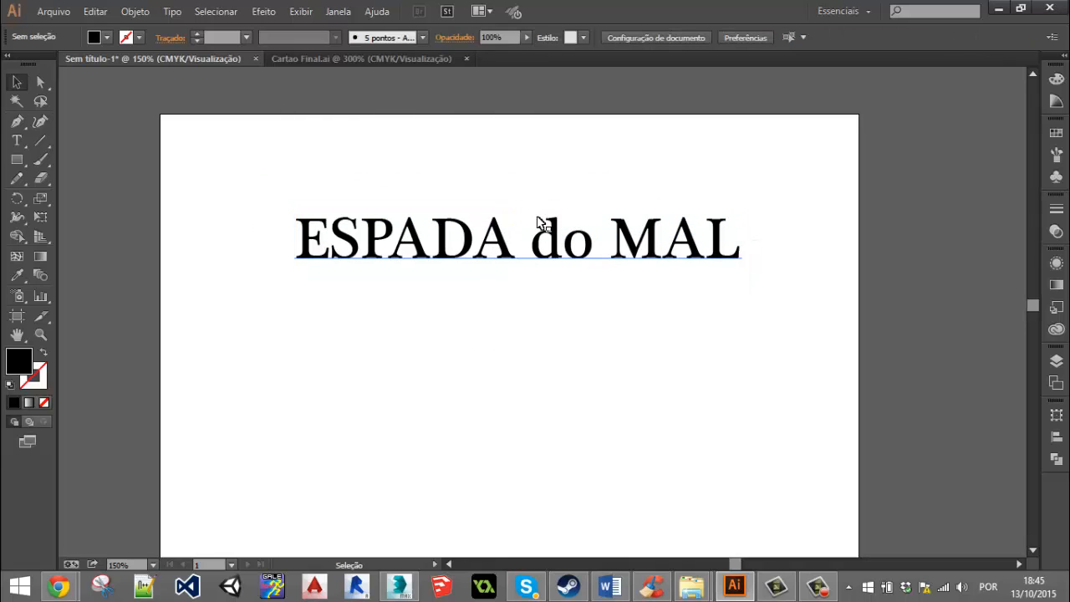
Try short Paintbrush strokes beside the peak of the A in MAL and undo each one.
left_click(41, 160)
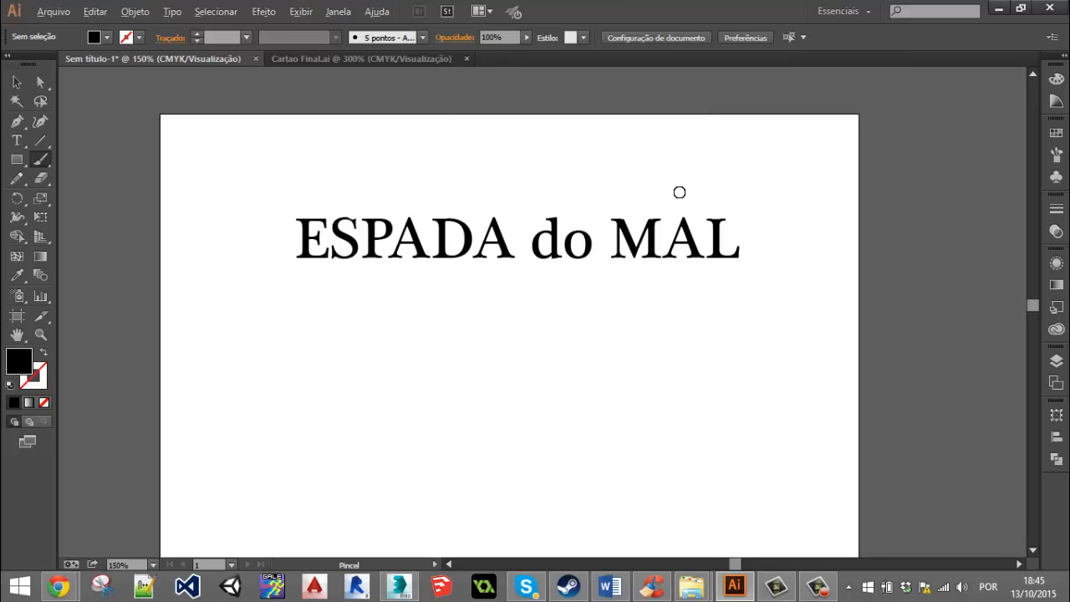
scroll(680, 192, "up", 2, "alt")
scroll(750, 253, "down", 1, "alt")
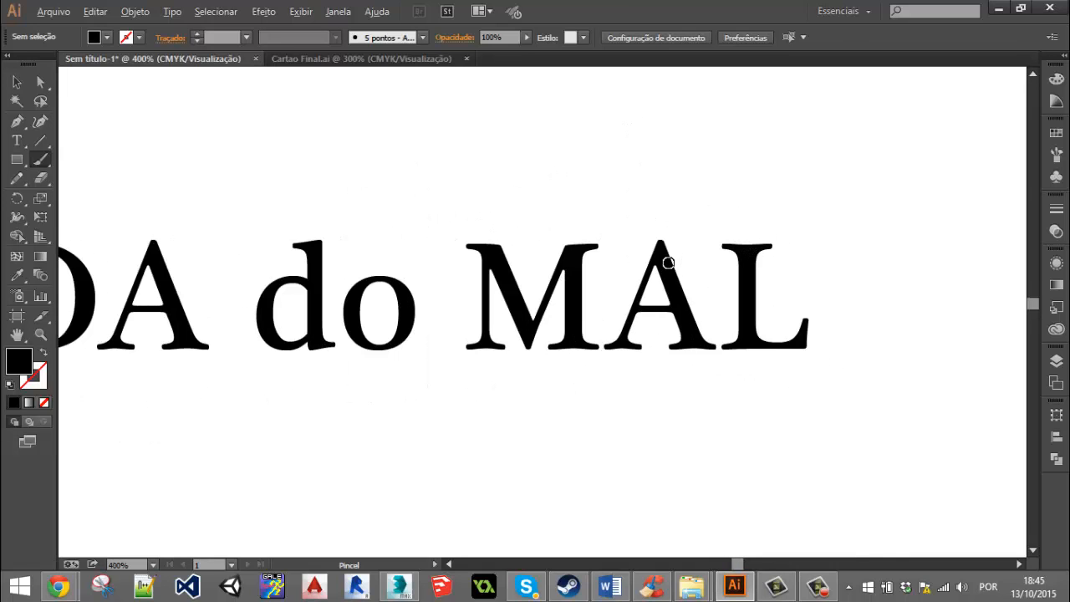
scroll(666, 263, "up", 2, "alt")
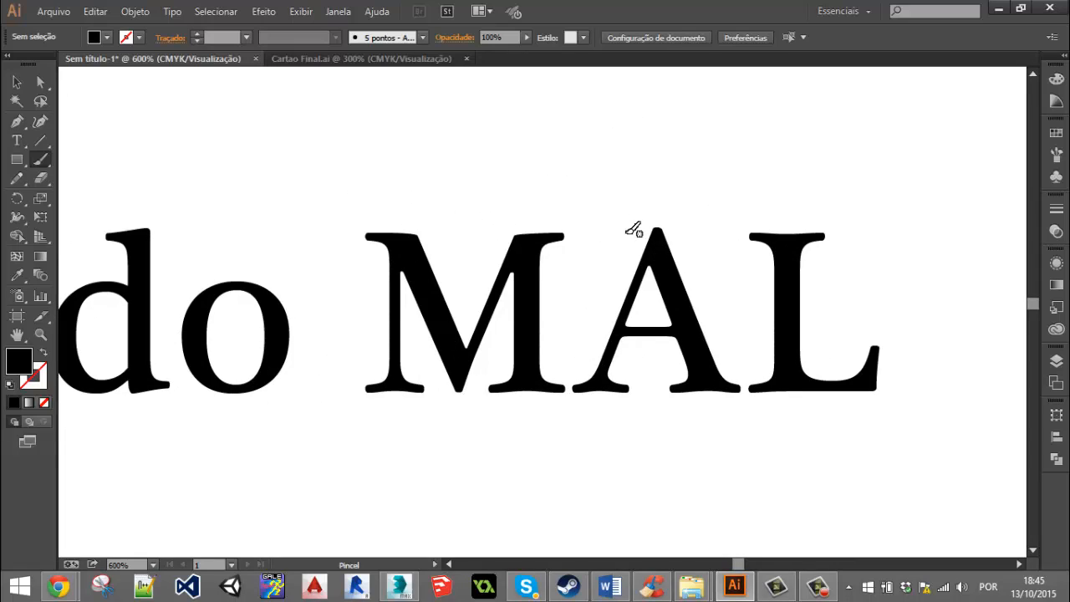
left_click_drag(598, 208, 659, 235)
key("ctrl+z")
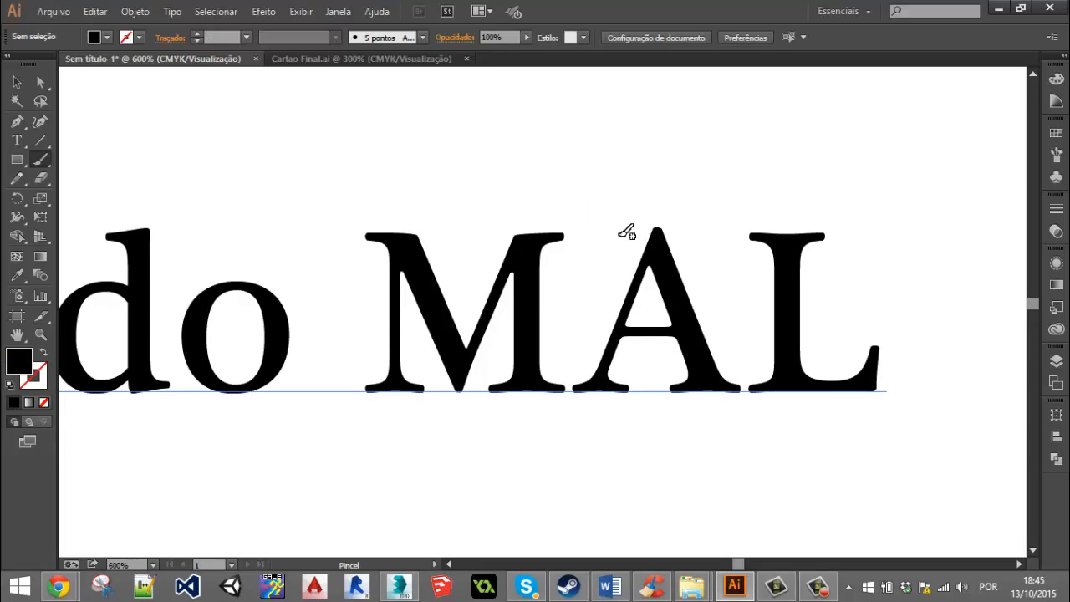
left_click_drag(585, 244, 636, 267)
key("ctrl+z")
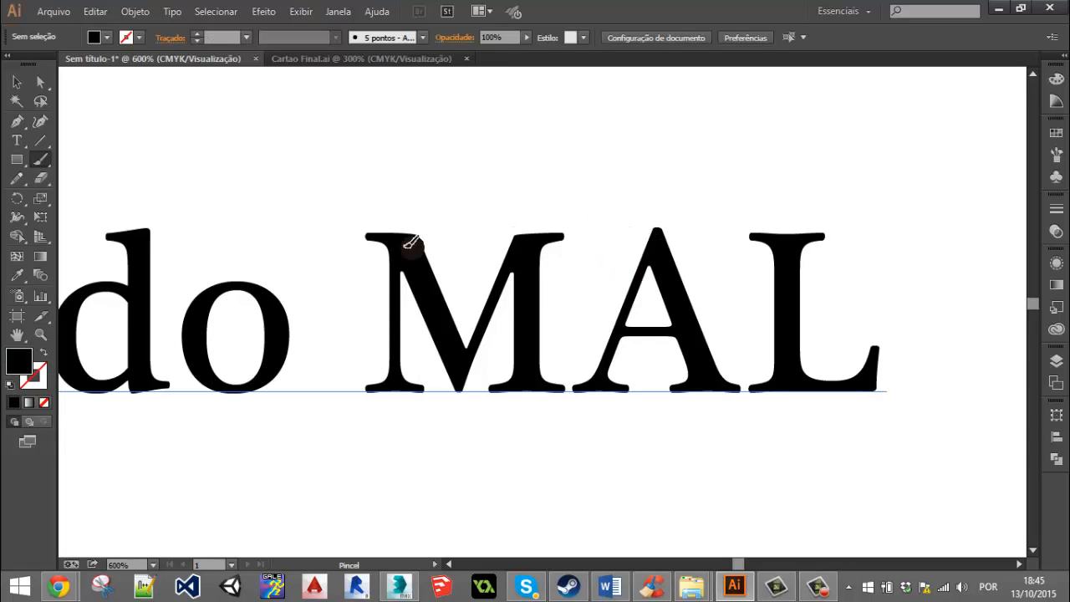
Try curved Paintbrush strokes sweeping outward from the two upper corners of the M in MAL, undoing the attempts.
left_click_drag(418, 245, 325, 214)
key("ctrl+z")
left_click_drag(422, 244, 311, 217)
left_click_drag(520, 253, 590, 193)
key("v")
key("ctrl+z")
key("ctrl+z")
key("b")
left_click_drag(522, 255, 615, 191)
key("ctrl+z")
Paint two longer curved strokes outward from the upper corners of the M, check them against the whole title, and undo them.
mouse_move(422, 249)
left_mouse_down()
mouse_move(389, 231)
mouse_move(294, 215)
left_mouse_up()
mouse_move(528, 249)
left_mouse_down()
mouse_move(577, 201)
mouse_move(640, 177)
left_mouse_up()
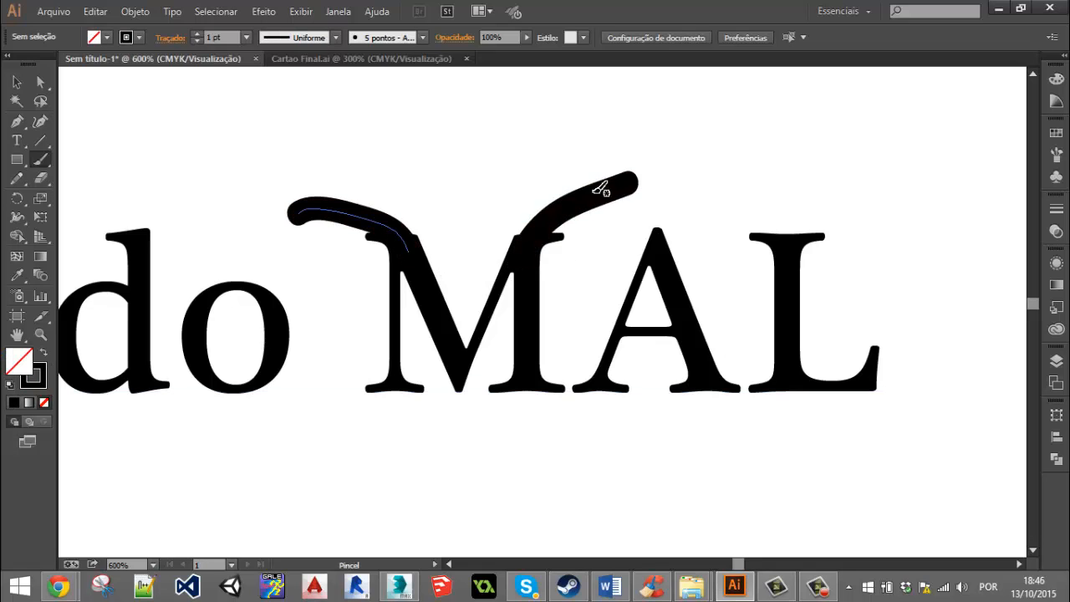
scroll(681, 268, "down", 2, "alt")
scroll(595, 301, "down", 2, "alt")
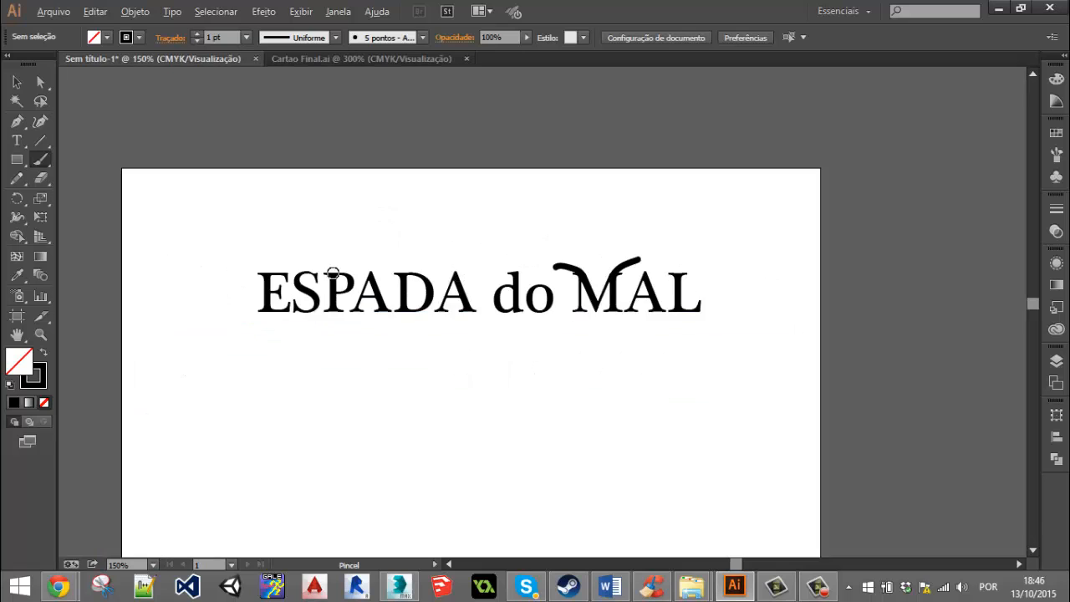
scroll(329, 280, "up", 4, "alt")
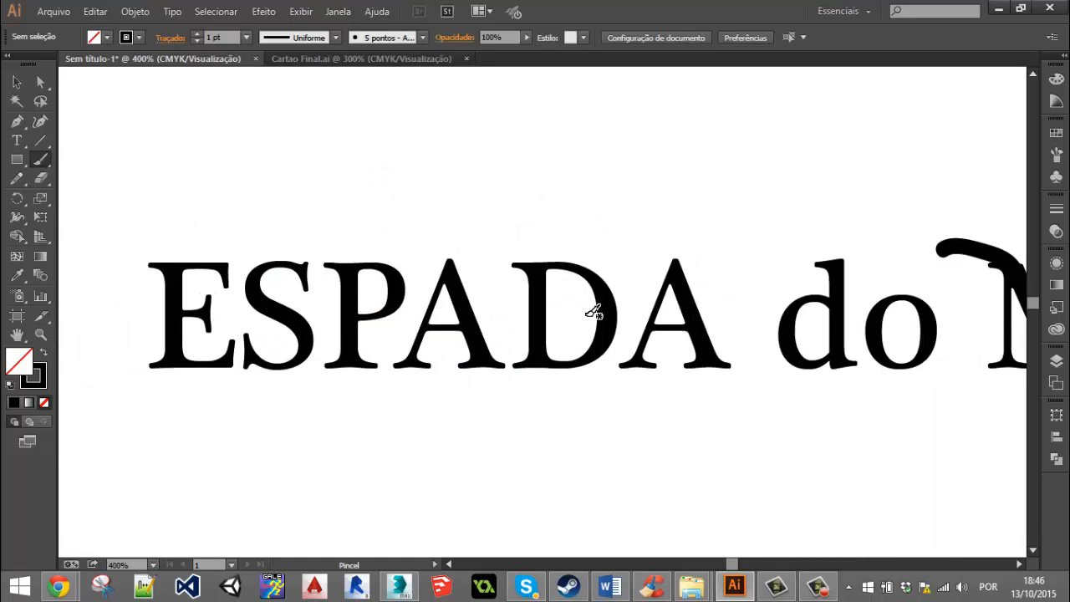
scroll(505, 303, "down", 1, "alt")
scroll(606, 310, "down", 1, "alt")
scroll(902, 309, "up", 1, "alt")
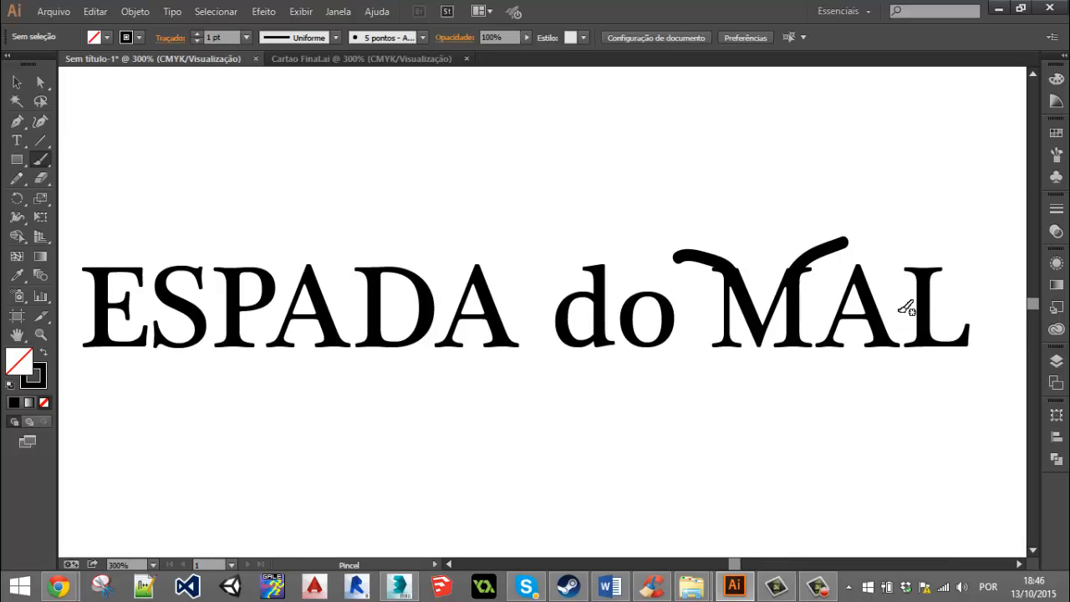
key("ctrl+z")
Try two separate strokes rising from the centre of the M in a V shape, then undo them.
mouse_move(762, 277)
left_mouse_down()
mouse_move(724, 254)
mouse_move(679, 246)
left_mouse_up()
mouse_move(763, 276)
left_mouse_down()
mouse_move(815, 216)
mouse_move(842, 219)
left_mouse_up()
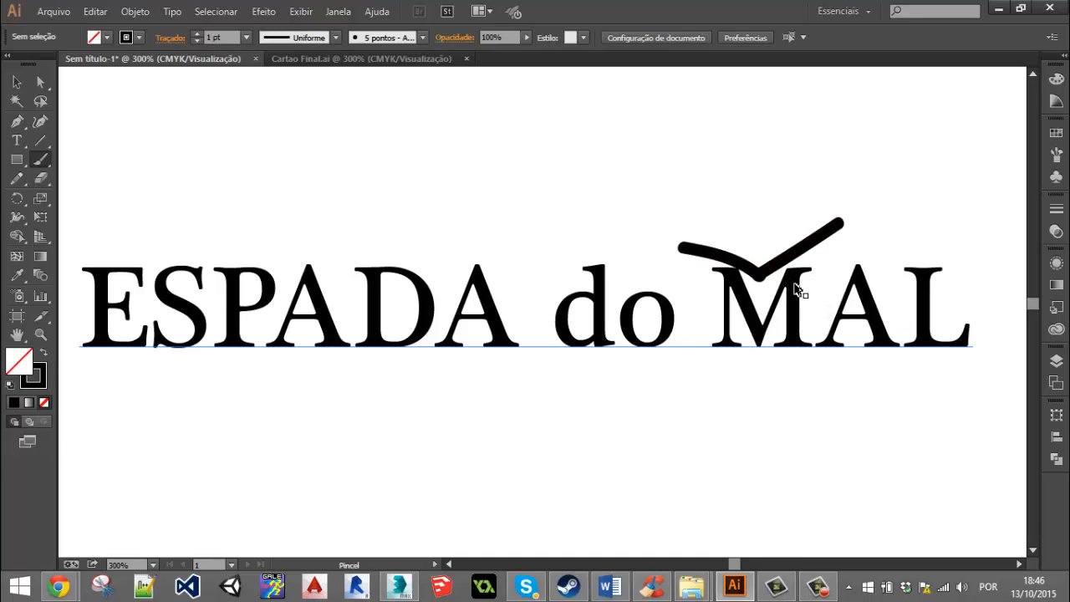
key("ctrl+z")
left_click_drag(760, 276, 808, 219)
key("ctrl+z")
key("ctrl+z")
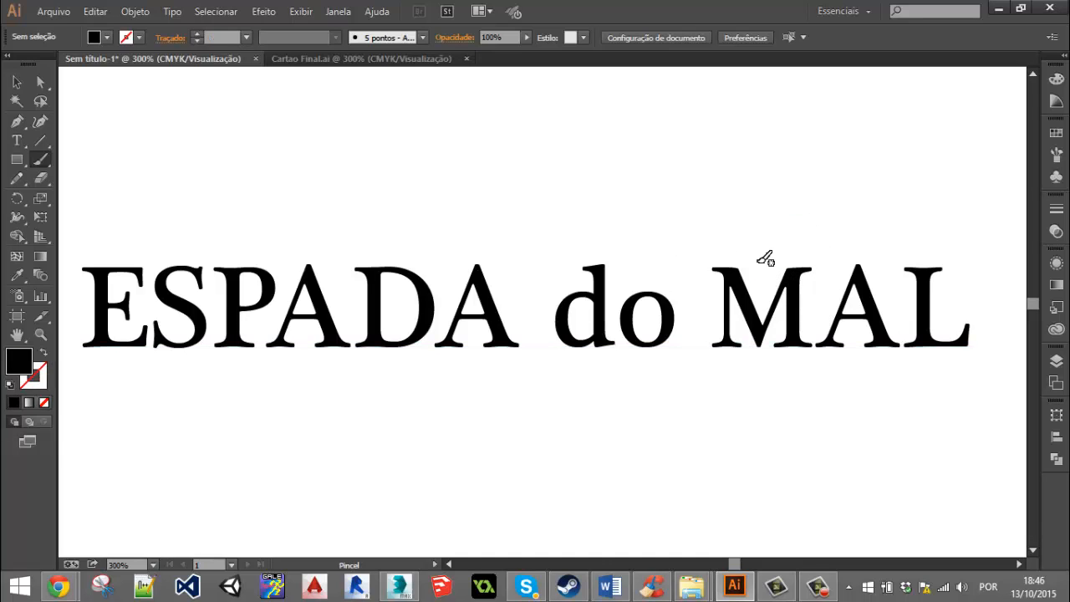
Paint one continuous wing-shaped brush stroke above the M of MAL, dipping into the letter's central notch.
scroll(672, 281, "down", 1, "alt")
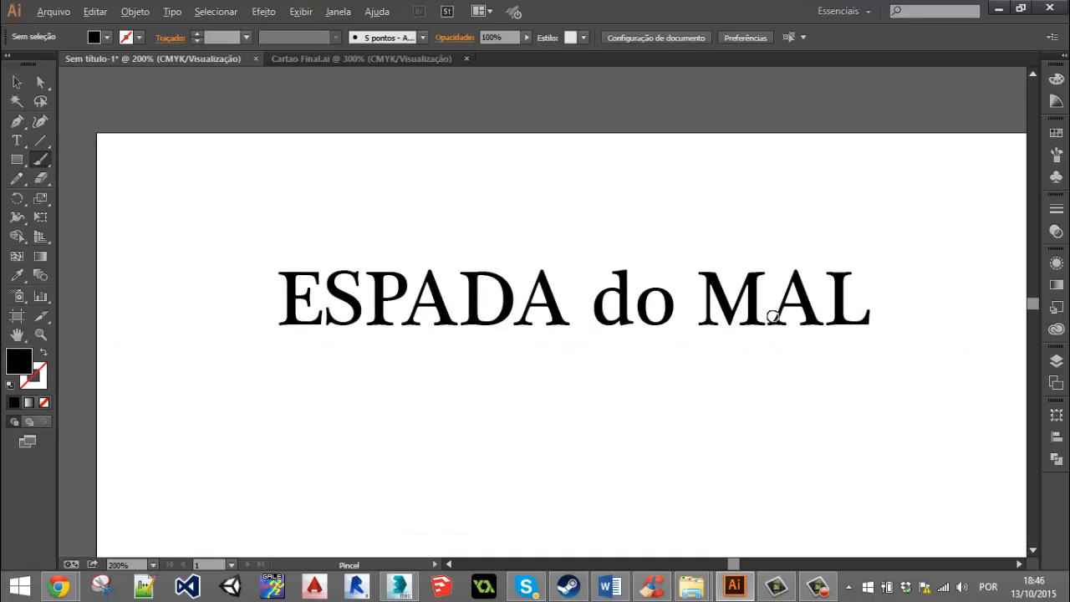
scroll(698, 287, "up", 2, "alt")
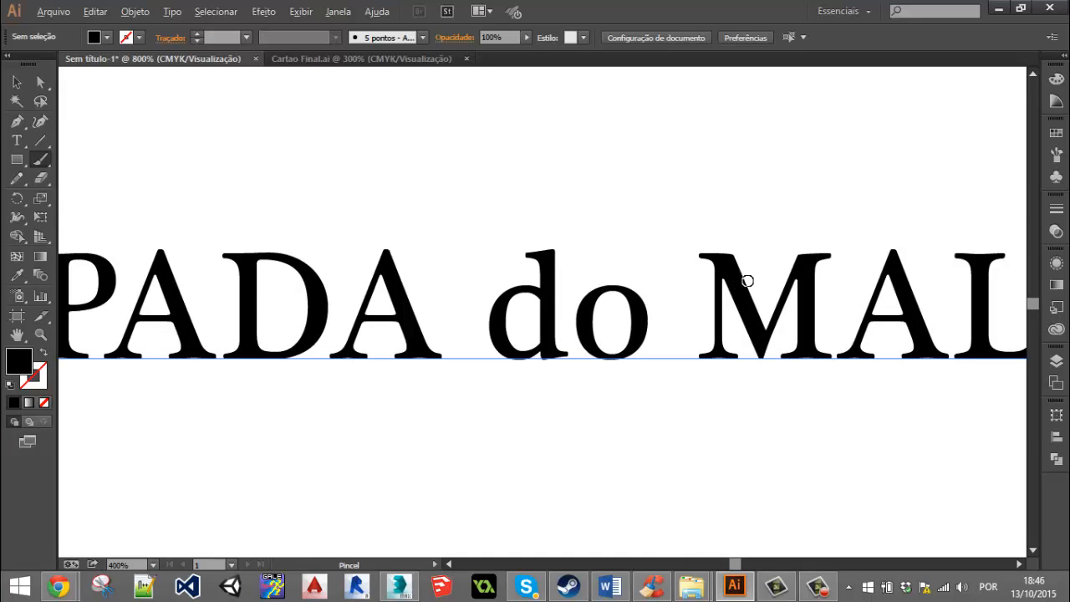
scroll(746, 280, "up", 2, "alt")
mouse_move(627, 188)
left_mouse_down()
mouse_move(716, 193)
mouse_move(788, 242)
mouse_move(903, 155)
mouse_move(926, 159)
left_mouse_up()
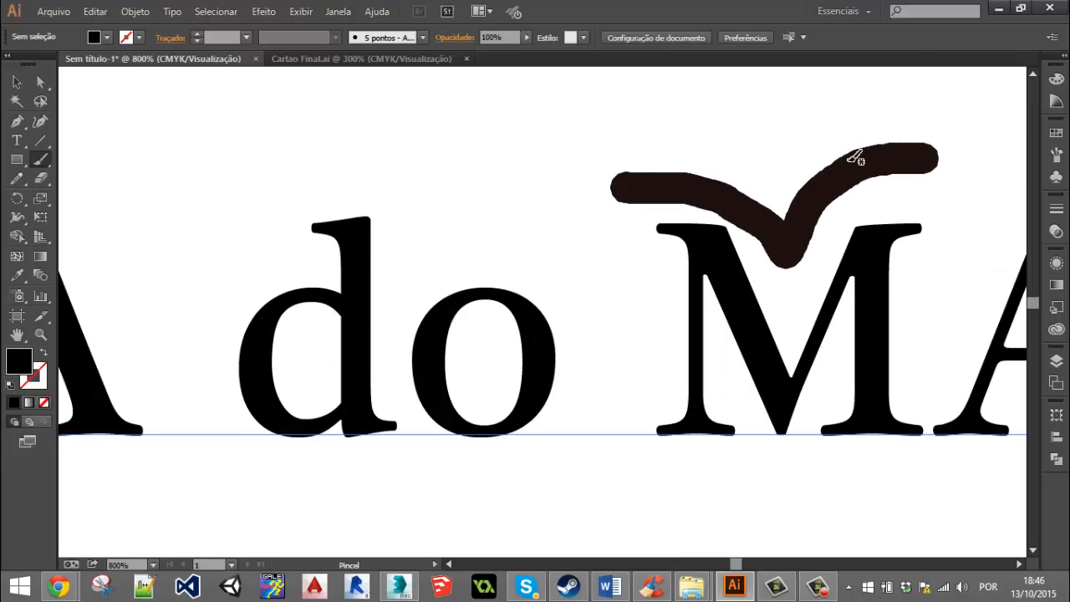
Apply a lens-shaped width profile to the wing stroke, then give it the thinner "3 pontos" brush.
left_click(17, 82)
left_click(750, 216)
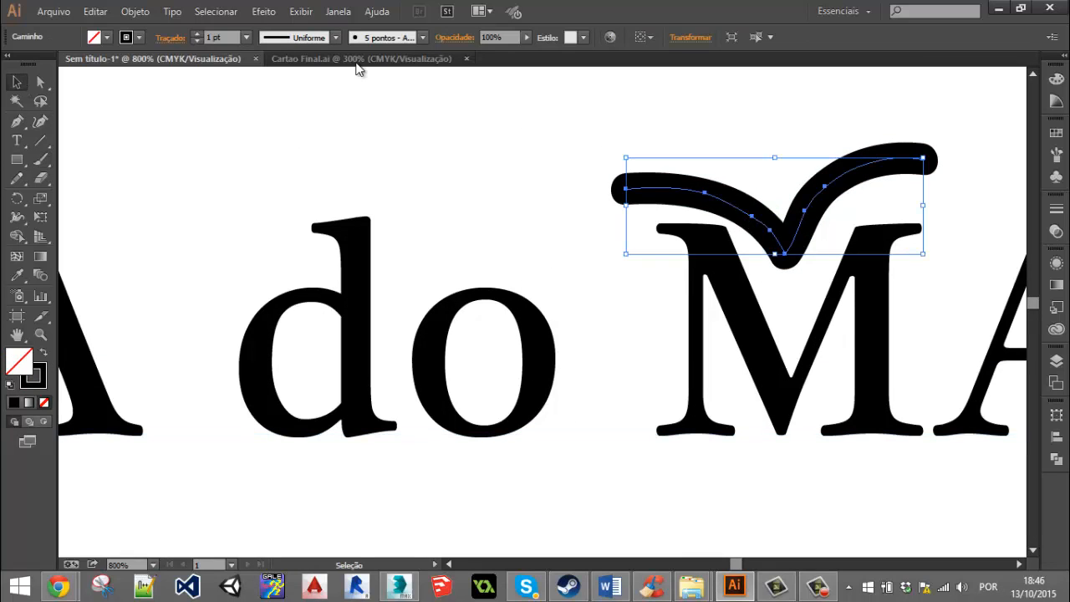
left_click(335, 37)
left_click(299, 87)
left_click(422, 38)
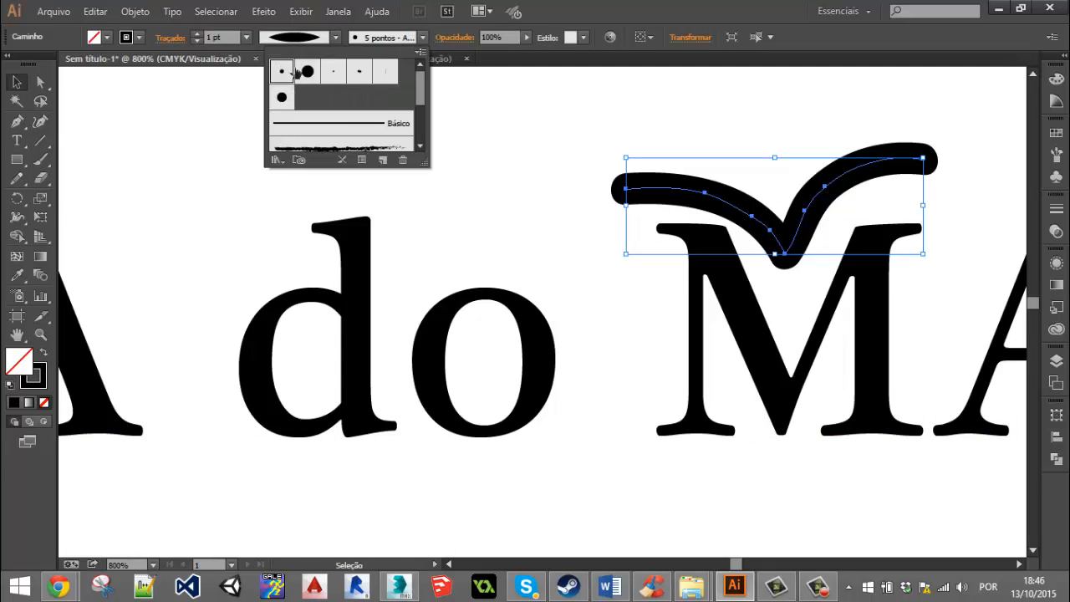
left_click(332, 72)
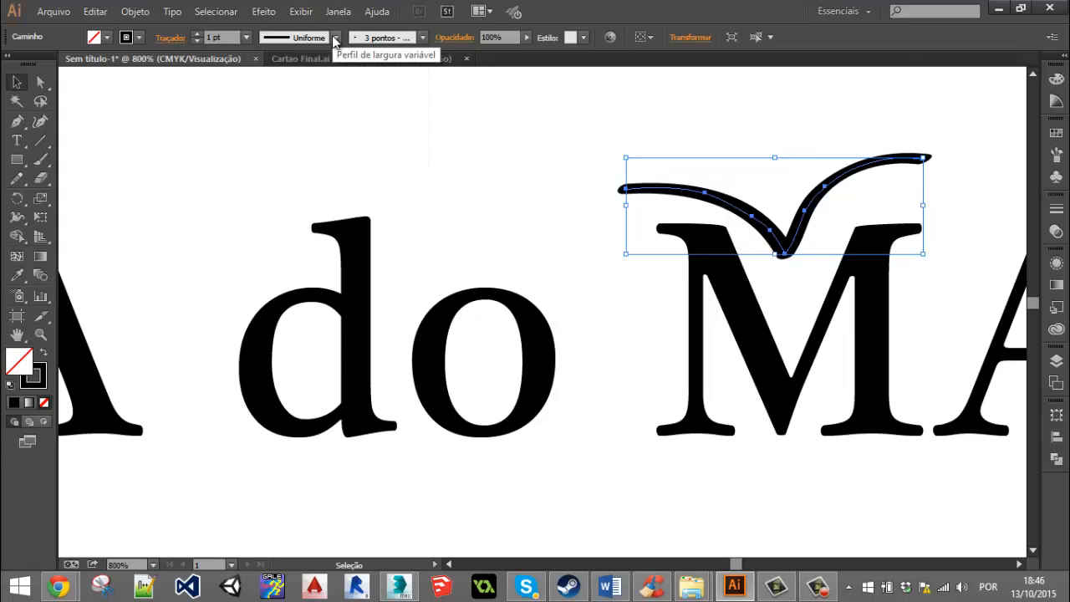
Set the wing stroke's variable width profile to the double-bulge shape with a narrow middle, trying the lens-shaped profile first.
left_click(335, 38)
left_click(303, 90)
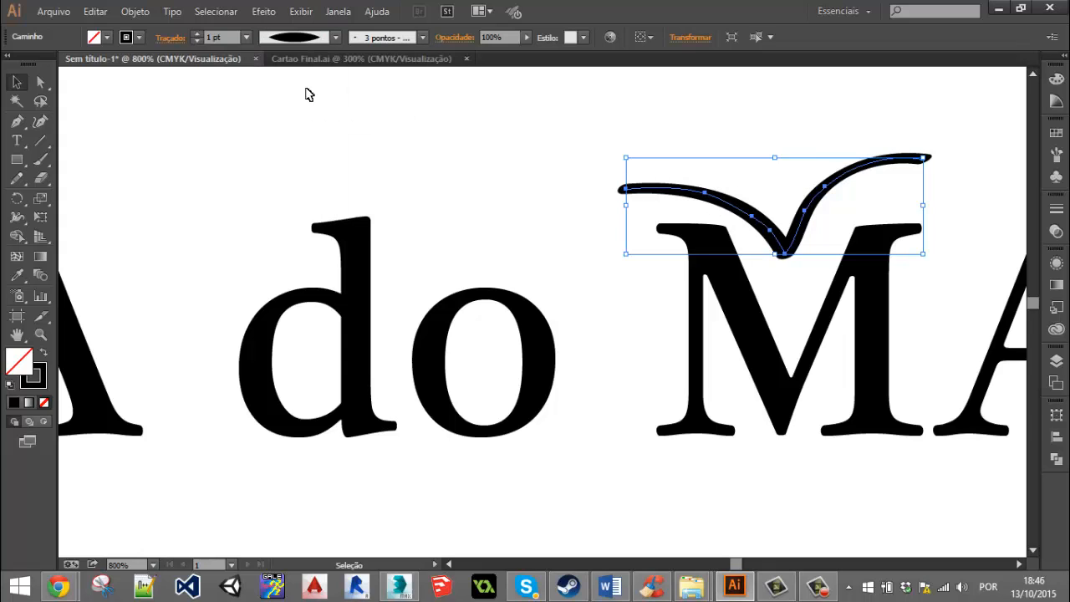
left_click(519, 147)
left_click(785, 238)
left_click(334, 39)
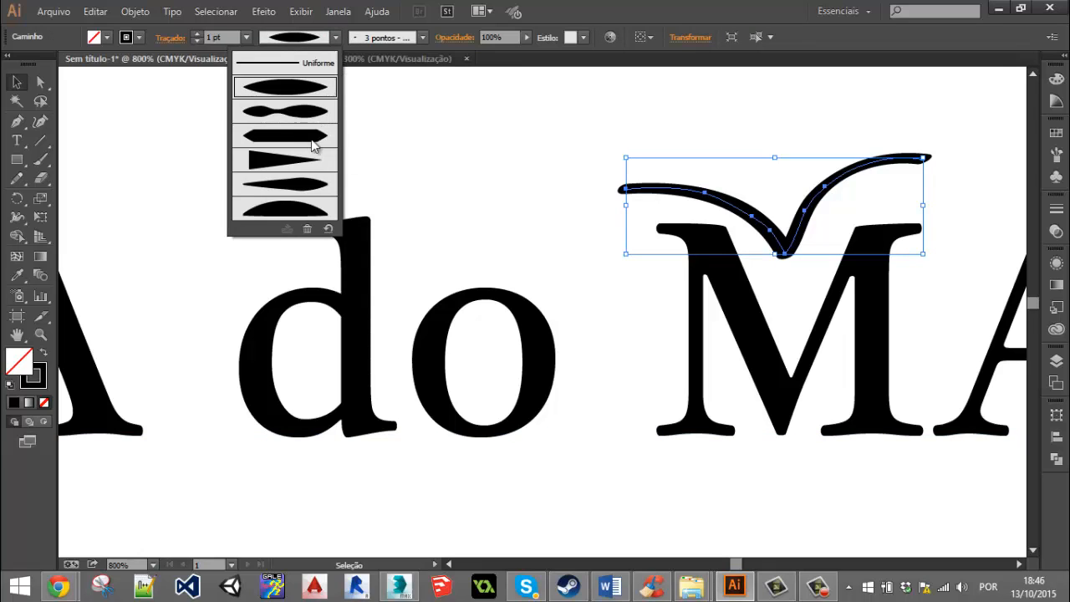
left_click(308, 117)
left_click(482, 100)
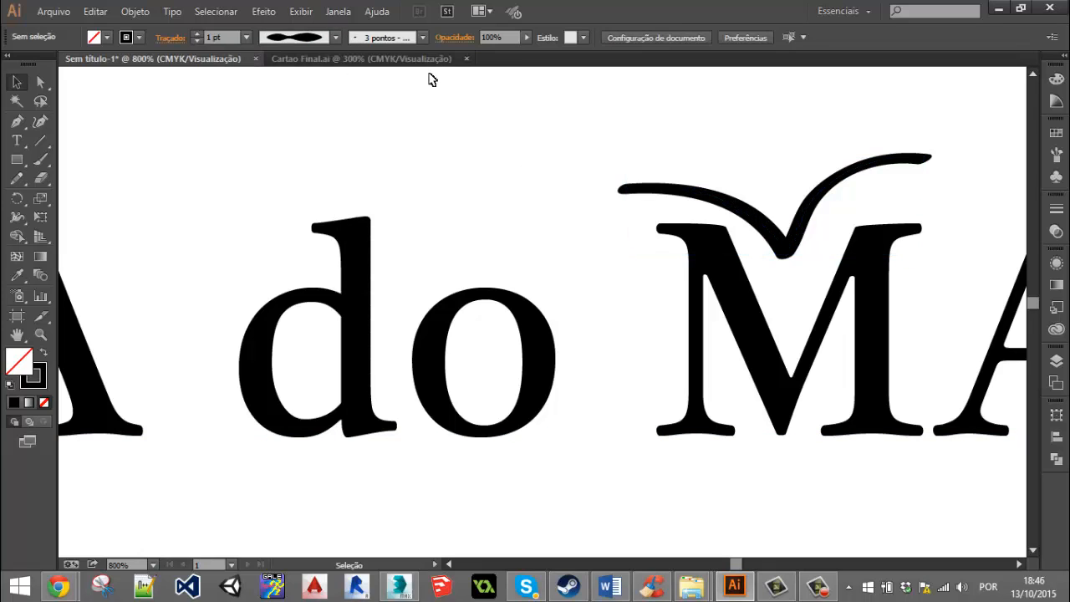
Try the 15 pontos and 5 pontos brushes on the wing stroke, with the lens-shaped width profile over the 5 pontos brush.
left_click(644, 185)
left_click(420, 37)
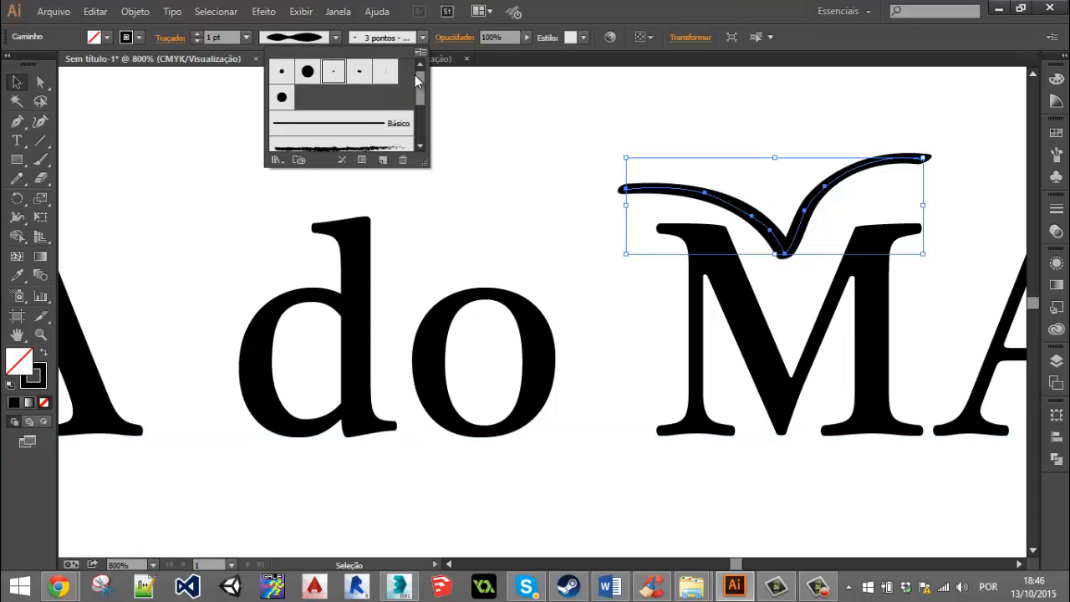
left_click(308, 72)
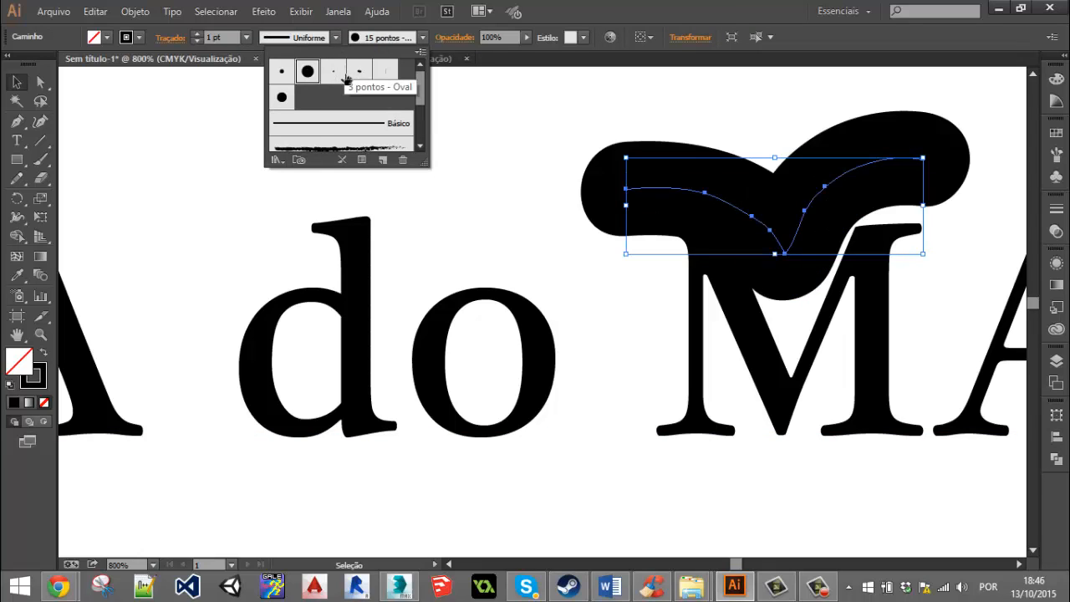
left_click(287, 78)
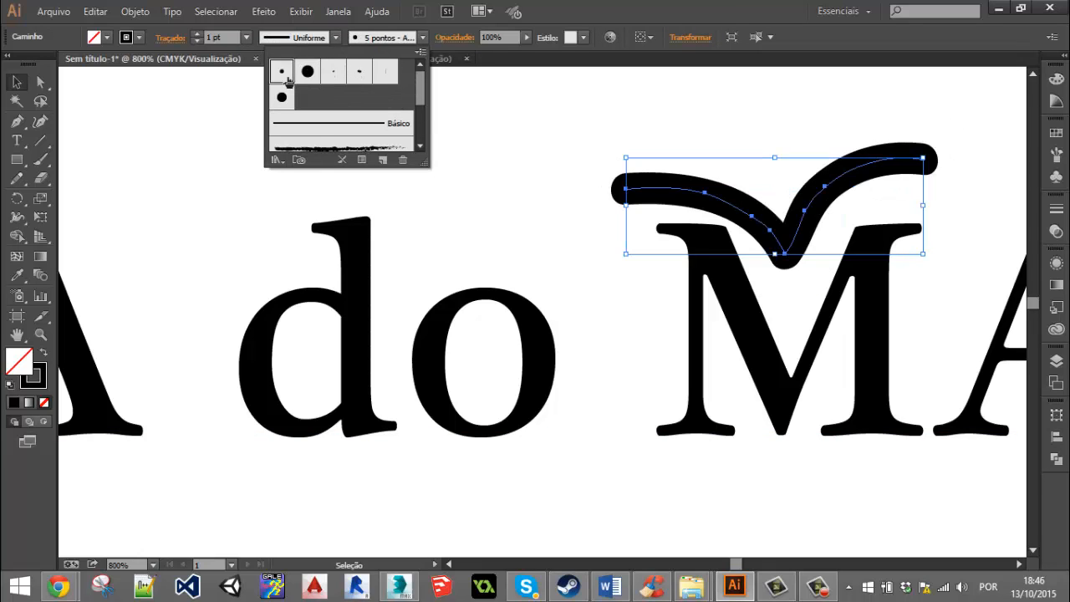
left_click(333, 37)
left_click(335, 38)
left_click(287, 94)
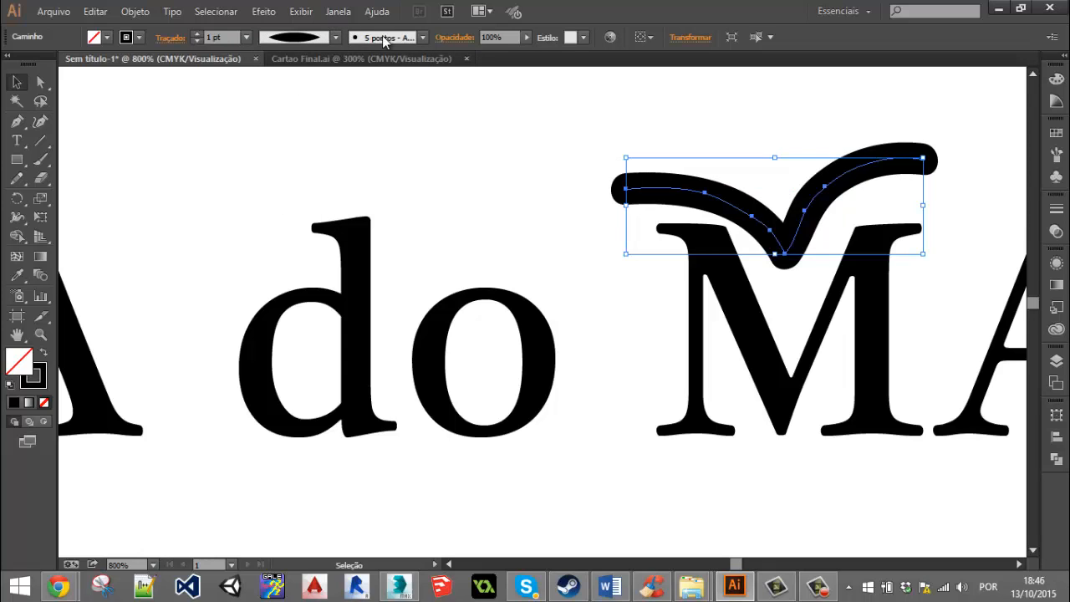
Set the wing stroke's brush back to a thin 3 pontos brush with a uniform profile, trying the Touch Calligraphic brush first.
left_click(422, 38)
left_click(285, 96)
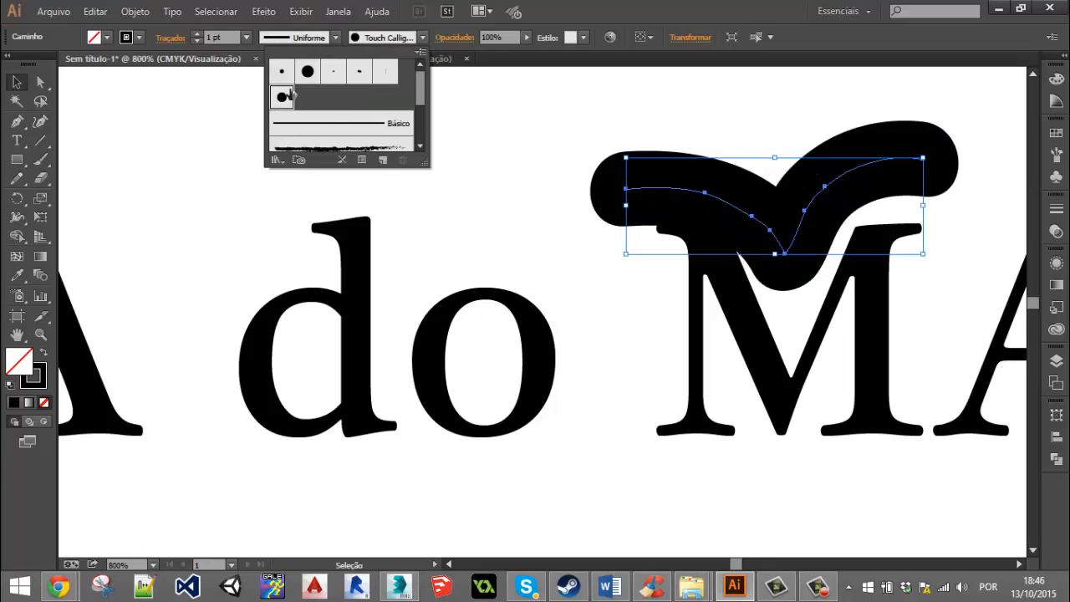
left_click(360, 75)
left_click(538, 134)
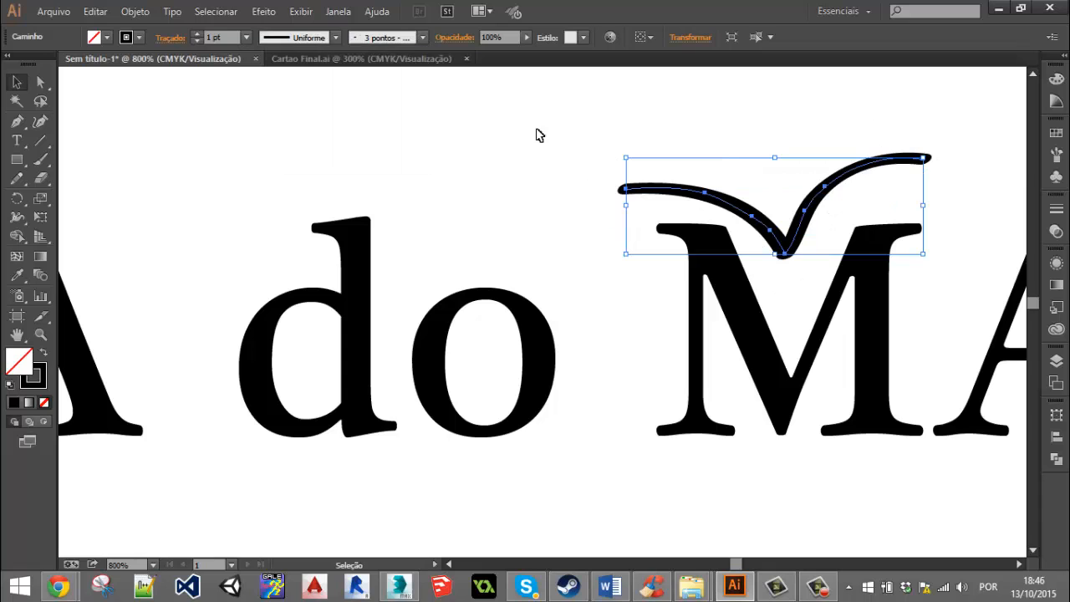
Paint a freehand bat outline above the title, with scalloped wings, a pointed tail and two ears forming a small M.
left_click(542, 201)
scroll(565, 195, "down", 4, "alt")
scroll(626, 250, "up", 1, "alt")
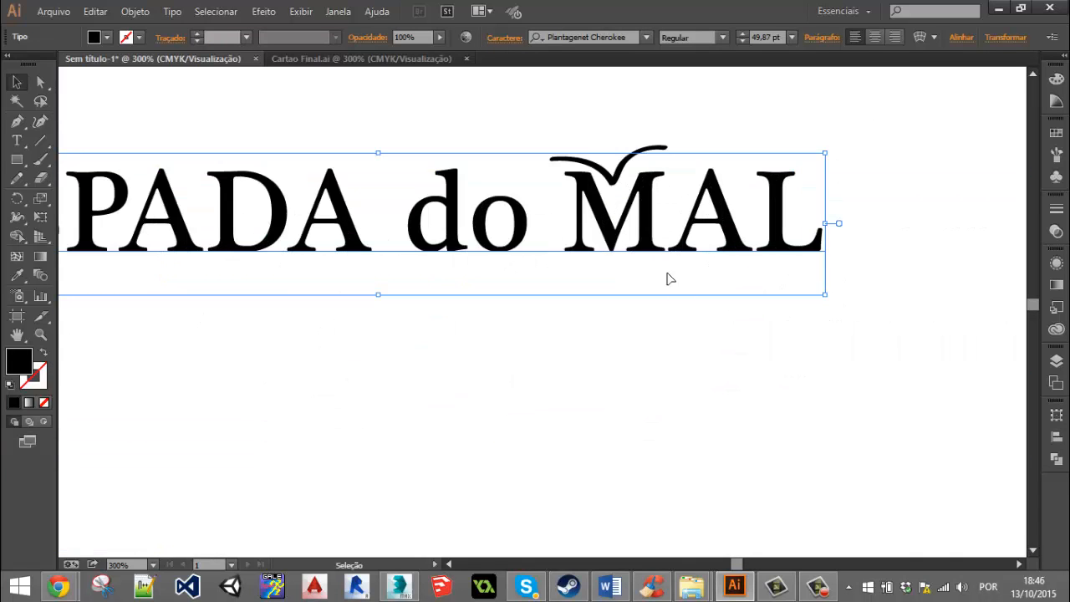
scroll(703, 322, "down", 1, "alt")
left_click(40, 159)
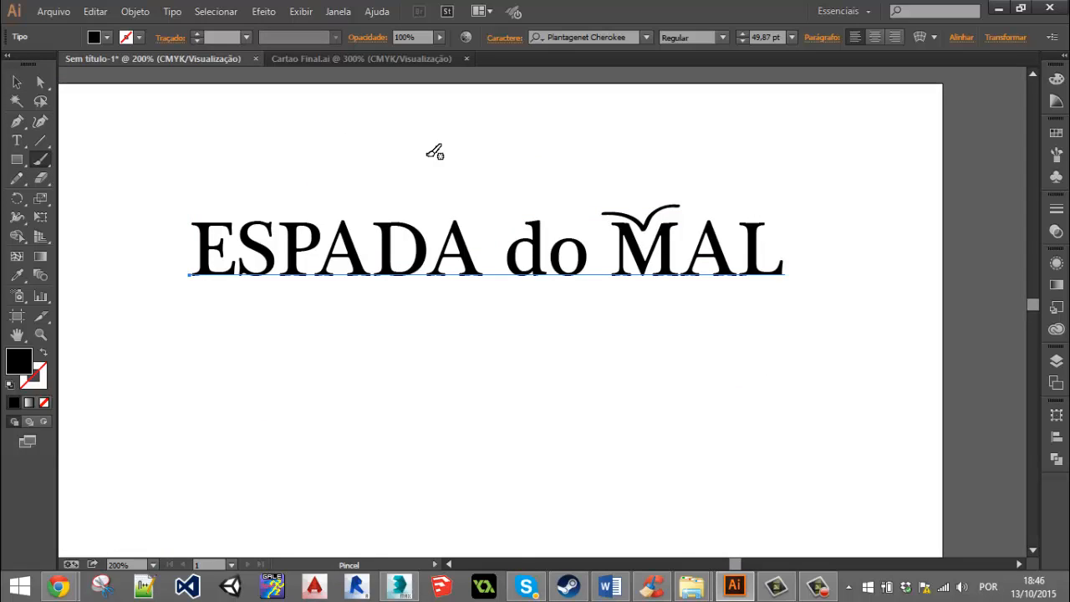
mouse_move(433, 141)
left_mouse_down()
mouse_move(410, 126)
mouse_move(351, 120)
mouse_move(380, 167)
mouse_move(439, 182)
mouse_move(511, 148)
mouse_move(493, 118)
mouse_move(472, 130)
mouse_move(431, 107)
mouse_move(428, 140)
mouse_move(407, 167)
left_mouse_up()
key("ctrl+z")
key("ctrl+z")
mouse_move(454, 116)
left_mouse_down()
mouse_move(343, 138)
mouse_move(472, 155)
mouse_move(473, 175)
mouse_move(553, 113)
left_mouse_up()
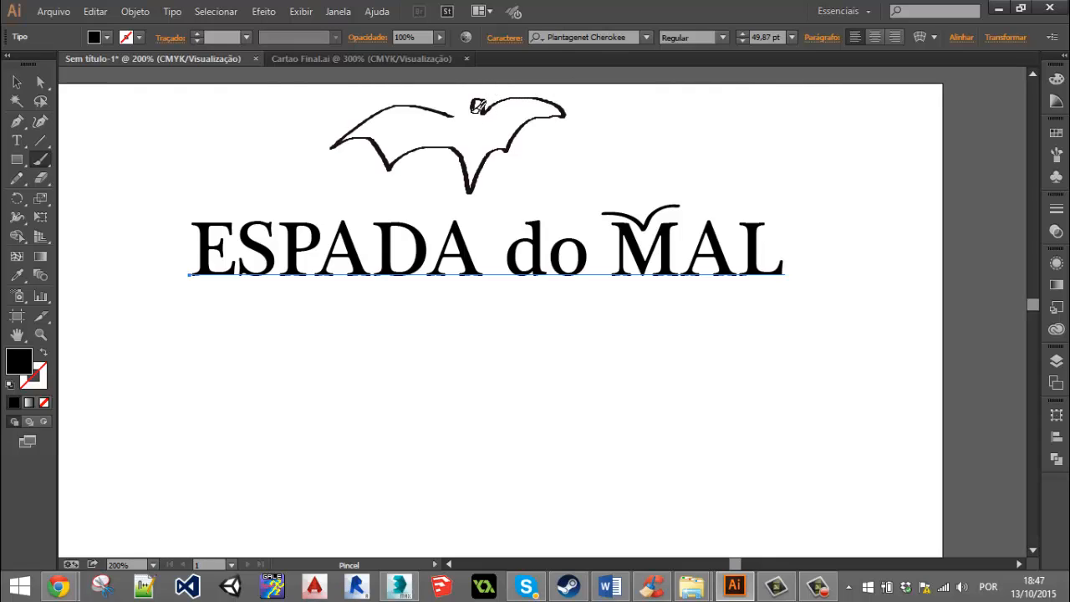
left_click_drag(459, 115, 483, 110)
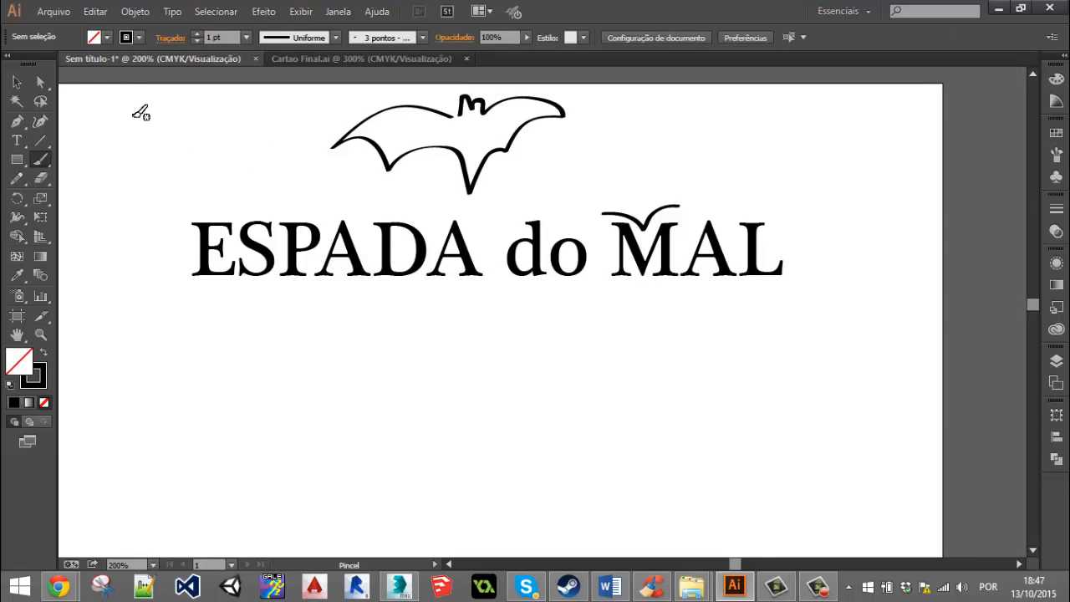
Examine the bat outline together with the title, including its path and anchor points near the tail.
left_click(17, 82)
scroll(513, 162, "up", 1, "alt")
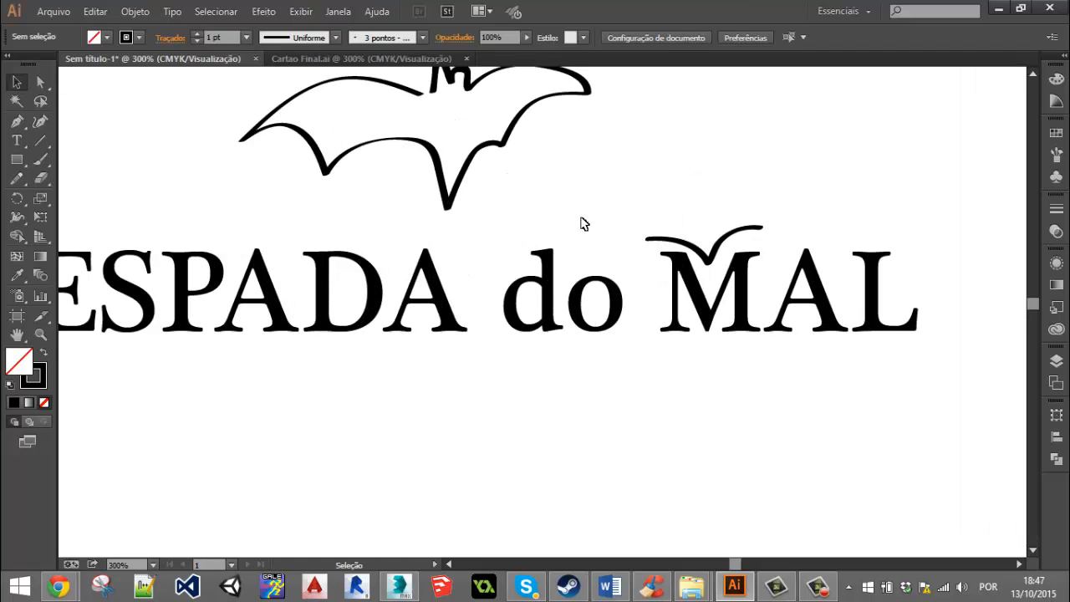
scroll(582, 218, "up", 1)
scroll(667, 259, "down", 1, "alt")
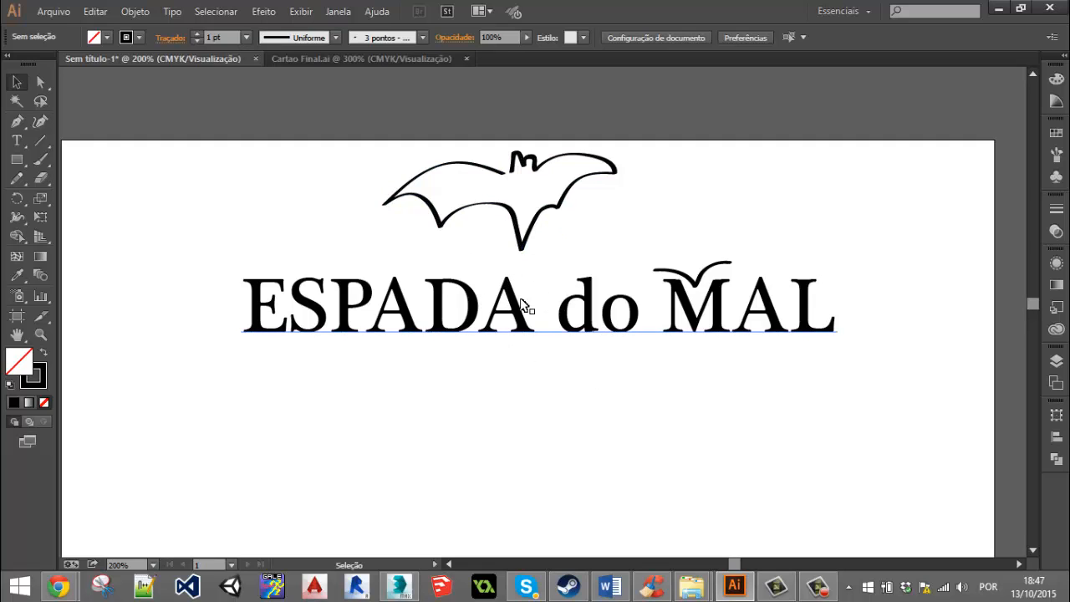
left_click(485, 329)
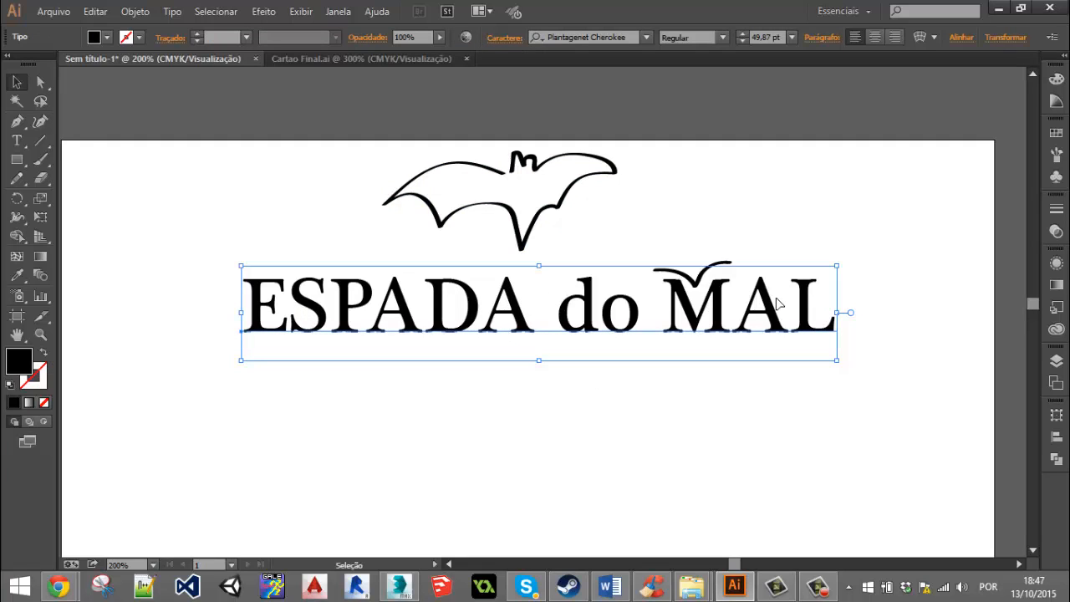
left_click(568, 208)
left_click(563, 201)
scroll(563, 201, "up", 3, "alt")
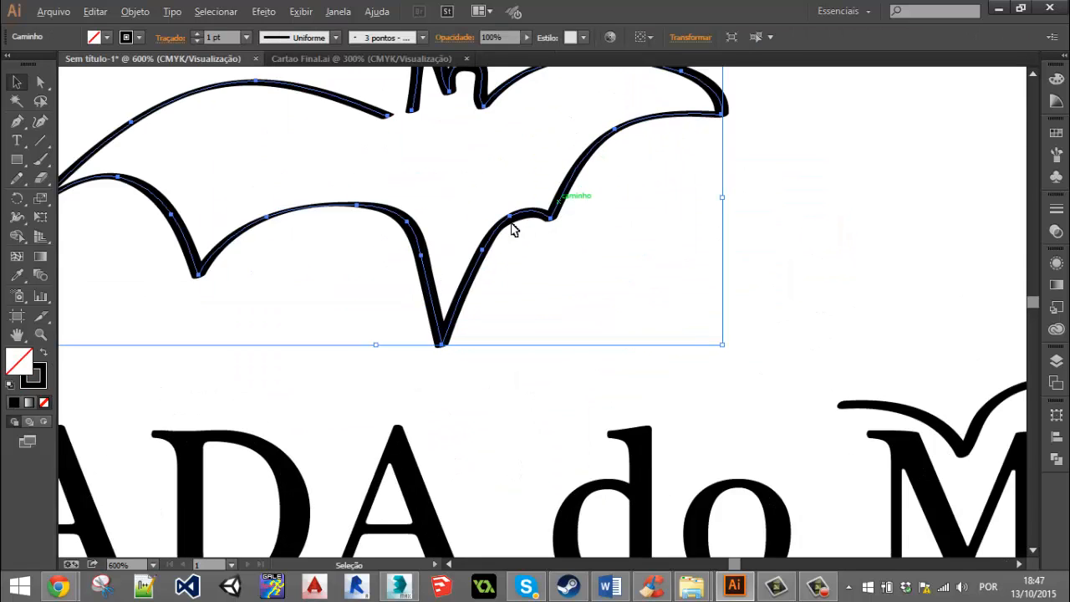
scroll(515, 224, "up", 4, "alt")
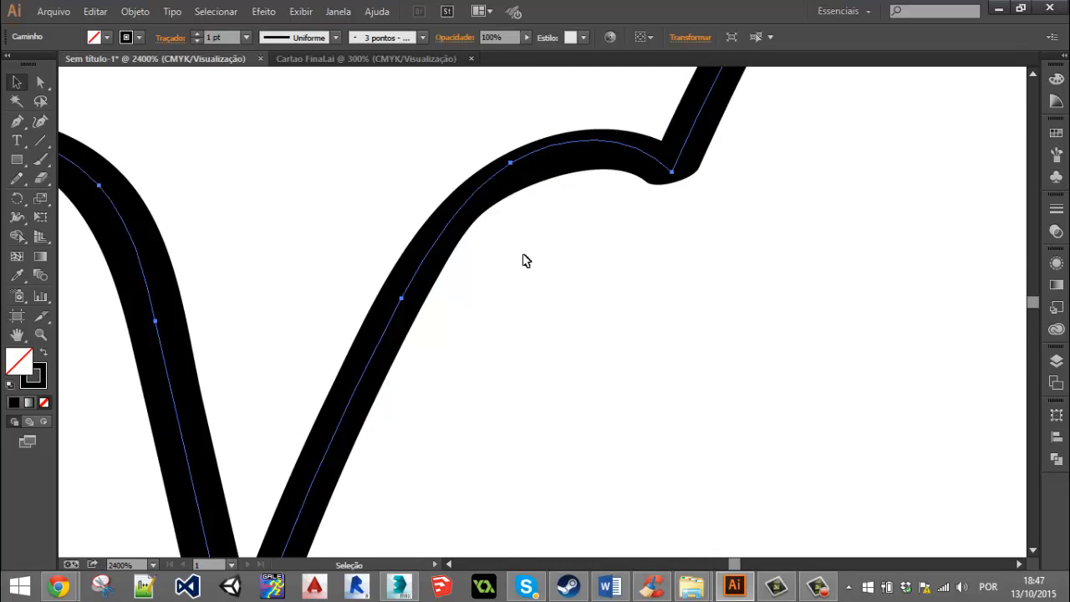
scroll(526, 261, "down", 6, "alt")
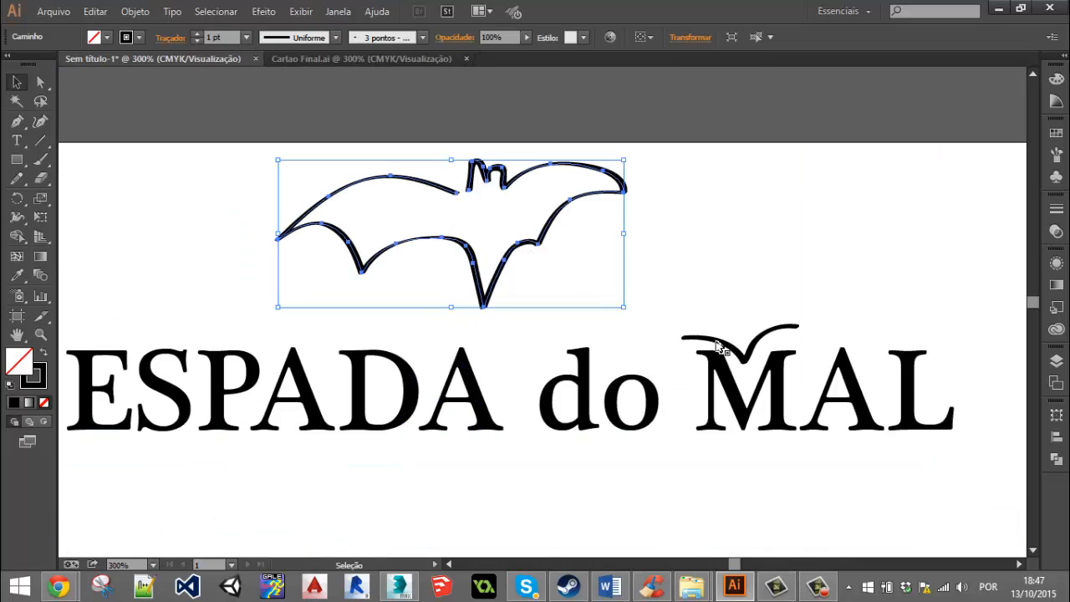
Delete the wing-shaped stroke above the M of MAL.
left_click(717, 345)
key("Delete")
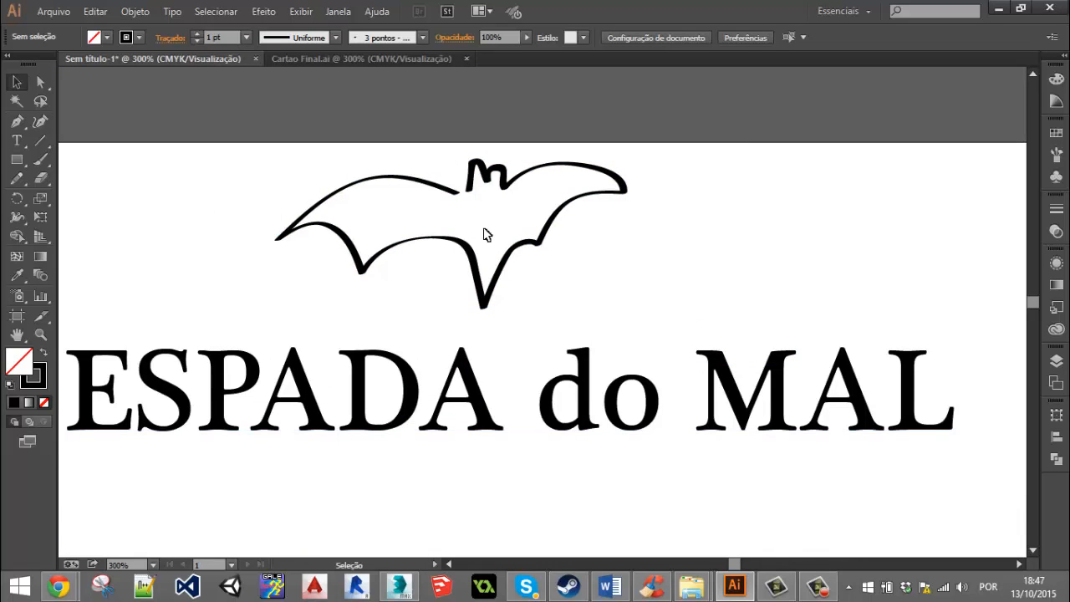
Stretch the bat's left ear into a tall peak by pulling out the direction handle of the anchor on its inner side.
left_click(519, 248)
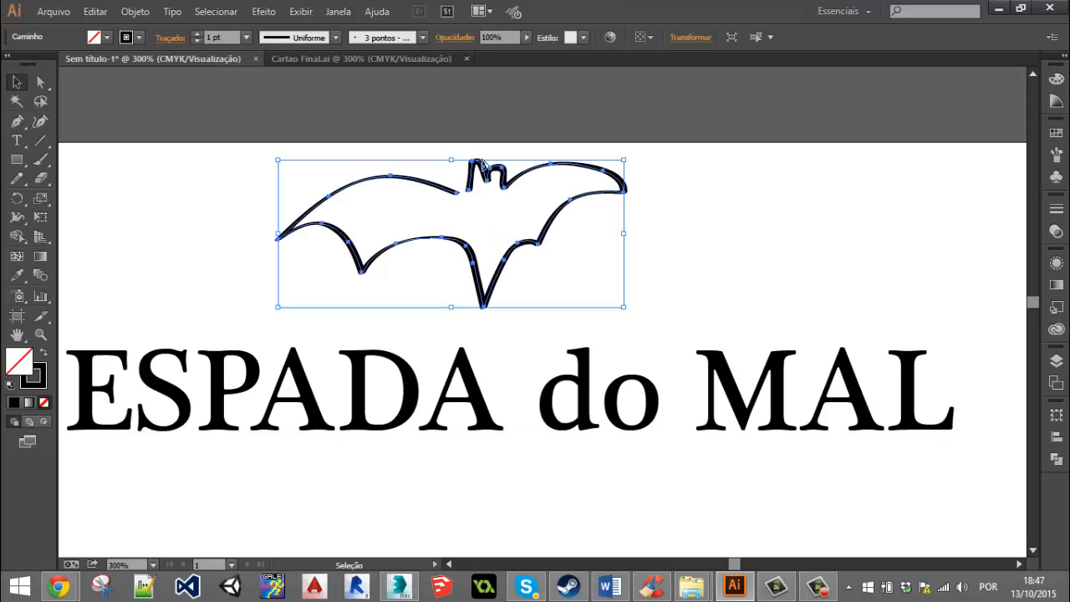
scroll(485, 167, "up", 5, "alt")
left_click(40, 81)
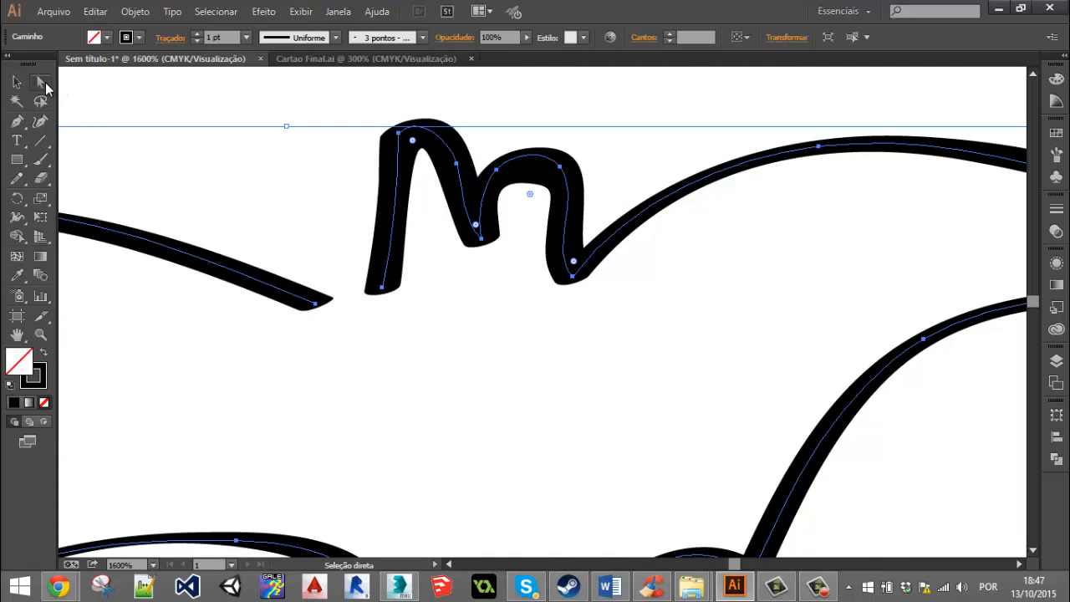
left_click(399, 132)
left_click(457, 164)
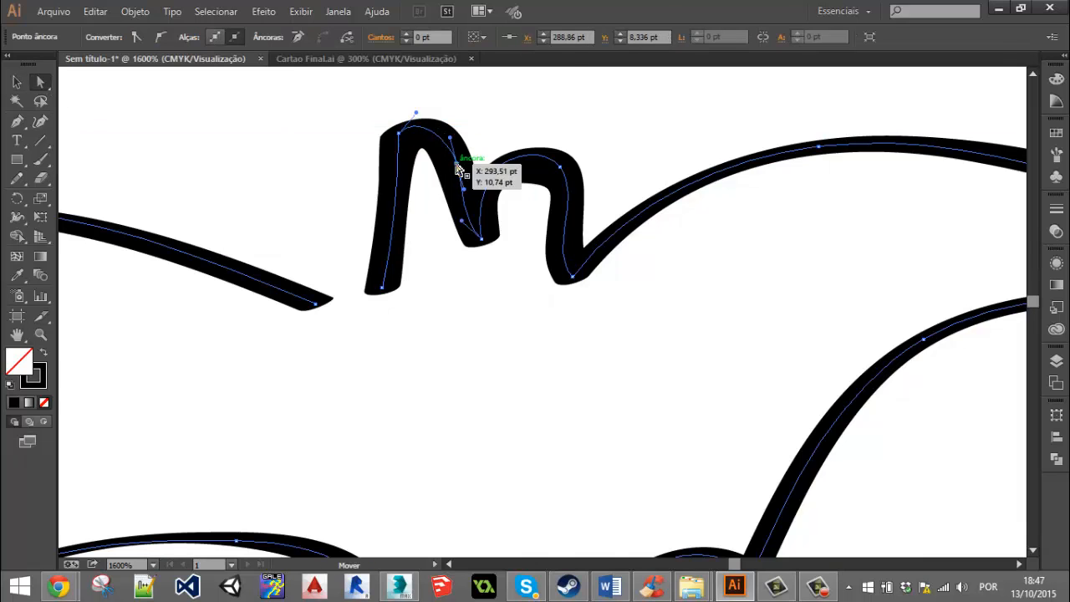
mouse_move(449, 138)
left_mouse_down()
mouse_move(437, 46)
mouse_move(435, 386)
left_mouse_up()
scroll(466, 370, "down", 6)
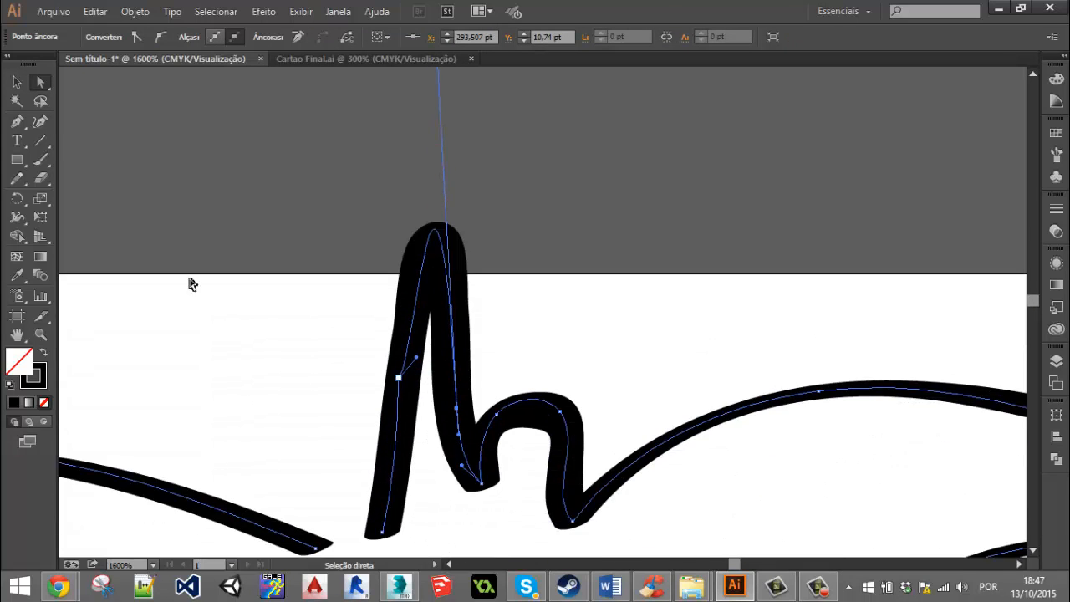
Remove the extra anchor point on the left side of each of the bat's ears.
left_click(23, 123)
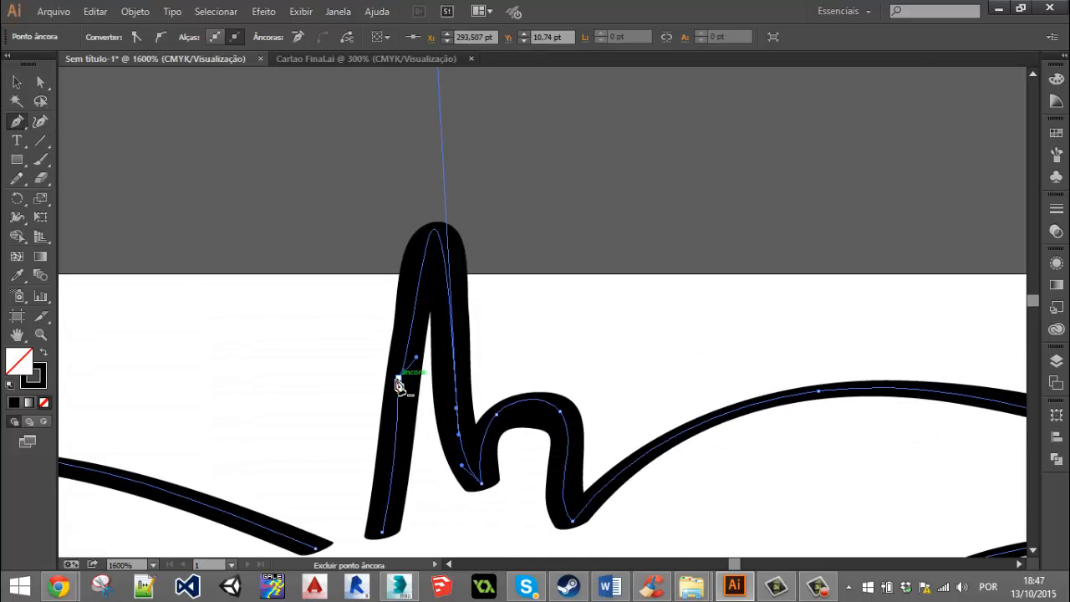
left_click(400, 377)
left_click(490, 413)
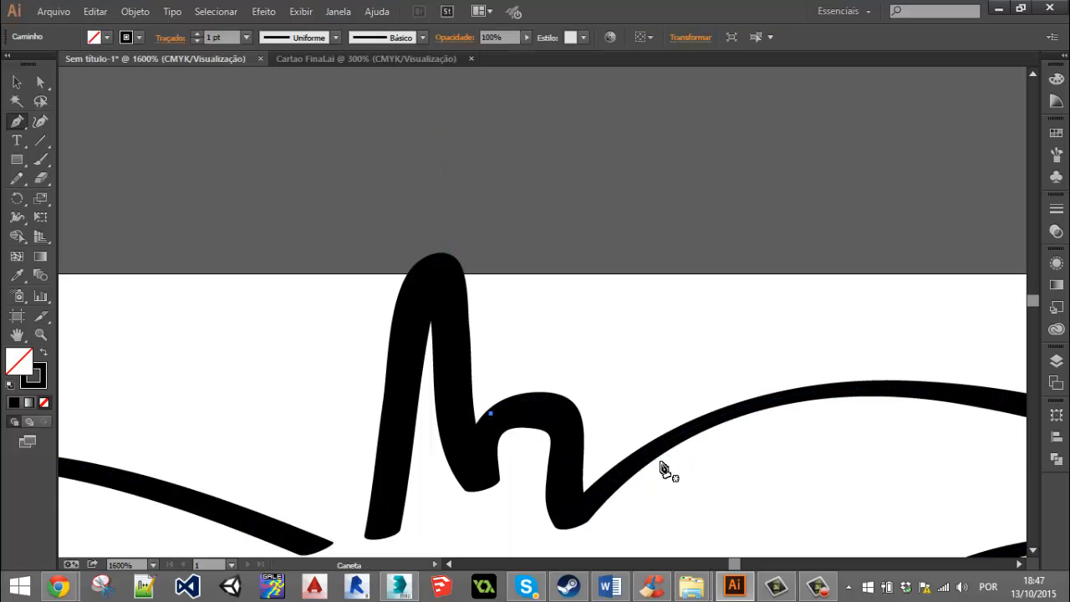
key("v")
left_click(614, 444)
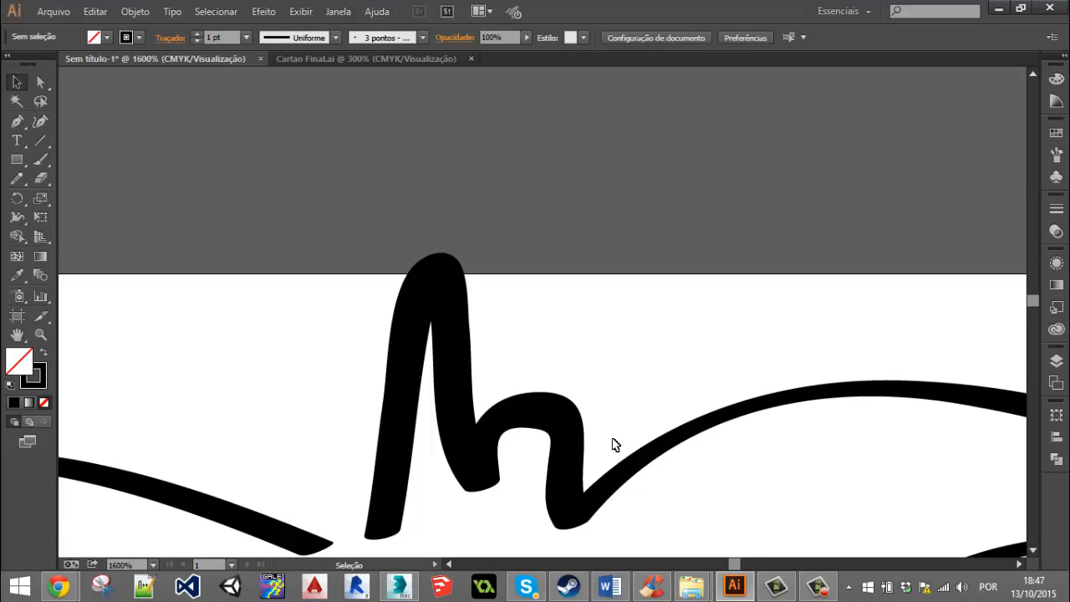
left_click(575, 434)
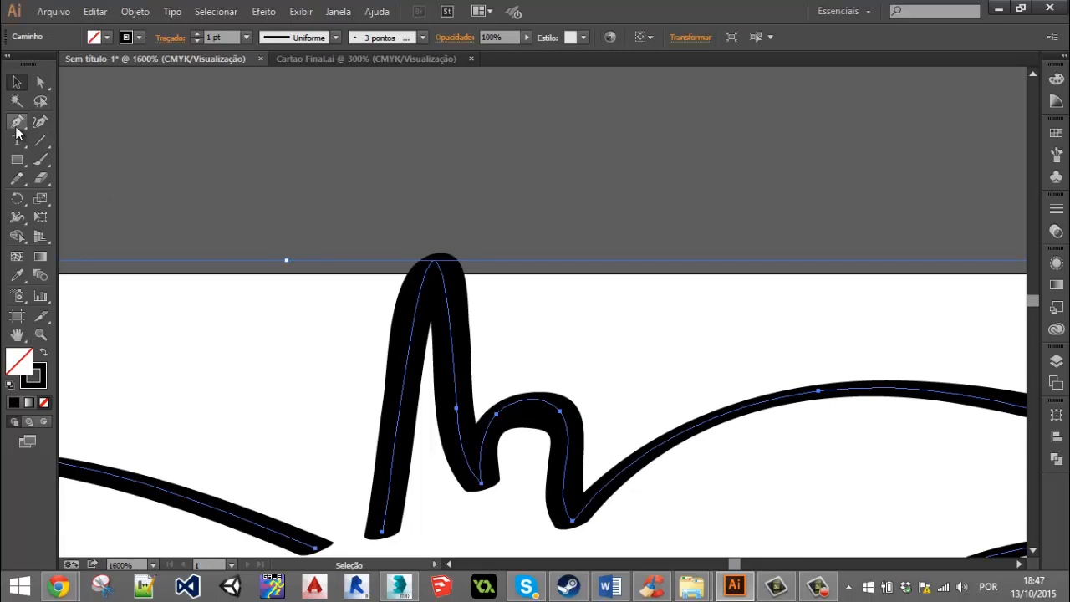
left_click(17, 121)
left_click(498, 415)
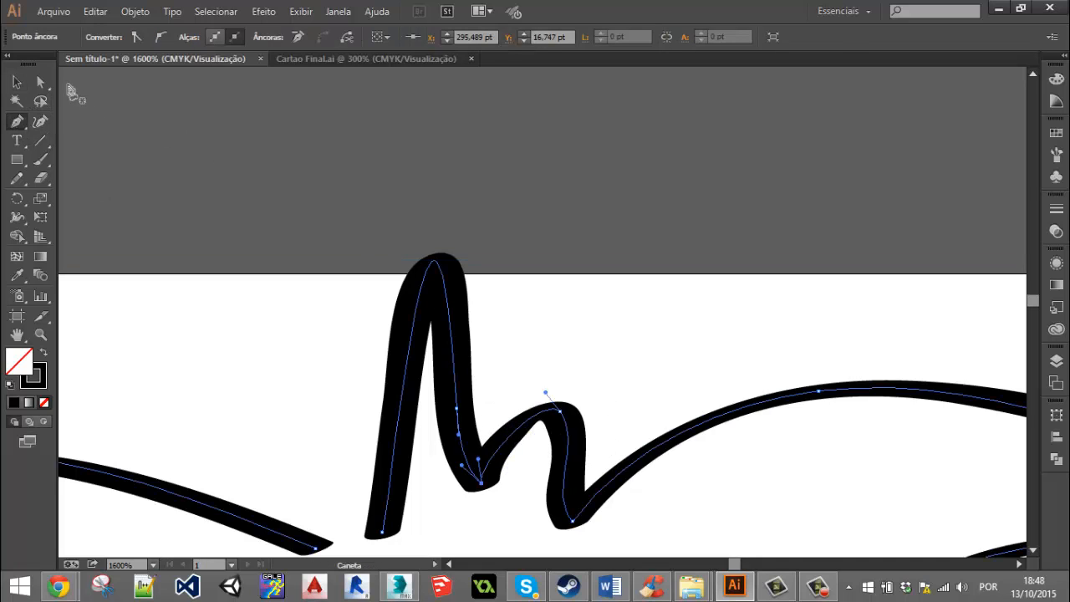
Raise the right ear's top anchor into a tall peak and shorten the left ear's handle so the ears form an M.
left_click(40, 81)
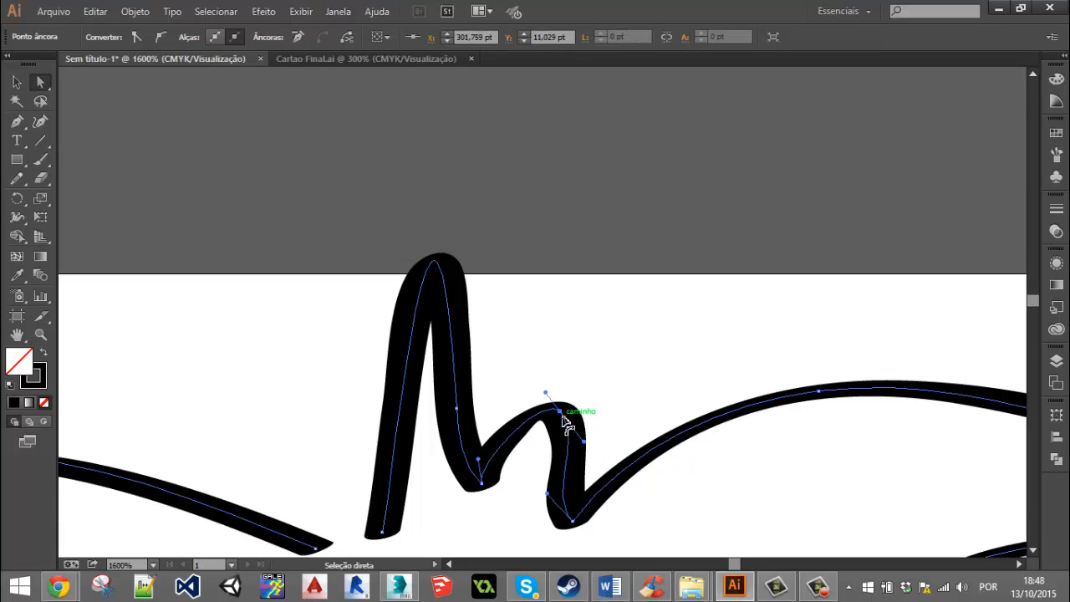
left_click_drag(553, 404, 545, 308)
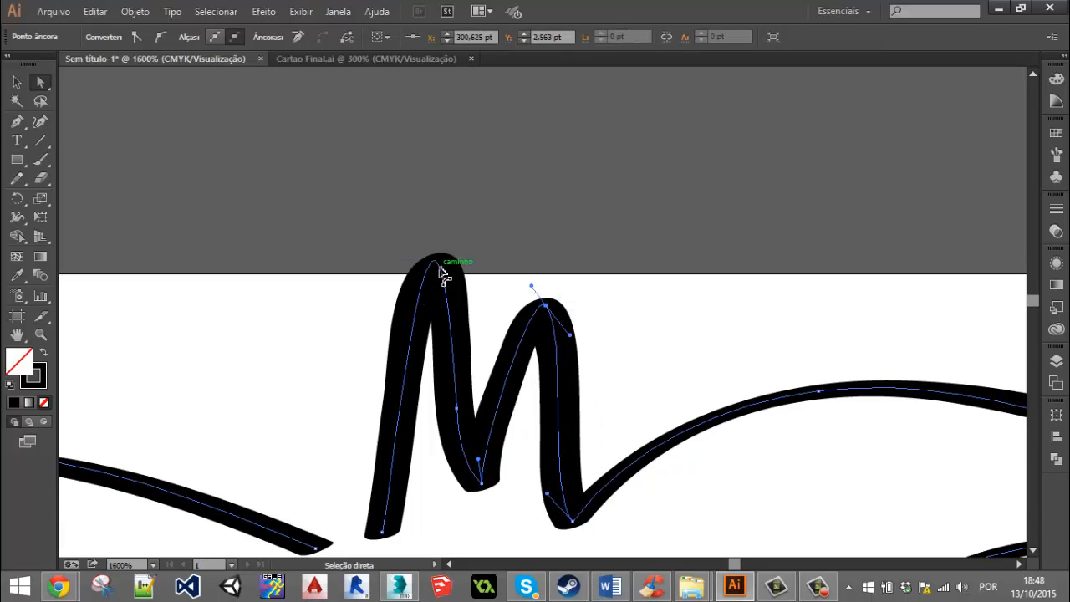
left_click(437, 267)
scroll(466, 316, "up", 3)
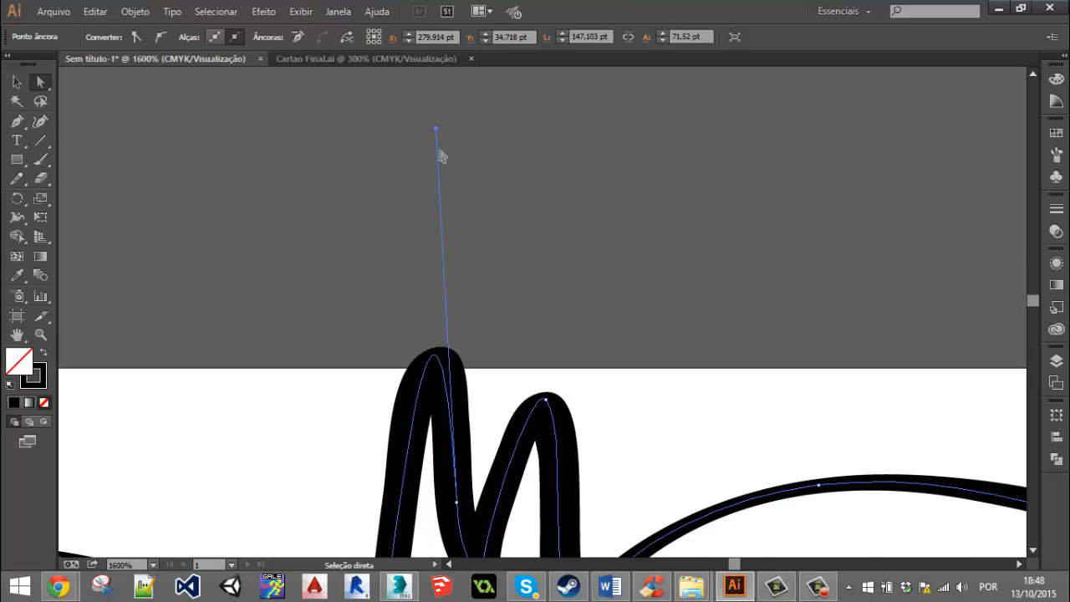
left_click_drag(439, 134, 432, 282)
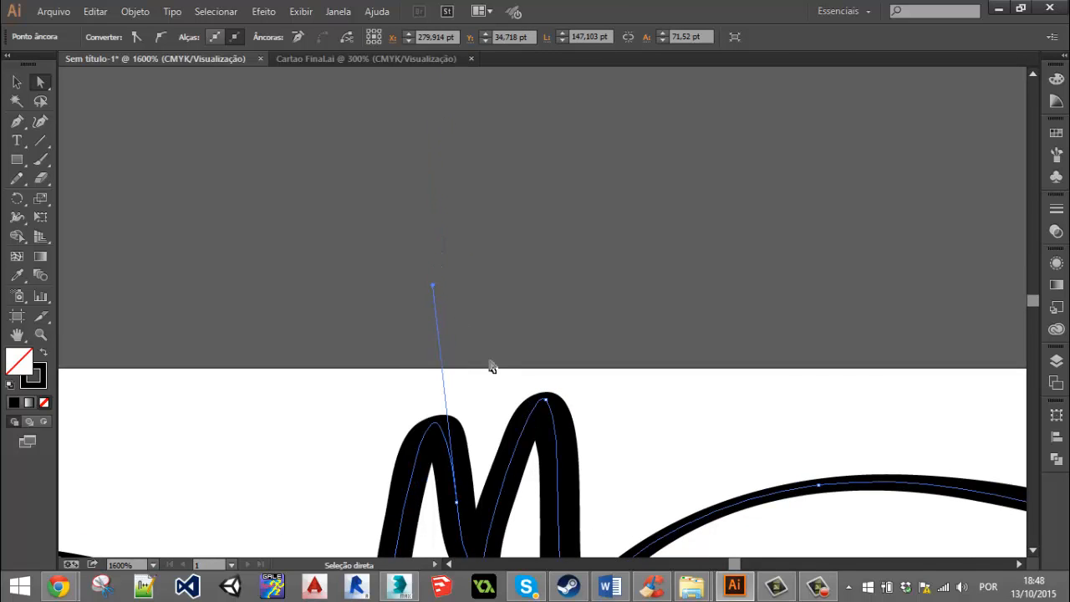
scroll(498, 385, "down", 7)
left_click(508, 444)
scroll(521, 390, "down", 10, "alt")
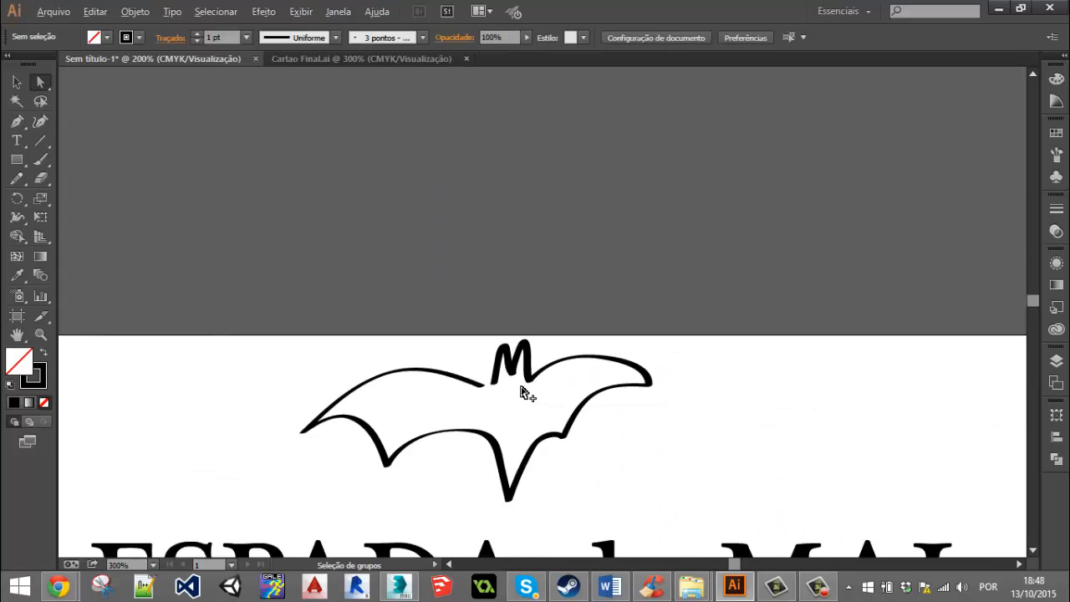
Expand the appearance of the bat's brush stroke into filled shapes.
scroll(521, 433, "up", 3, "alt")
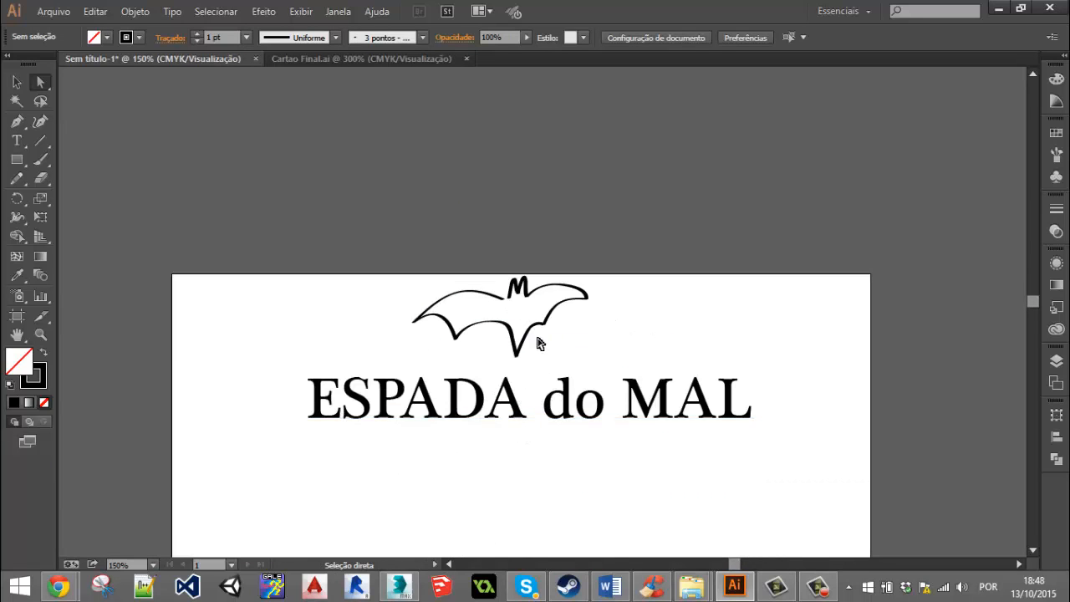
scroll(520, 338, "up", 1, "alt")
left_click(520, 338)
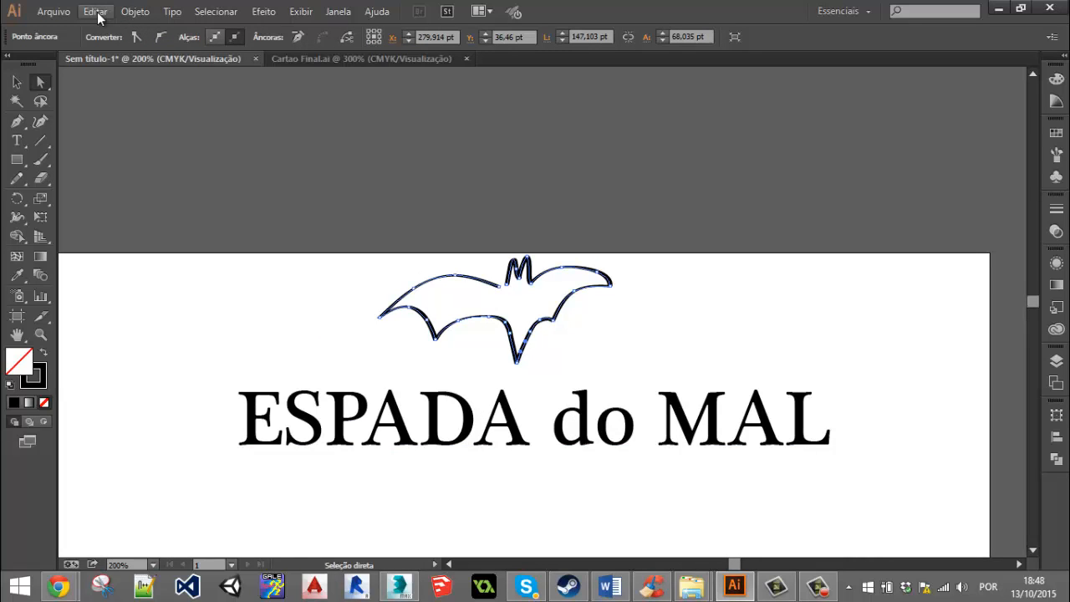
left_click(134, 12)
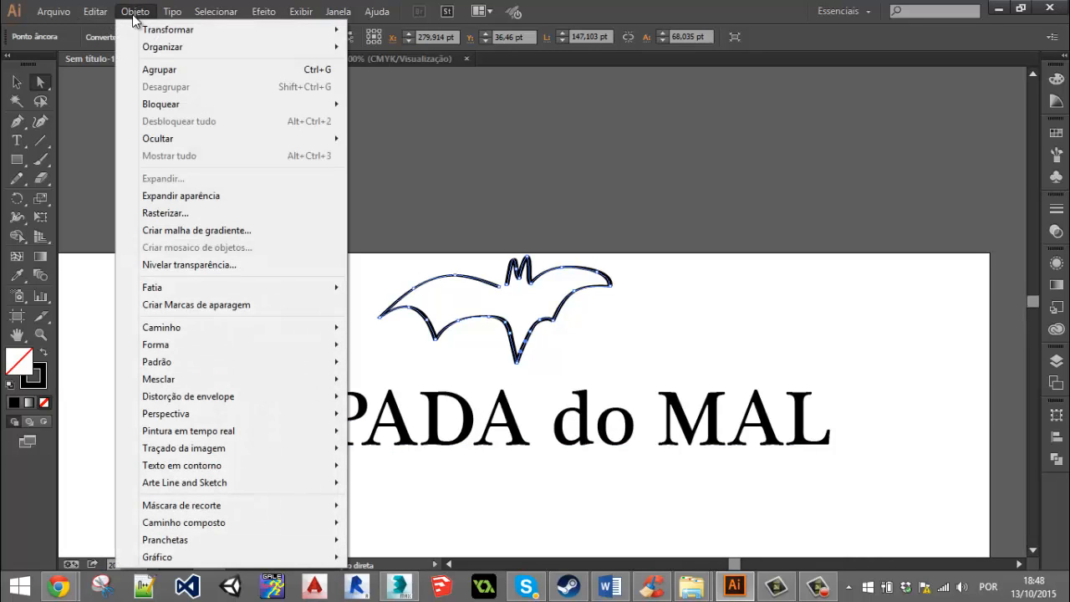
left_click(208, 198)
scroll(535, 365, "up", 6, "alt")
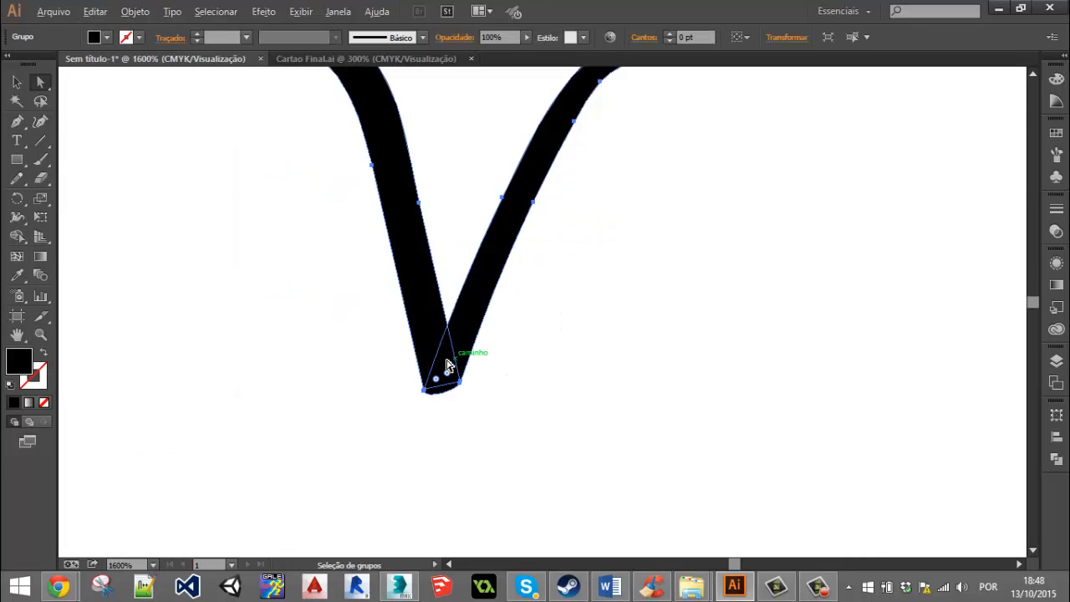
Unite the overlapping filled shapes of the bat's brush outline into a single path with Pathfinder.
scroll(448, 365, "down", 4, "alt")
scroll(377, 232, "up", 3, "alt")
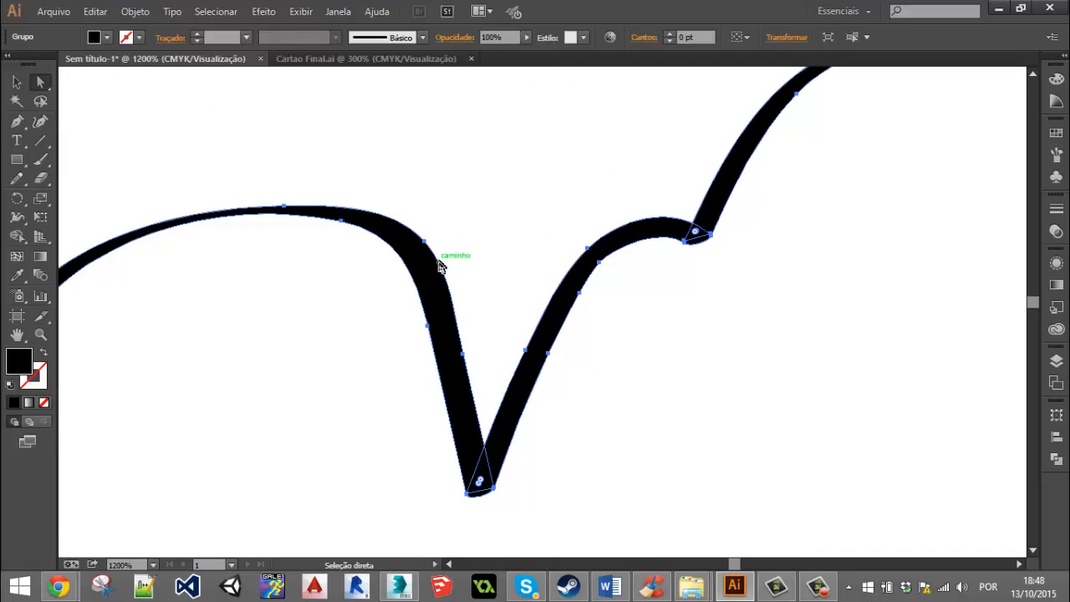
scroll(489, 497, "up", 2, "alt")
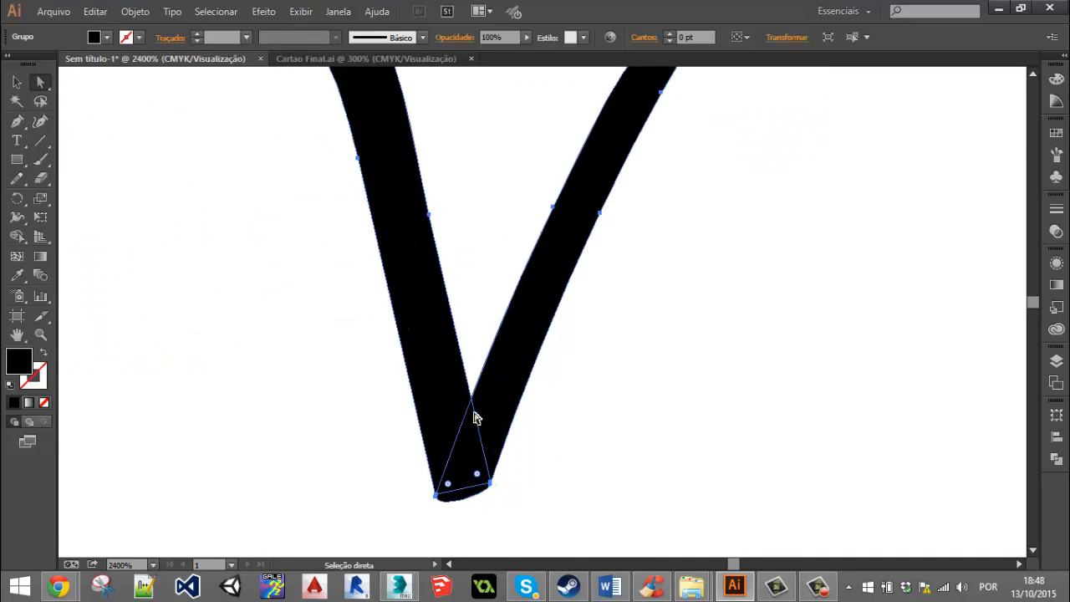
scroll(474, 430, "down", 1, "alt")
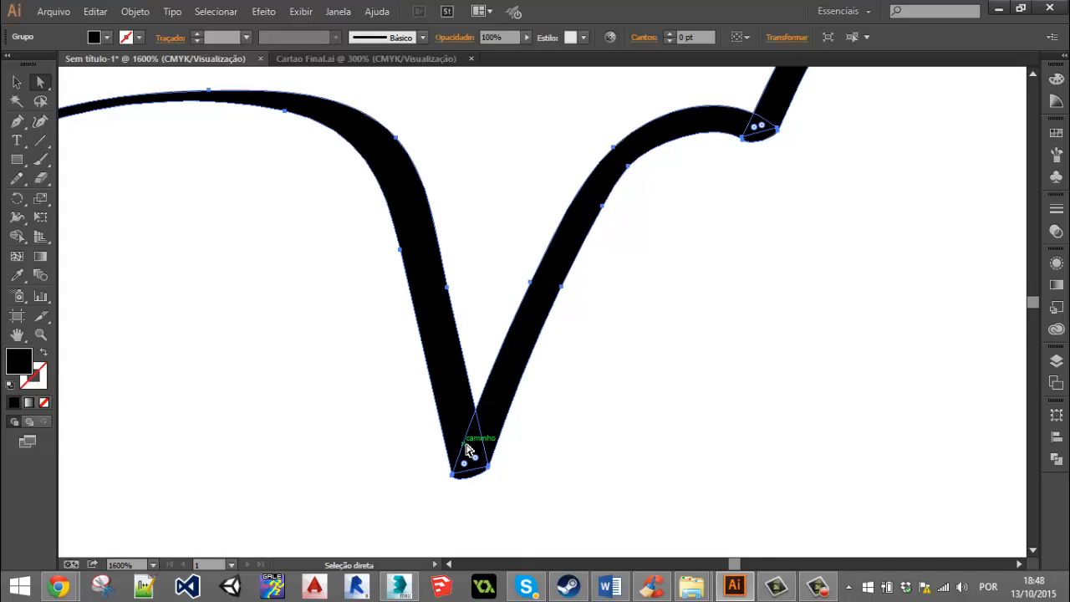
left_click(1057, 439)
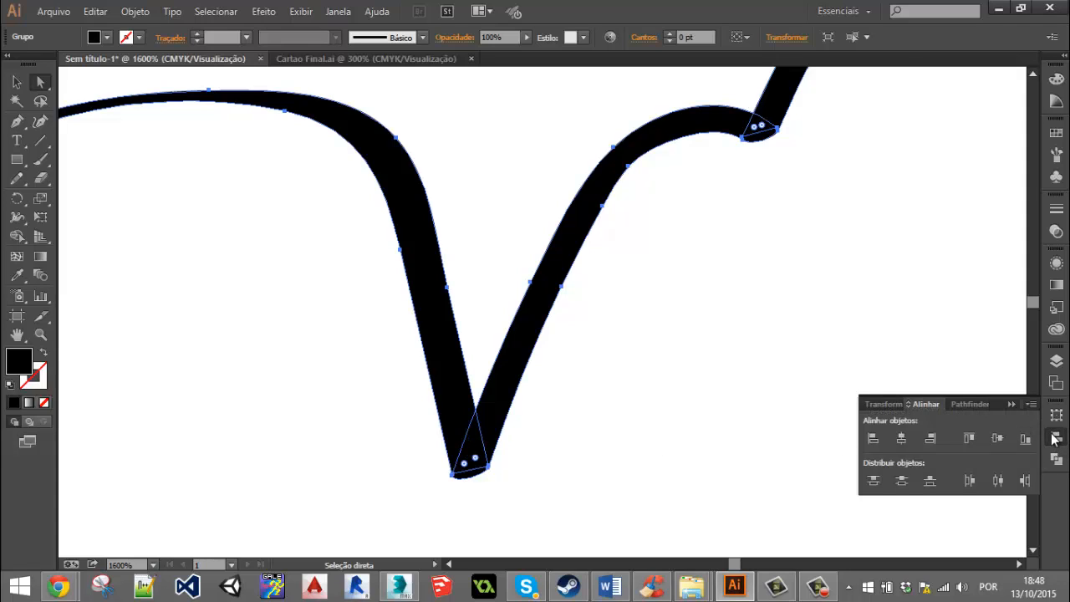
left_click(969, 406)
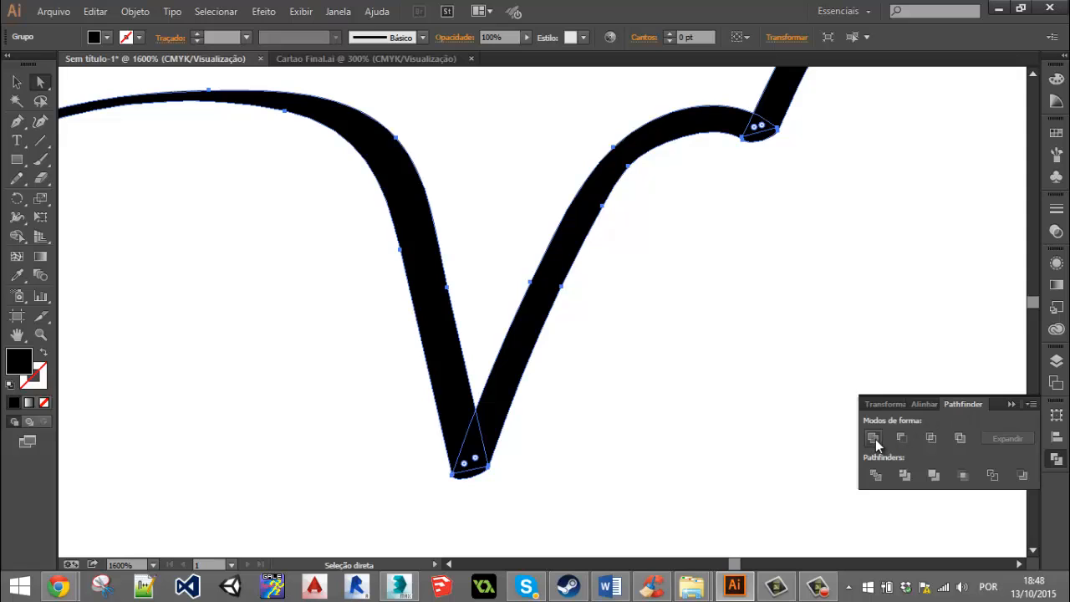
left_click(873, 437)
left_click(619, 330)
scroll(624, 329, "down", 4, "alt")
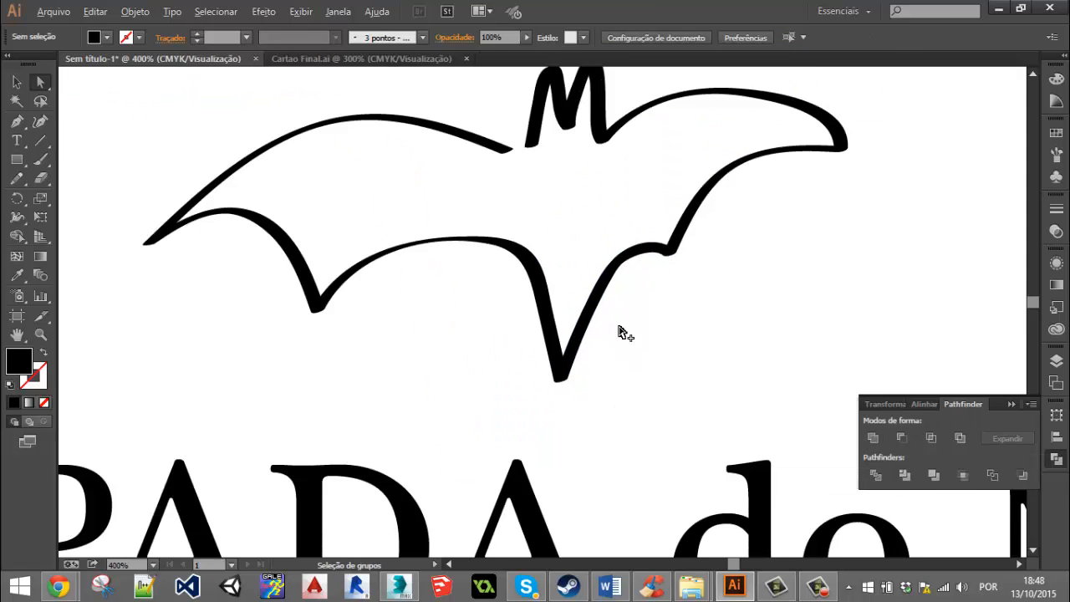
left_click(625, 288)
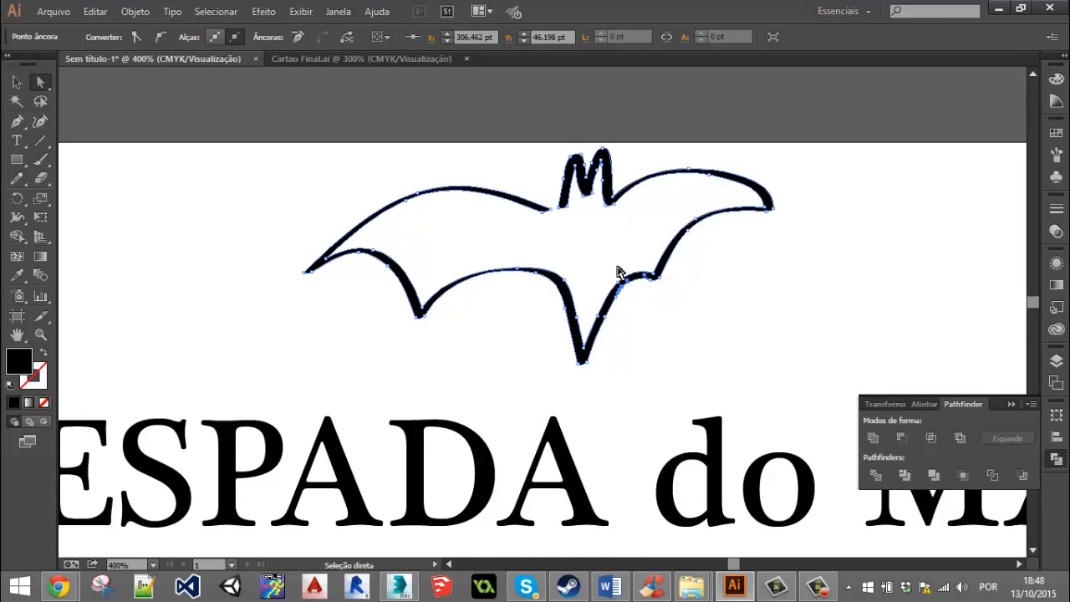
Convert the "ESPADA do MAL" text to outlines.
scroll(611, 301, "down", 2)
left_click(550, 430)
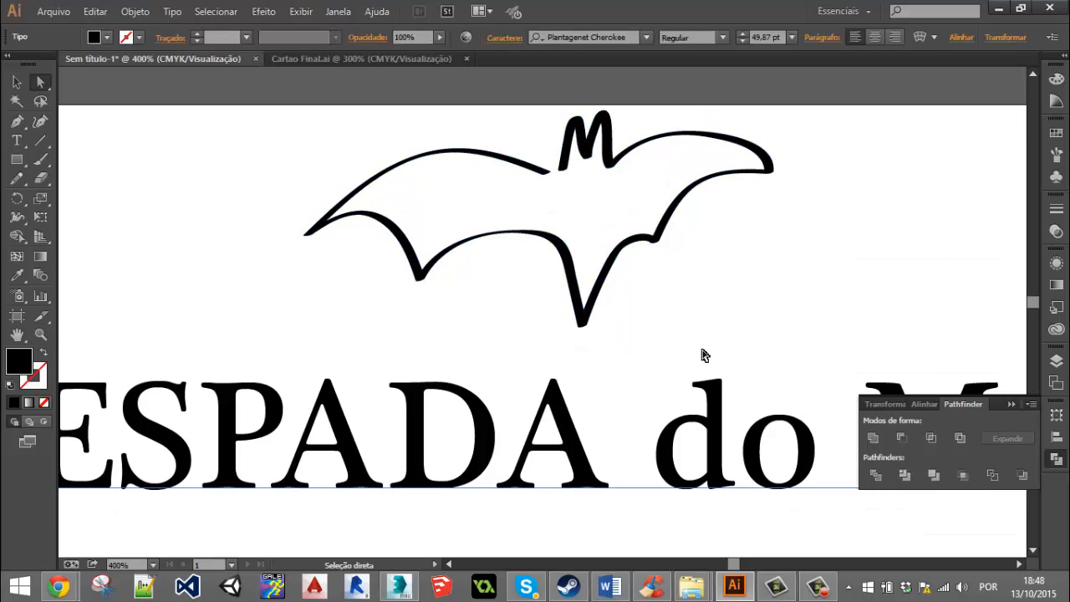
scroll(585, 422, "down", 1, "alt")
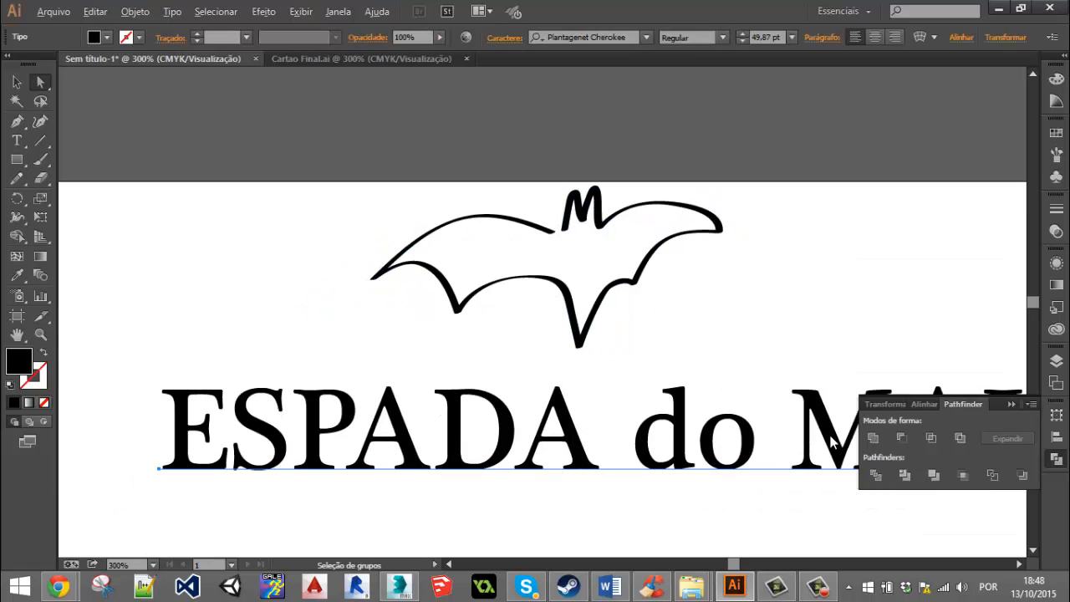
left_click(1063, 459)
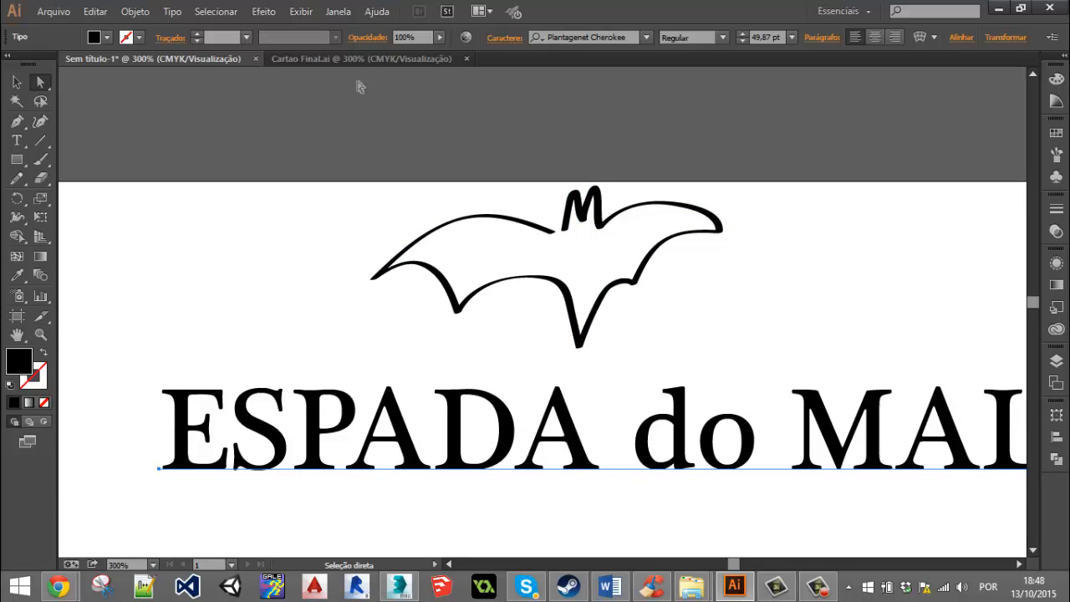
left_click(263, 13)
mouse_move(234, 17)
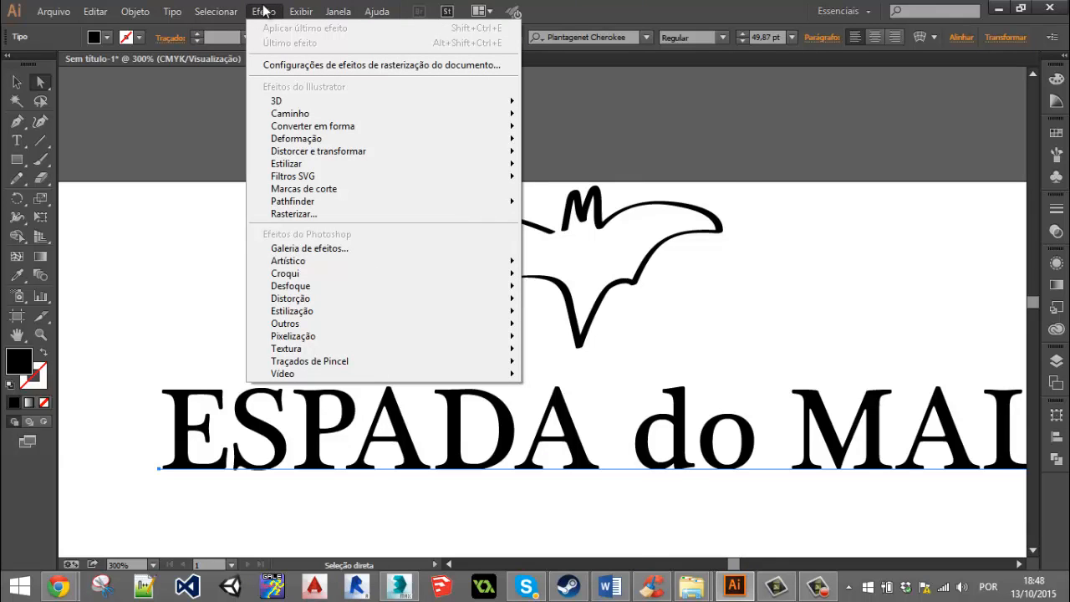
mouse_move(172, 11)
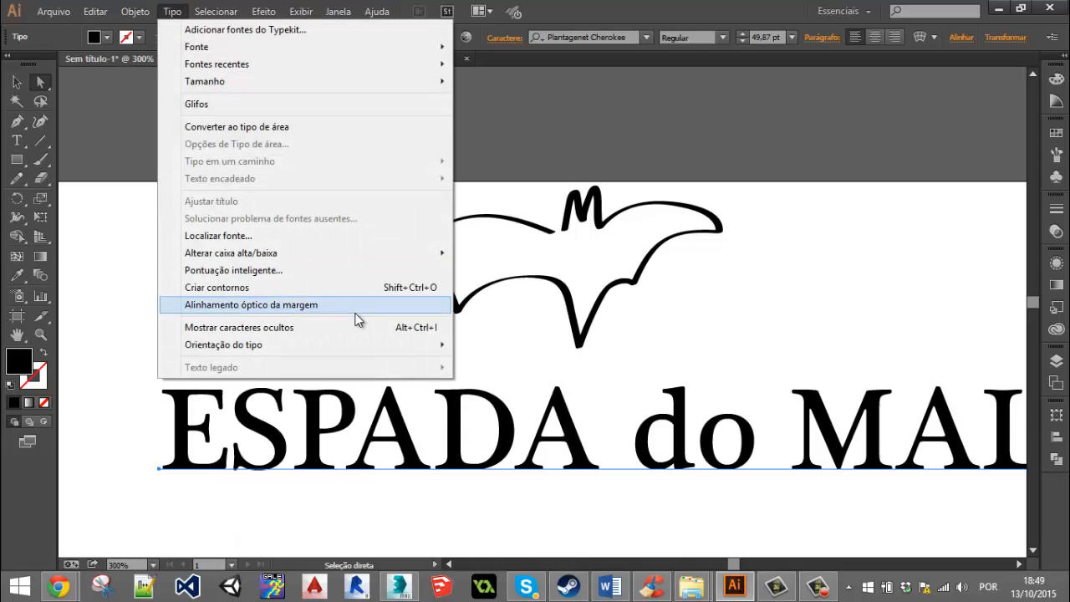
left_click(402, 288)
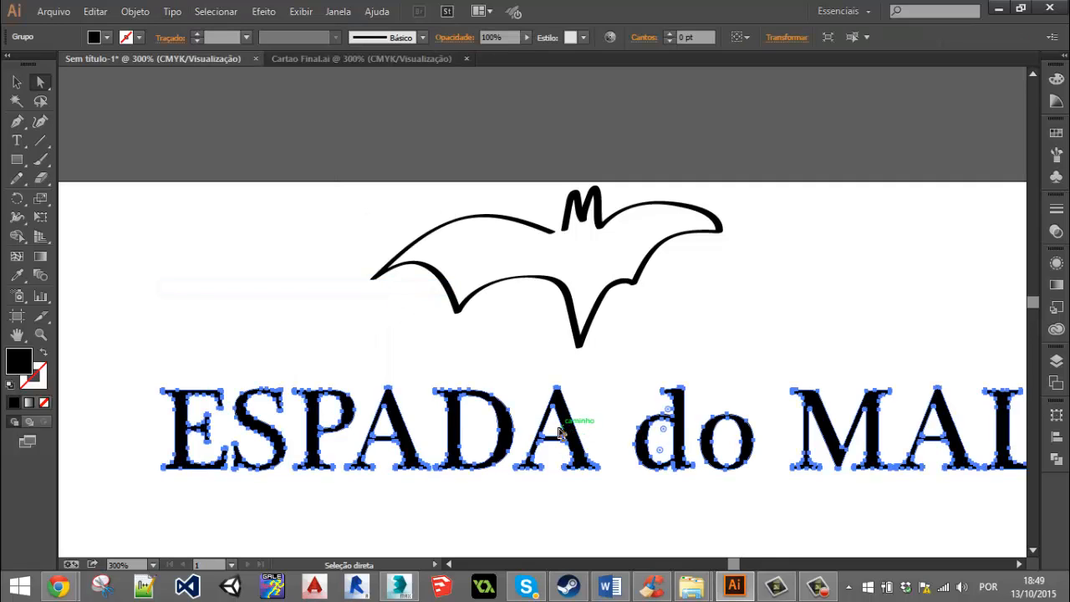
left_click(754, 353)
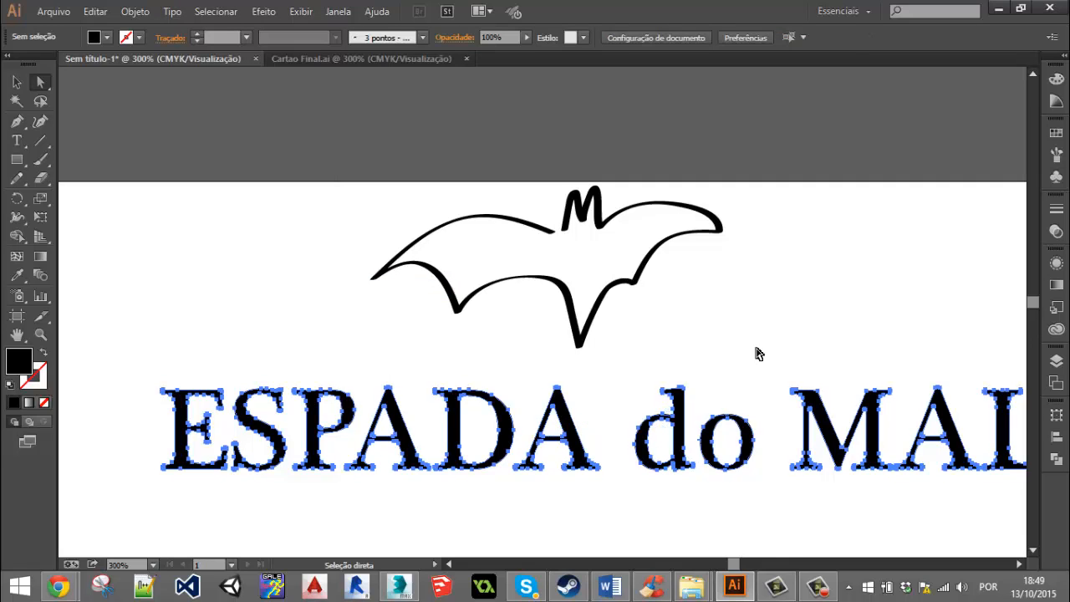
Move the yellow Sybaris Studios logo from the pasteboard onto the page, below the "ESPADA do MAL" title.
scroll(616, 332, "down", 3, "alt")
scroll(691, 354, "down", 3, "alt")
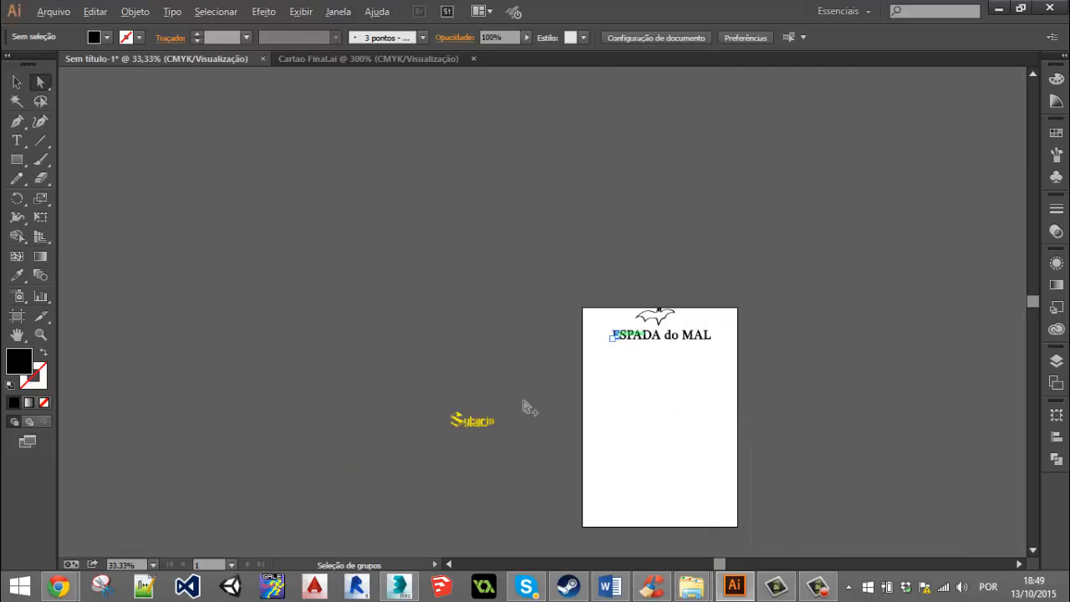
scroll(519, 444, "up", 2, "alt")
left_click_drag(521, 430, 327, 326)
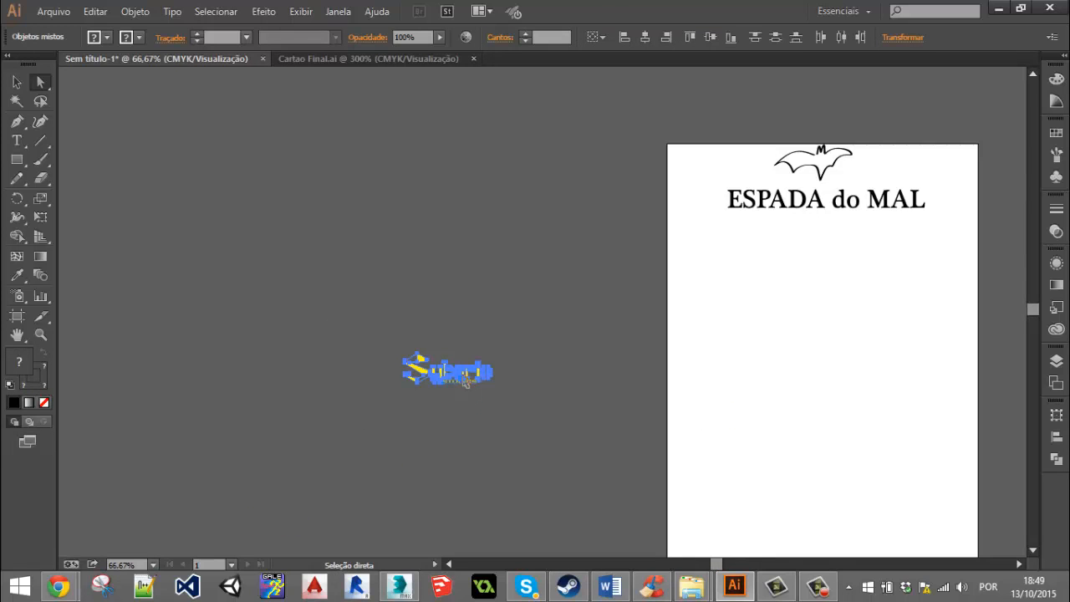
left_click_drag(466, 382, 824, 277)
scroll(758, 256, "up", 4, "alt")
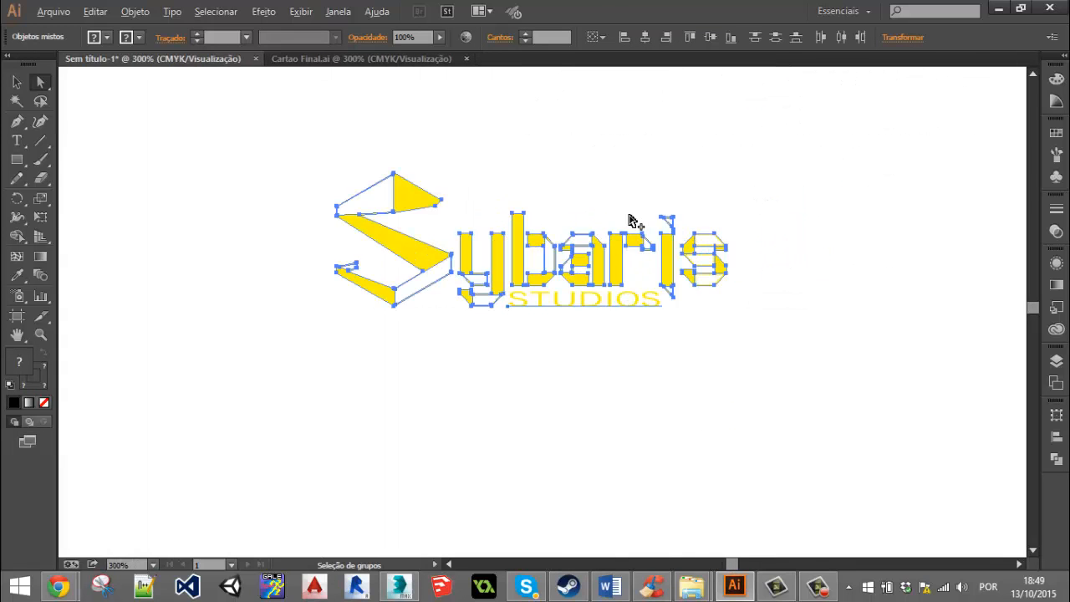
scroll(632, 220, "up", 2, "alt")
Examine the path construction of the letters S and y in the Sybaris logo.
key("a")
left_click(163, 176)
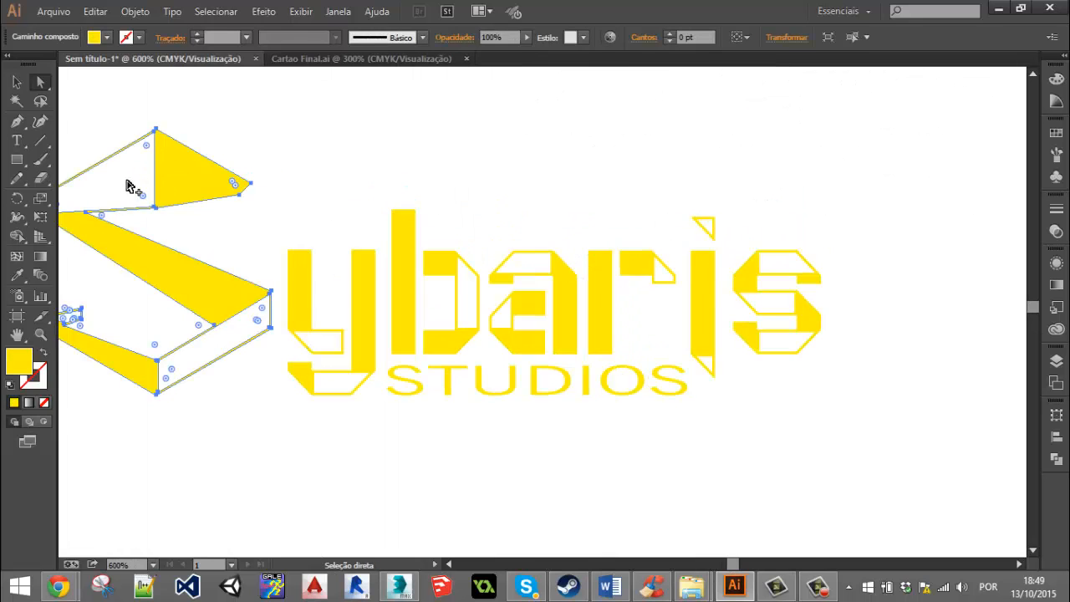
scroll(130, 185, "up", 2, "alt")
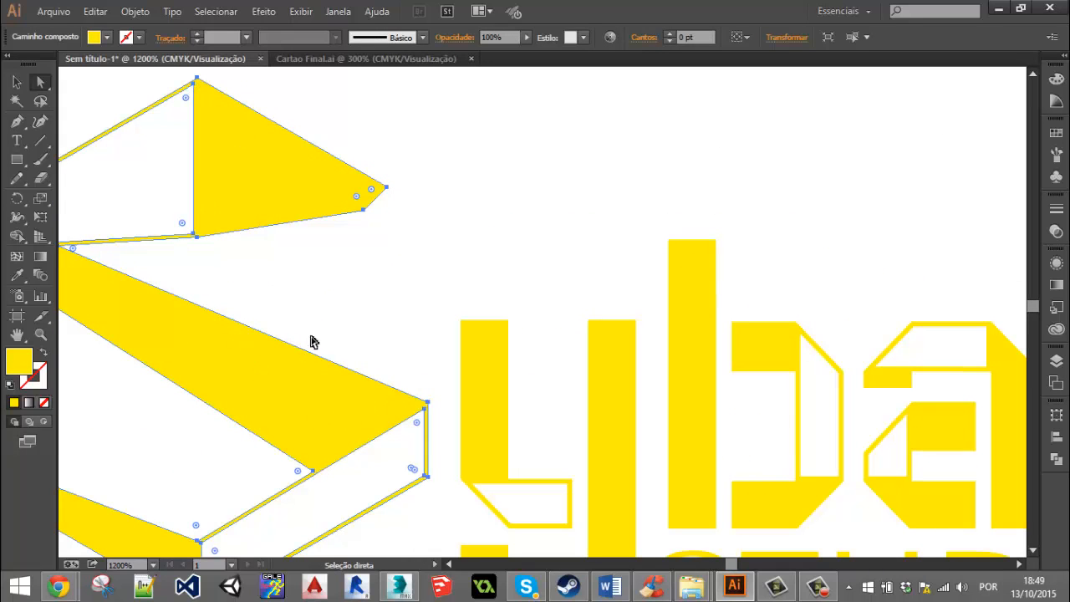
scroll(292, 337, "down", 2, "alt")
scroll(410, 397, "up", 2, "alt")
left_click(370, 359)
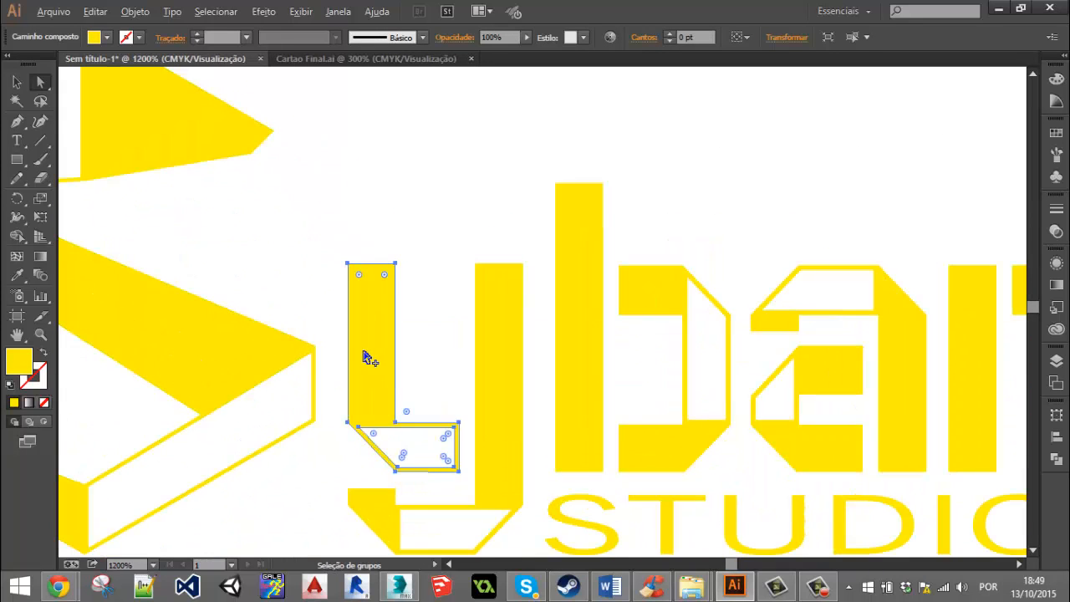
scroll(370, 359, "down", 2, "alt")
scroll(903, 351, "up", 3, "alt")
Expand the stroked top, middle and bottom segments of the final s in Sybaris into filled shapes.
left_click(699, 296)
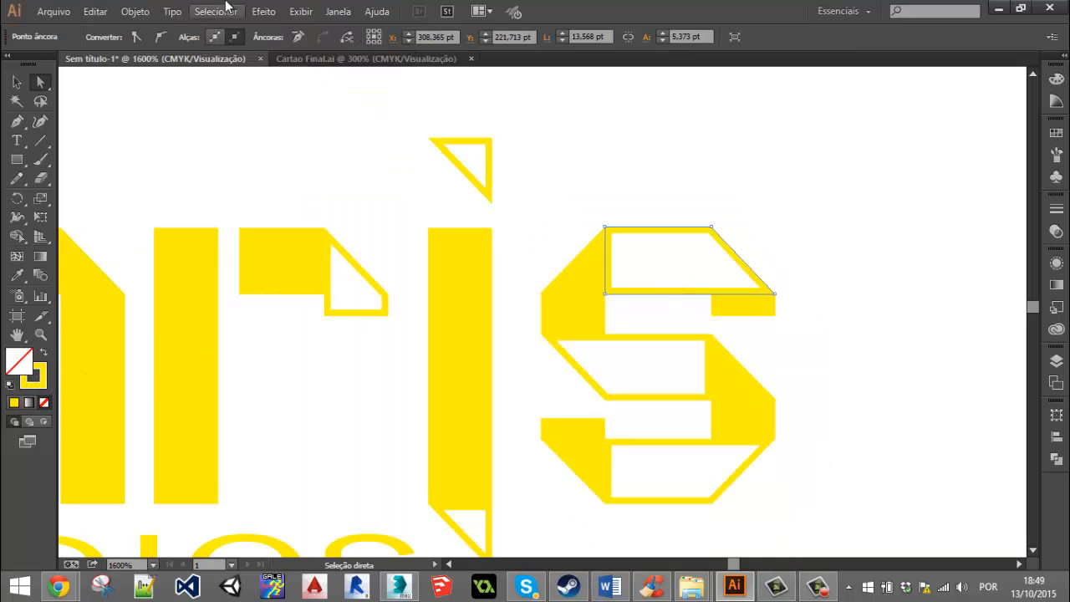
left_click(133, 12)
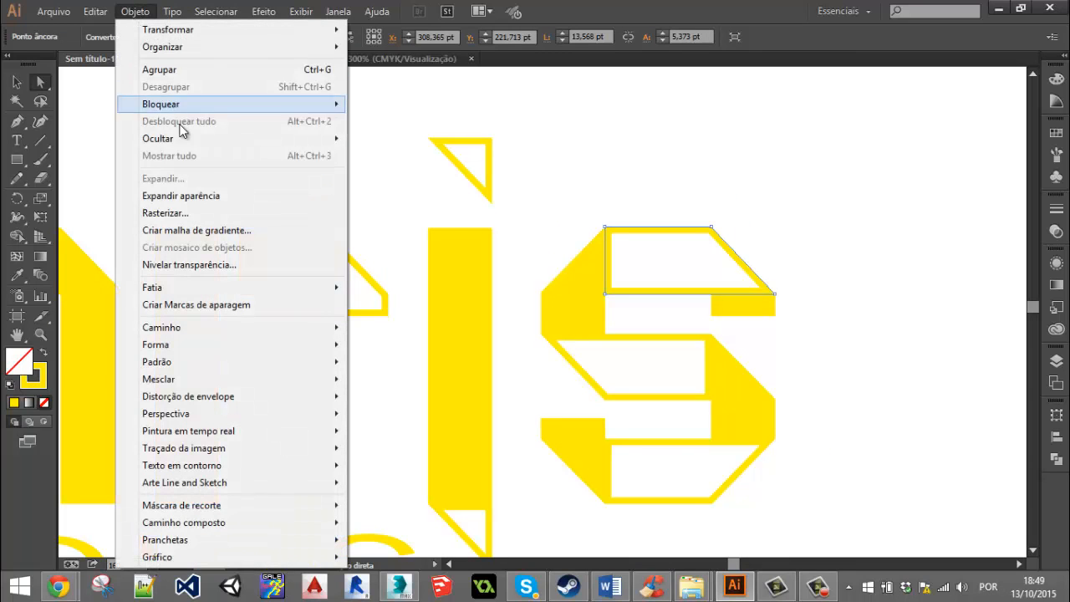
left_click(184, 194)
left_click(646, 339)
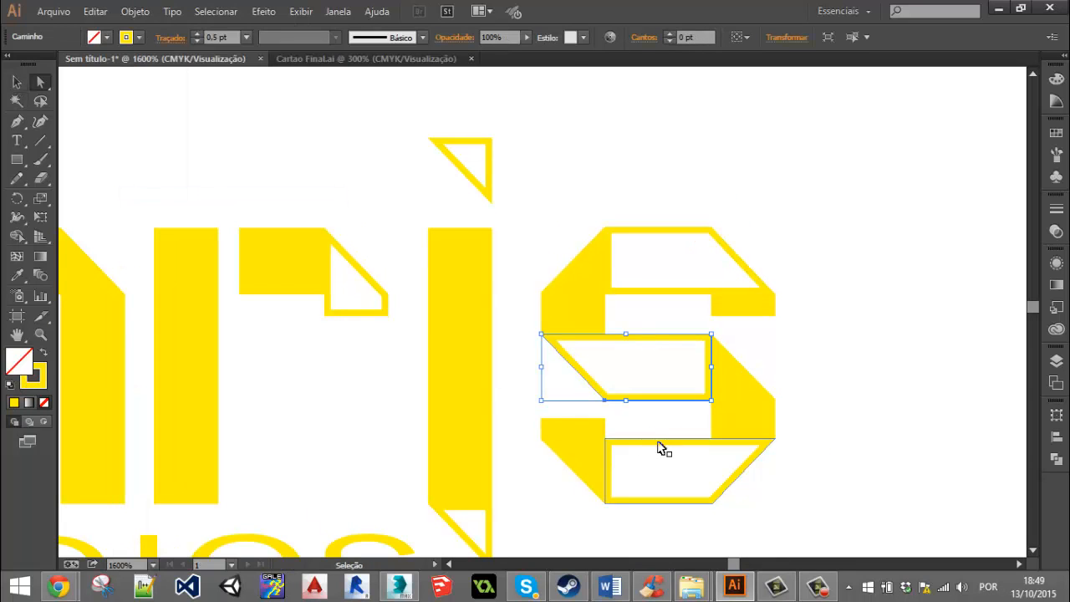
left_click(659, 441, "ctrl")
left_click(639, 349, "shift")
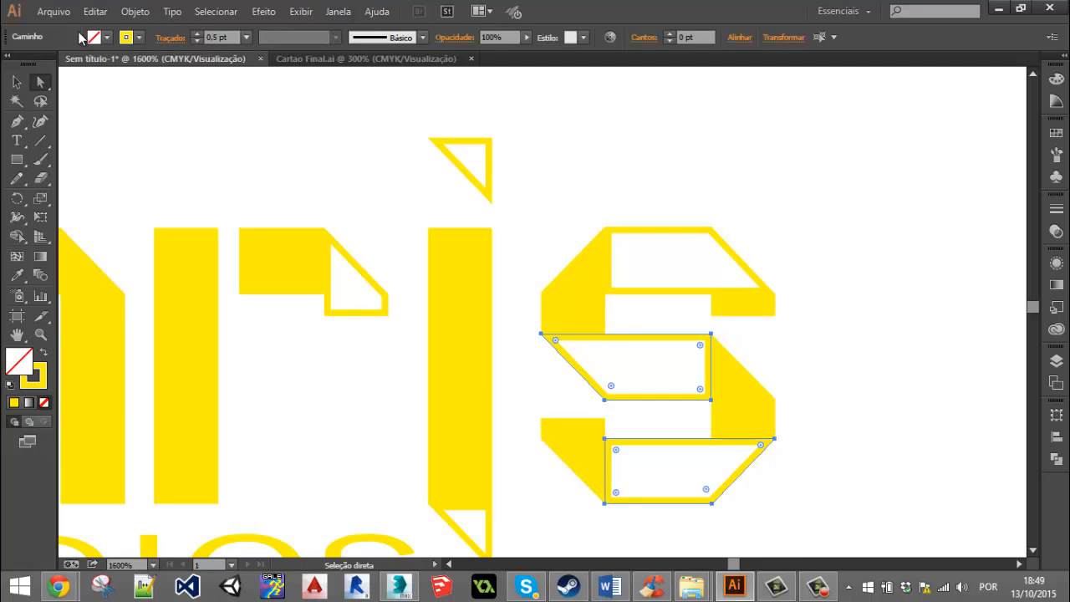
left_click(133, 11)
left_click(178, 201)
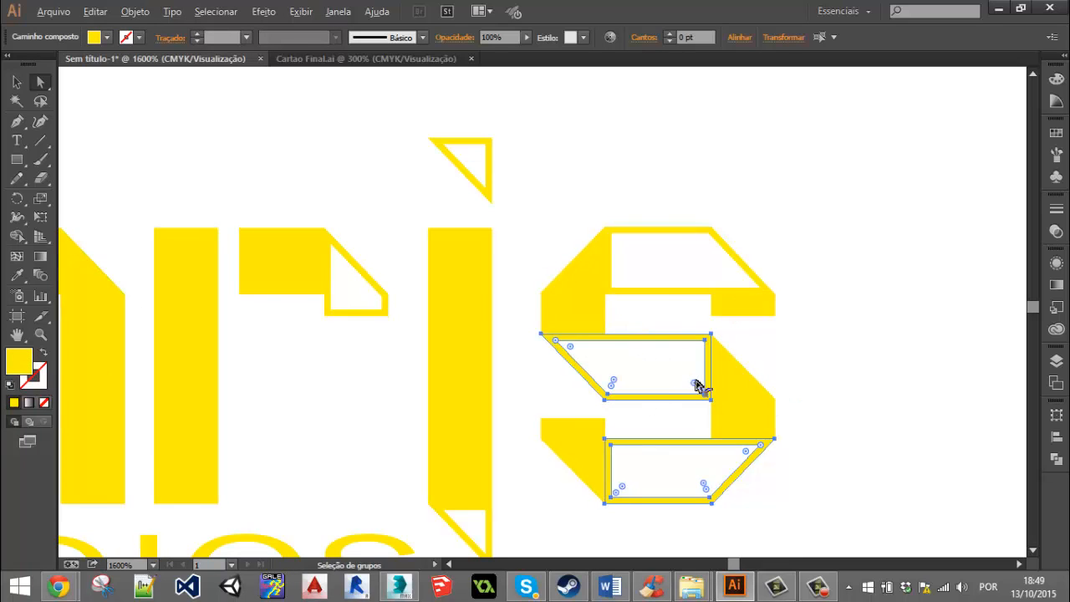
Raise the upper inner anchor of the s's small right block so it overlaps the top outlined segment.
scroll(699, 386, "up", 1, "alt")
left_click(761, 262)
scroll(813, 276, "up", 1, "alt")
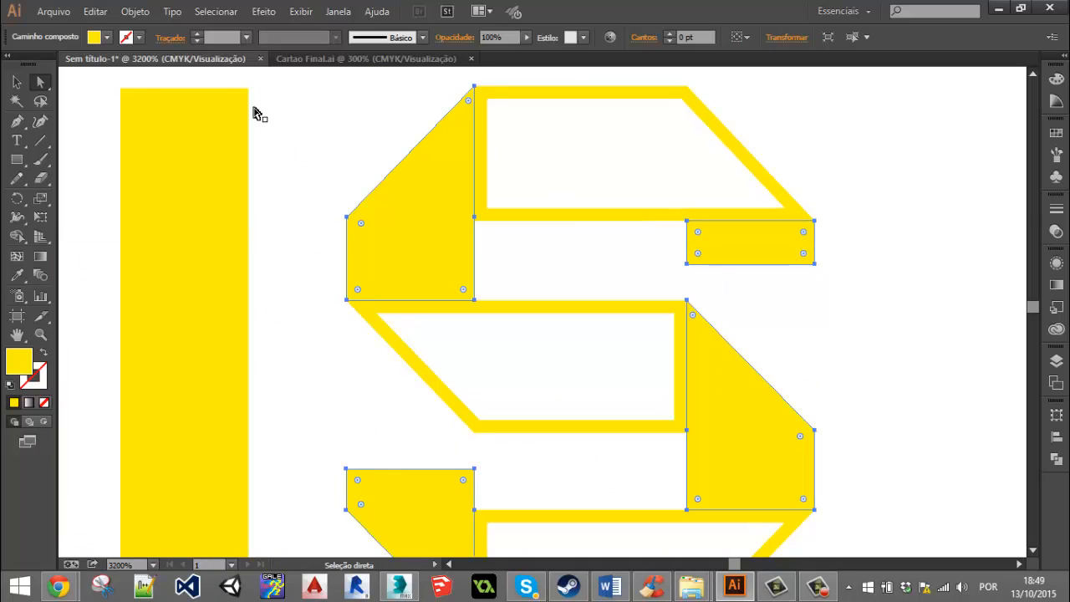
left_click_drag(687, 221, 686, 214)
left_click(395, 234)
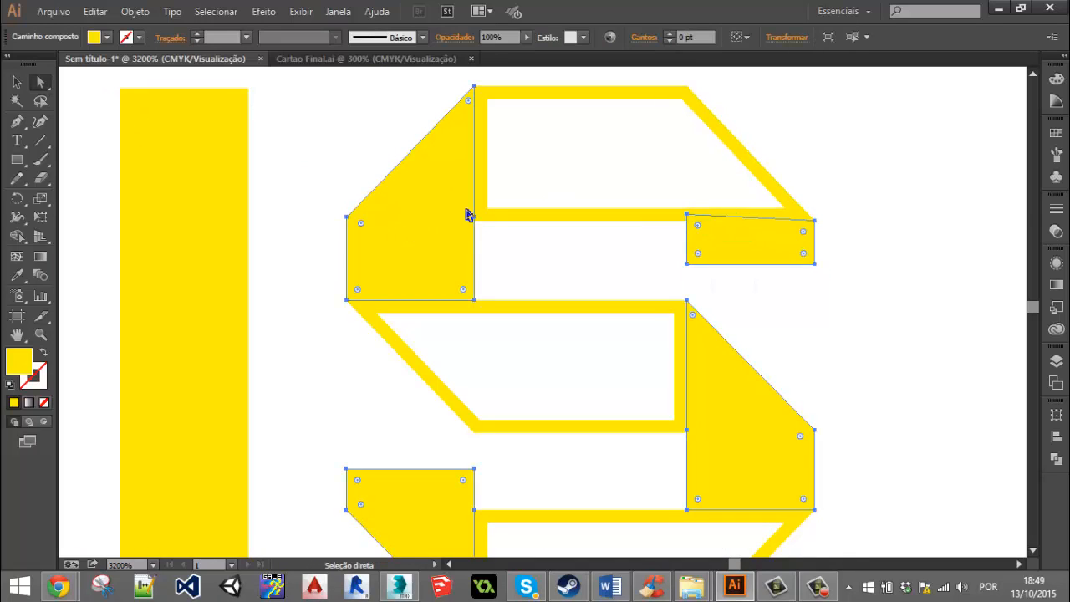
Pull the top segment's lower-left anchor into the s's left block and that block's lower-right anchor down into the middle segment.
left_click(479, 192)
left_click_drag(474, 221, 460, 226, "shift")
left_click(475, 222)
left_click(467, 292)
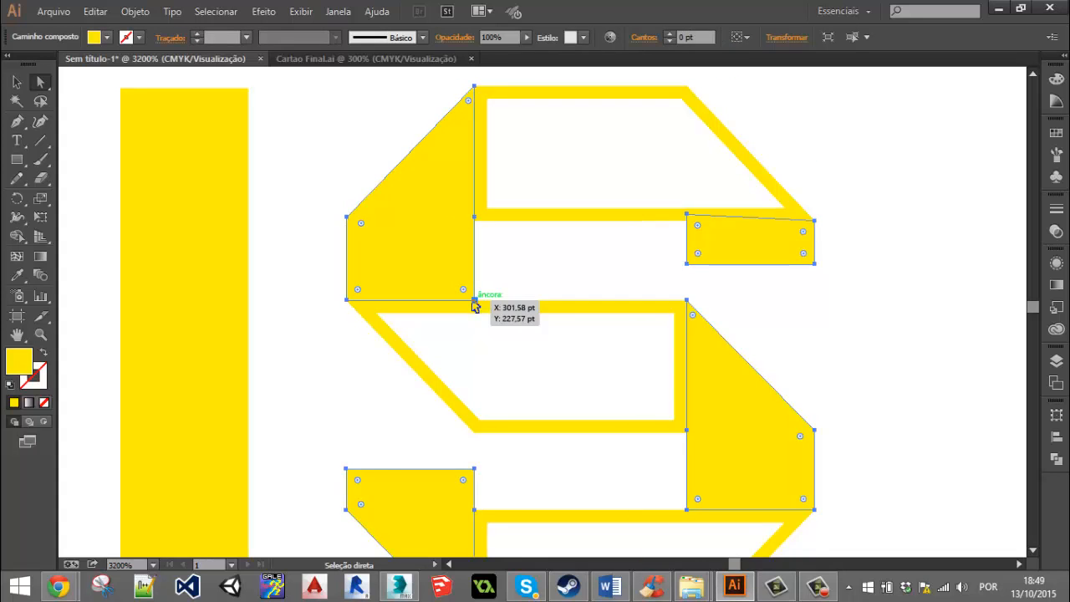
left_click_drag(473, 301, 474, 305)
key("ctrl+z")
Pull the middle segment's lower-right anchor into the s's right block and that block's lower-left anchor down into the bottom segment.
left_click(718, 357)
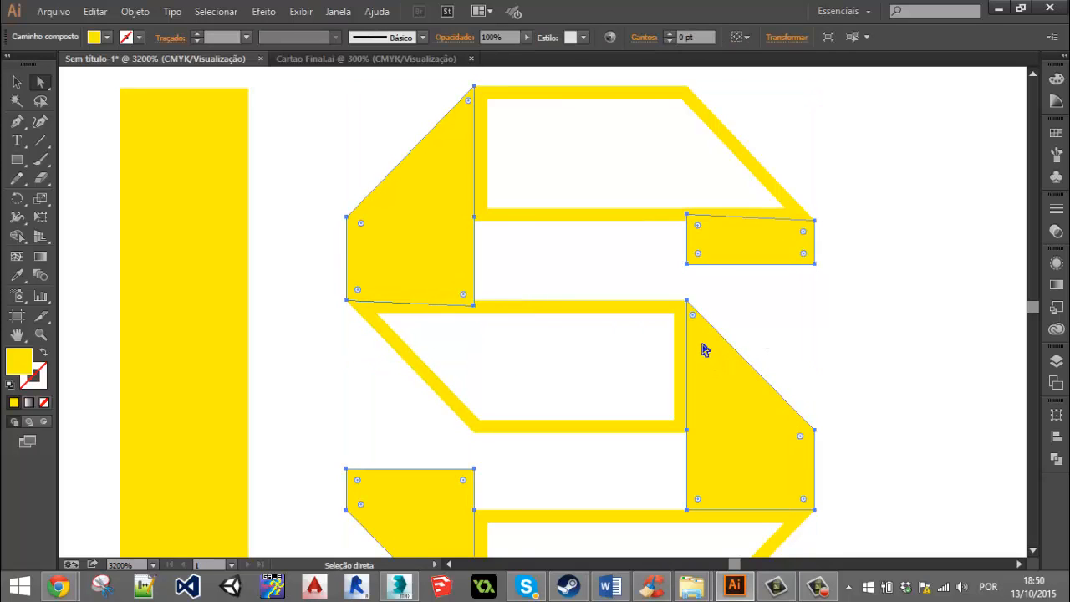
left_click(679, 328)
left_click(687, 432)
left_click_drag(687, 432, 687, 467)
scroll(705, 433, "down", 1)
left_click(694, 432)
left_click(687, 460)
Pull the bottom segment's upper-left anchor sideways so it overlaps the s's lower-left block.
left_click(485, 472)
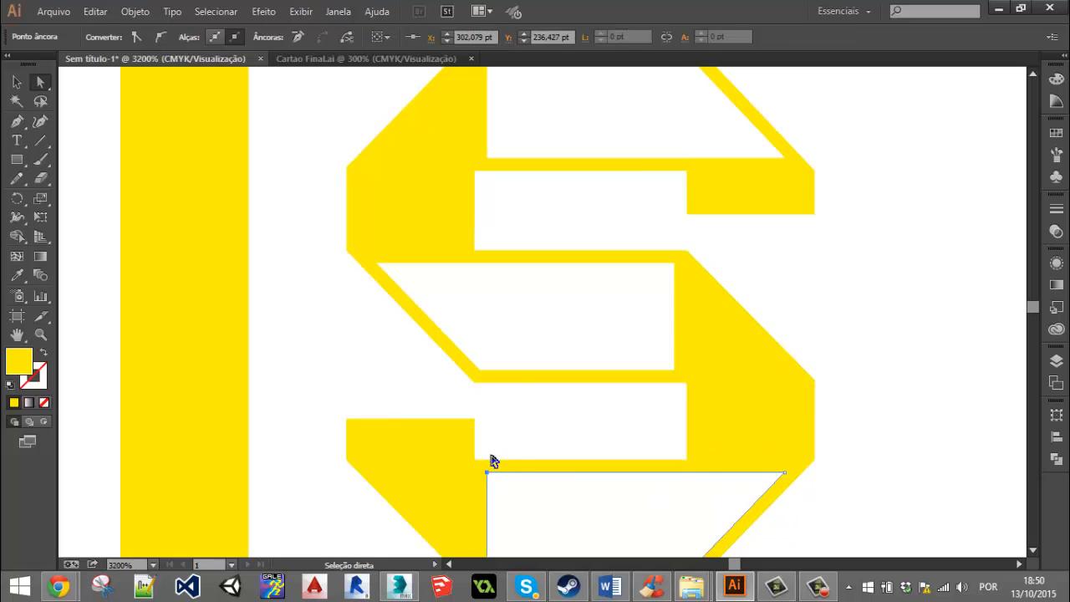
left_click(491, 455)
left_click(480, 464)
left_click(475, 461)
left_click_drag(475, 461, 457, 460)
scroll(485, 423, "down", 2)
Select all parts of the final s and unite them into one shape with Pathfinder.
left_click(19, 81)
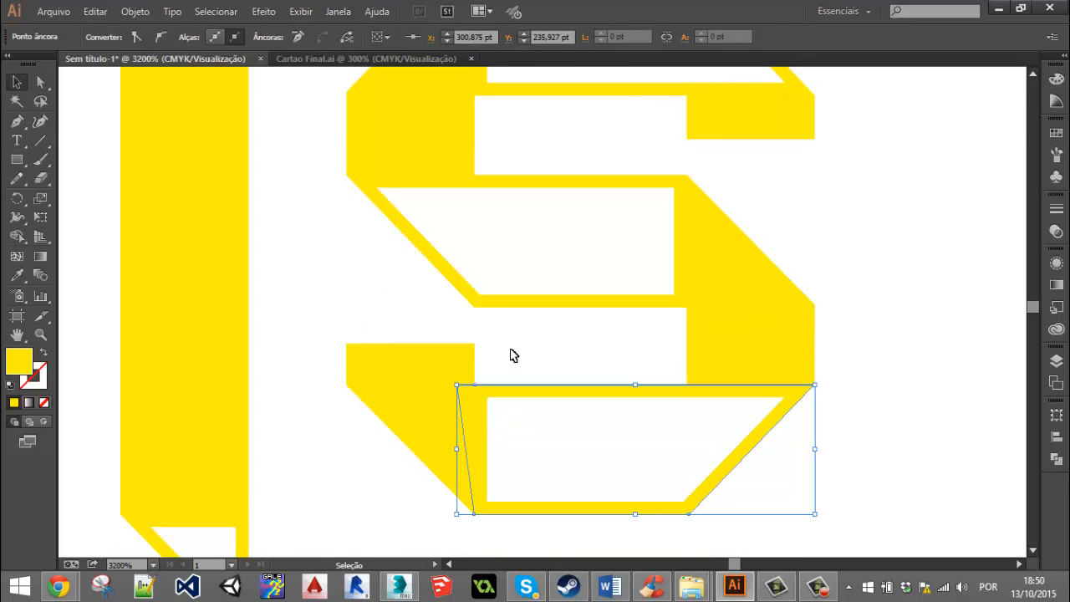
left_click(442, 427)
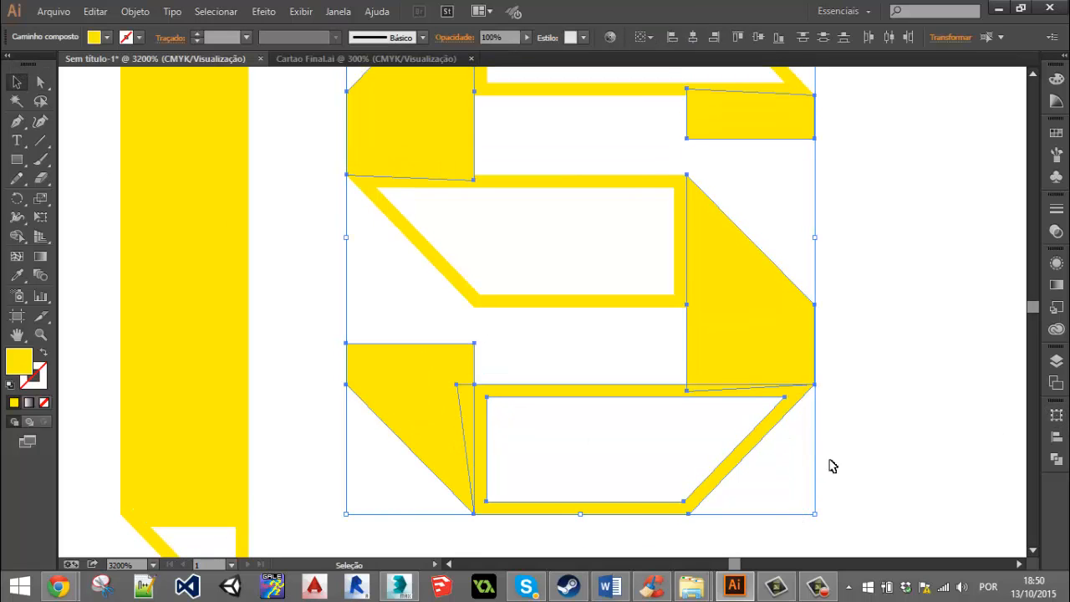
left_click_drag(865, 516, 402, 96)
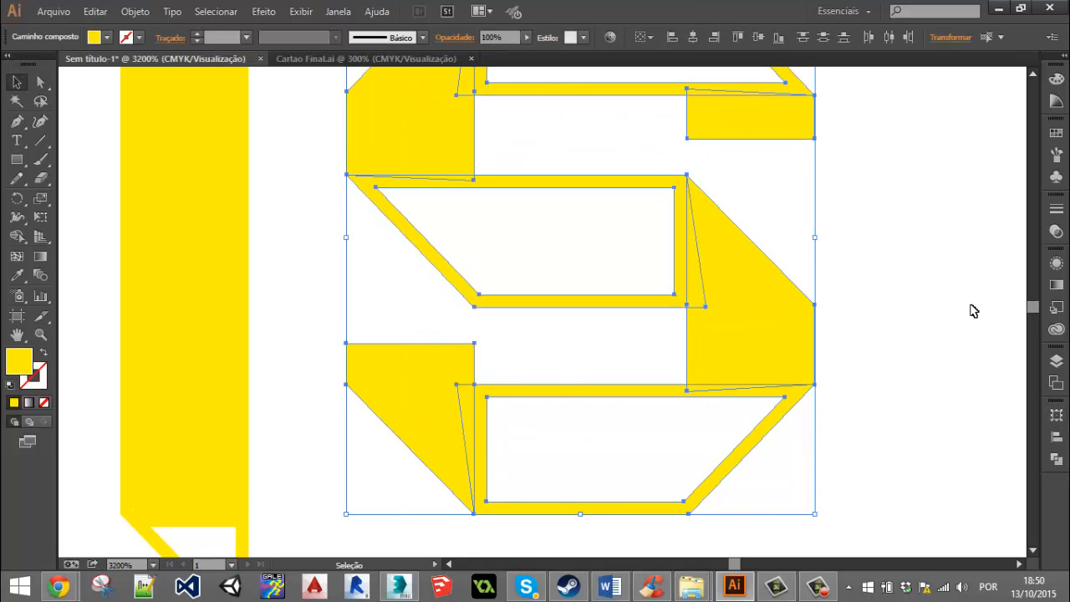
left_click(1056, 436)
left_click(1055, 459)
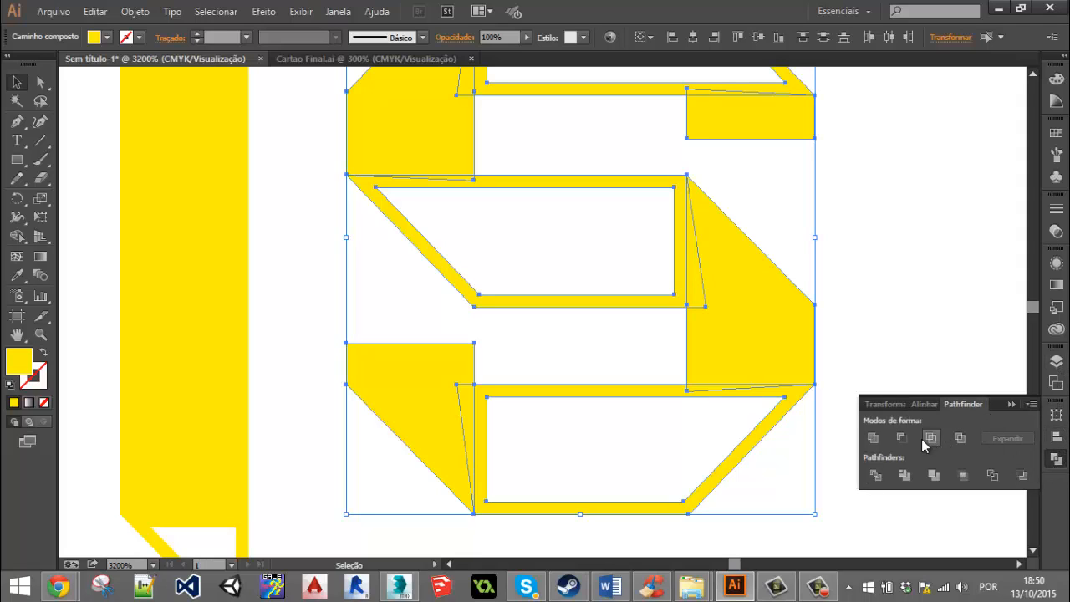
left_click(875, 441)
scroll(870, 285, "up", 1)
scroll(869, 285, "up", 2)
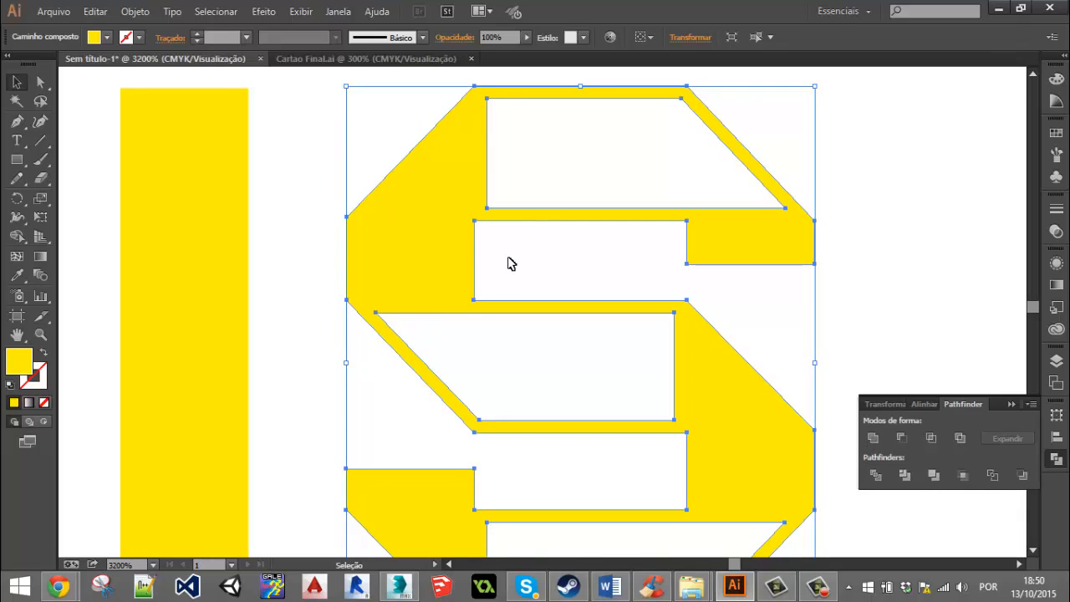
Convert the STUDIOS text beneath the Sybaris lettering to outlines.
left_click(837, 294)
scroll(465, 208, "down", 4, "alt")
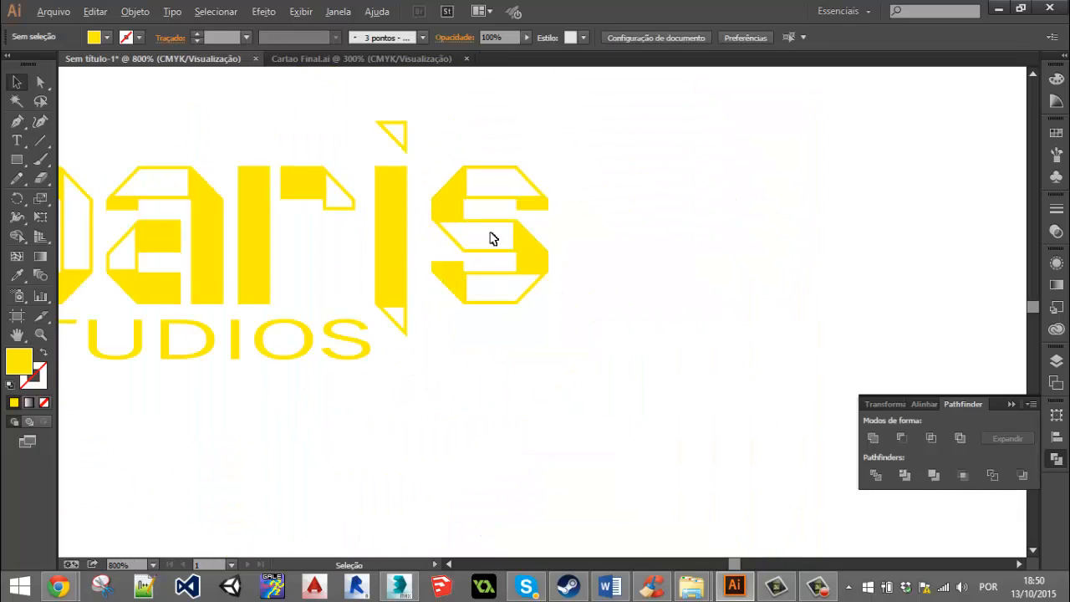
scroll(499, 256, "up", 2, "alt")
scroll(501, 256, "down", 4, "alt")
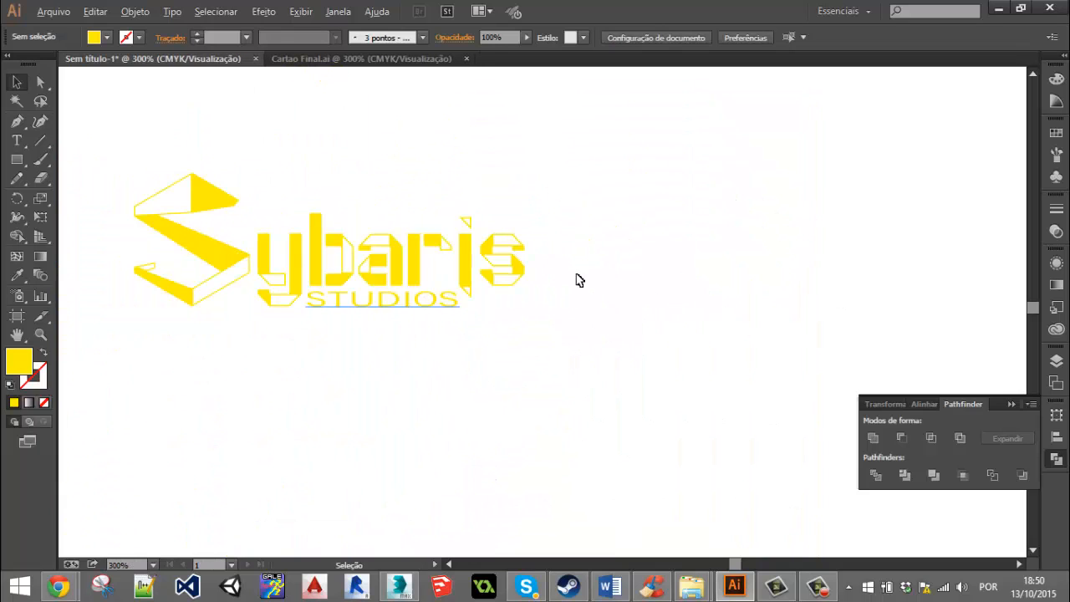
scroll(355, 288, "up", 2, "alt")
left_click(401, 303)
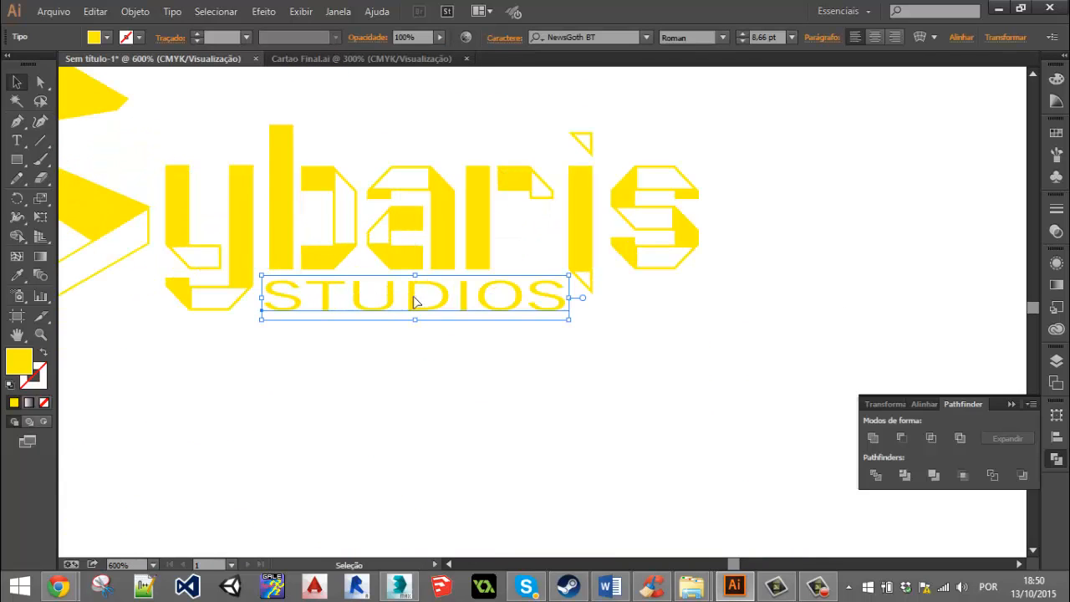
left_click(172, 12)
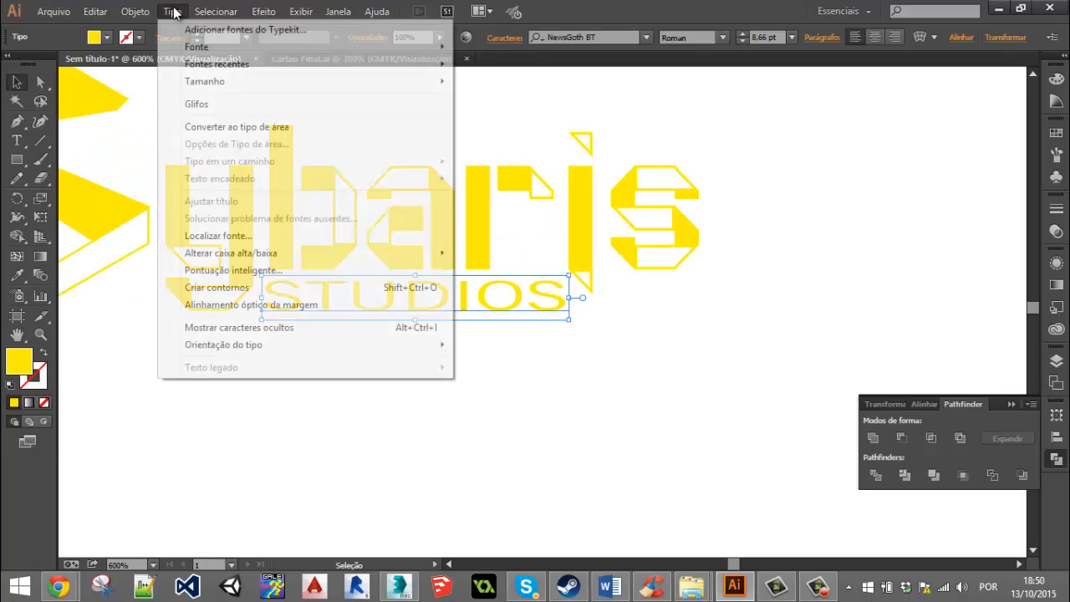
left_click(220, 289)
left_click(452, 330)
key("alt")
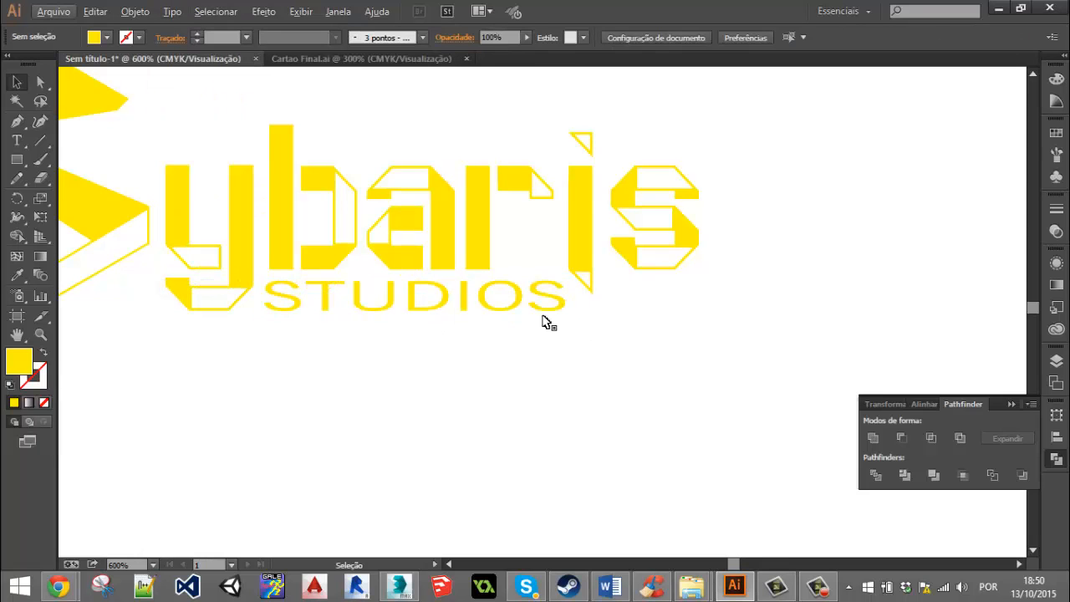
Select the whole Sybaris Studios logo and change its fill colour to black (000000).
scroll(652, 403, "down", 4, "alt")
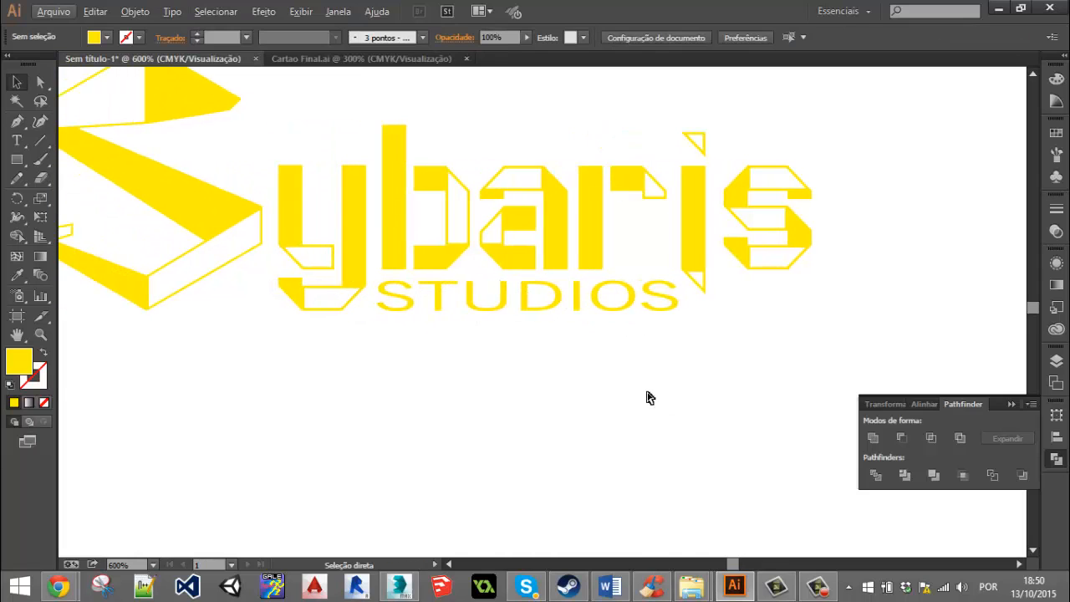
scroll(553, 376, "down", 3, "alt")
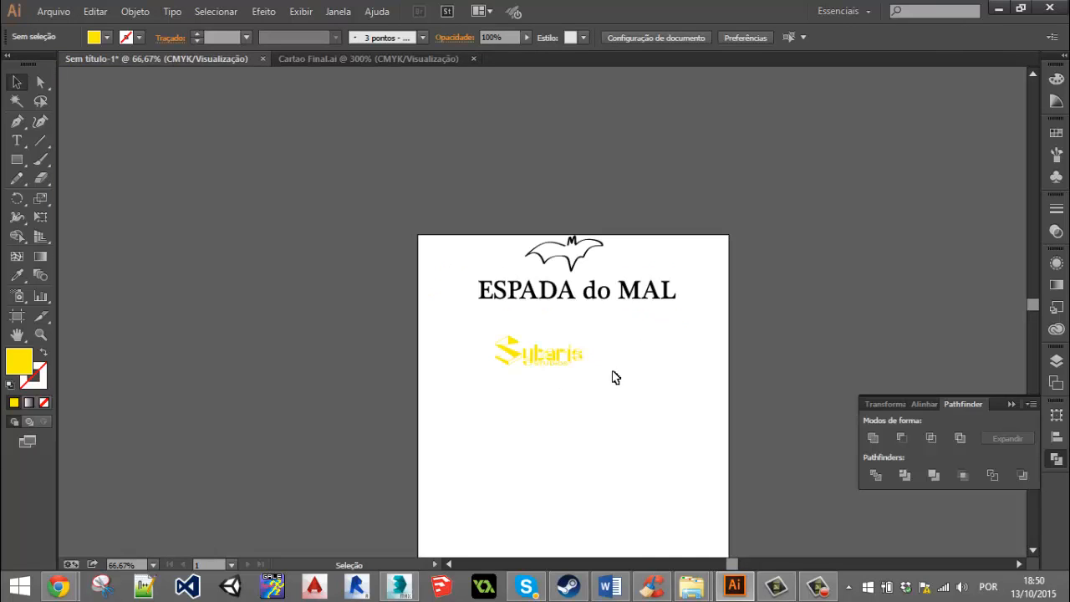
left_click_drag(616, 375, 464, 323)
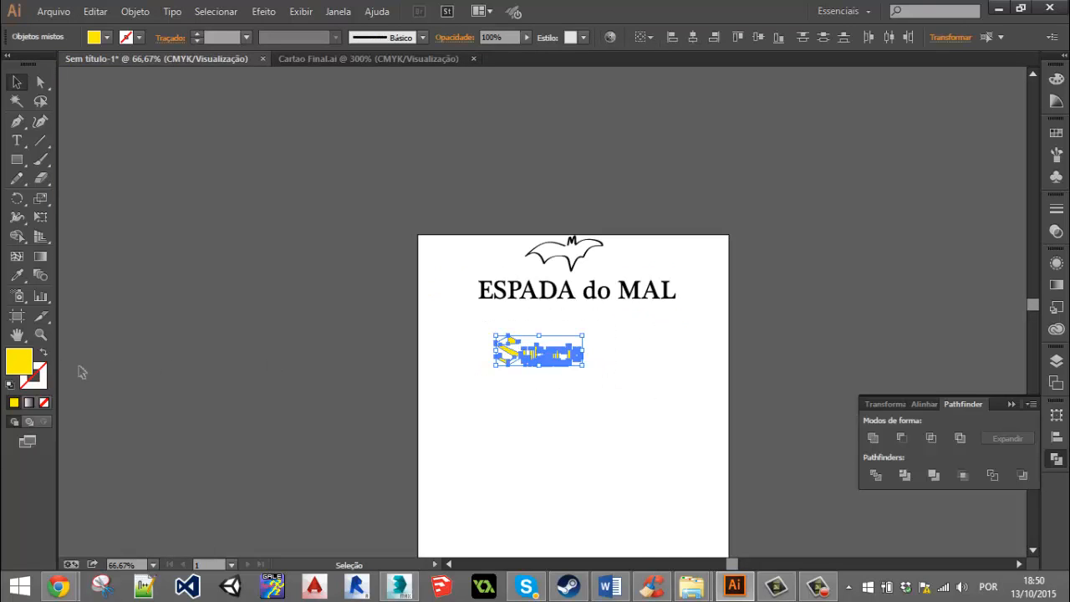
double_click(25, 366)
left_click_drag(387, 297, 324, 400)
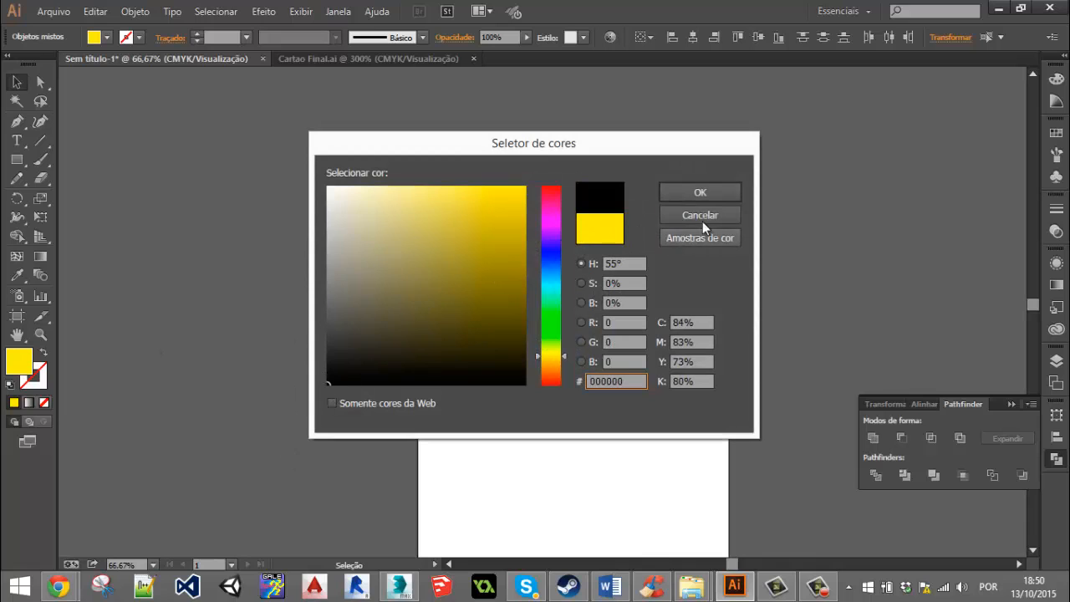
left_click(676, 194)
left_click(591, 362)
Enlarge the whole Sybaris Studios logo proportionally and move it up, roughly centred beneath the ESPADA do MAL lettering.
left_click(580, 356)
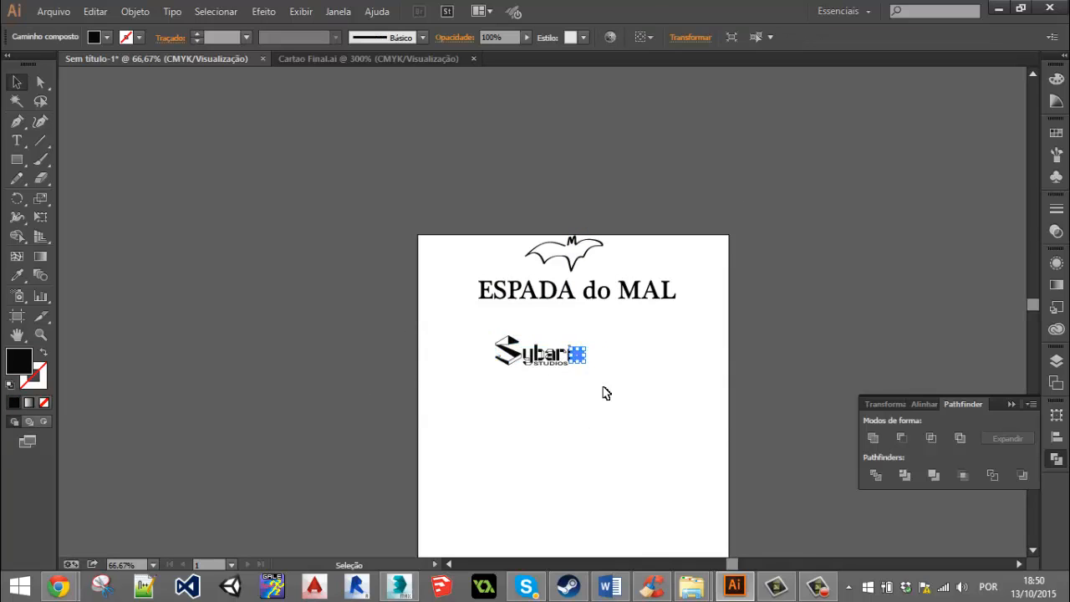
left_click_drag(606, 392, 491, 328)
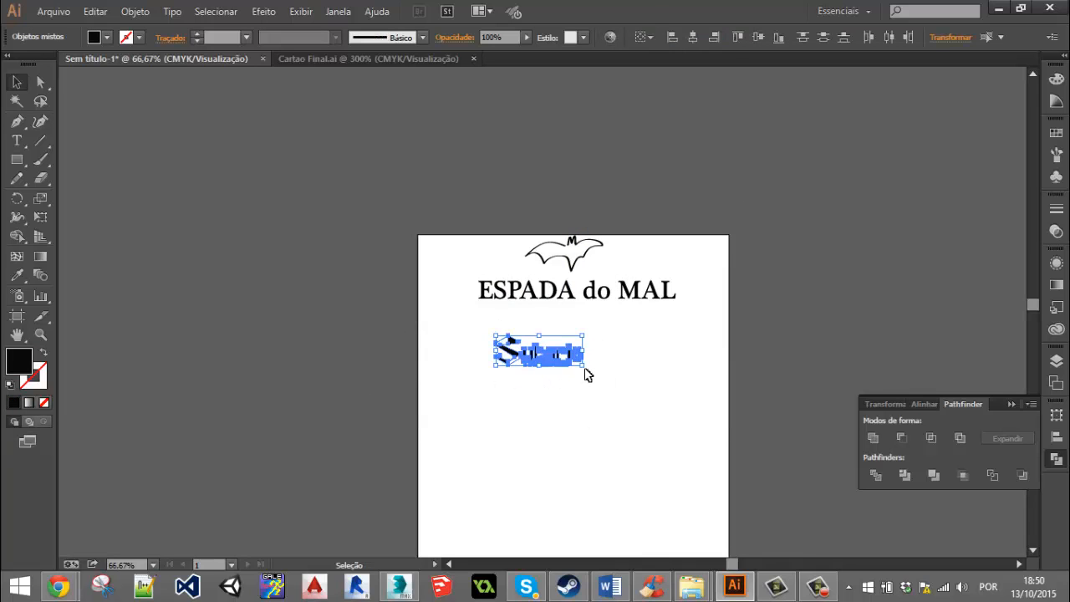
left_click_drag(583, 365, 642, 390, "shift")
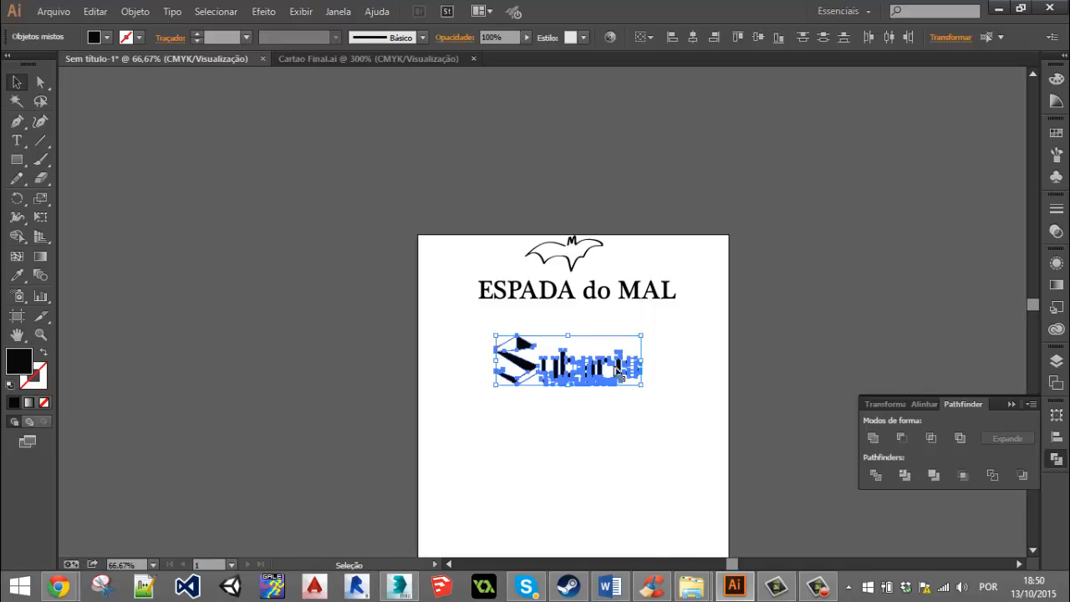
left_click_drag(587, 365, 606, 340)
left_click(740, 289)
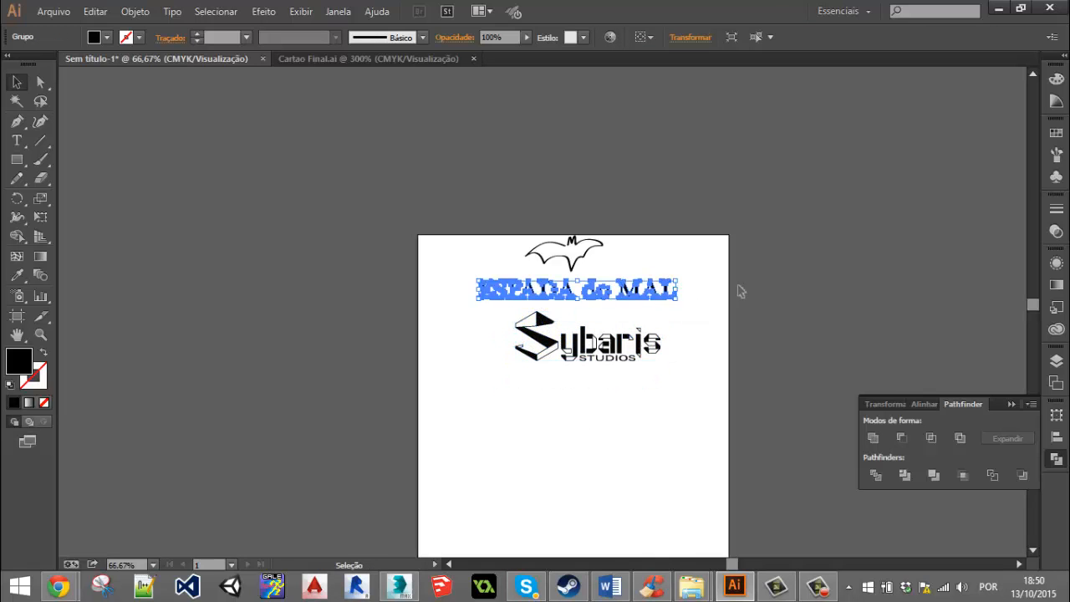
Isolate the outlined ESPADA do MAL group and raise the letter o of "do" above the baseline.
scroll(583, 297, "up", 4, "alt")
left_click(585, 292)
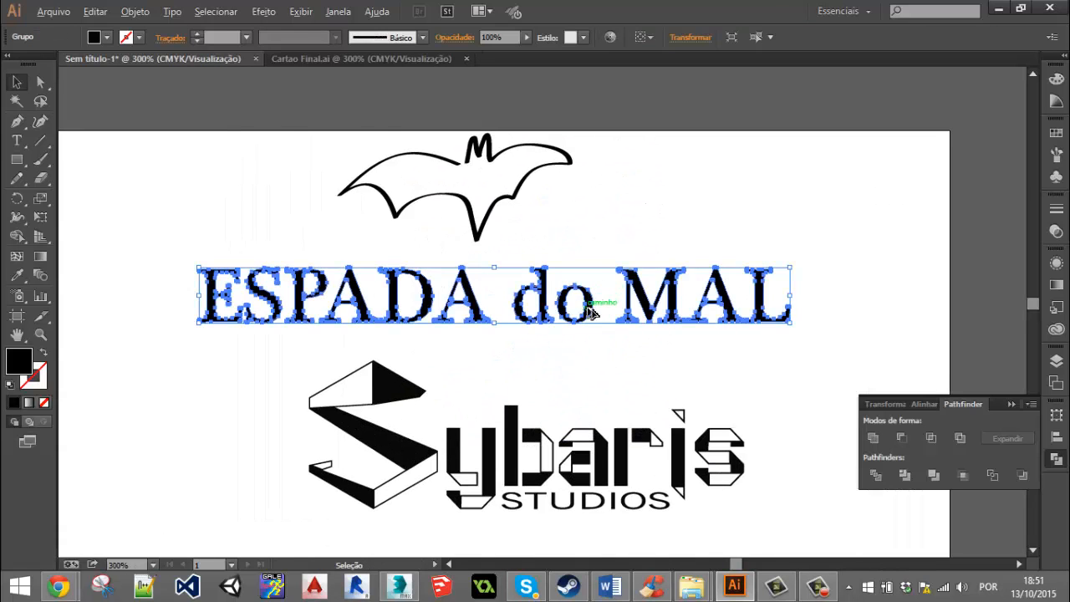
scroll(585, 293, "up", 3, "alt")
double_click(587, 308)
left_click_drag(588, 307, 576, 240)
left_click(435, 328)
scroll(519, 305, "down", 2, "alt")
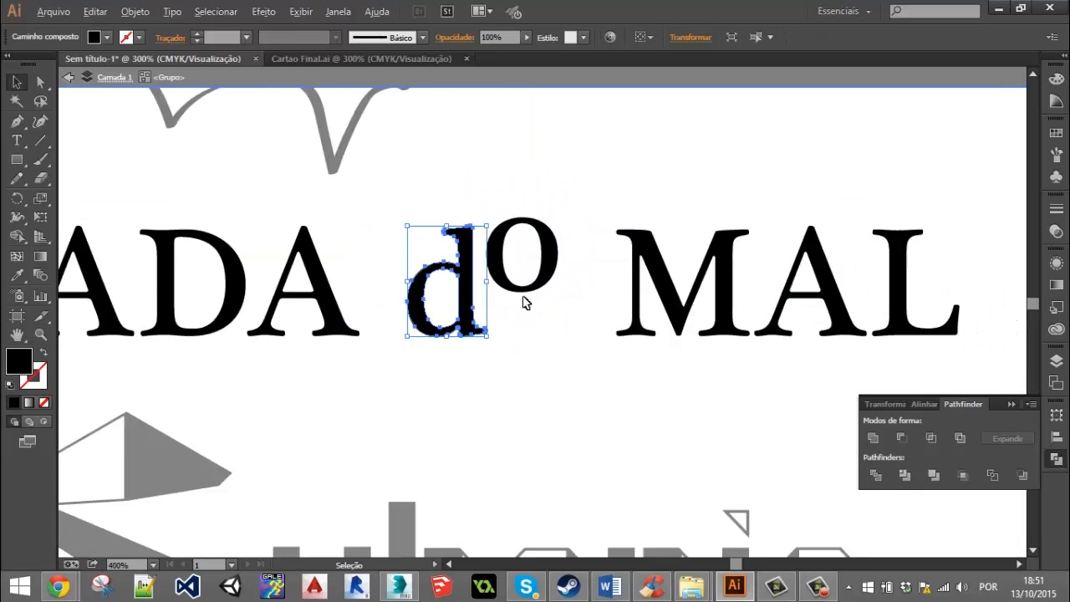
Stretch the M of MAL and the E of ESPADA upward so they stand taller, keeping their widths and baseline.
left_click(689, 288)
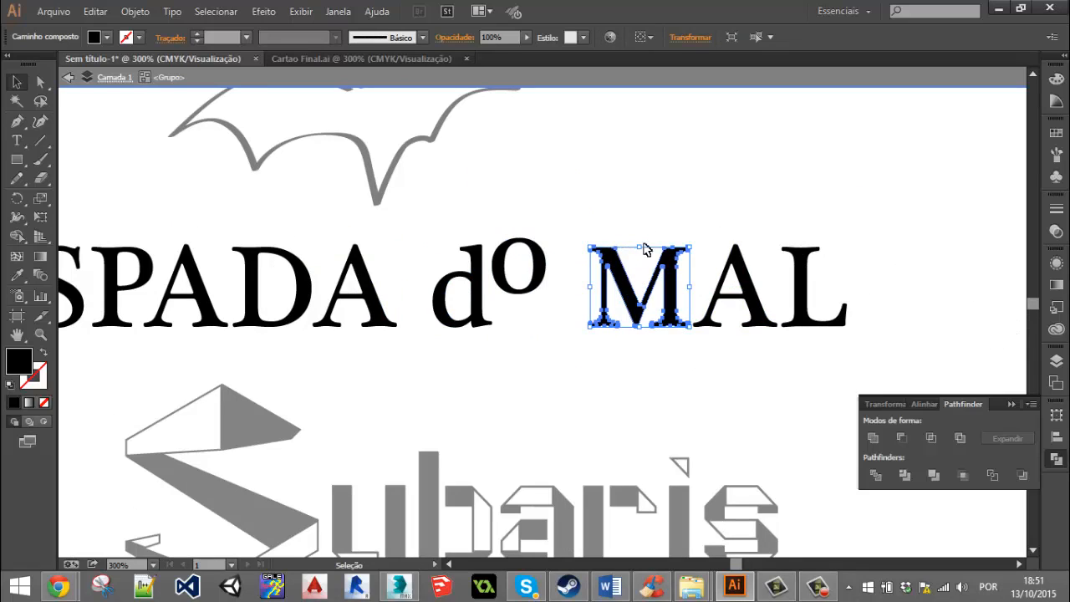
left_click_drag(640, 247, 640, 179)
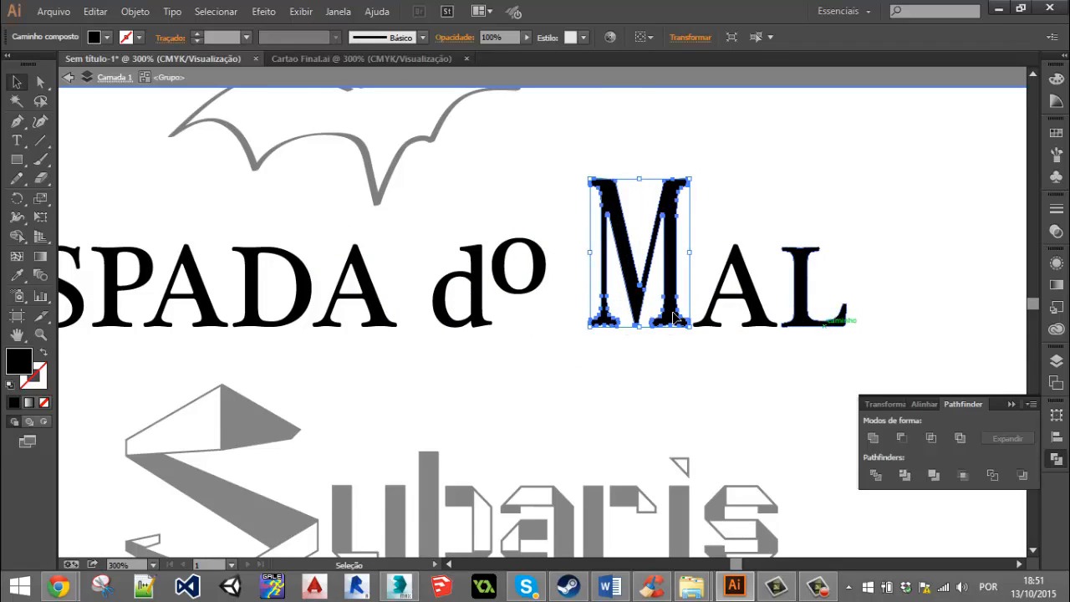
scroll(564, 335, "up", 1)
scroll(565, 339, "up", 2)
scroll(568, 346, "left", 5, "ctrl")
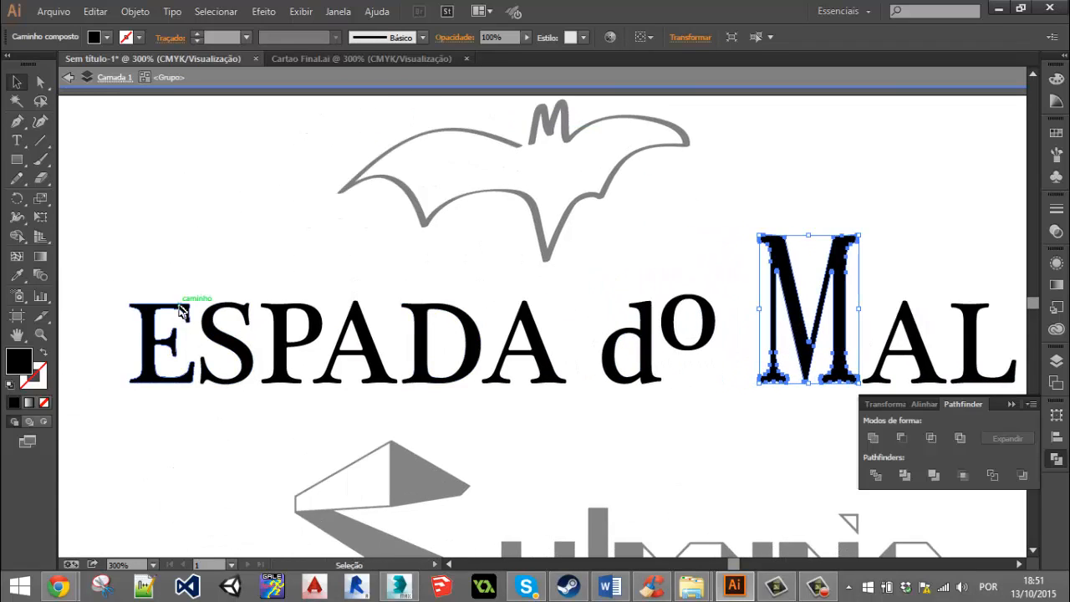
left_click(167, 306)
left_click_drag(167, 302, 175, 208, "shift")
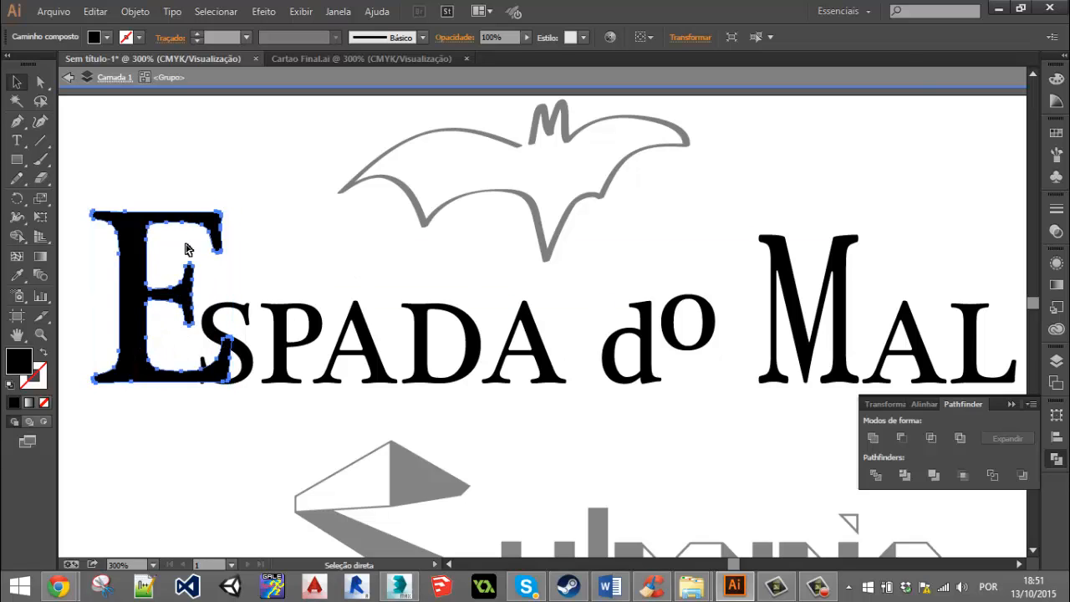
key("ctrl+z")
left_click_drag(163, 297, 160, 250)
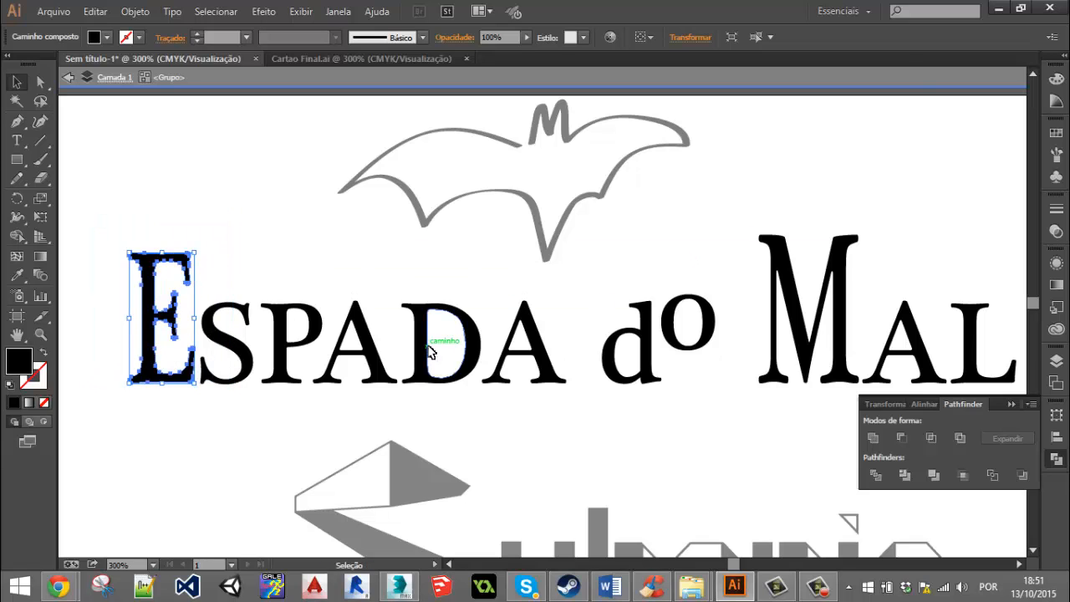
Squash the D of ESPADA lower, stretch the two A's on either side of it taller, and leave the isolated group.
left_click(430, 351)
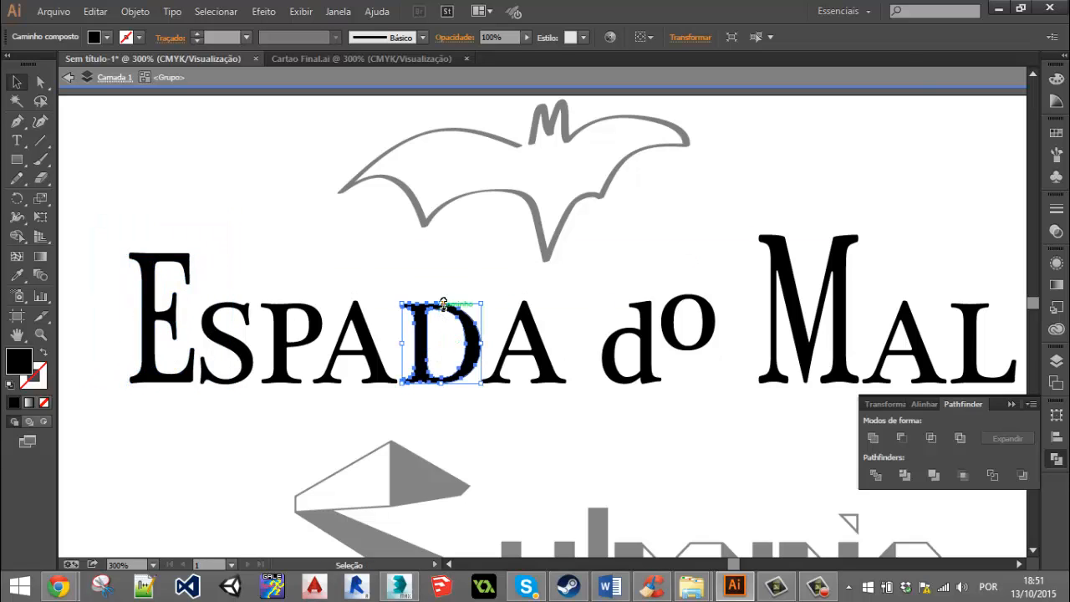
left_click(330, 355)
left_click_drag(356, 299, 356, 269)
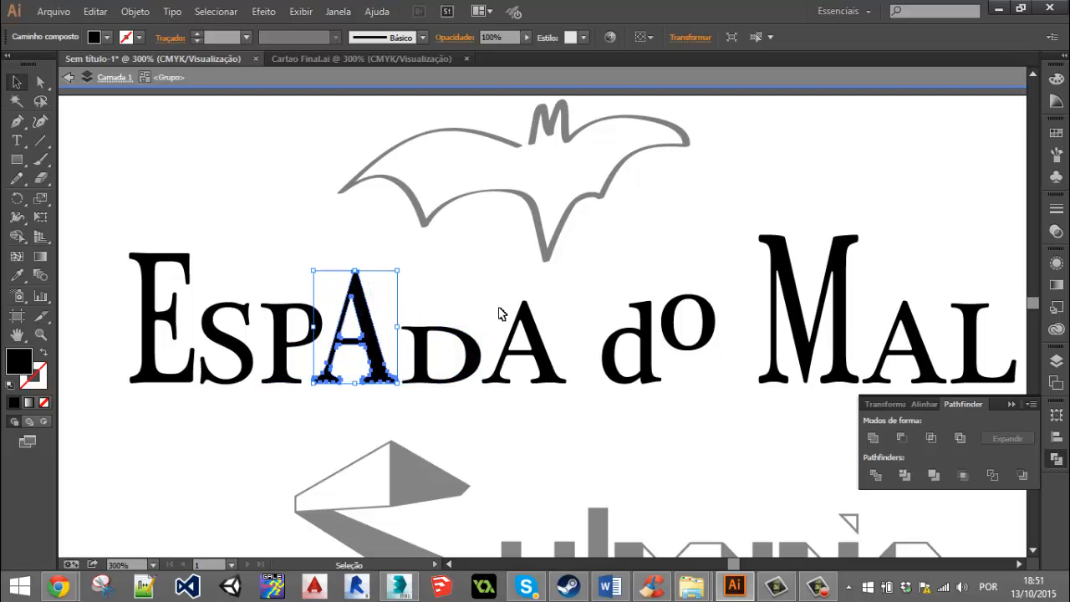
left_click(505, 334)
left_click_drag(522, 303, 523, 264)
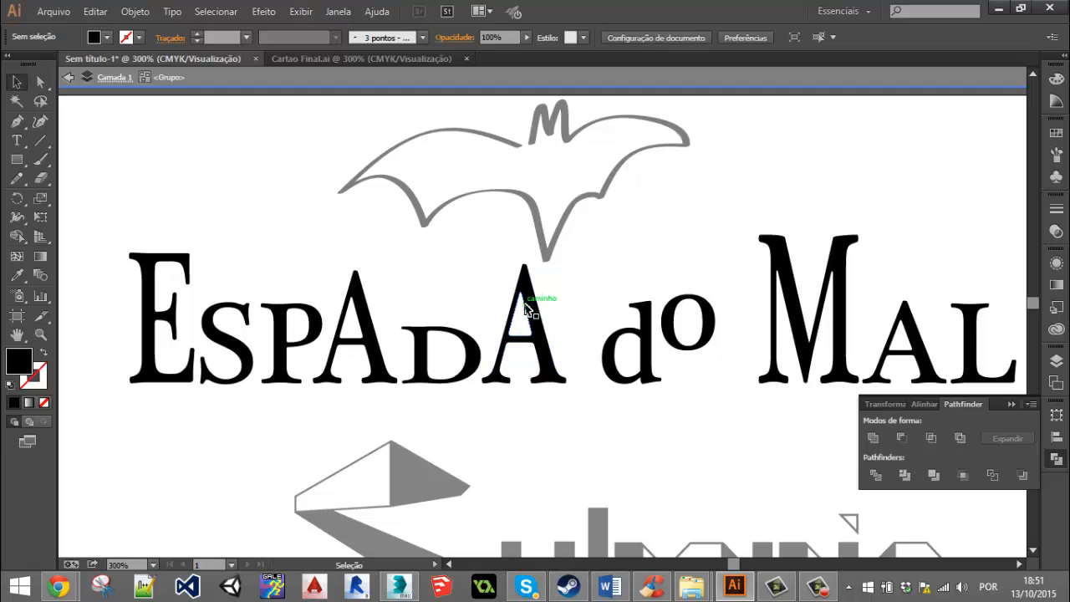
scroll(524, 343, "down", 1, "alt")
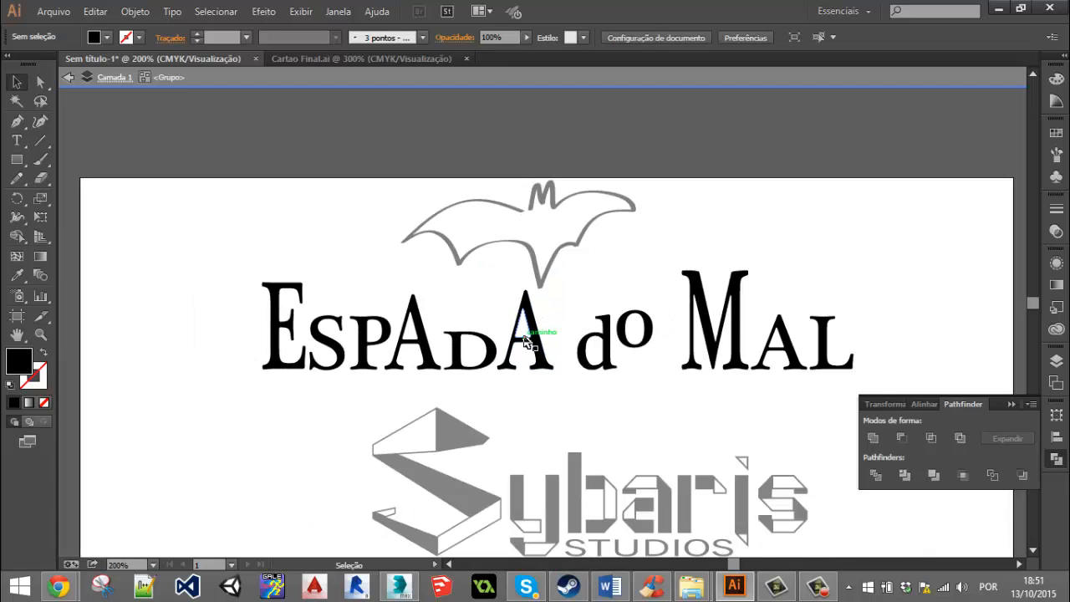
scroll(544, 303, "down", 1, "alt")
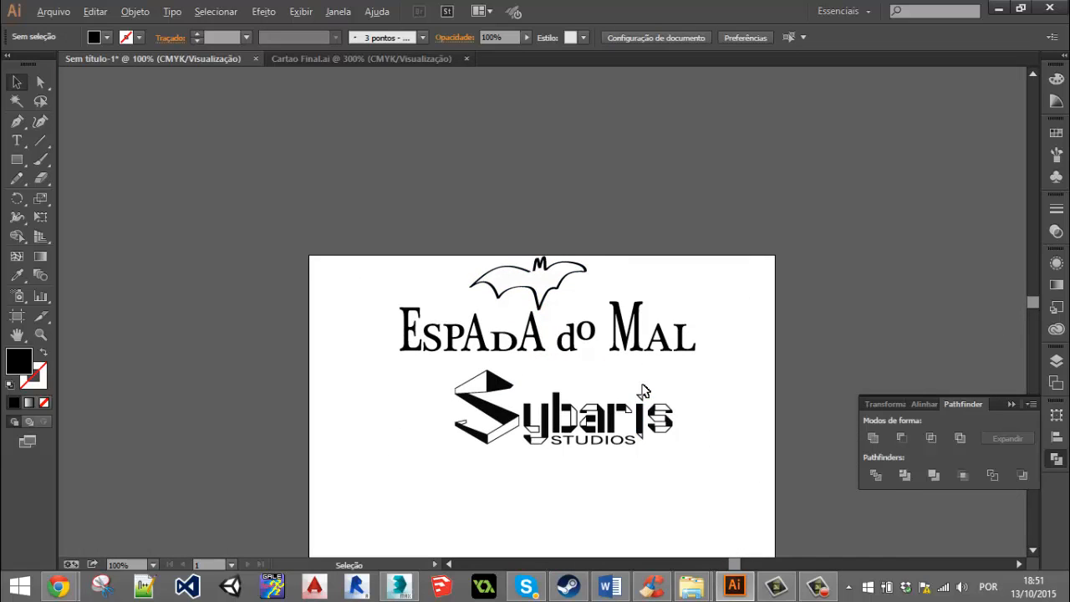
scroll(591, 370, "up", 1, "alt")
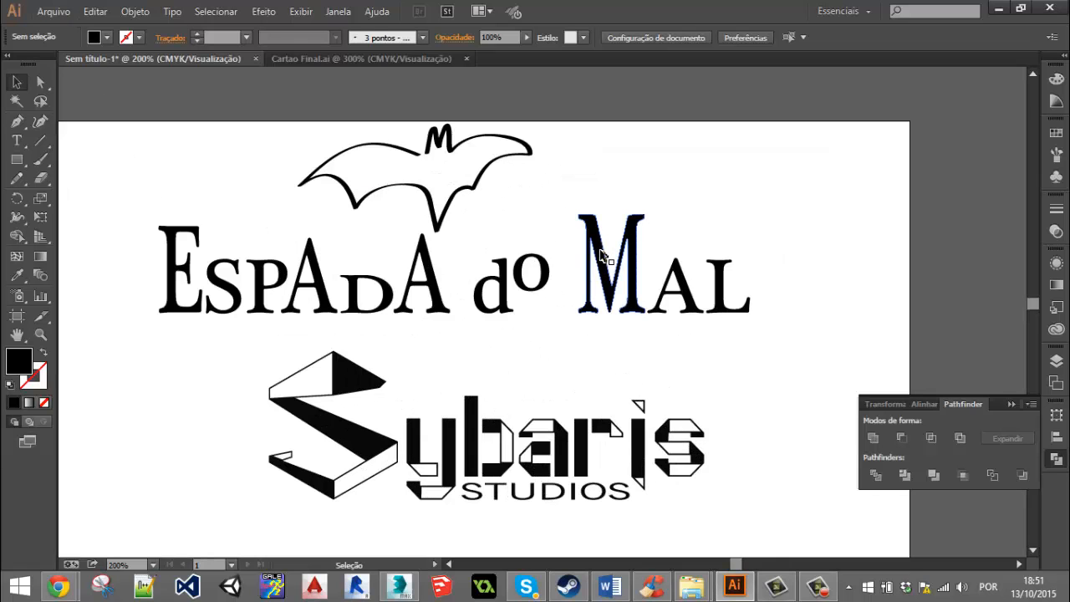
Save the document to the desktop (Área de Trabalho) as an Adobe Illustrator file named Logo.
left_click(53, 11)
left_click(82, 142)
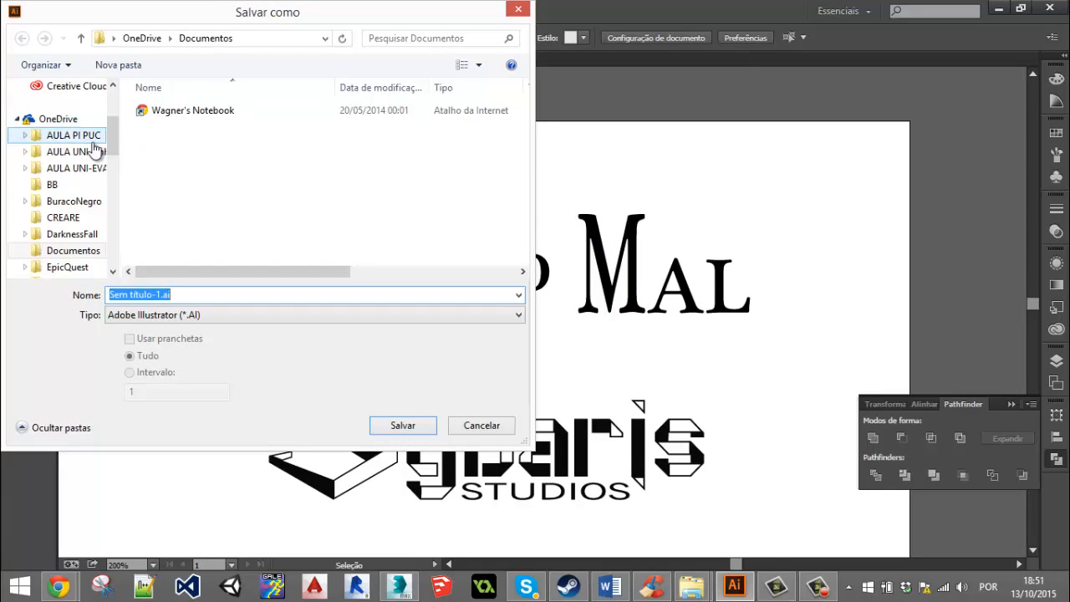
scroll(92, 146, "up", 3)
left_click(67, 109)
left_click(227, 292)
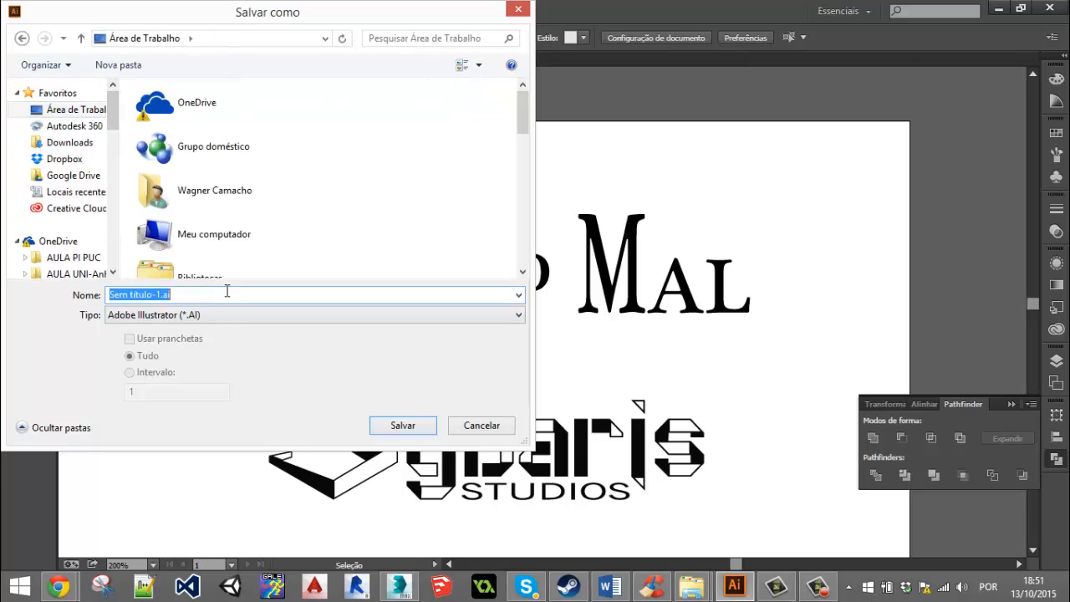
type("Logo")
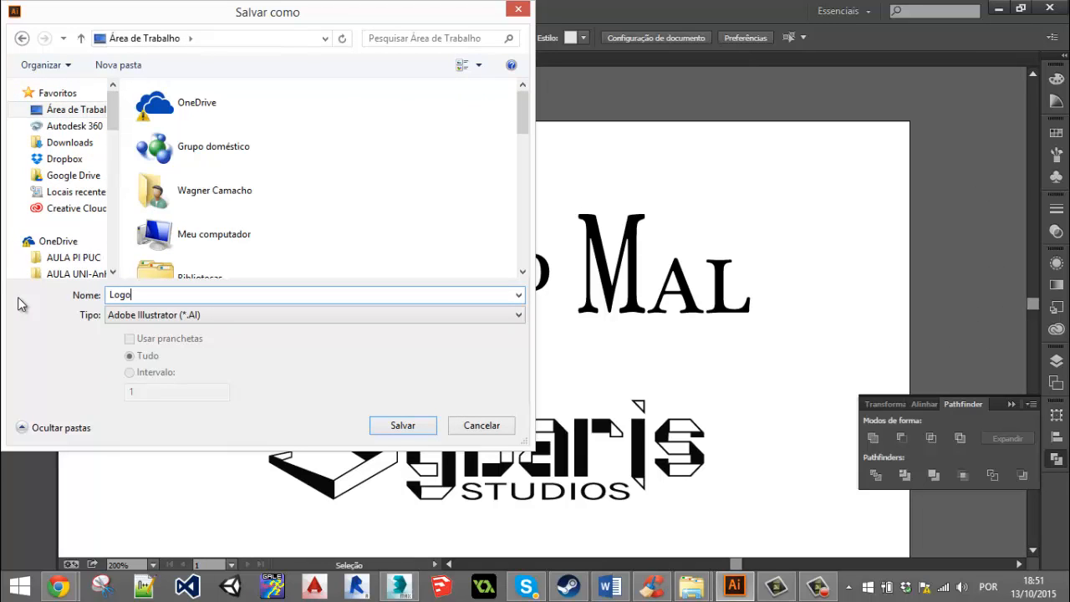
left_click(416, 428)
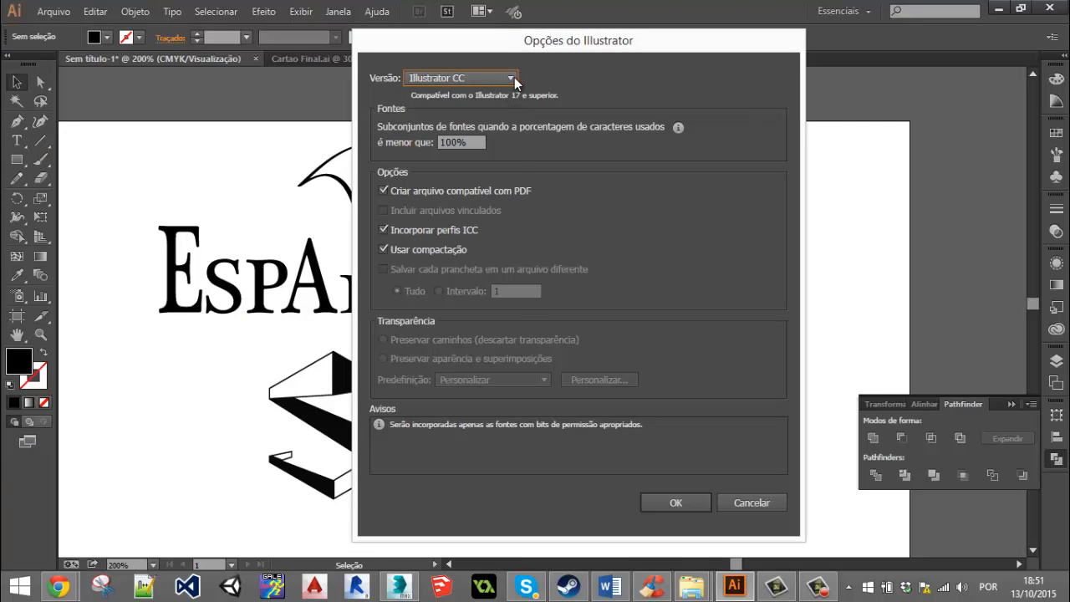
Set the file version to the legacy Illustrator 8 format and complete the save.
left_click(511, 77)
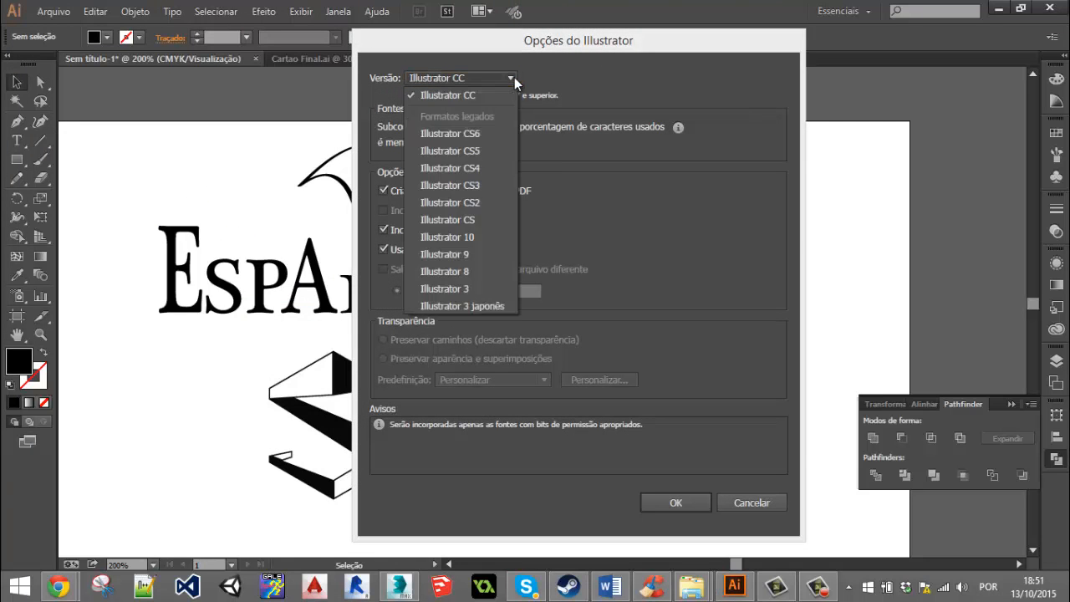
left_click(468, 269)
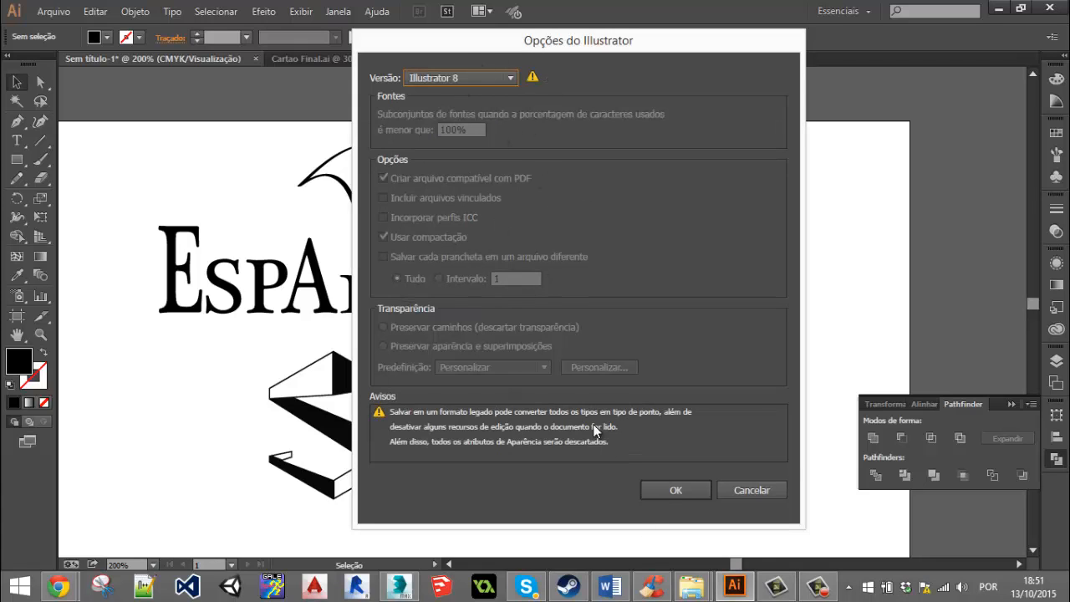
left_click(669, 489)
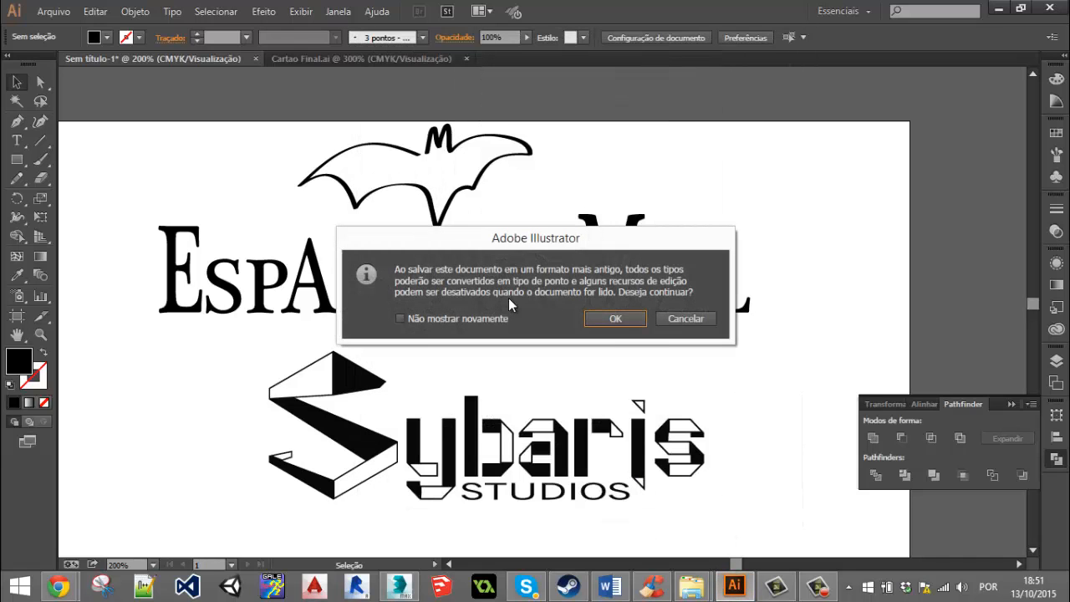
left_click(615, 319)
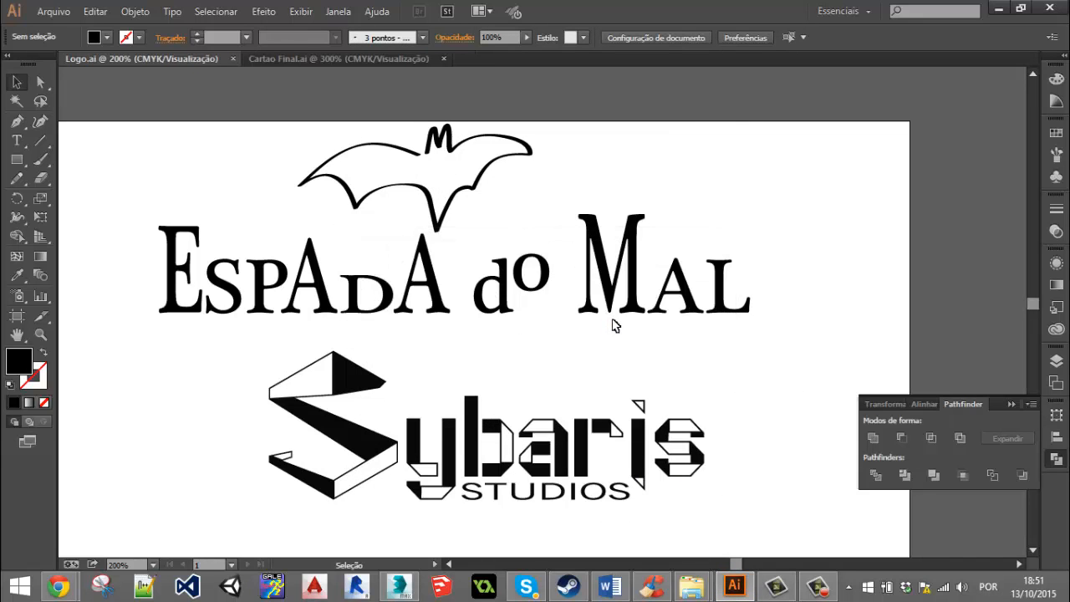
Switch to 3ds Max and orient the perspective view of the empty scene.
left_click(399, 587)
middle_click_drag(592, 301, 400, 154, "alt")
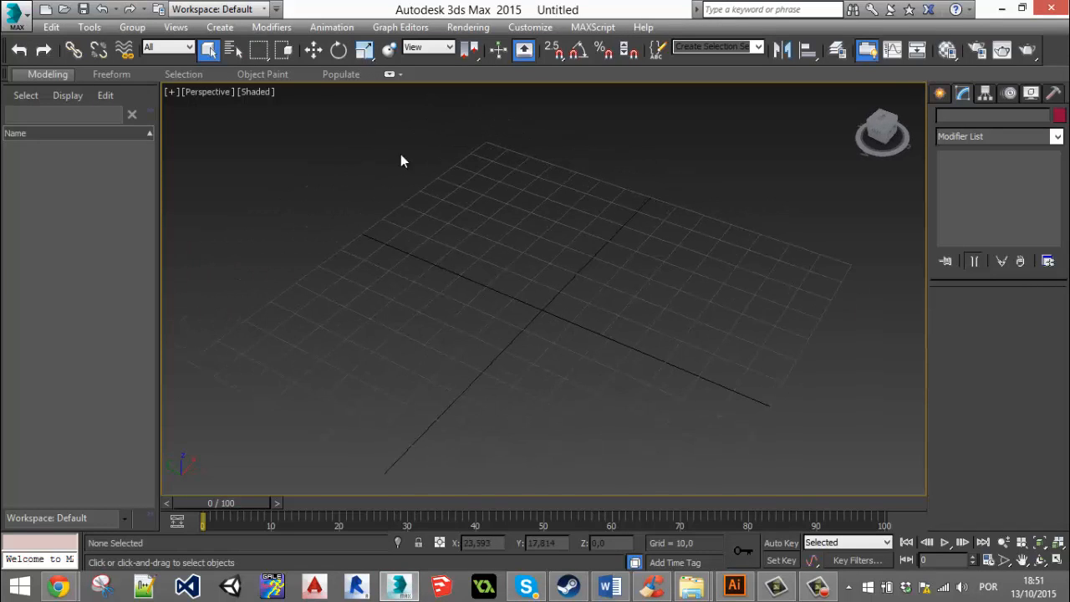
Open Logo.ai from the desktop (Área de Trabalho) for import into the scene.
left_click(15, 17)
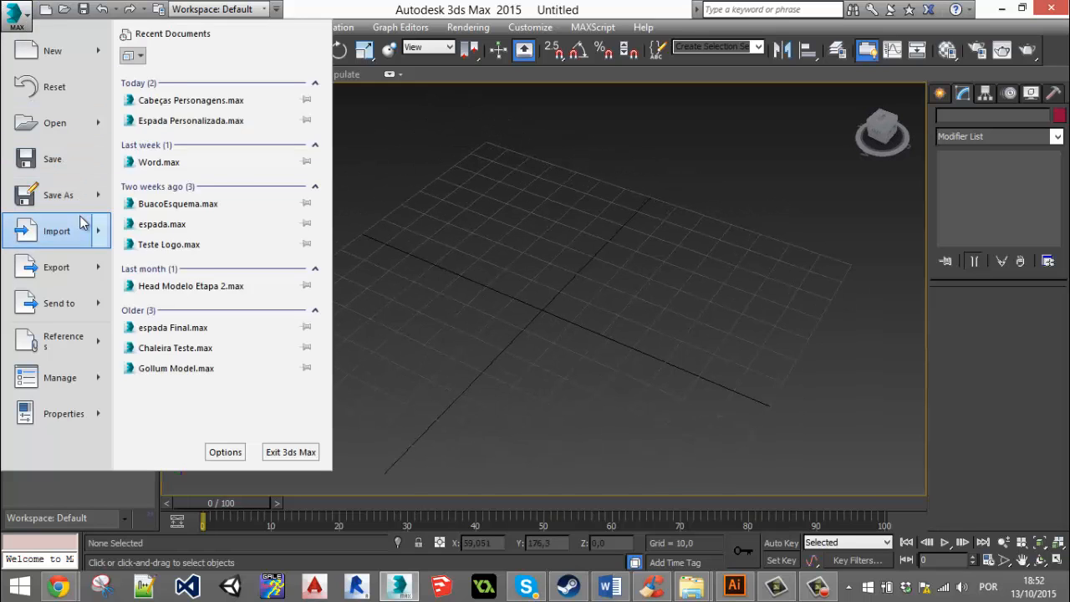
mouse_move(73, 231)
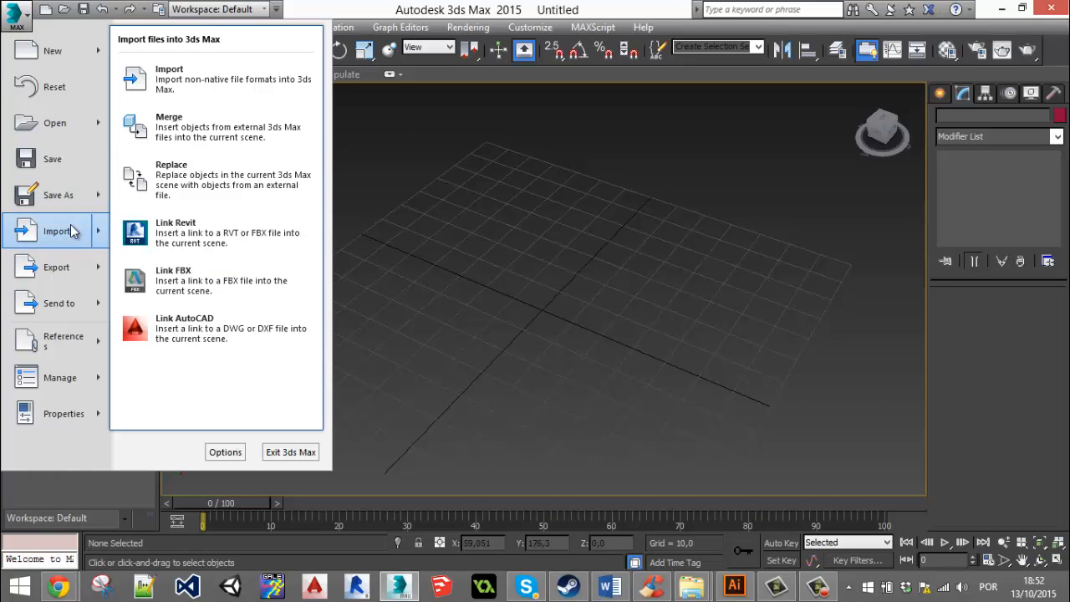
left_click(184, 90)
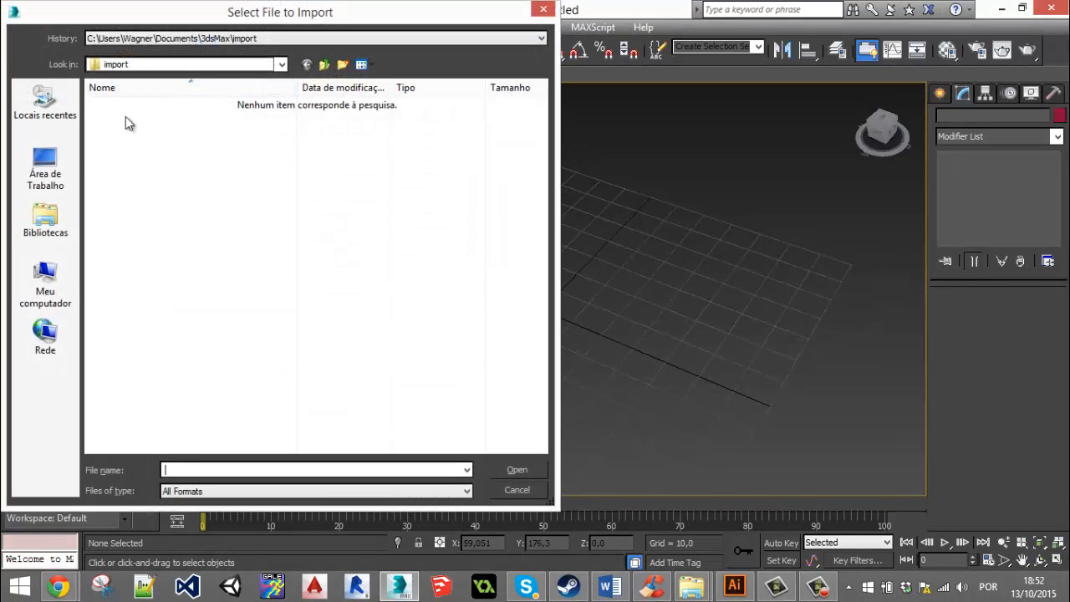
left_click(45, 172)
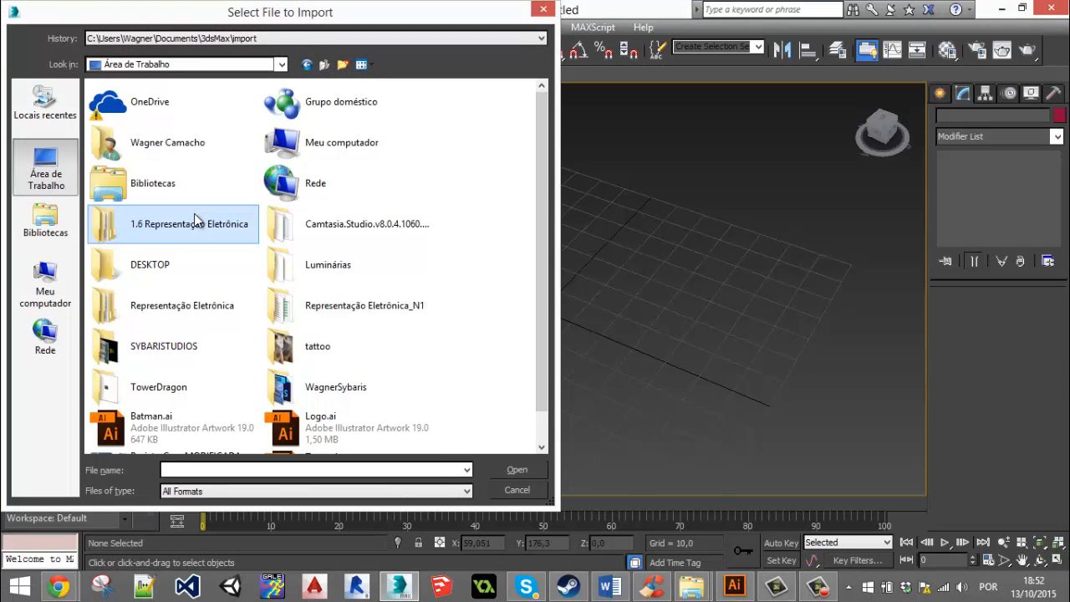
key("l")
key("l")
key("l")
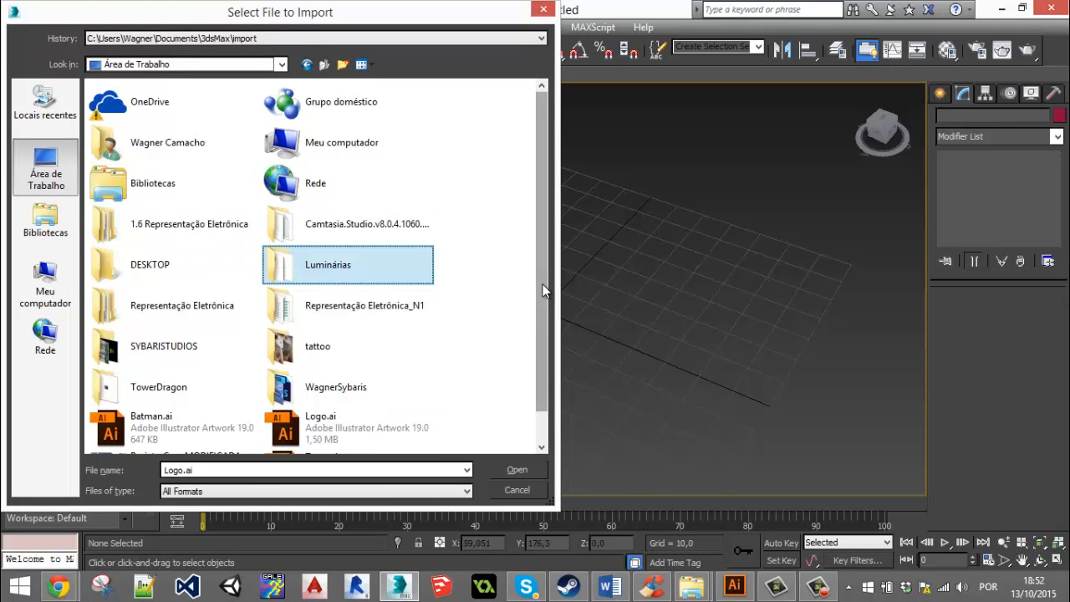
scroll(543, 290, "down", 1)
left_click(335, 395)
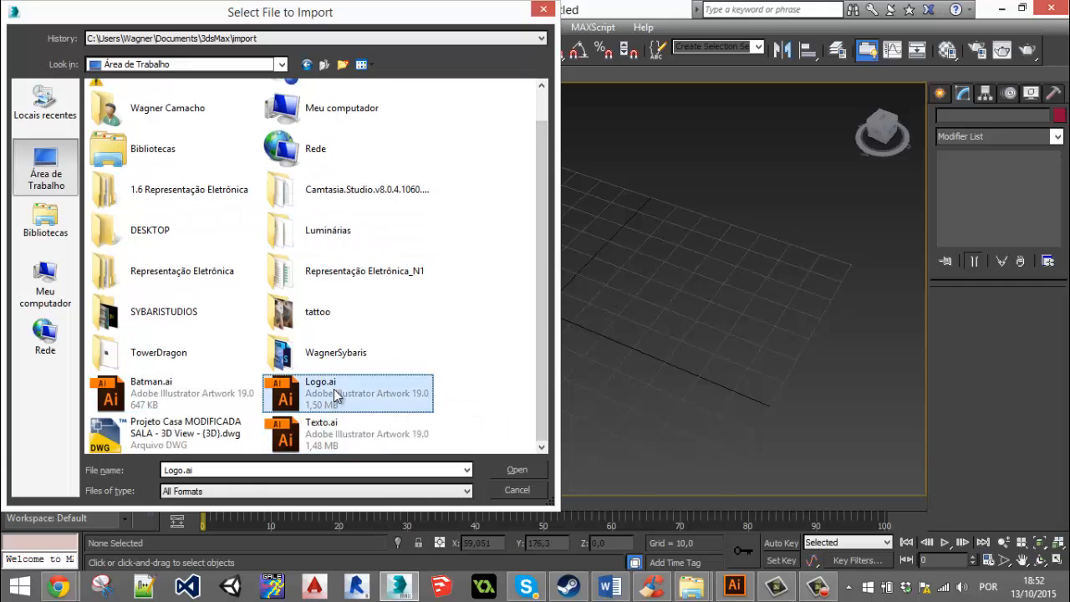
left_click(517, 470)
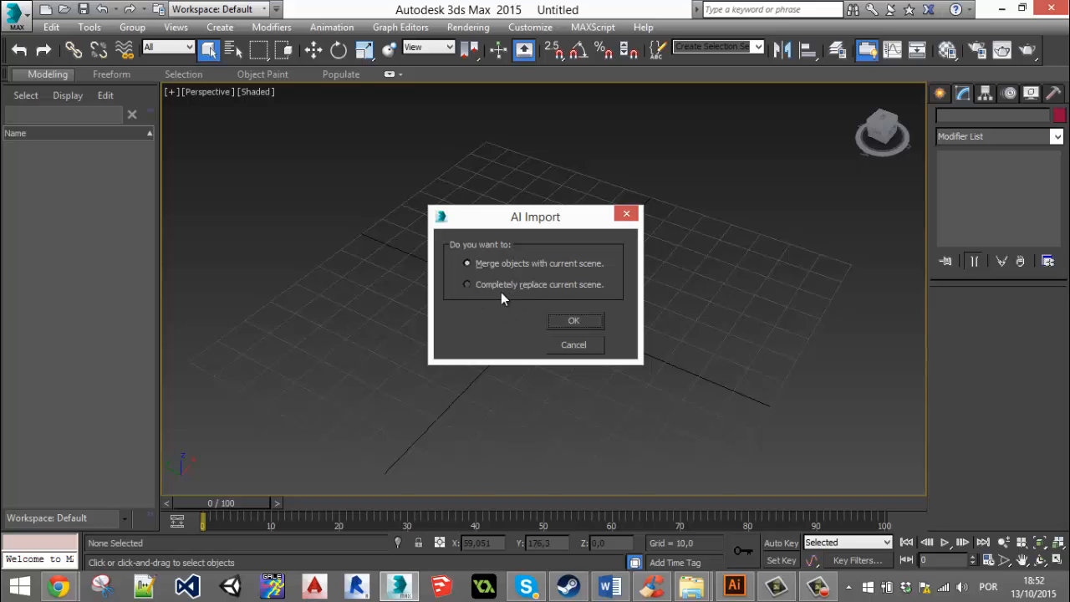
Merge the imported artwork with the current scene and bring its shapes in as multiple objects.
left_click(573, 320)
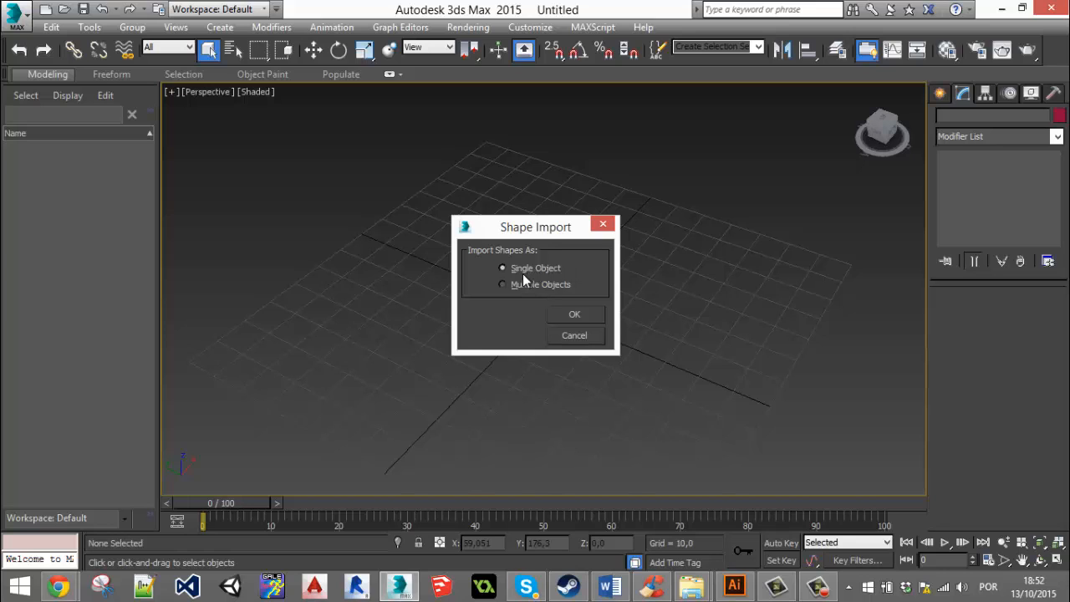
left_click(736, 587)
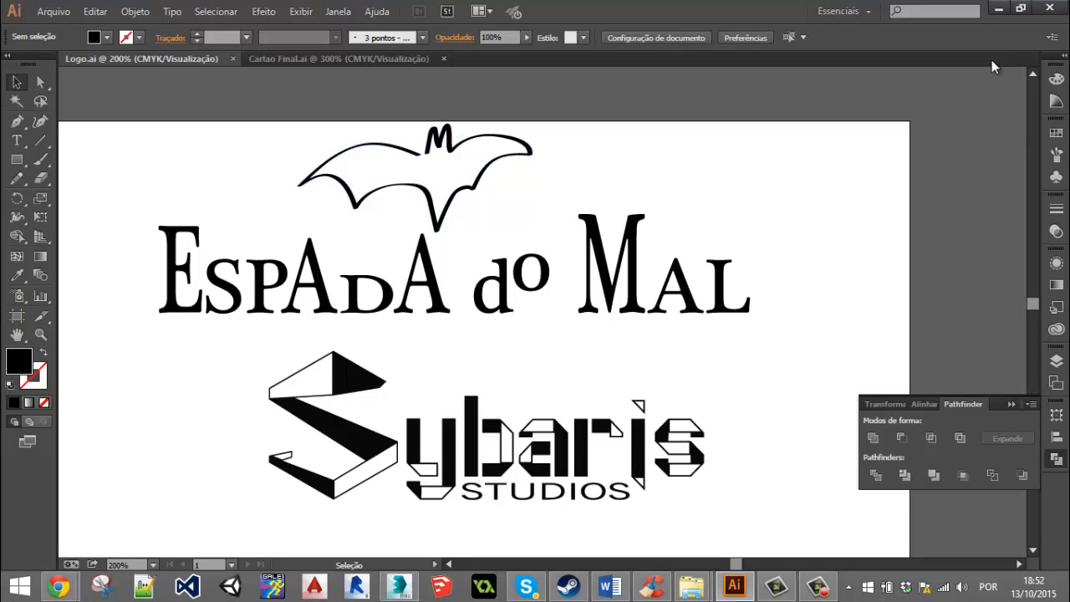
left_click(999, 8)
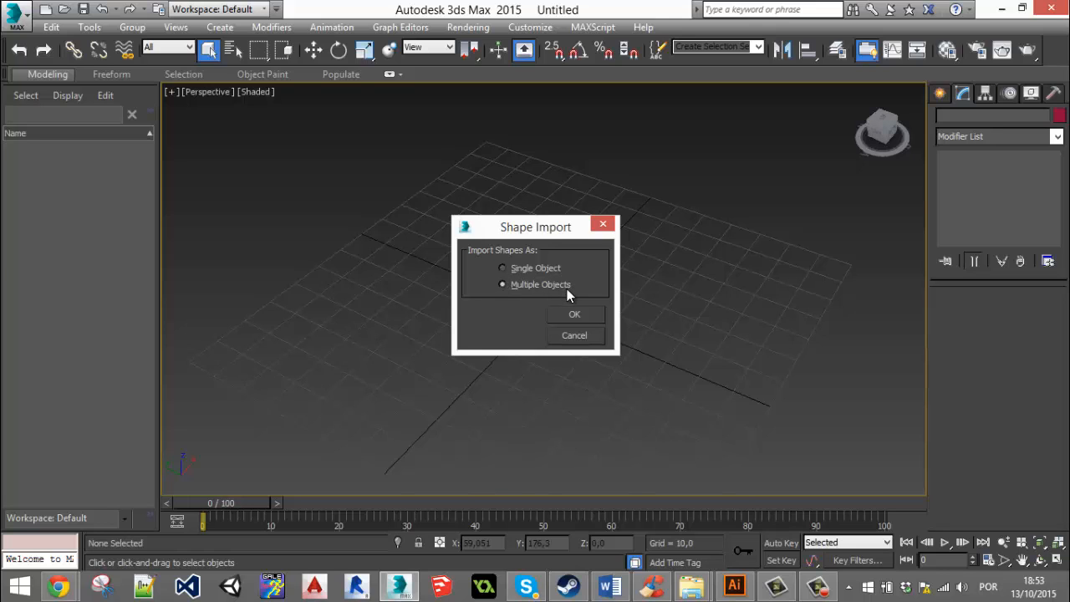
left_click(569, 312)
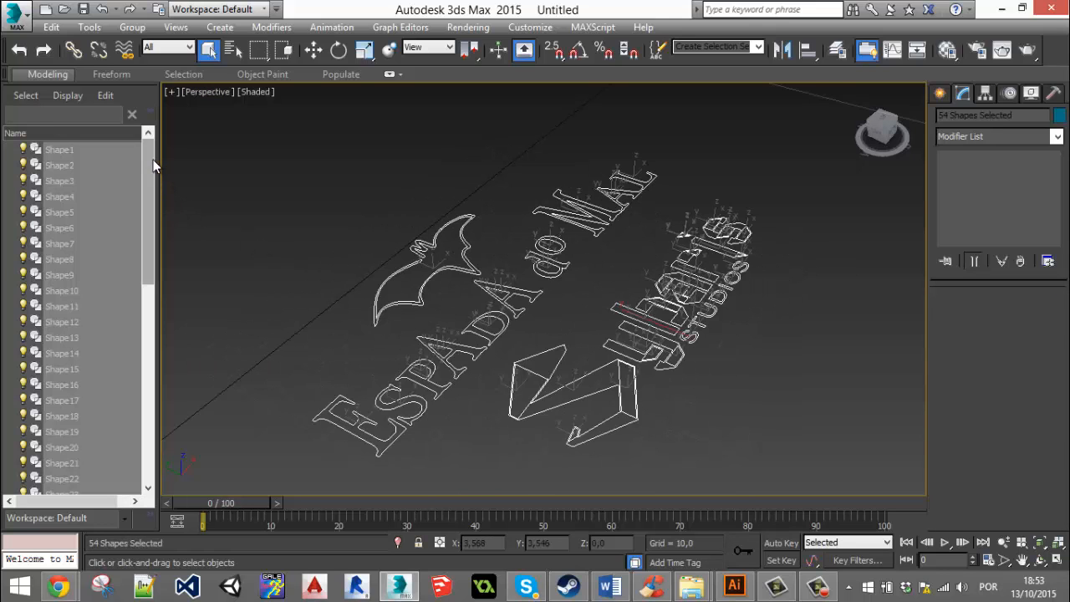
Select the first S of STUDIOS (Shape1) and activate Attach on its editable spline.
mouse_move(149, 172)
left_mouse_down()
mouse_move(134, 406)
mouse_move(148, 171)
left_mouse_up()
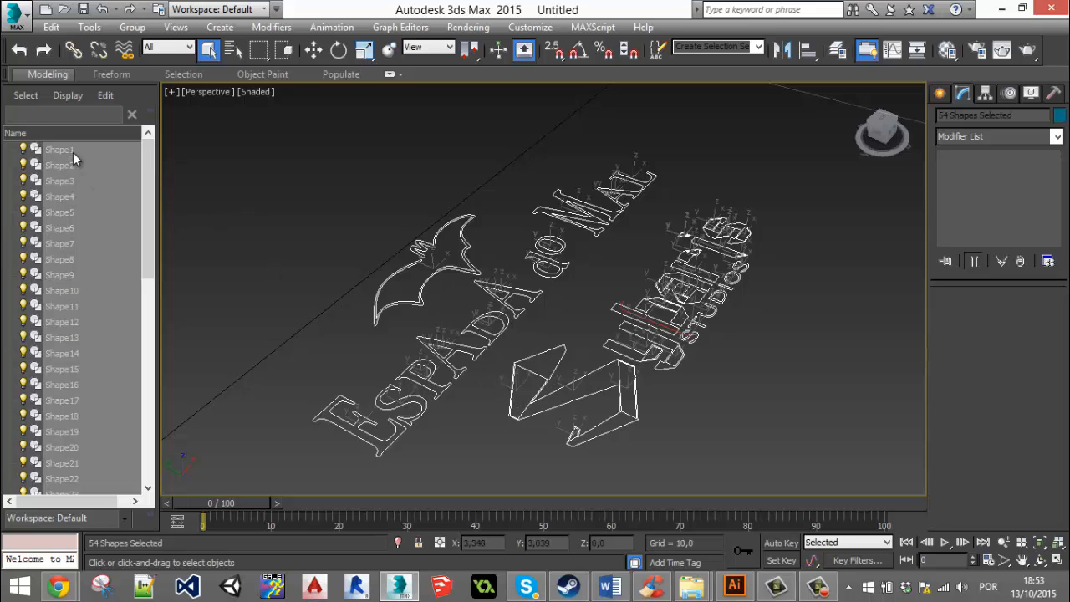
left_click(84, 178)
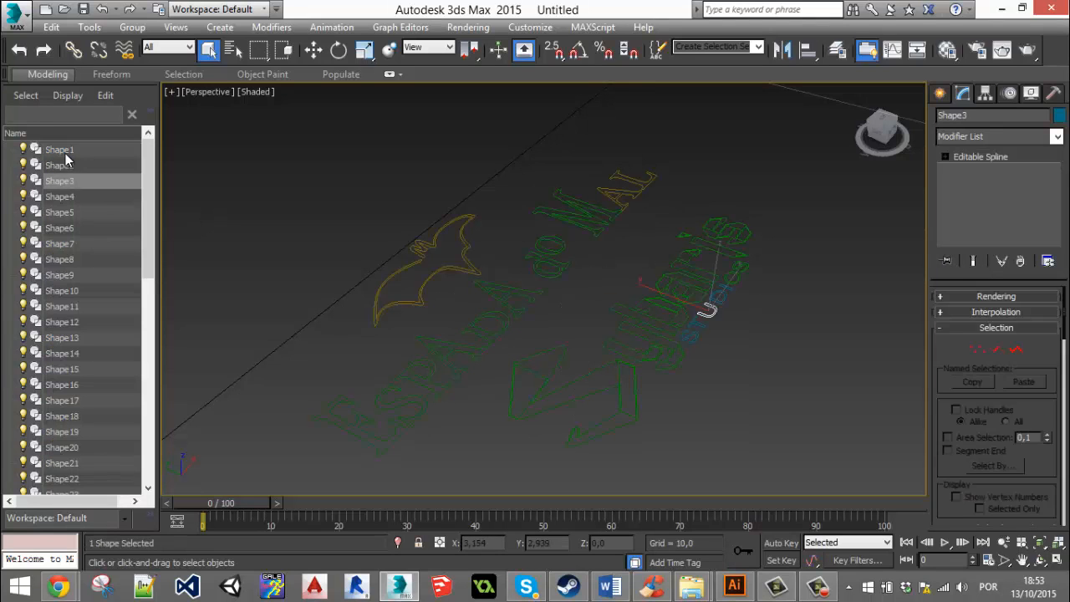
left_click(65, 153)
middle_click_drag(731, 335, 657, 366, "alt")
scroll(662, 381, "up", 5)
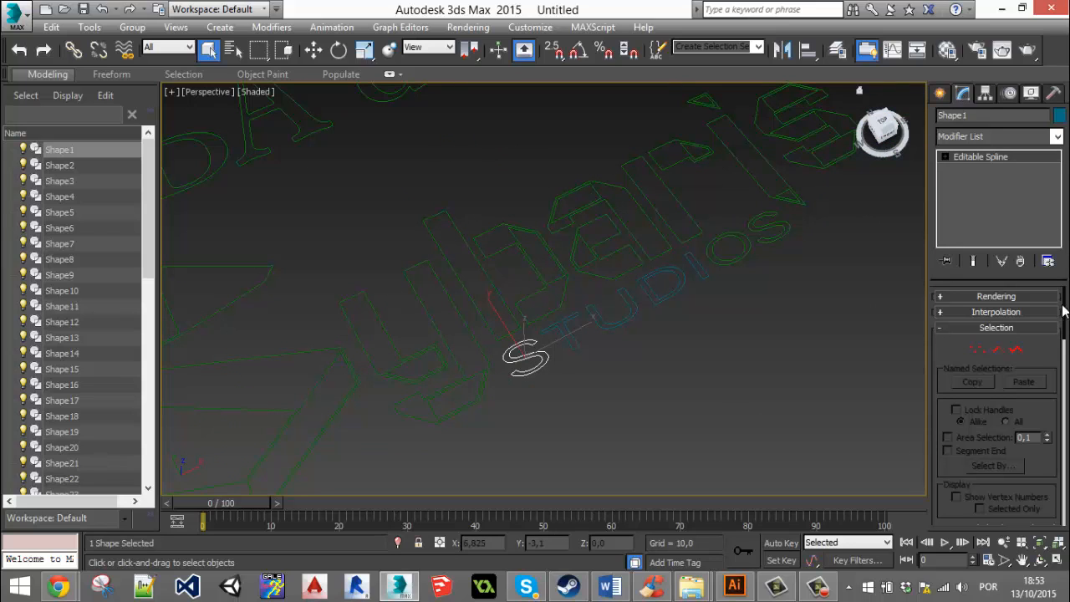
scroll(1065, 336, "down", 2)
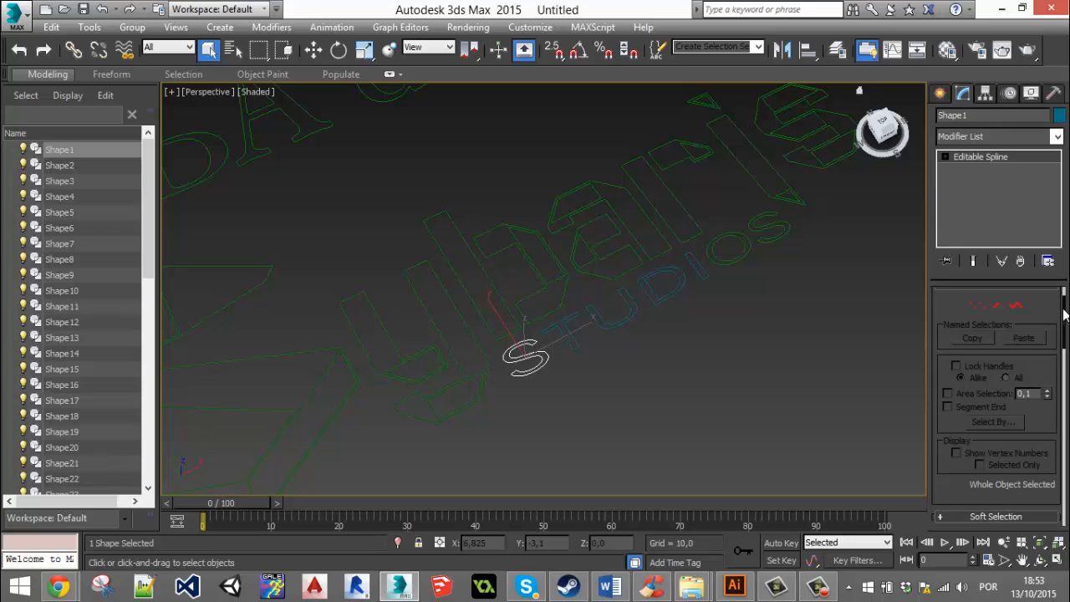
scroll(973, 389, "down", 5)
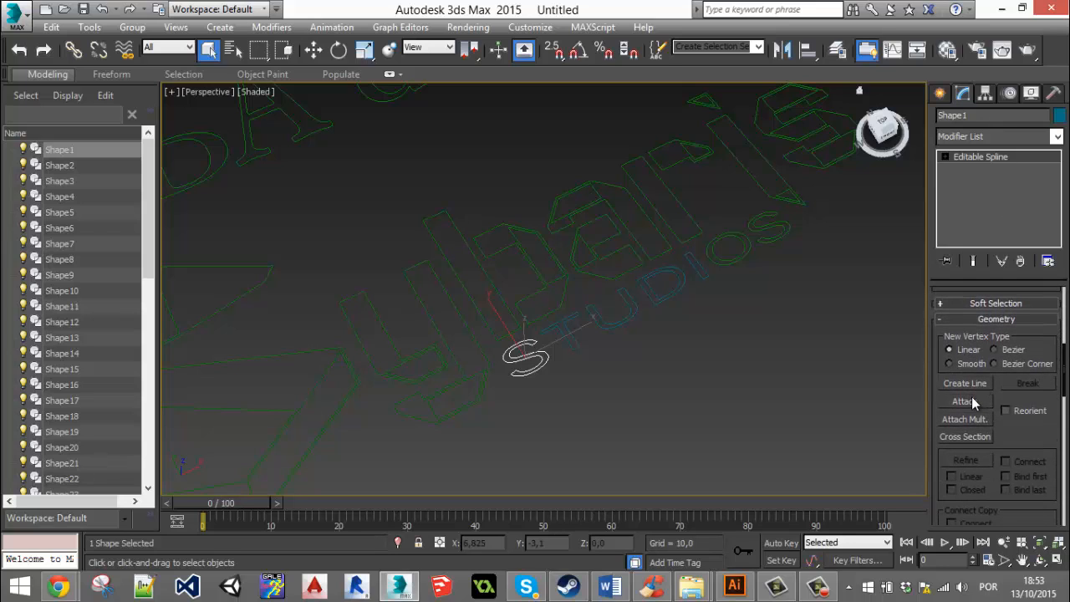
left_click(964, 401)
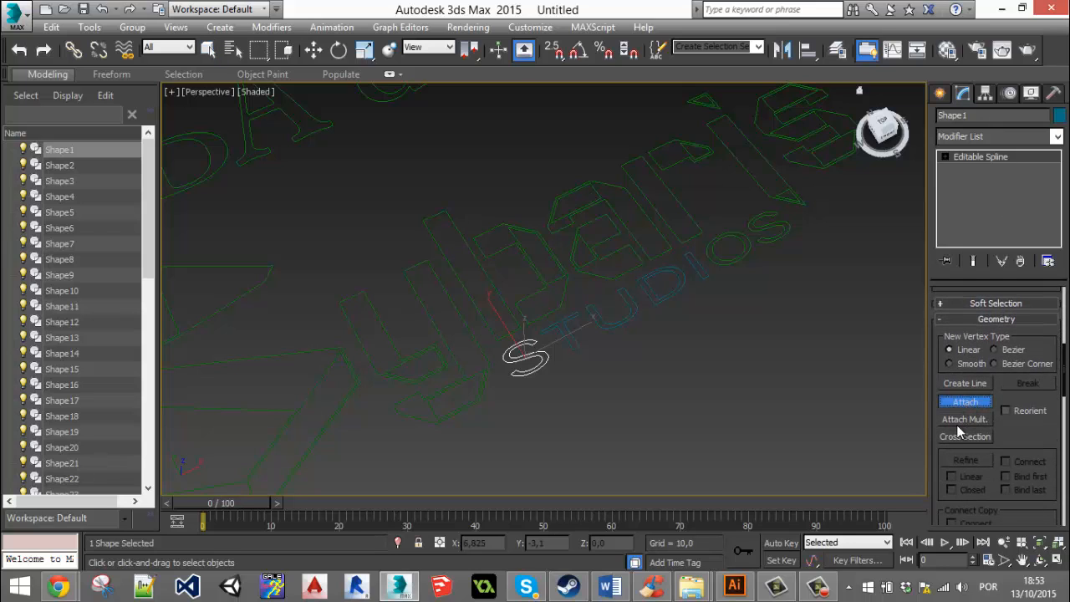
left_click(964, 419)
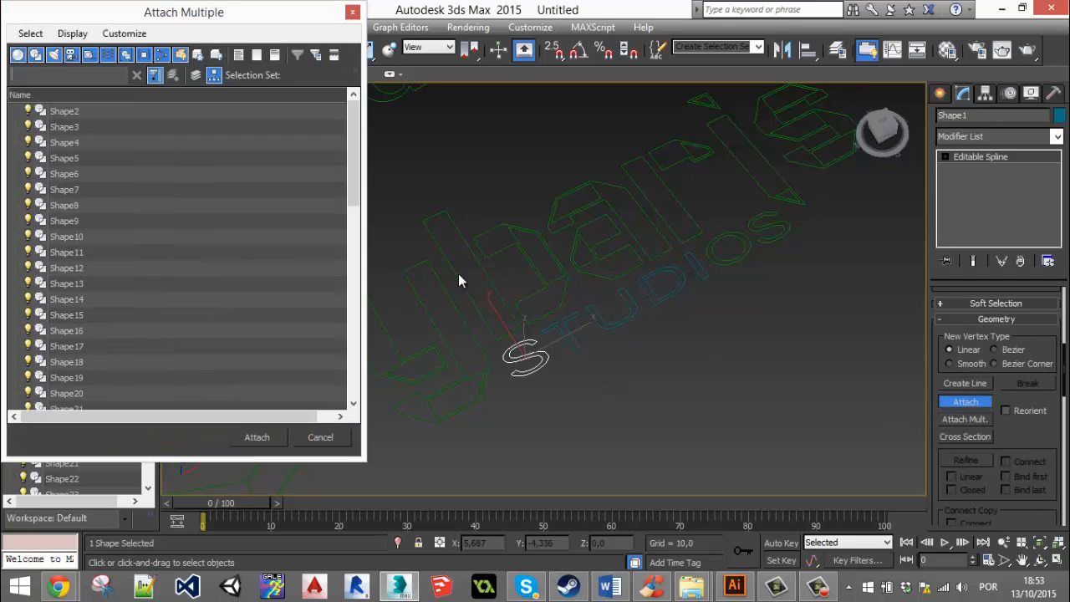
left_click_drag(62, 112, 114, 326)
left_click(337, 436)
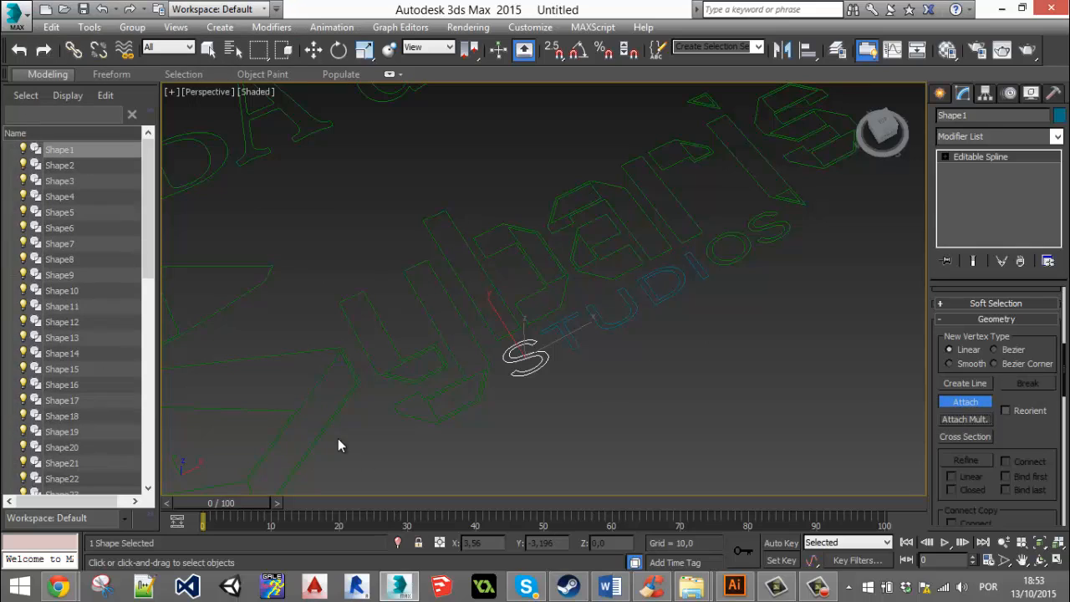
Attach the T, U, D, I, O and final S of STUDIOS to the first S, including the inner contours of D and O.
left_click(575, 338)
left_click(614, 331)
left_click(661, 310)
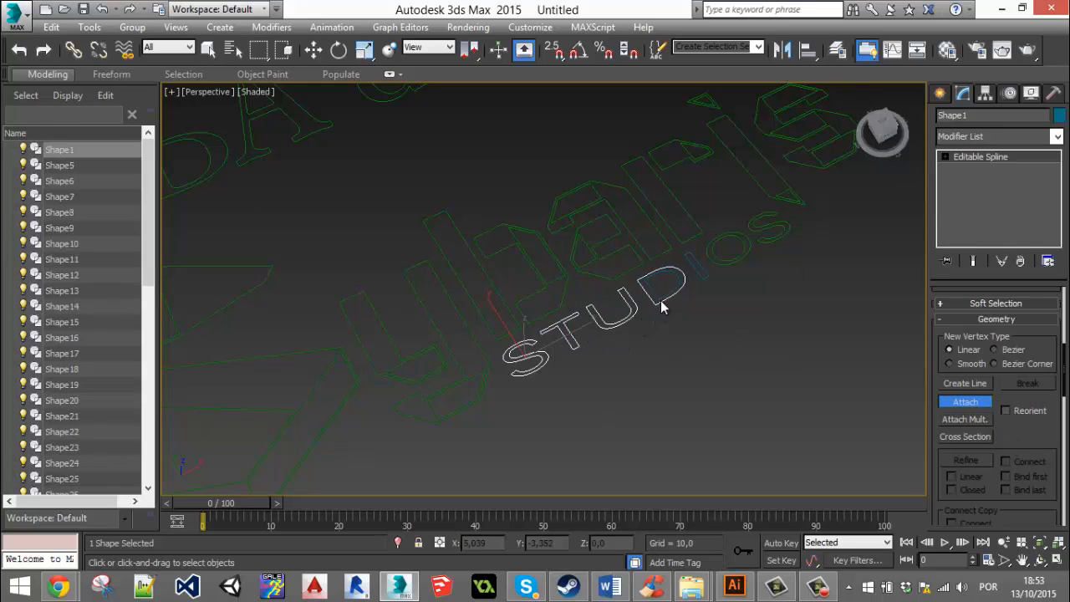
scroll(683, 289, "up", 6)
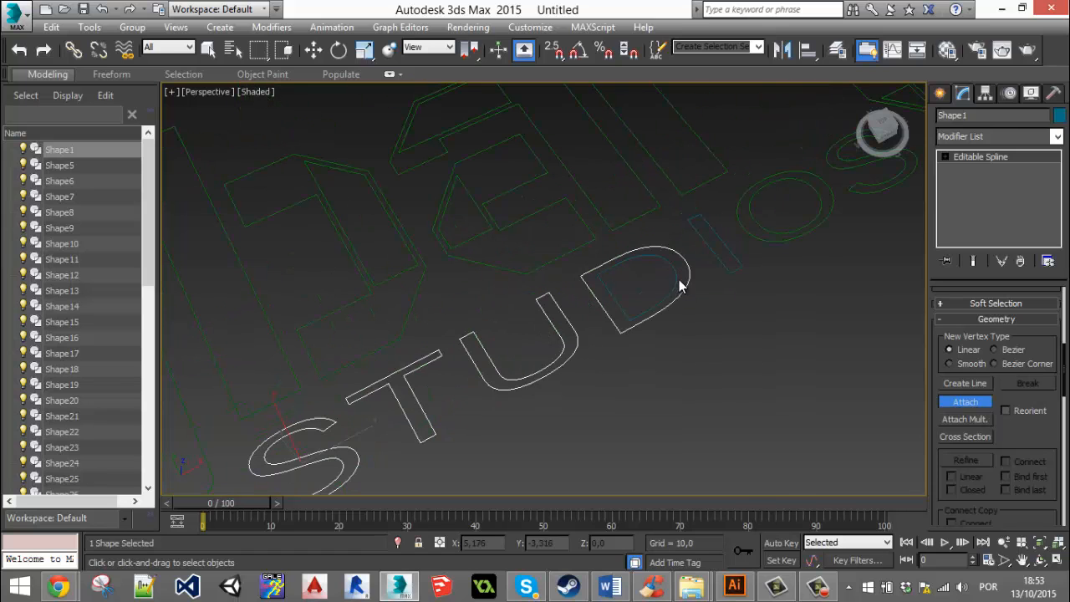
left_click(740, 261)
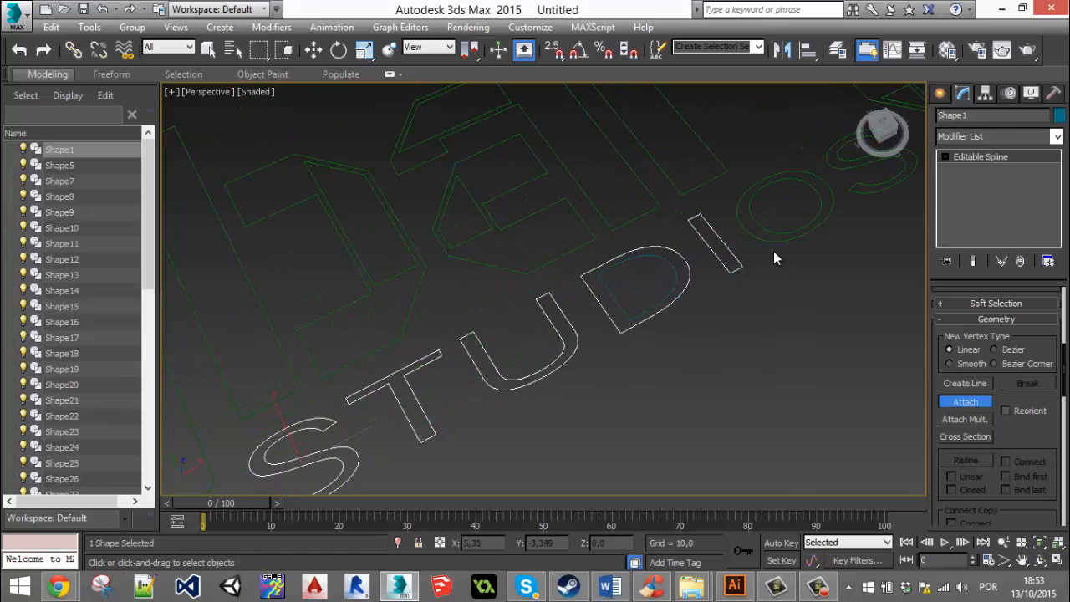
left_click(783, 239)
middle_click_drag(784, 238, 708, 310)
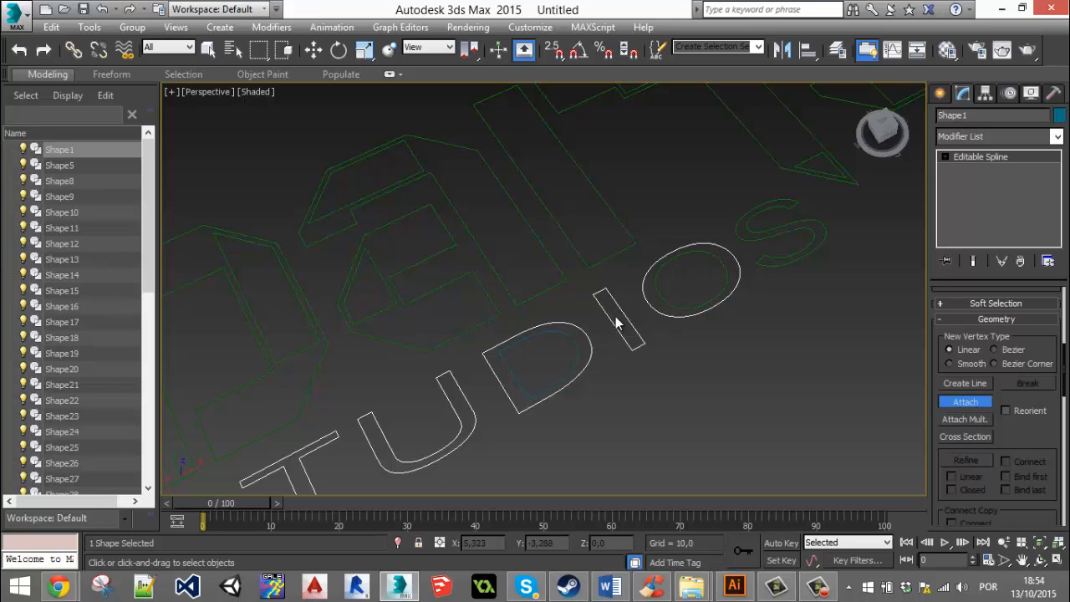
left_click(572, 337)
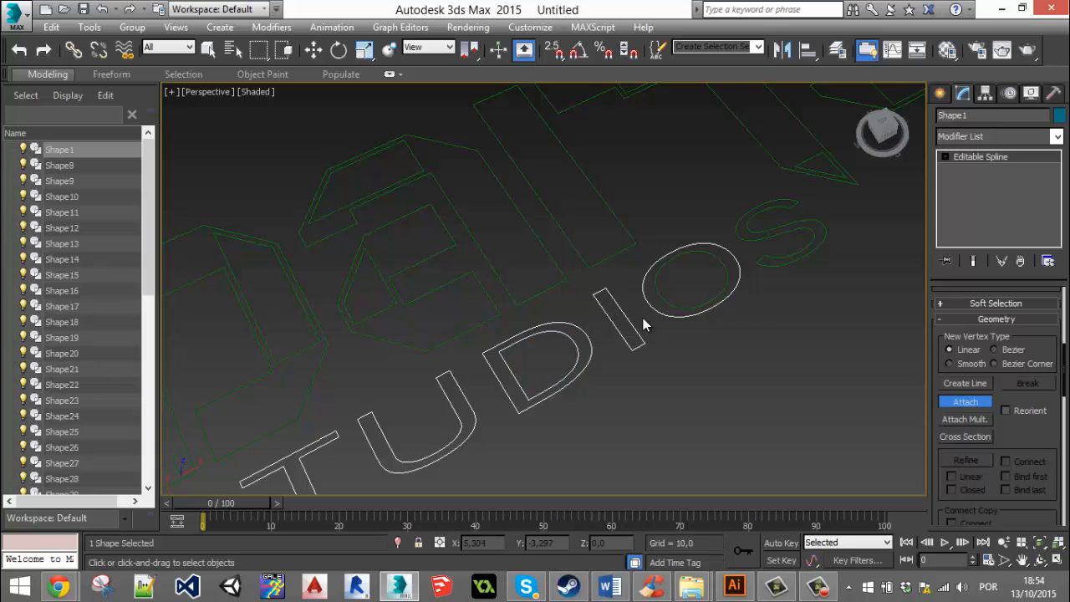
left_click(674, 304)
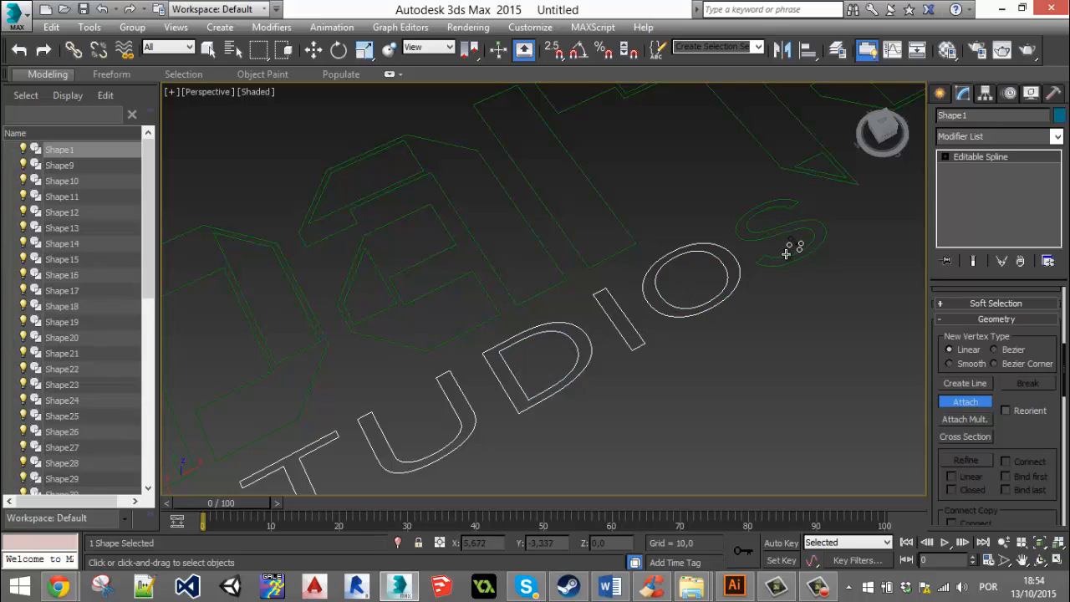
left_click(822, 241)
Attach the outer and inner outlines of the last s in Sybaris to the STUDIOS spline.
middle_click_drag(822, 242, 674, 354)
scroll(767, 241, "down", 3)
middle_click_drag(761, 243, 679, 351)
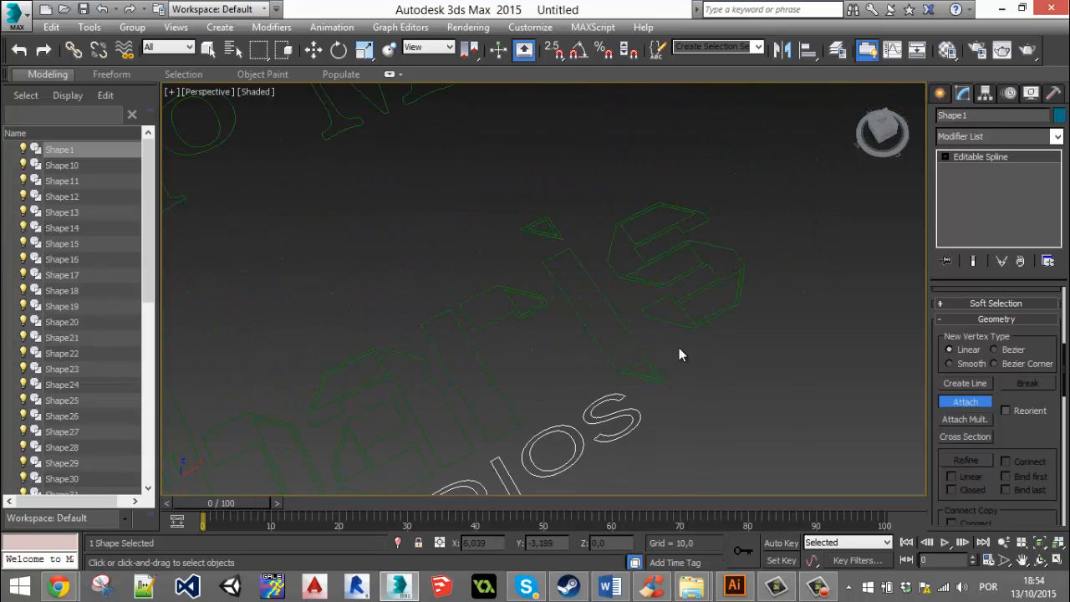
left_click(733, 260)
scroll(652, 231, "up", 5)
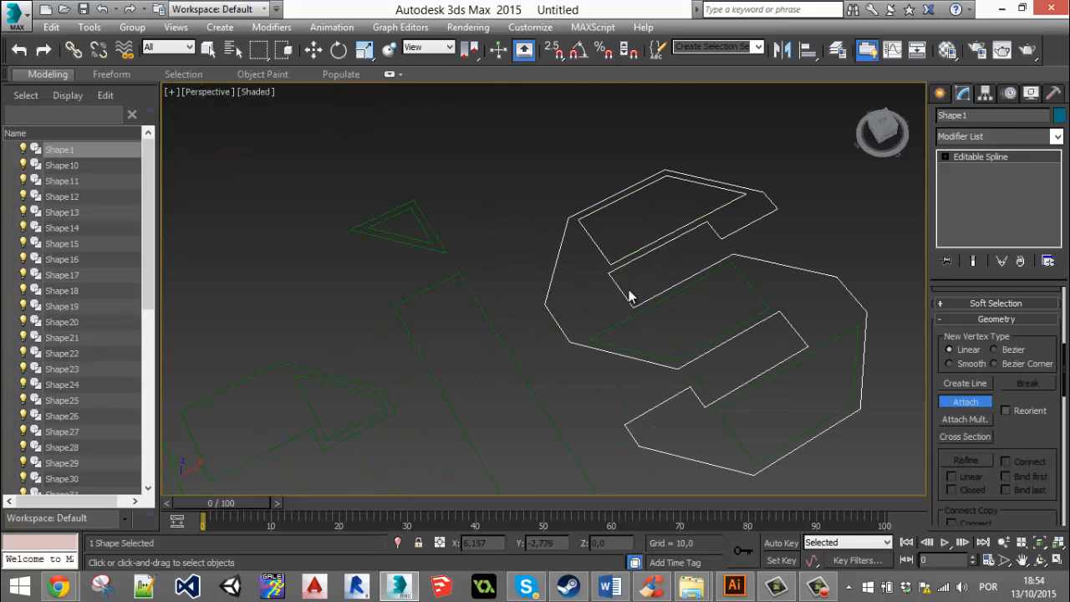
left_click(621, 309)
left_click(719, 407)
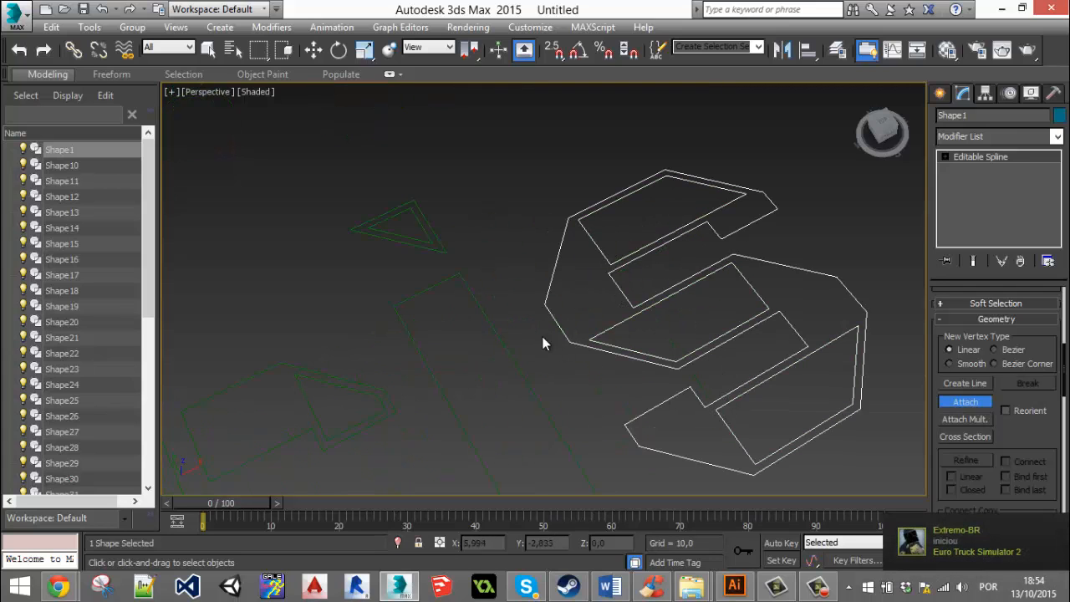
Attach the outlines of the i and r in Sybaris, including their small inner shapes, to the same spline.
left_click(440, 250)
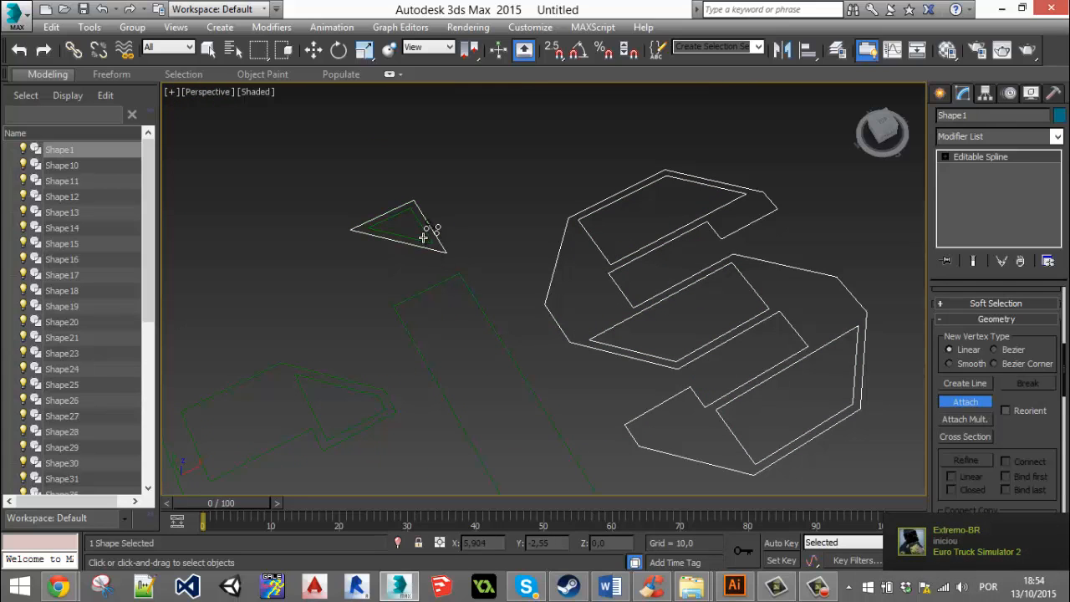
left_click(419, 294)
middle_click_drag(566, 338, 564, 132)
left_click(596, 355)
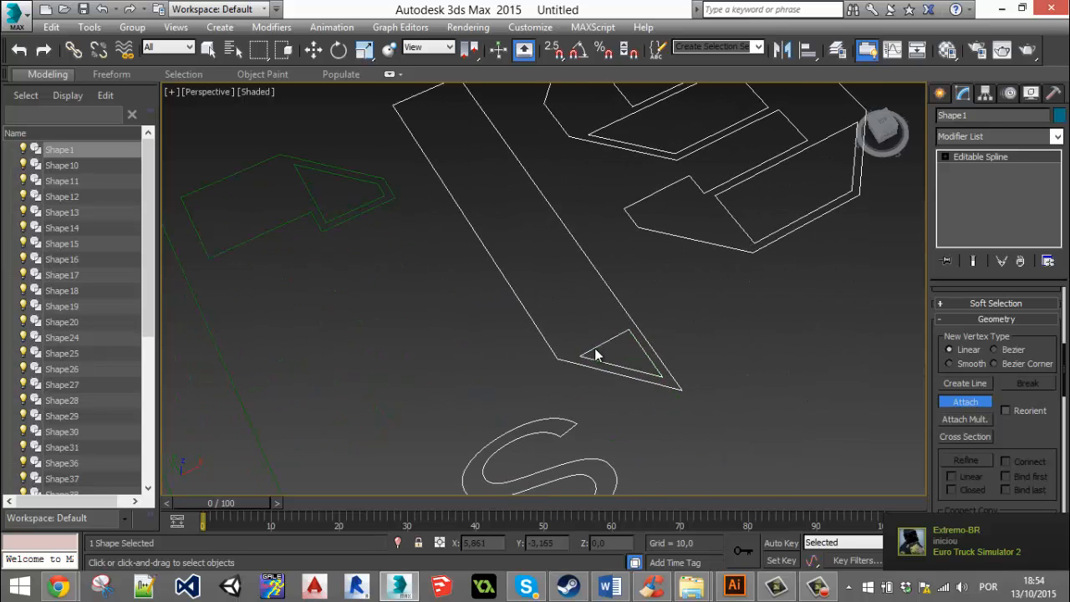
middle_click_drag(335, 192, 580, 233)
left_click(529, 228)
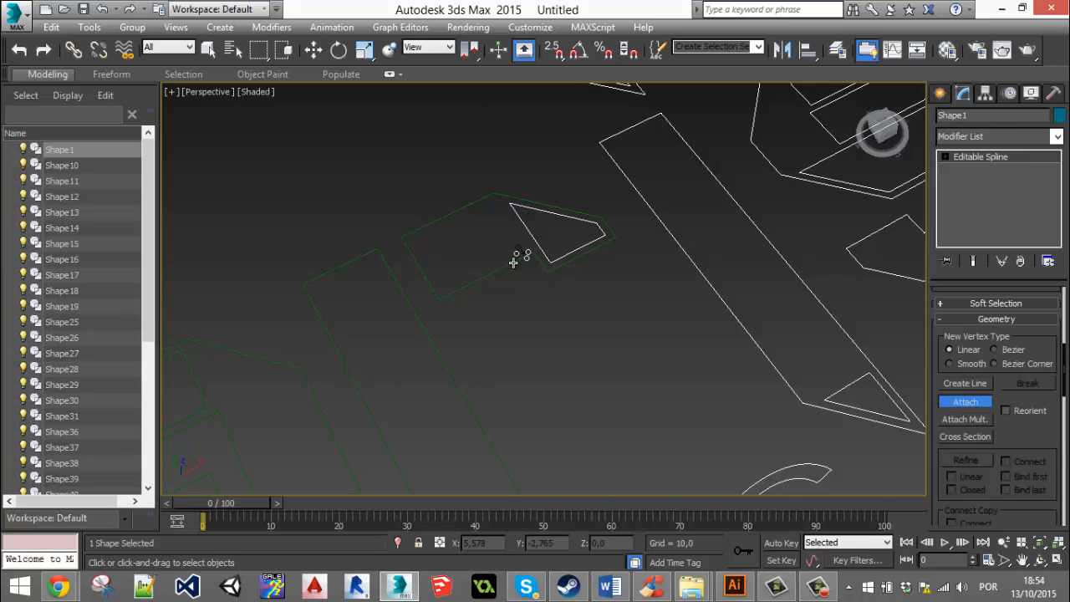
left_click(514, 261)
left_click(416, 310)
Attach the outer and inner outlines of the a in Sybaris to the same spline.
middle_click_drag(448, 310, 453, 312)
scroll(508, 250, "down", 4)
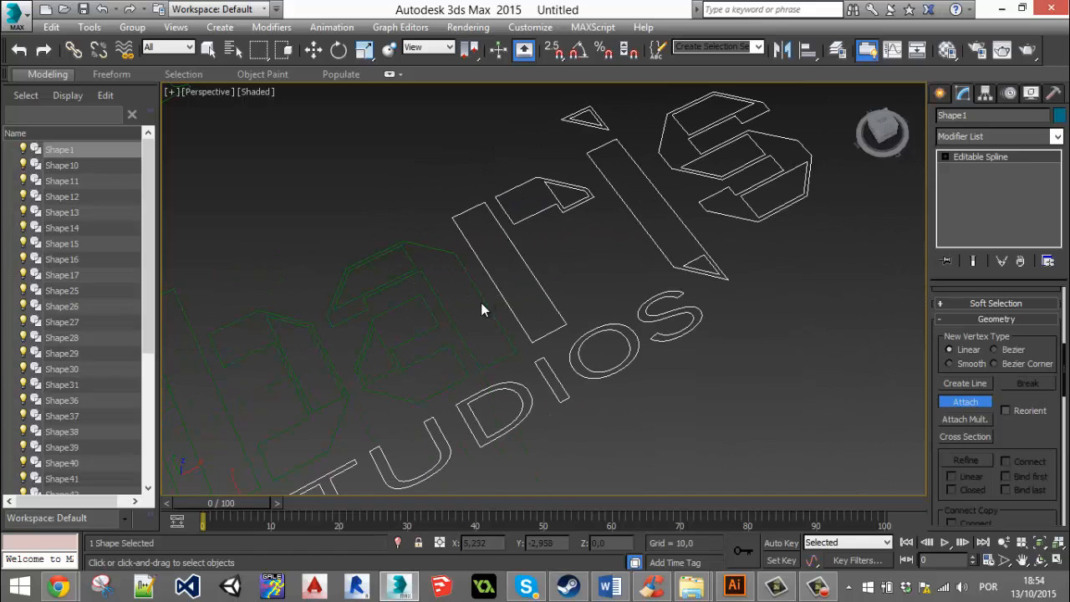
left_click(421, 264)
left_click(412, 275)
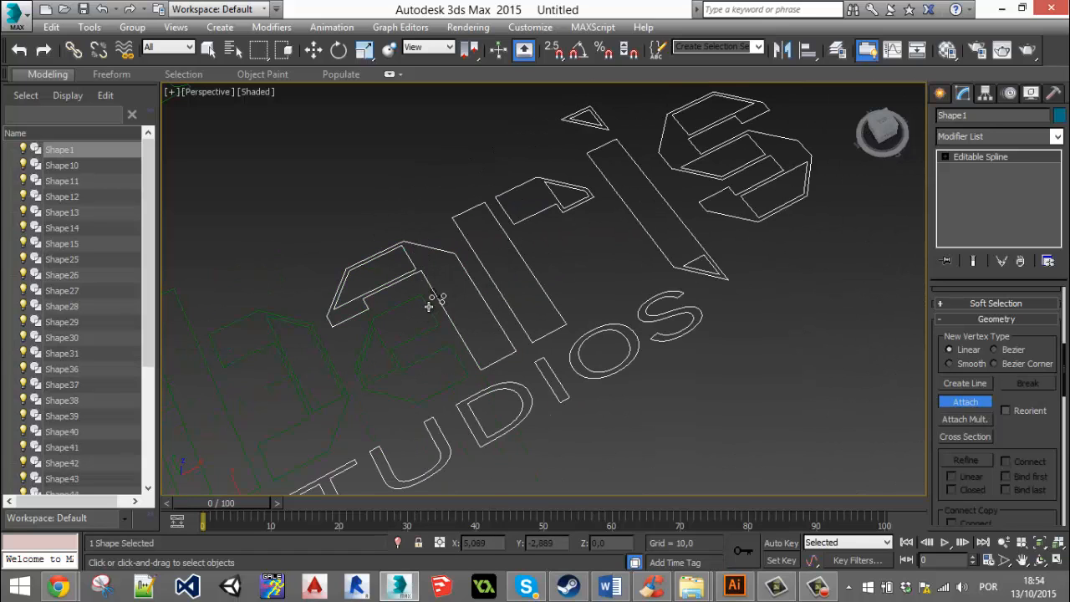
left_click(429, 307)
left_click(387, 339)
Attach the lower part of the a and all outlines of the b in Sybaris to the same spline.
middle_click_drag(412, 394, 505, 309)
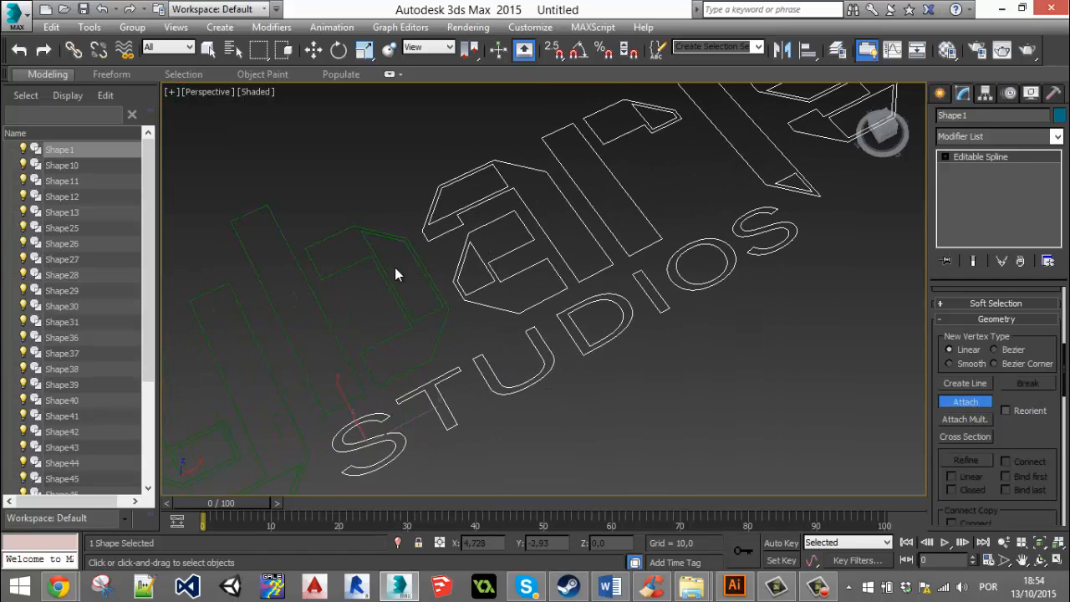
middle_click_drag(448, 206, 617, 178)
left_click(541, 200)
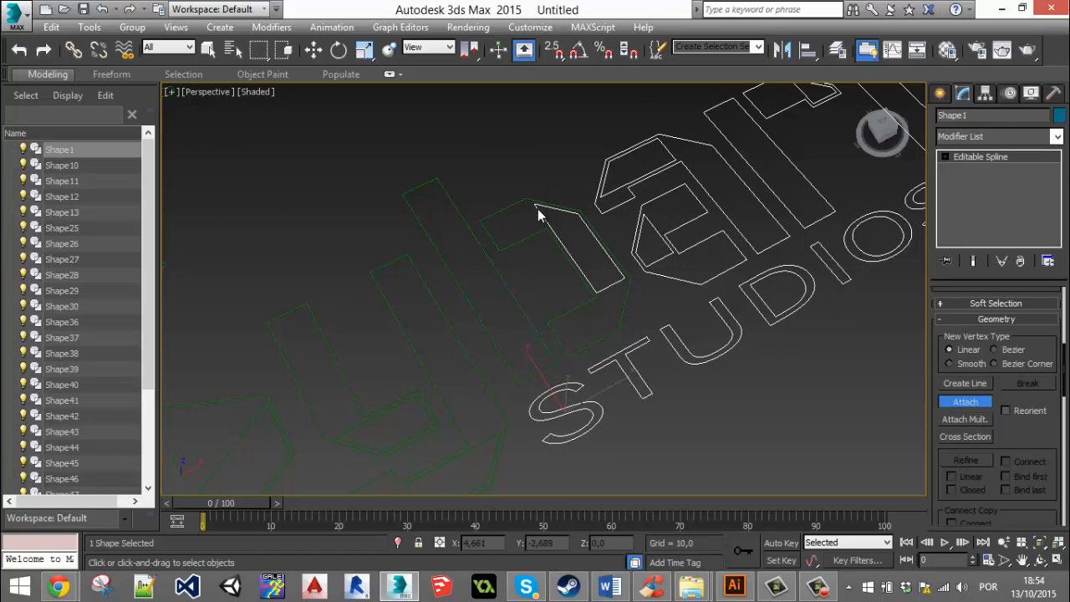
left_click(518, 201)
left_click(489, 264)
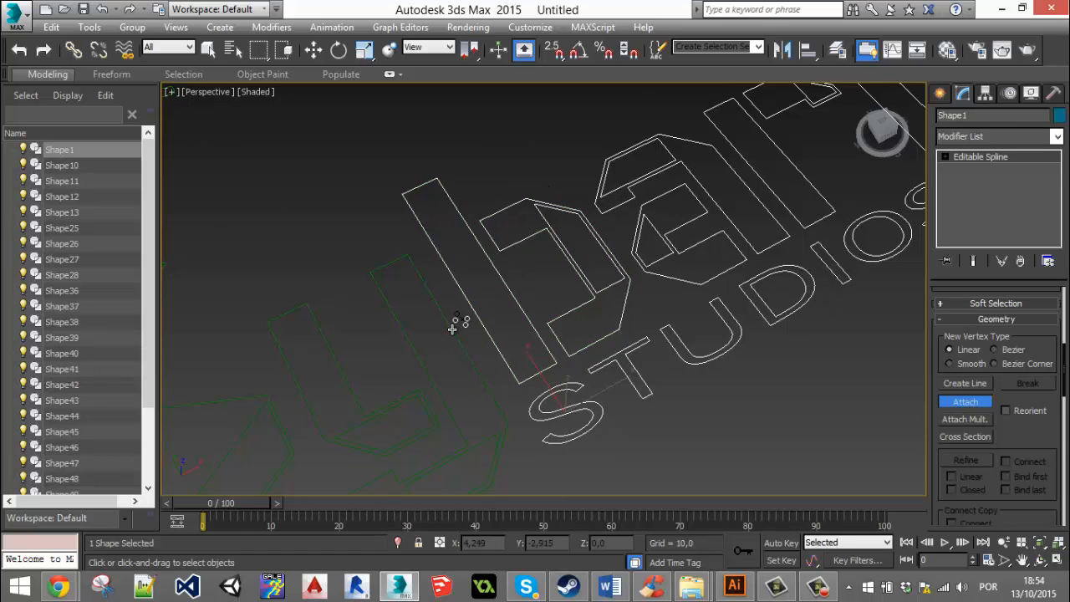
Attach the outer and inner outlines of both parts of the y in Sybaris to the same spline.
left_click(451, 320)
middle_click_drag(452, 319, 543, 209)
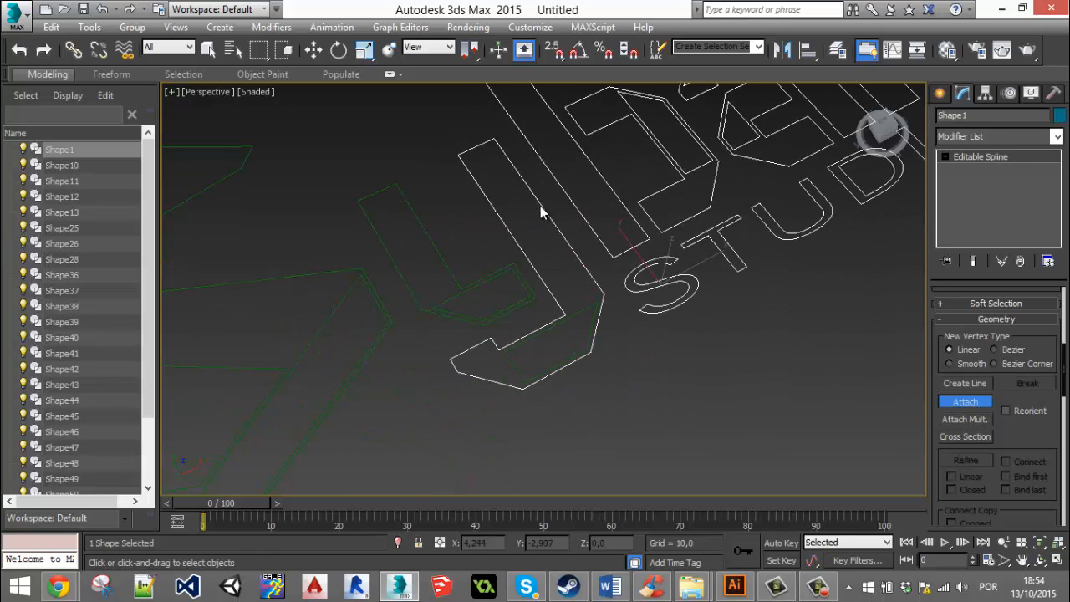
left_click(489, 275)
left_click(485, 318)
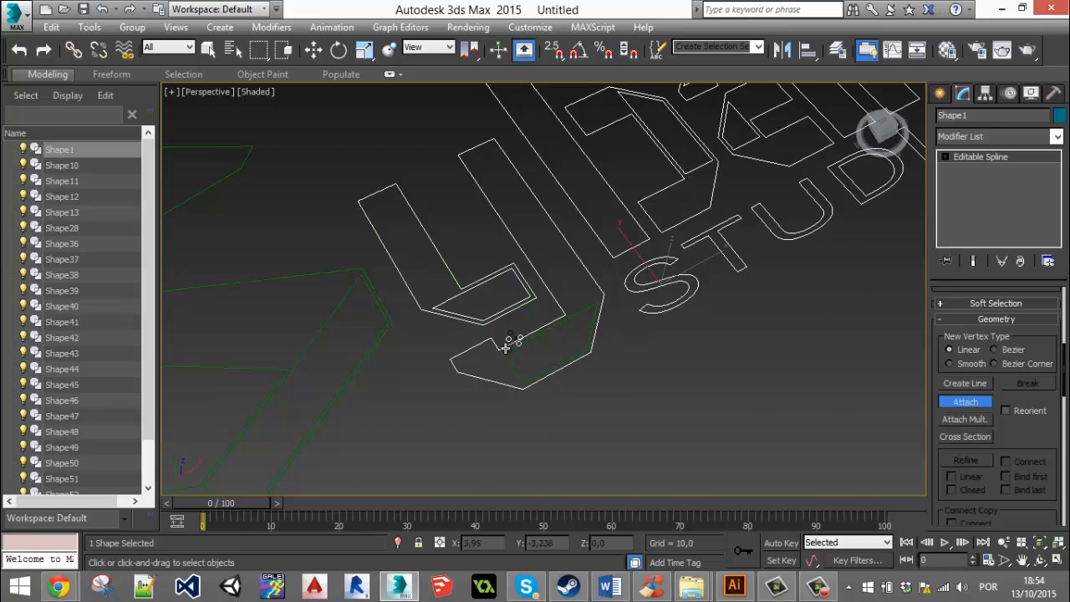
left_click(509, 341)
Attach all outlines of the large initial S in Sybaris, including its inner facets, and finish attaching.
left_click(378, 337)
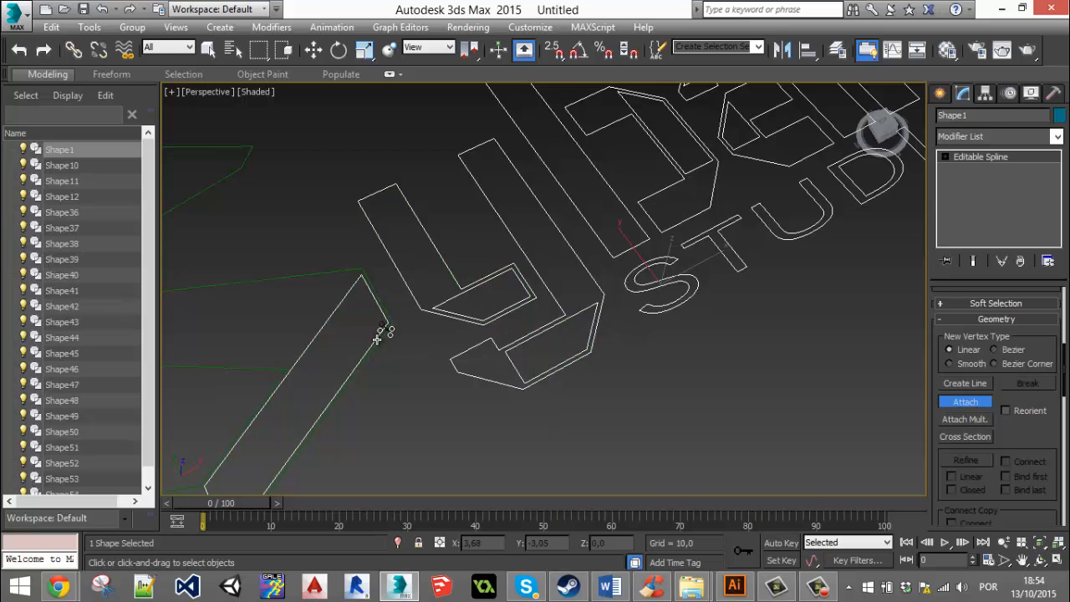
left_click(382, 335)
middle_click_drag(382, 335, 689, 257)
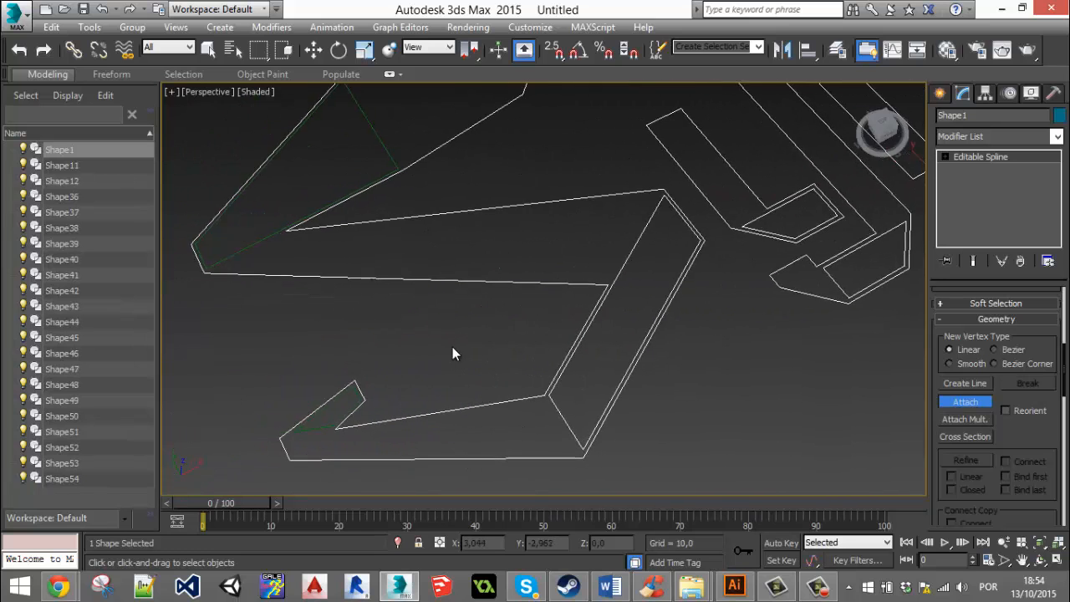
left_click(330, 427)
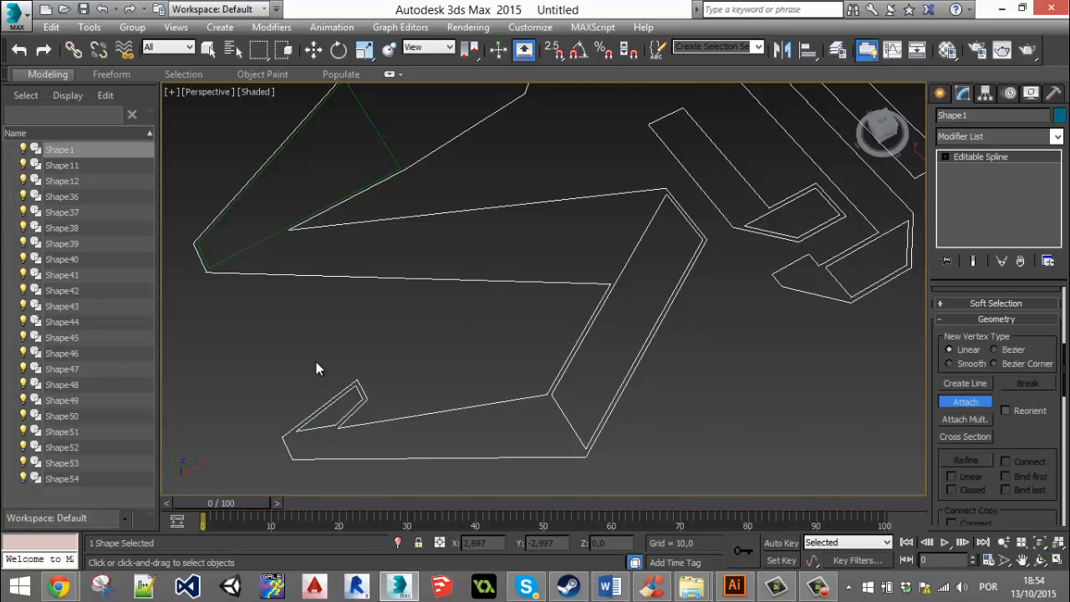
left_click(282, 224)
middle_click_drag(282, 224, 372, 327)
scroll(500, 264, "down", 5)
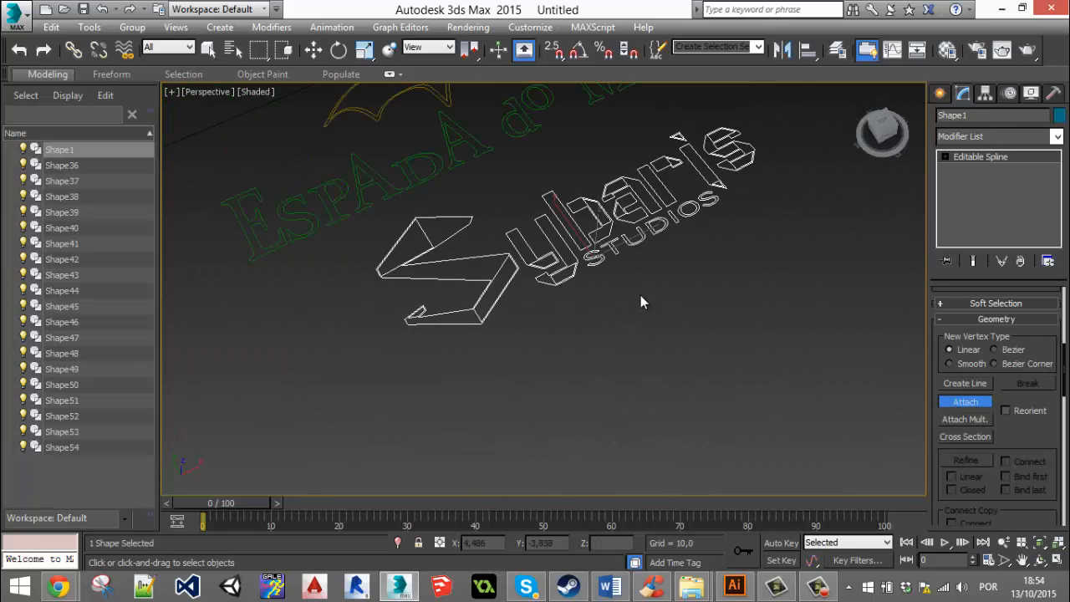
middle_click_drag(640, 295, 611, 348)
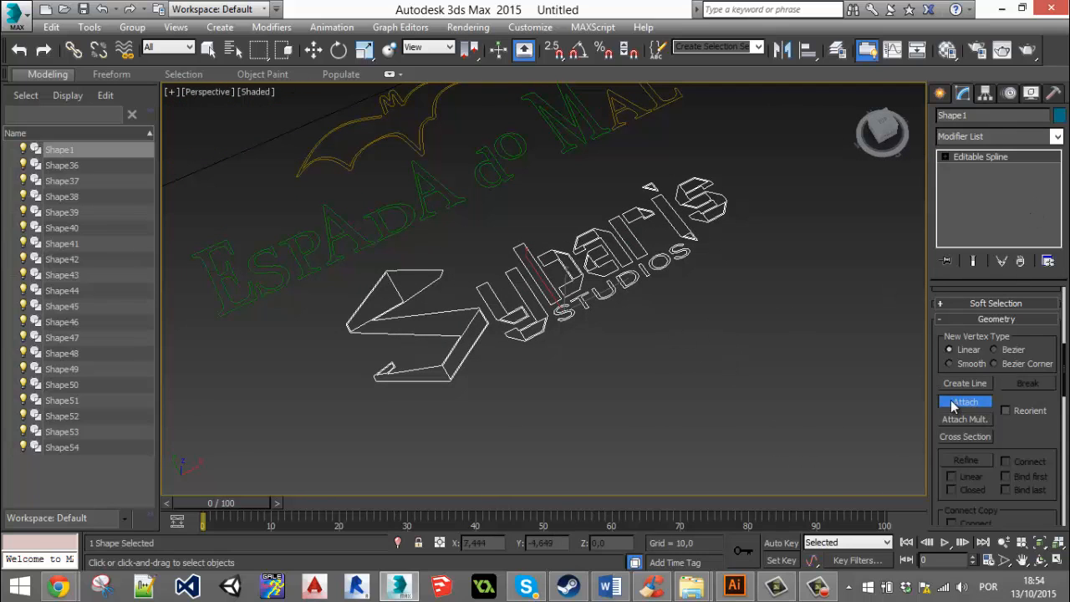
key("w")
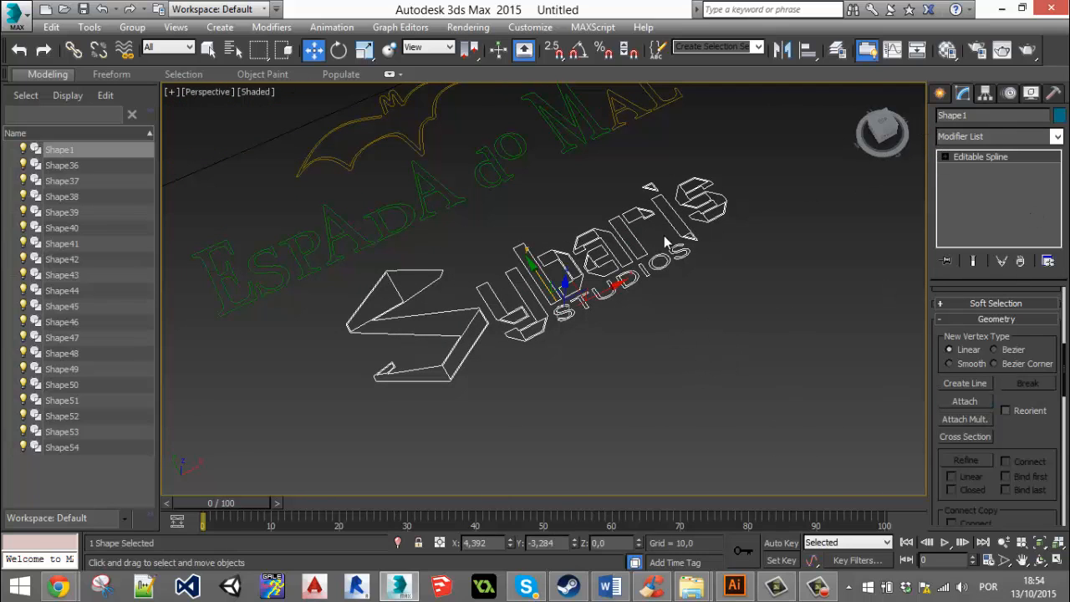
Rename the combined Sybaris Studios spline as Logo Sybaris and deselect it.
double_click(976, 115)
type("L")
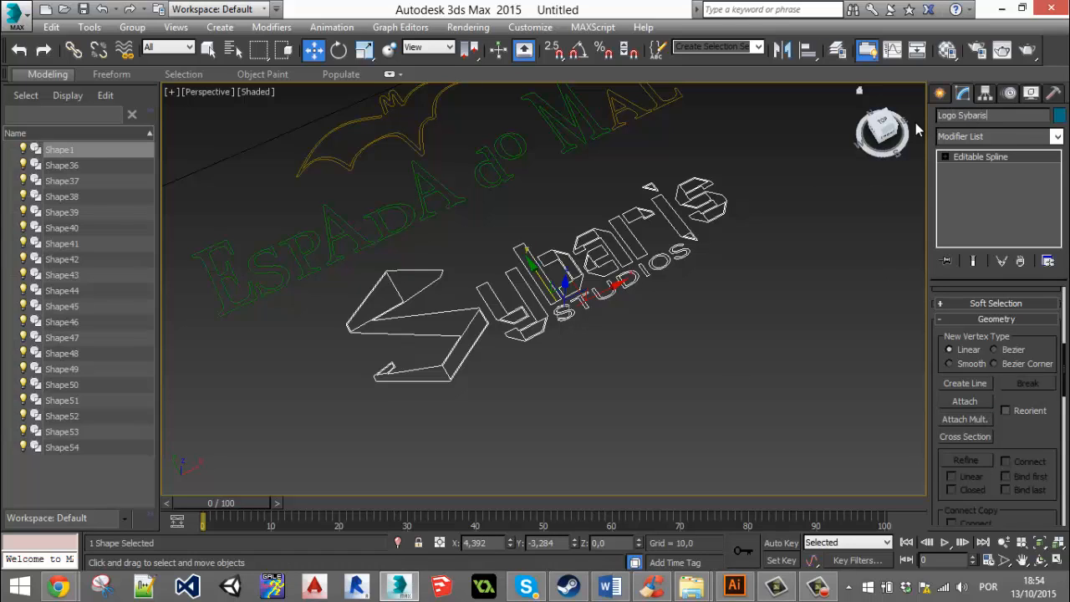
type("ogo Sybaris")
key("Return")
left_click(812, 292)
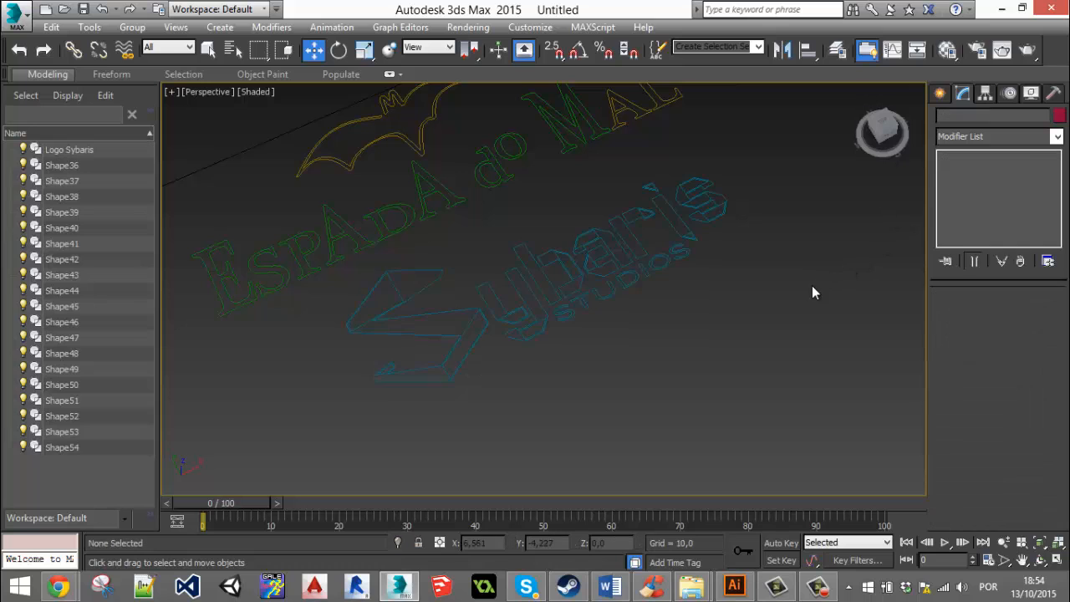
Attach the A and M of MAL and the o of do, including inner contours, to the L of MAL.
middle_click_drag(811, 291, 694, 174)
left_click(654, 143)
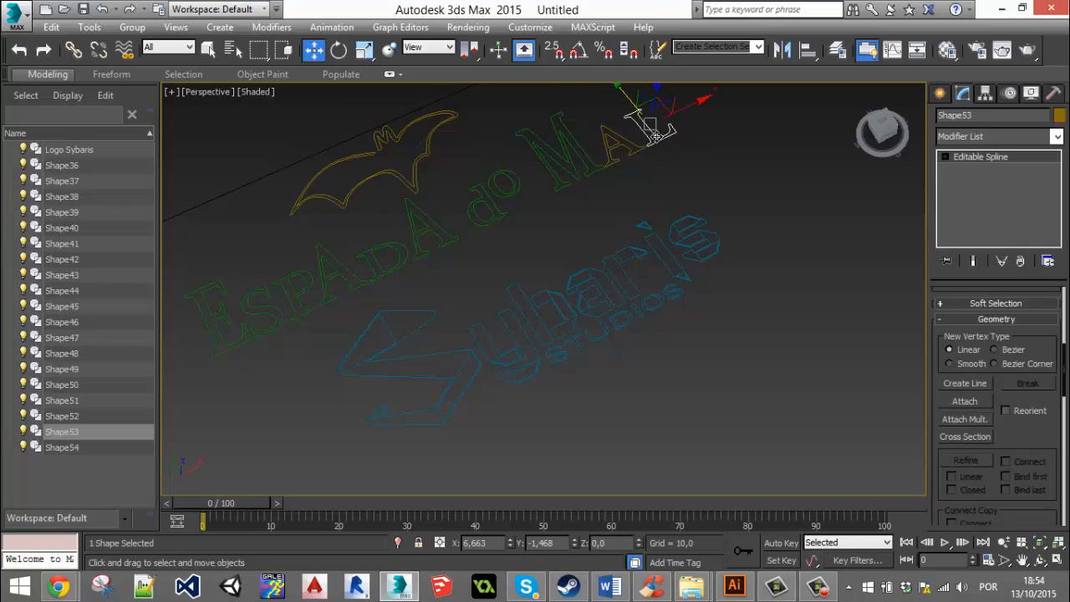
scroll(700, 194, "up", 4)
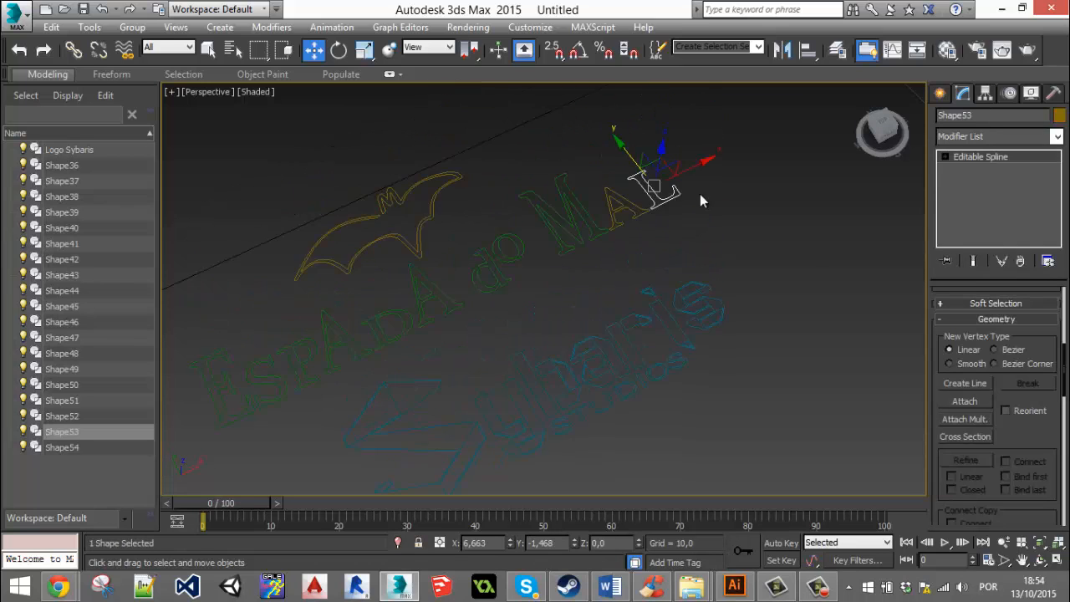
left_click(983, 402)
left_click(605, 217)
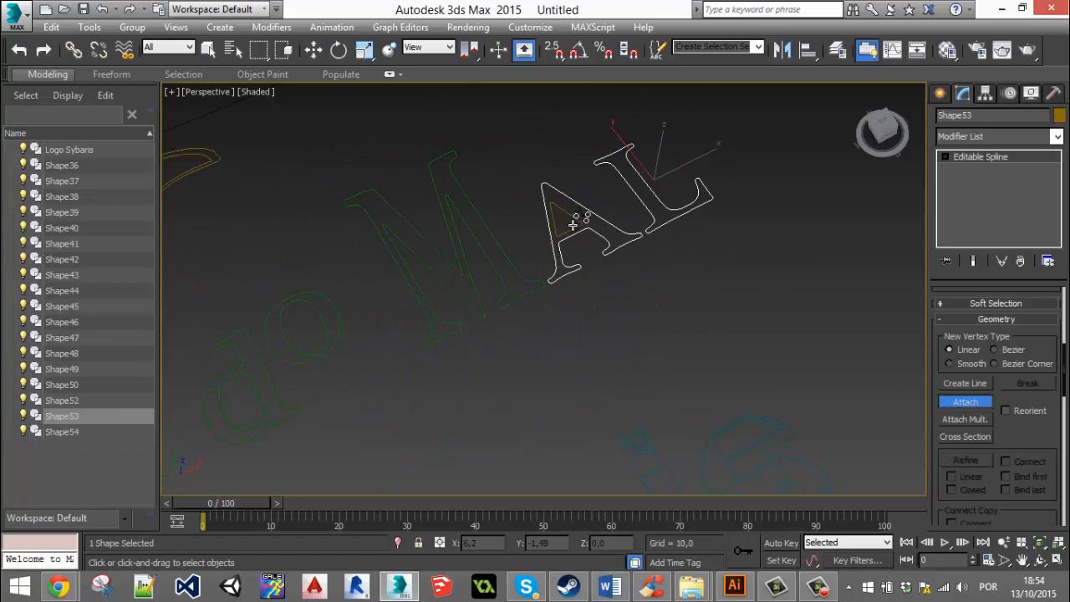
left_click(509, 258)
left_click(330, 341)
left_click(331, 338)
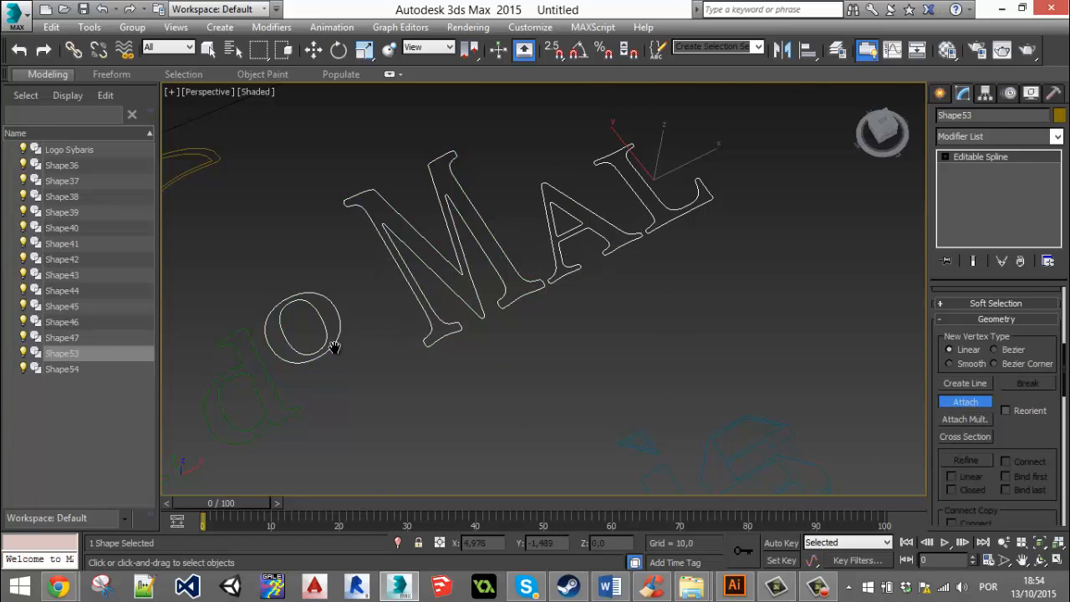
Attach the d of do and the last A of ESPADA, including their inner contours, to the MAL spline.
middle_click_drag(334, 346, 547, 280)
left_click(548, 274)
left_click(541, 278)
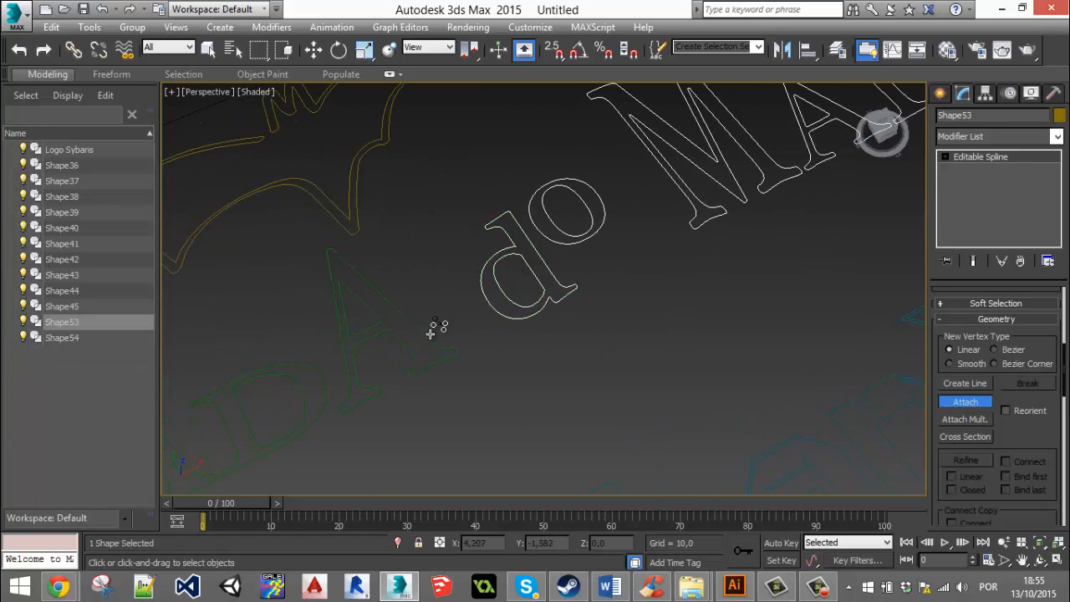
left_click(405, 339)
left_click(380, 334)
Attach the D and the middle A of ESPADA, including their inner contours, to the same spline.
middle_click_drag(384, 339, 569, 235)
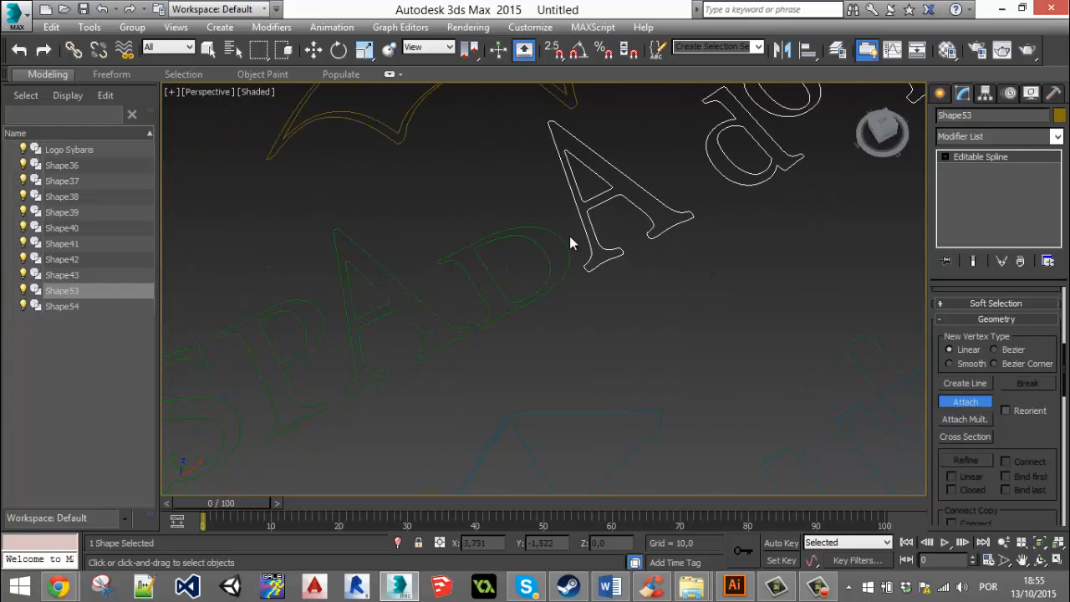
left_click(552, 249)
left_click(545, 256)
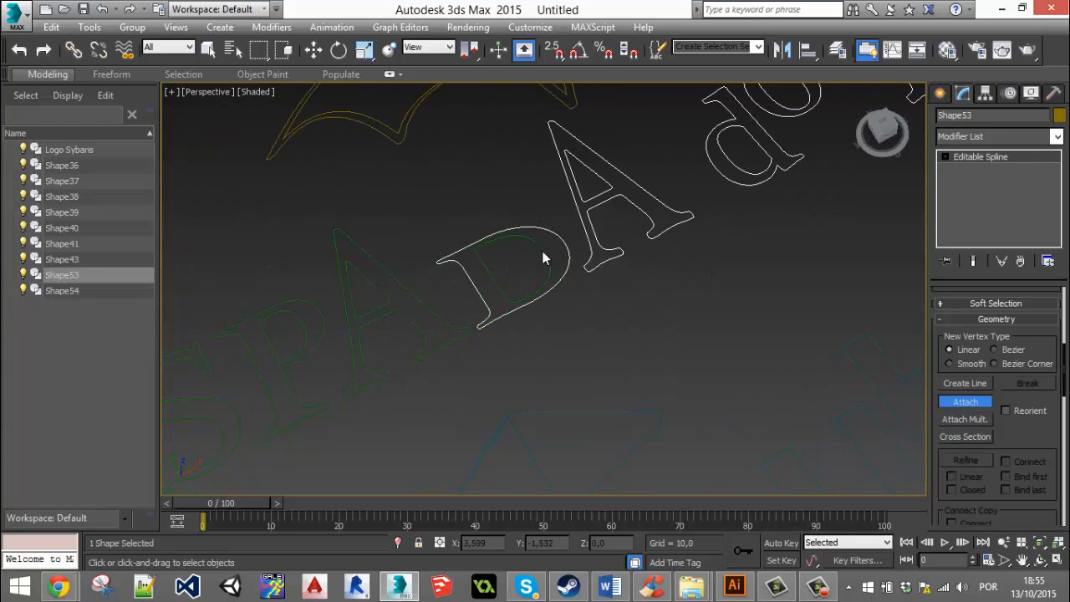
left_click(434, 311)
left_click(385, 311)
middle_click_drag(382, 306, 568, 218)
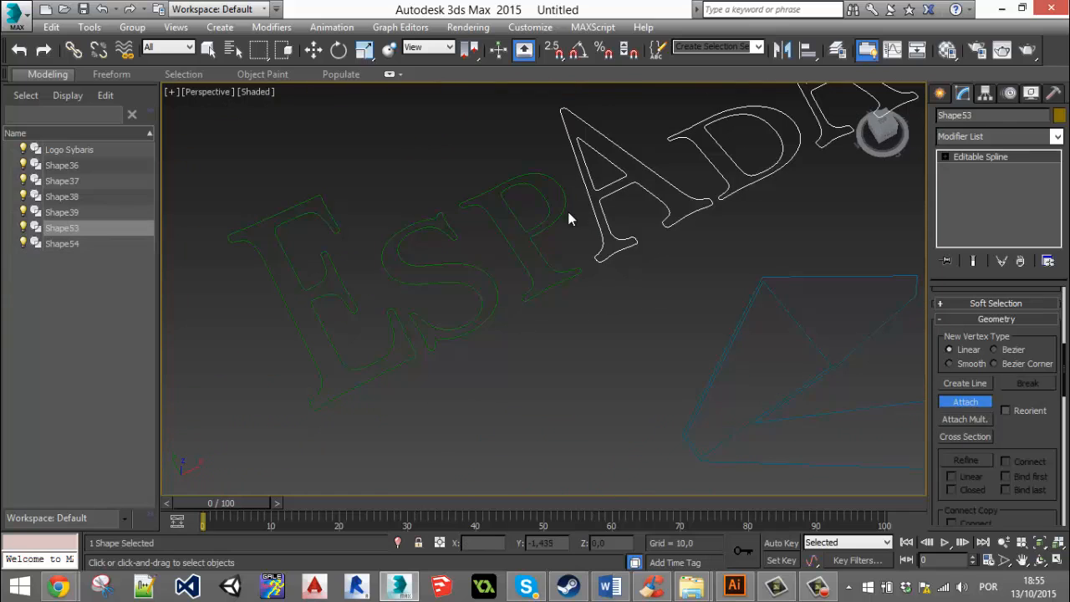
Attach the P with its inner contour, the S and the E of ESPADA, and finish attaching.
left_click(538, 236)
left_click(535, 228)
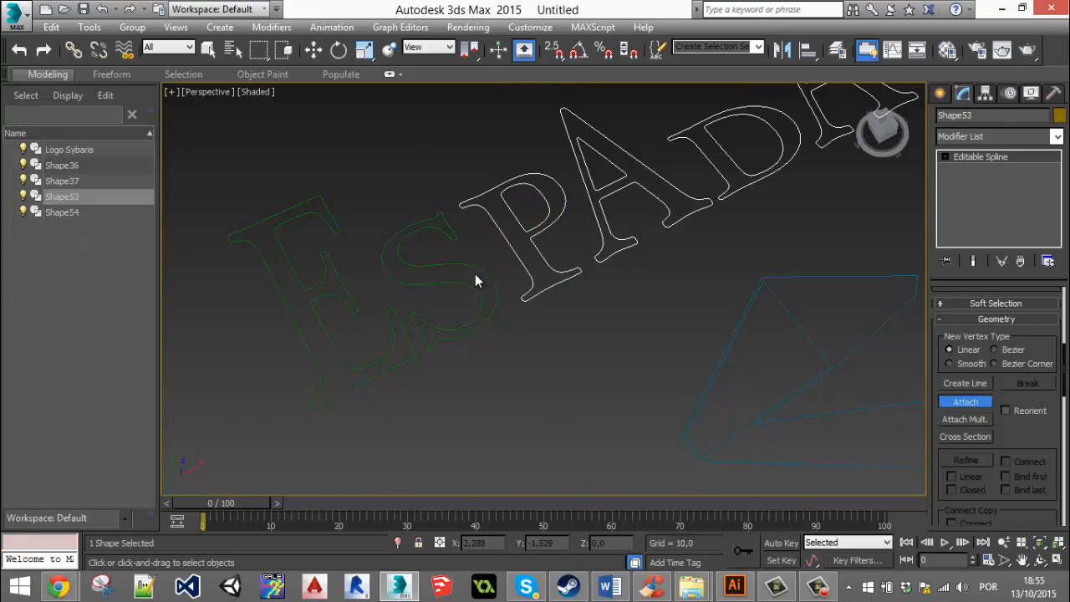
left_click(478, 265)
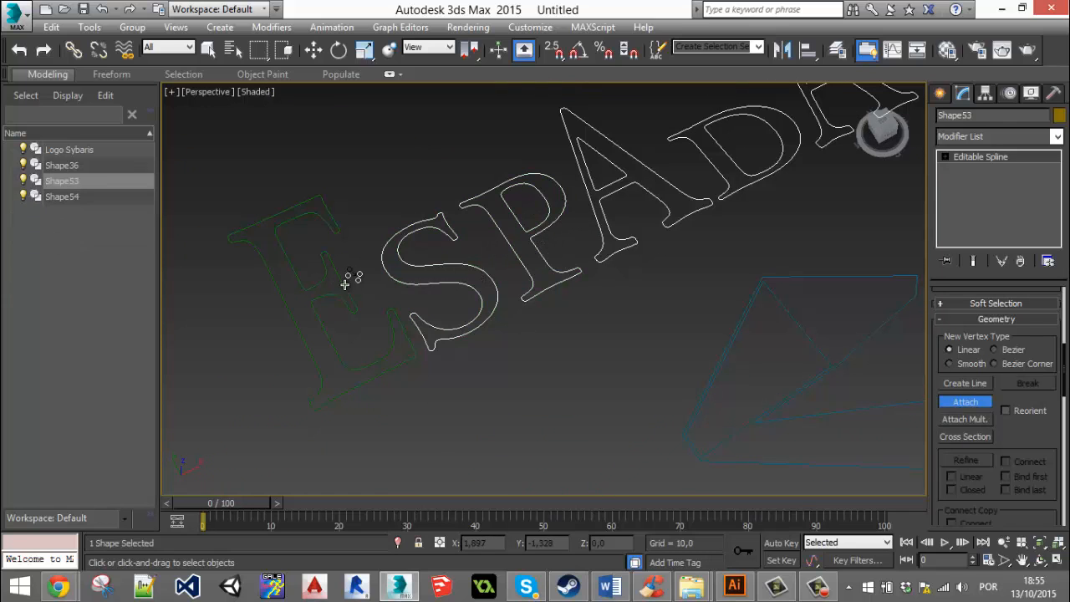
left_click(344, 284)
scroll(487, 296, "up", 2)
key("w")
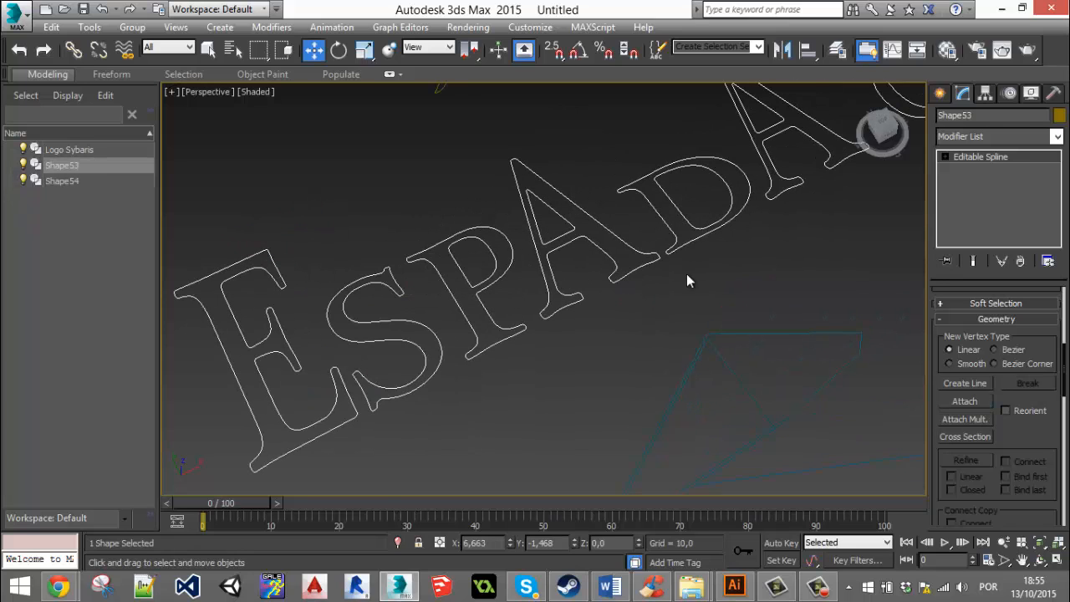
Rename the combined ESPADA do MAL text spline as Logo EspadaDoMal.
double_click(951, 122)
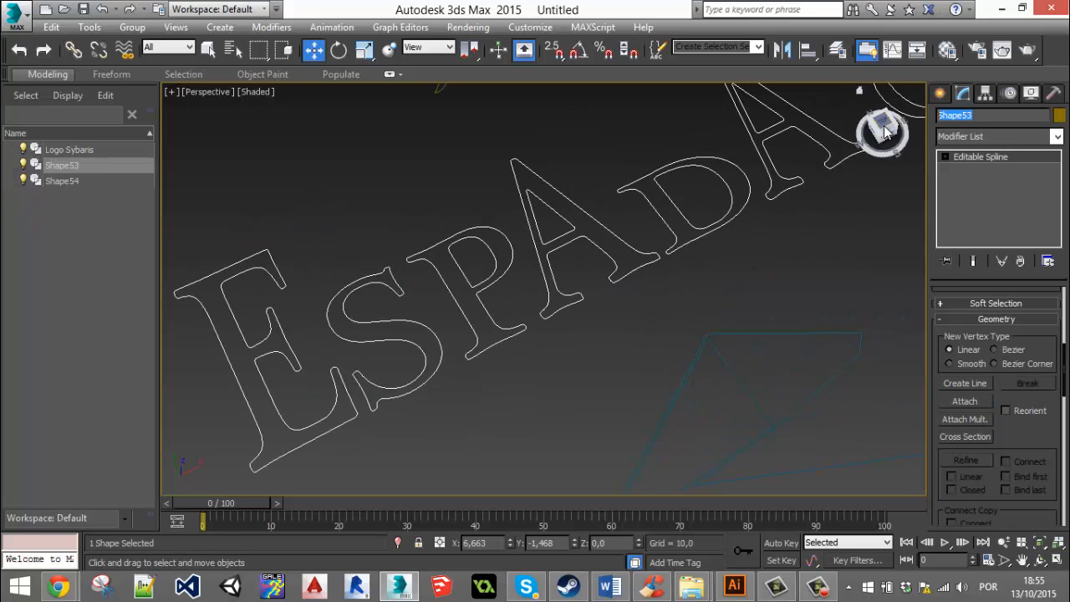
type("Logo EspadaDoMal")
key("Return")
Select the bat outline above the ESPADA do MAL text and rename it as Morcego.
middle_click_drag(790, 170, 628, 299)
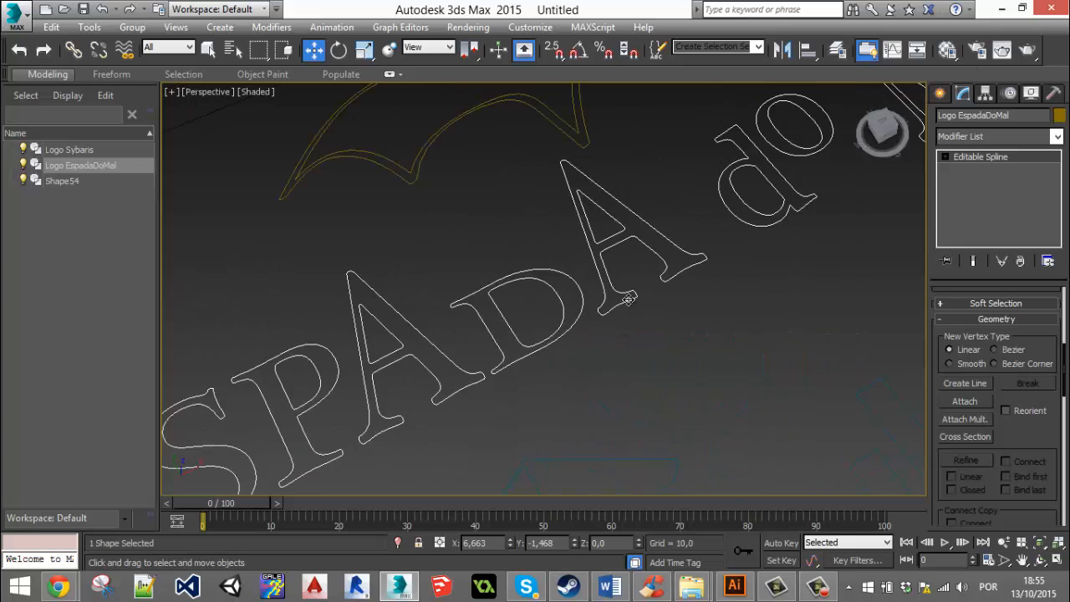
scroll(627, 309, "down", 6)
scroll(727, 214, "up", 3)
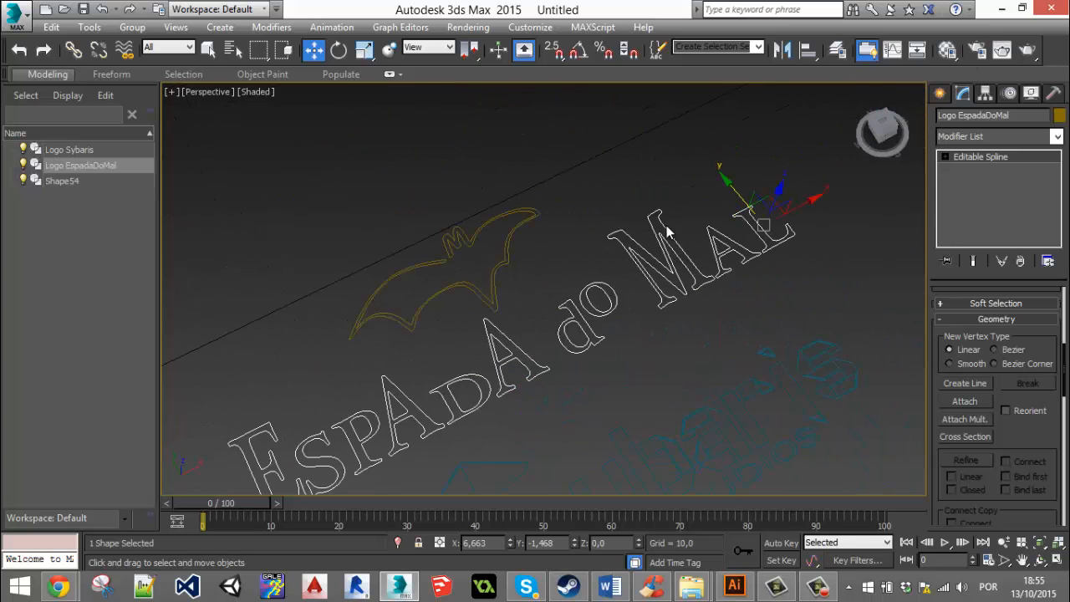
left_click(508, 269)
left_click(1000, 137)
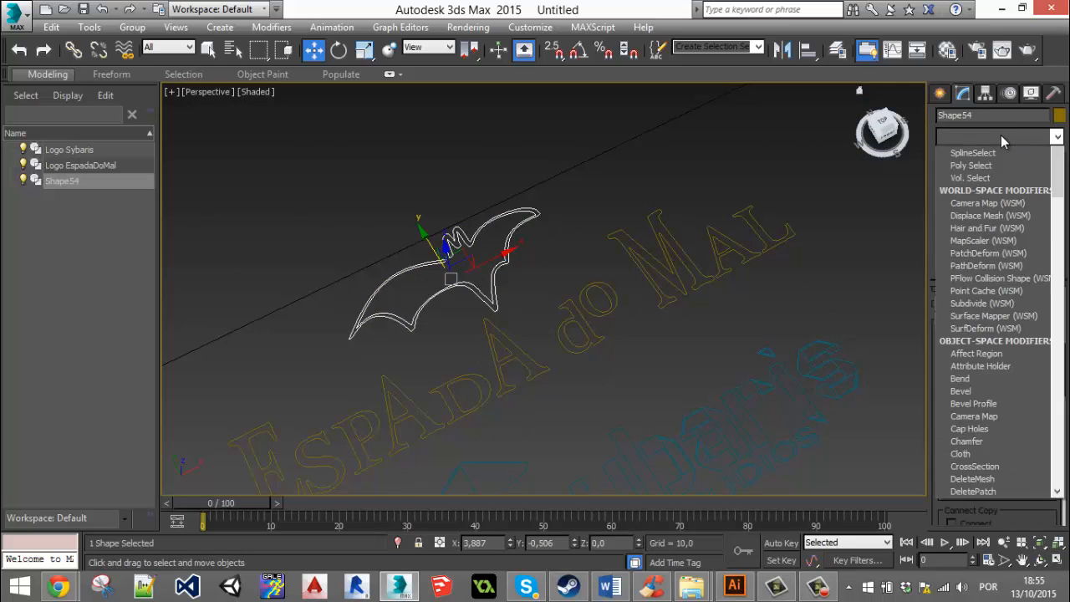
left_click(992, 133)
left_click_drag(993, 115, 883, 116)
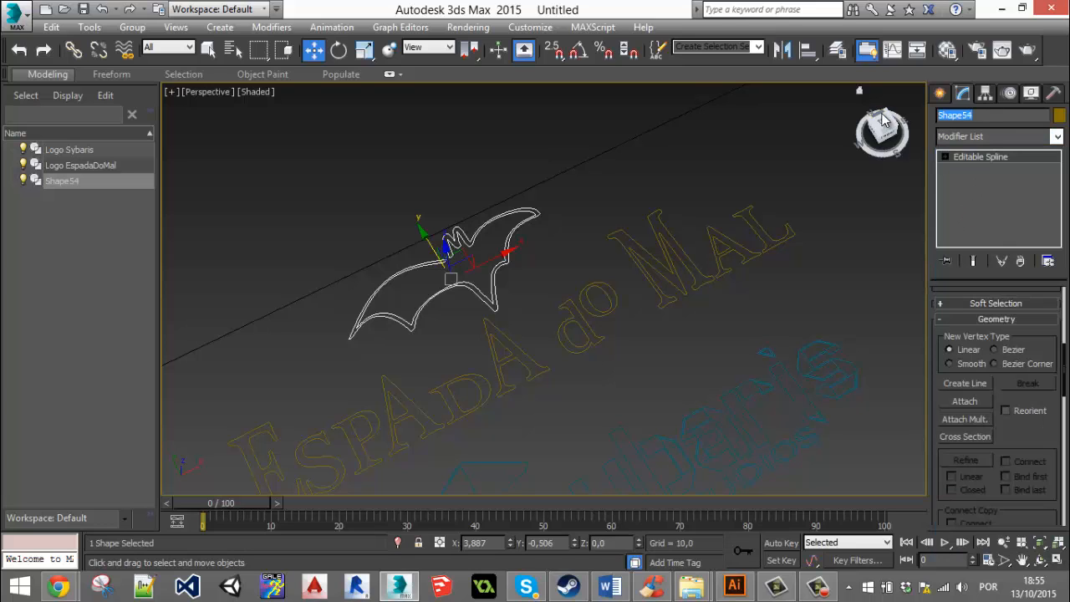
type("Mor")
left_click(557, 173)
middle_click_drag(535, 224, 570, 178)
left_click(549, 200)
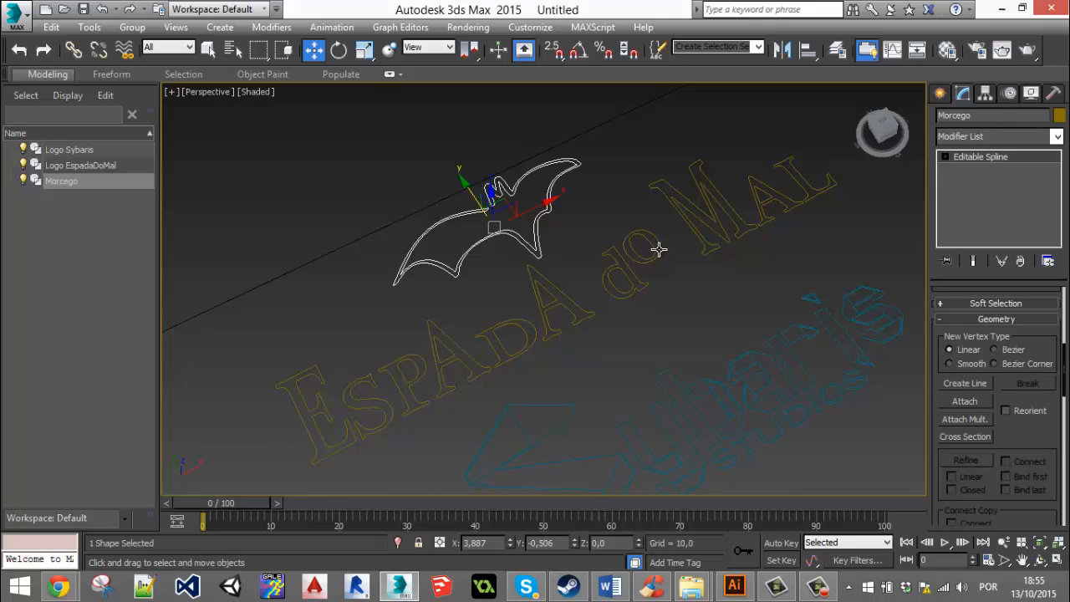
Set the object color of the Morcego bat outline to black and deselect it.
left_click(1060, 116)
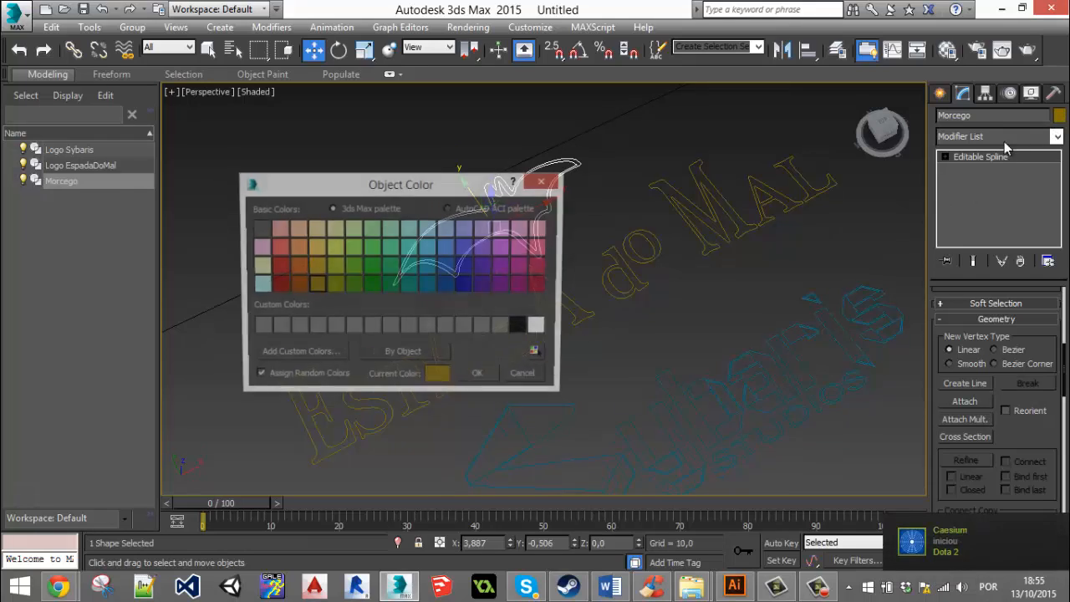
left_click(522, 327)
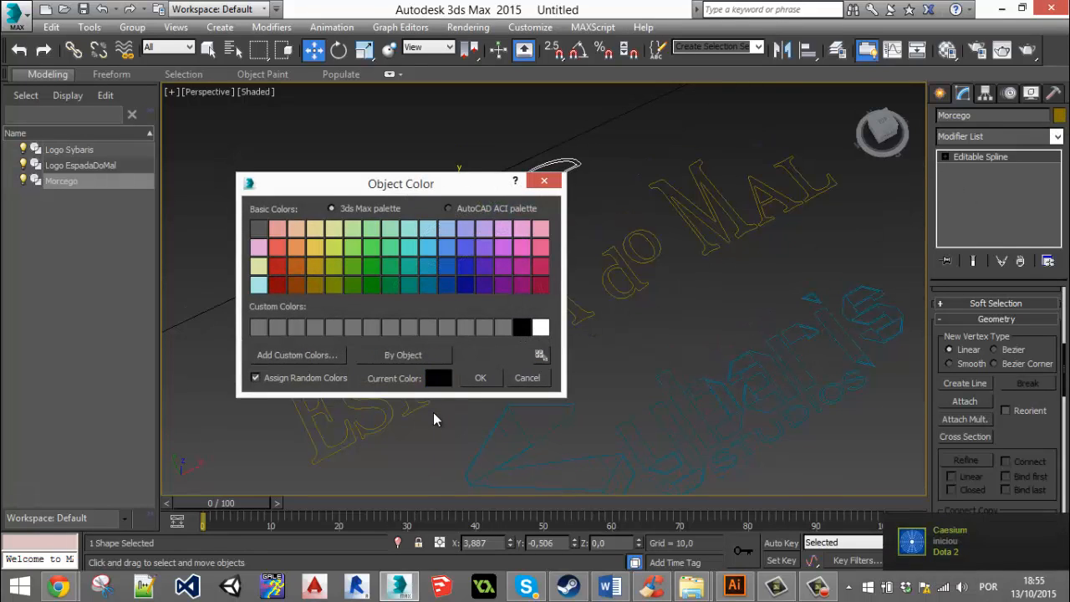
left_click(481, 379)
left_click(599, 231)
Set the object color of Logo EspadaDoMal to the dark grey basic color and deselect it.
middle_click_drag(599, 232, 571, 283)
left_click(630, 332)
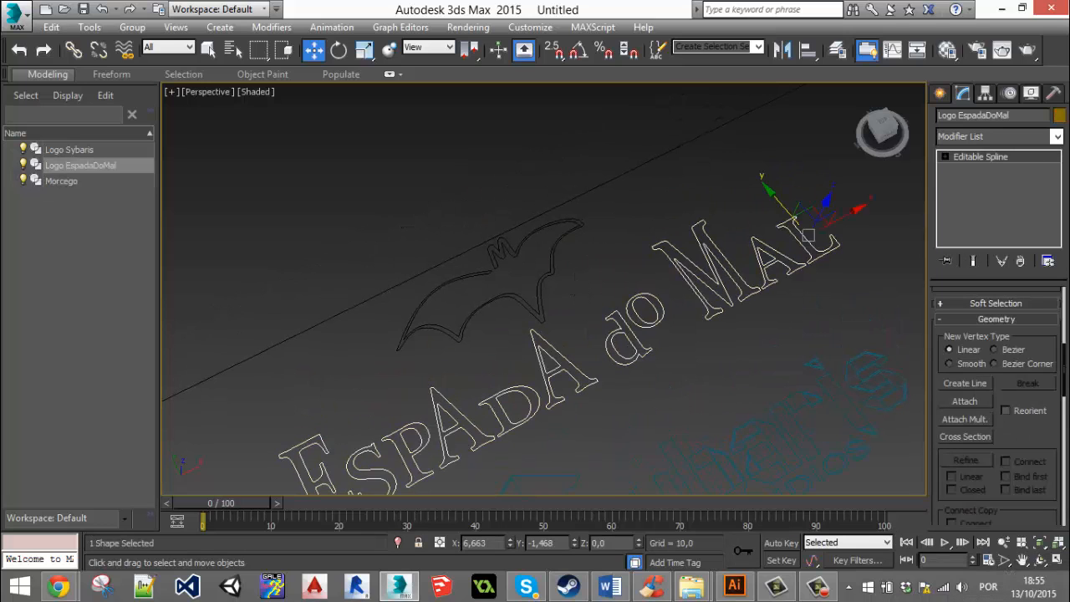
left_click(1059, 116)
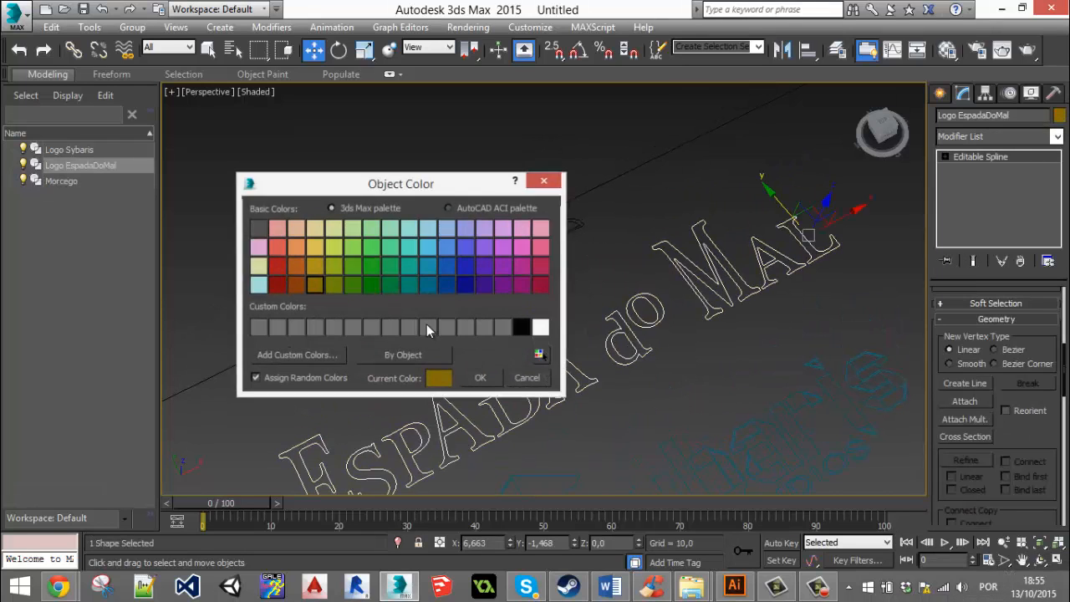
left_click(259, 230)
left_click(480, 378)
left_click(707, 375)
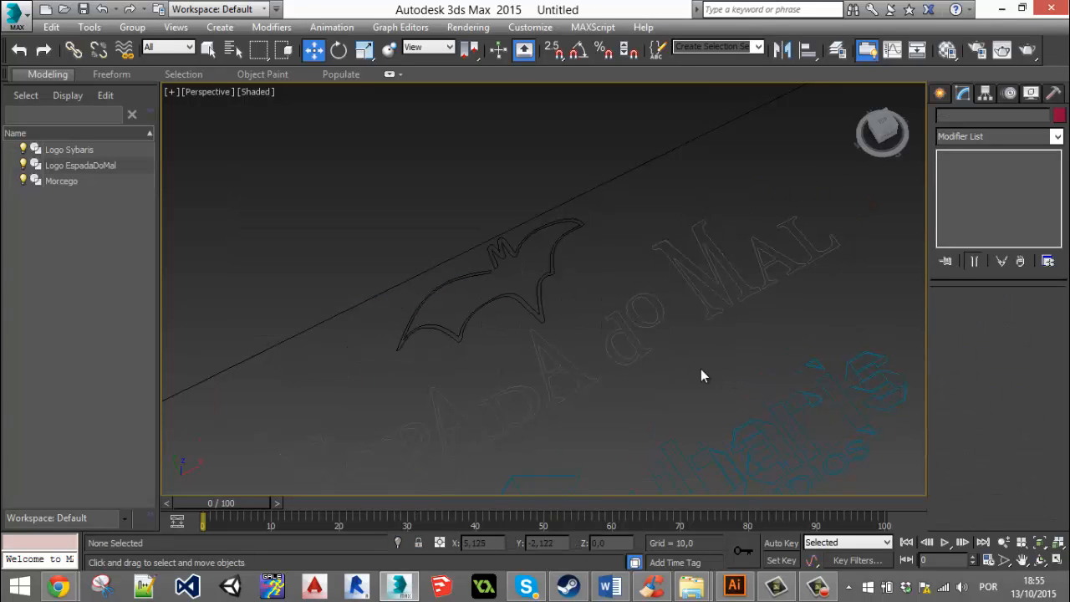
Change the object color of Logo EspadaDoMal to the darkest orange-brown basic color and deselect it.
key("ctrl+z")
key("ctrl+z")
middle_click_drag(707, 338, 711, 308)
key("ctrl+z")
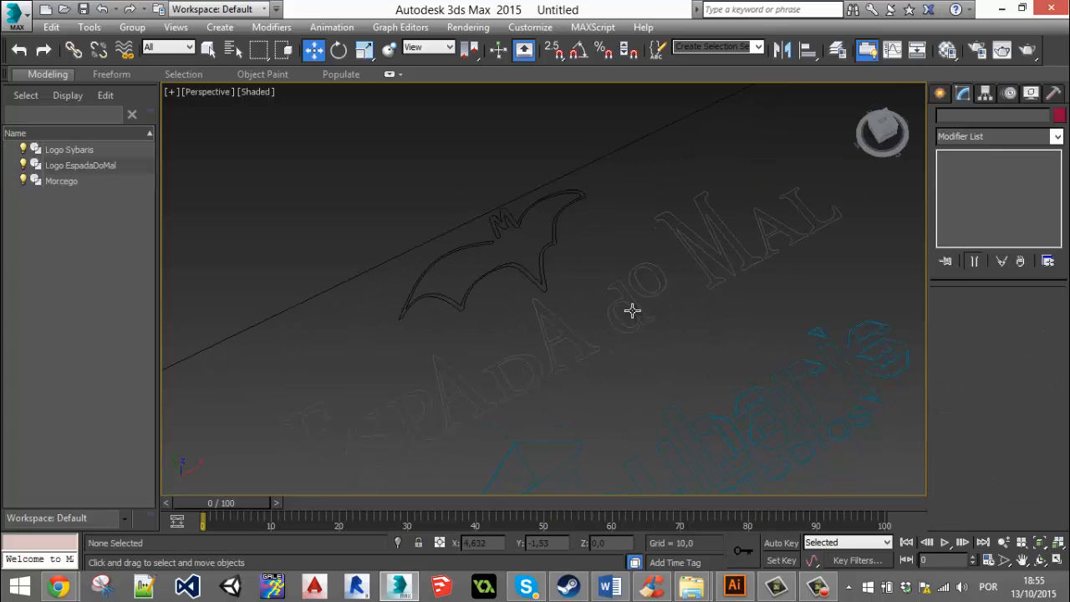
left_click(634, 304)
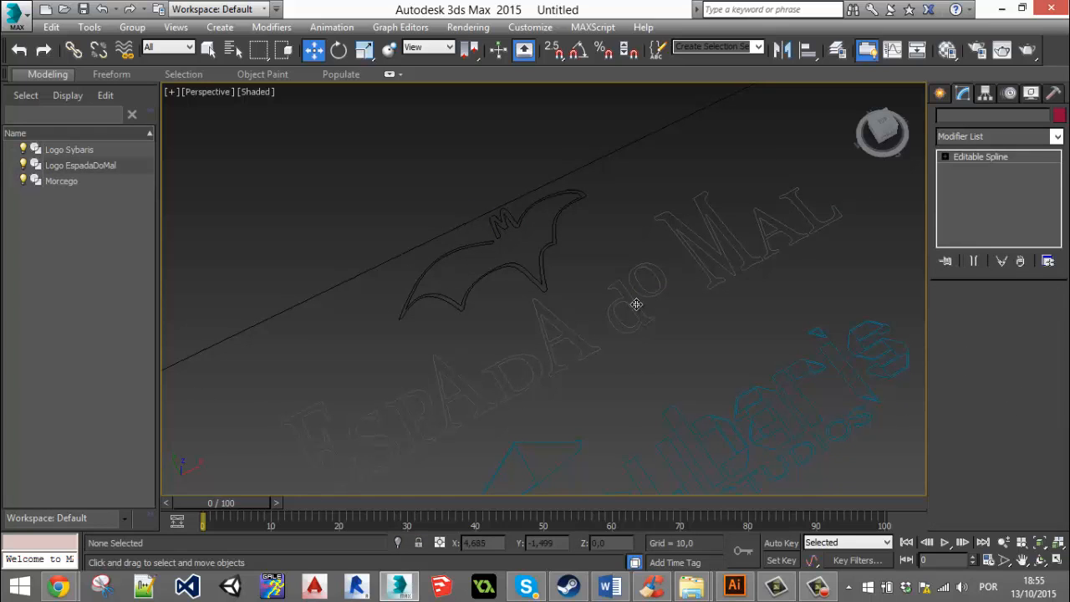
left_click(1056, 116)
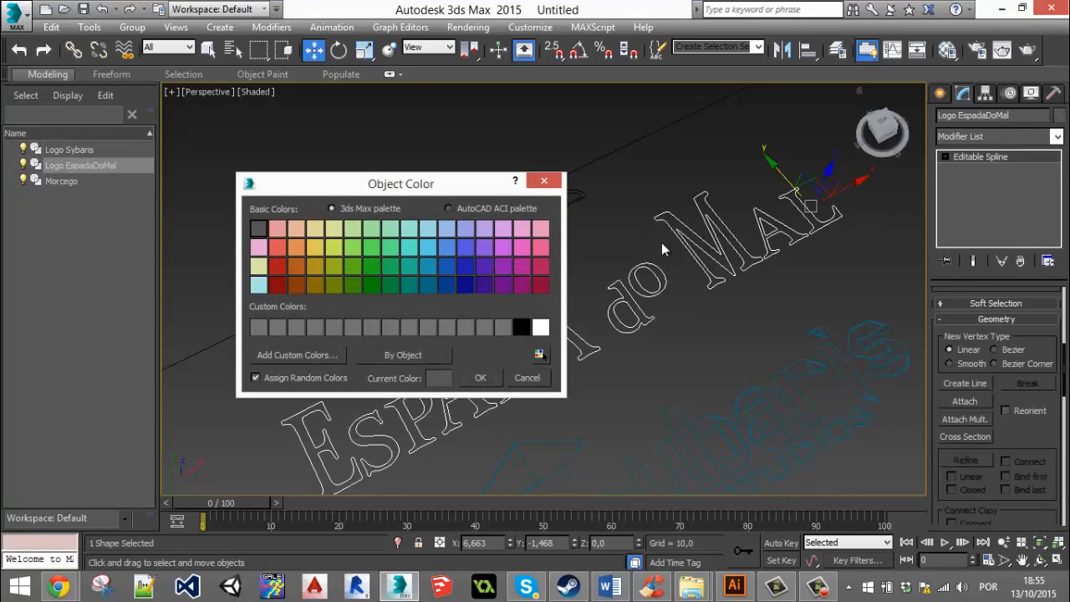
left_click(297, 285)
left_click(481, 378)
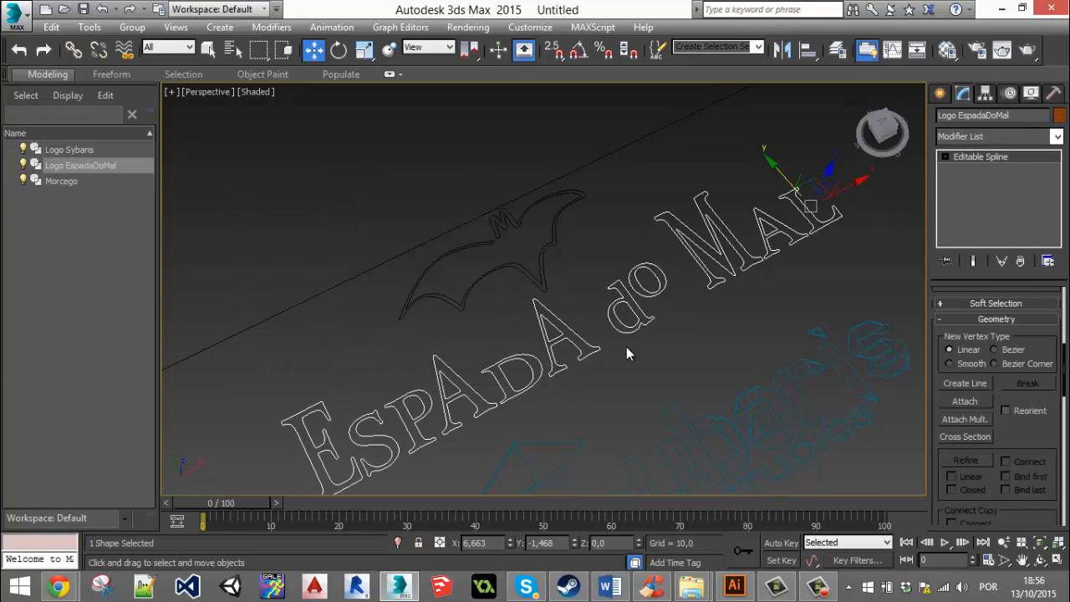
left_click(652, 346)
Set the object color of Logo Sybaris to the golden yellow basic color and deselect it.
middle_click_drag(679, 338, 598, 215)
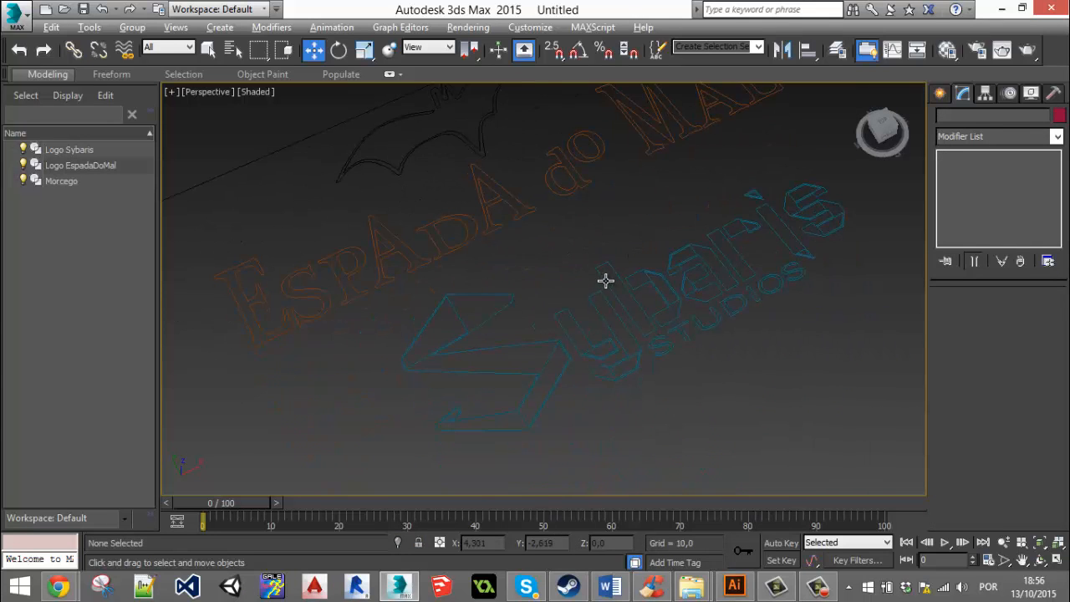
middle_click_drag(604, 281, 596, 339, "alt")
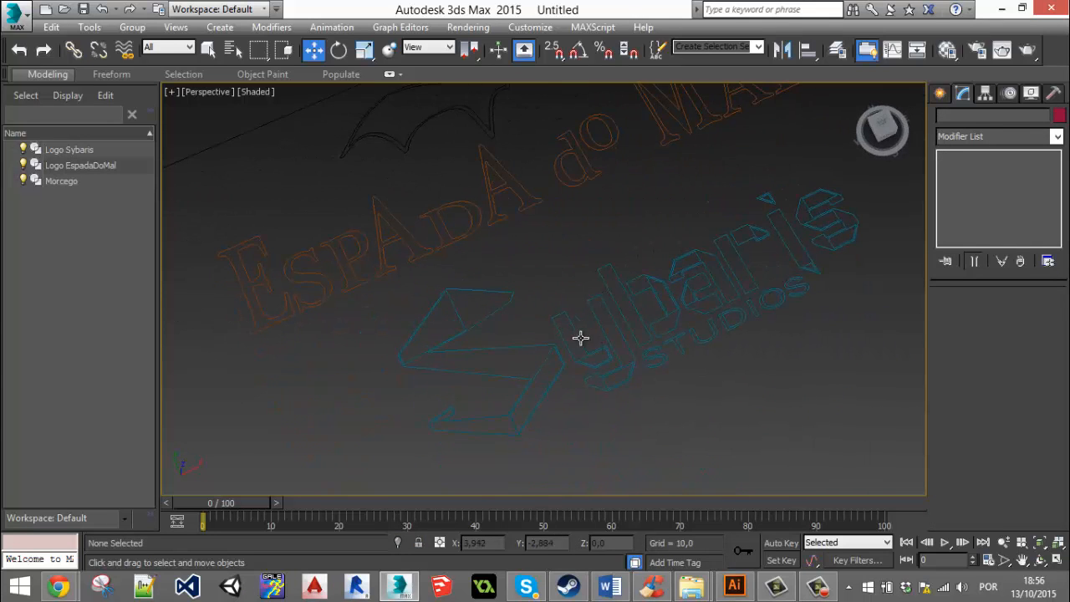
left_click(783, 299)
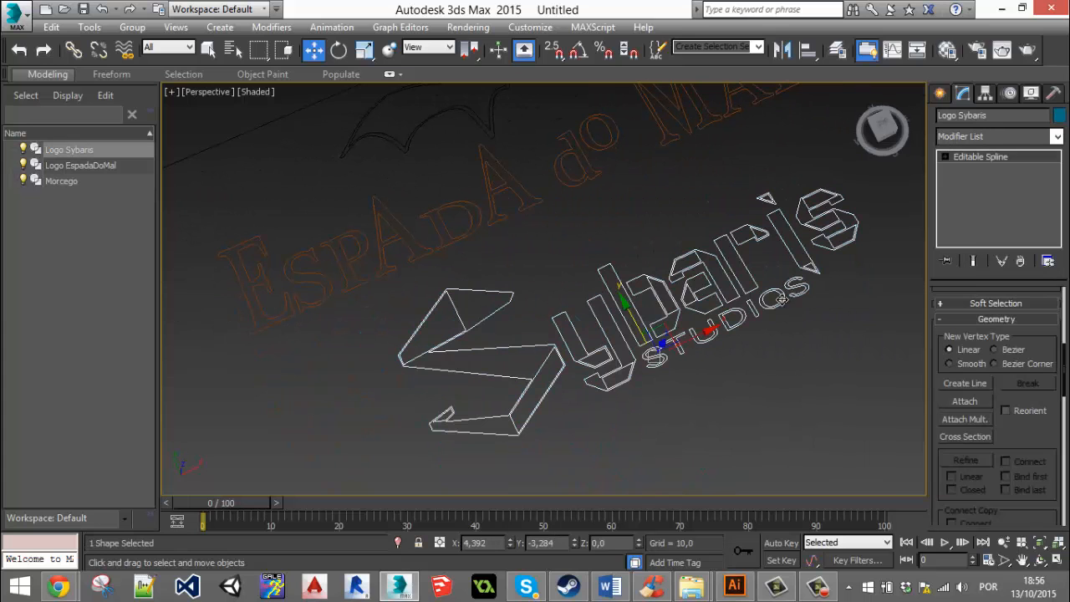
left_click(1058, 116)
left_click(314, 247)
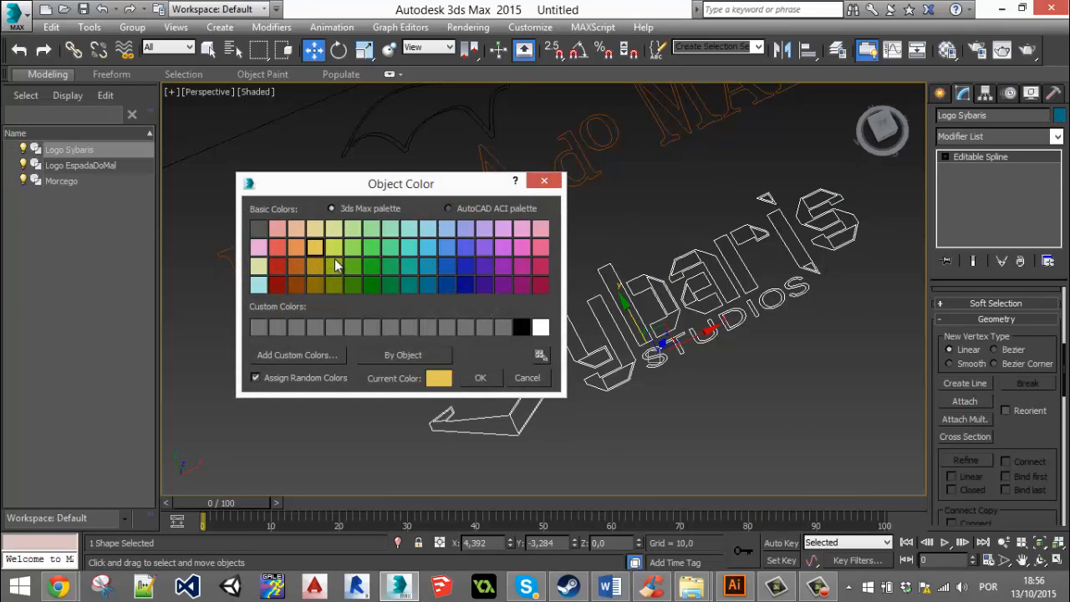
left_click(472, 372)
left_click(729, 406)
middle_click_drag(733, 408, 737, 371, "alt")
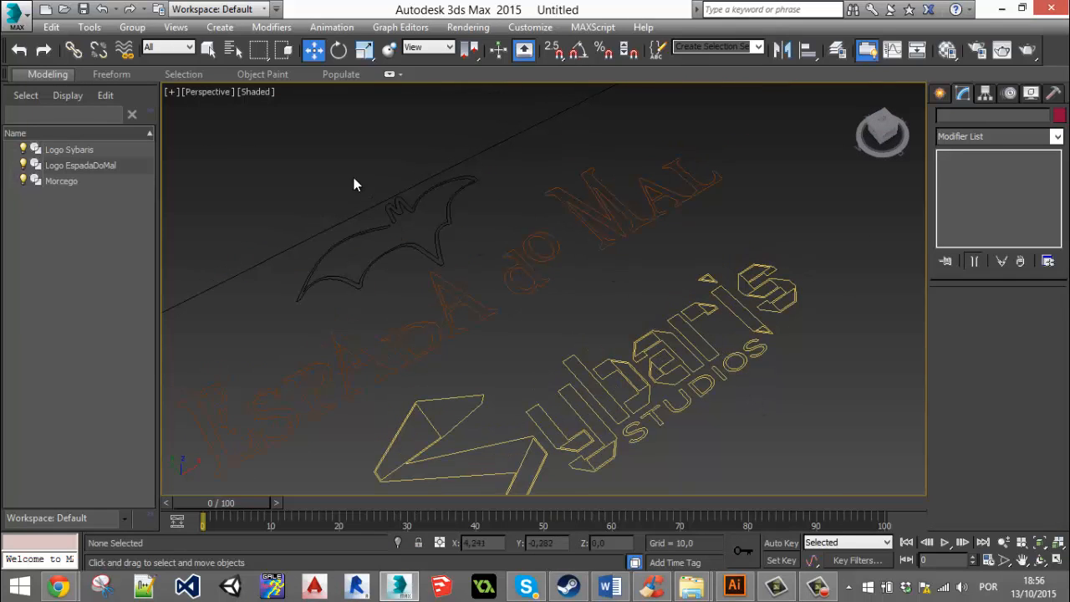
left_click(685, 321)
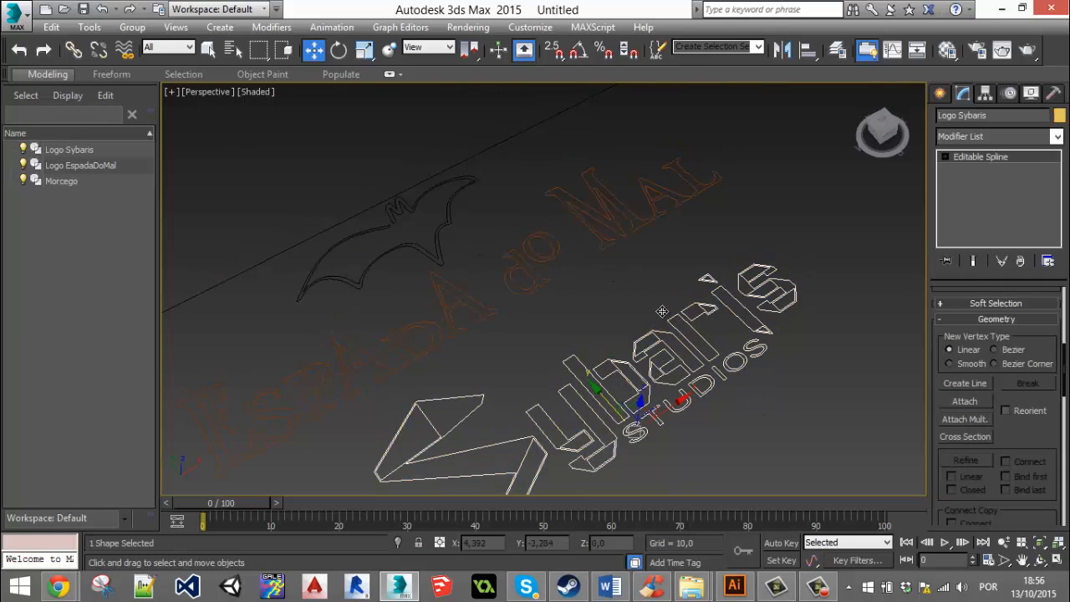
middle_click_drag(587, 309, 531, 270, "alt")
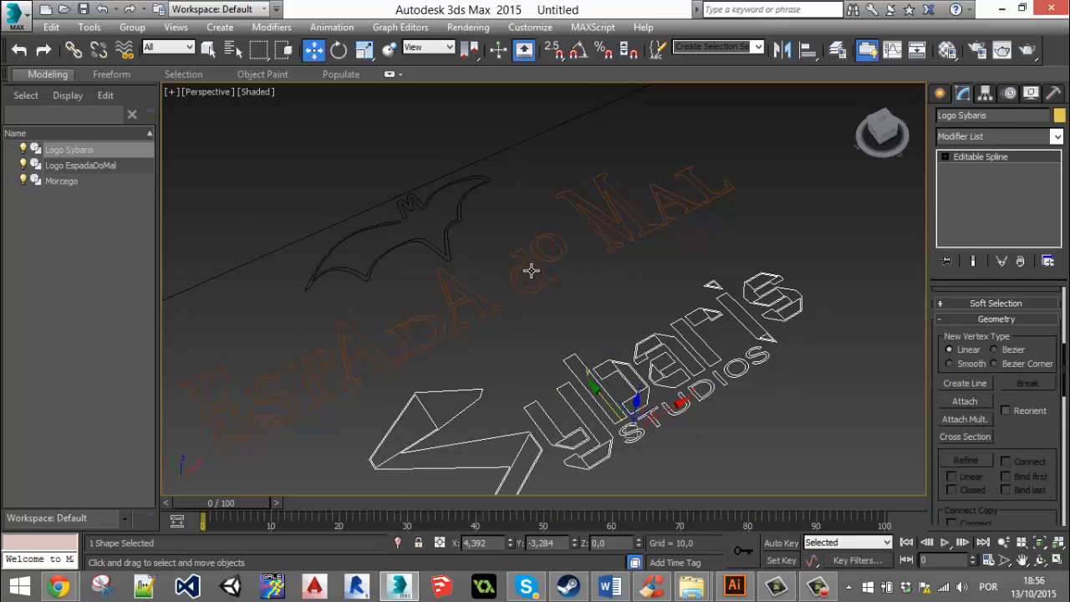
left_click(603, 308)
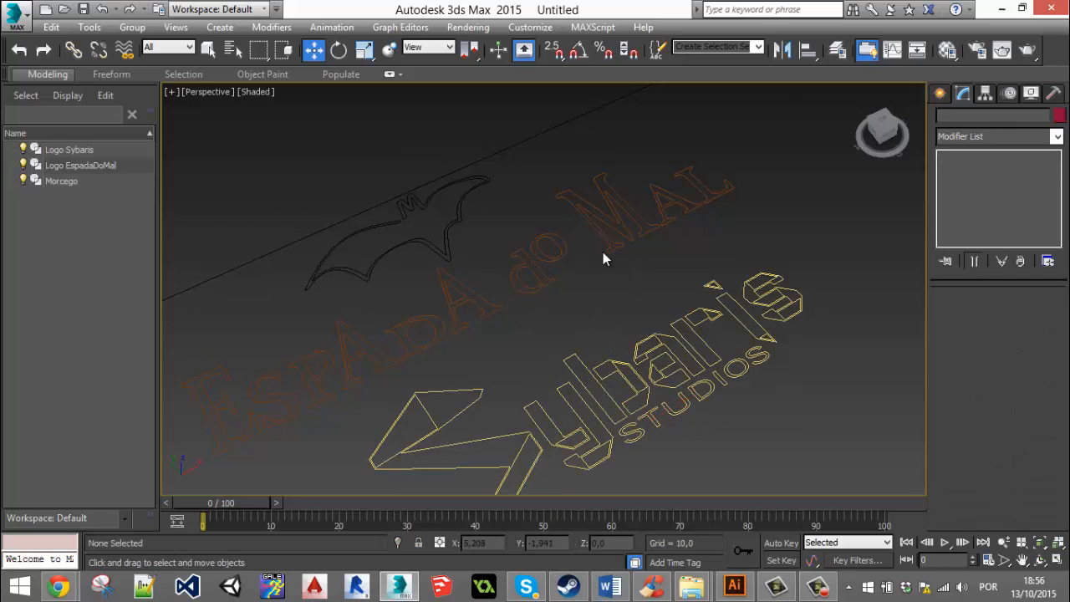
middle_click_drag(603, 252, 611, 240, "alt")
Try an Extrude modifier with an amount of 1,0 on Logo EspadaDoMal and remove it from the stack.
left_click(580, 242)
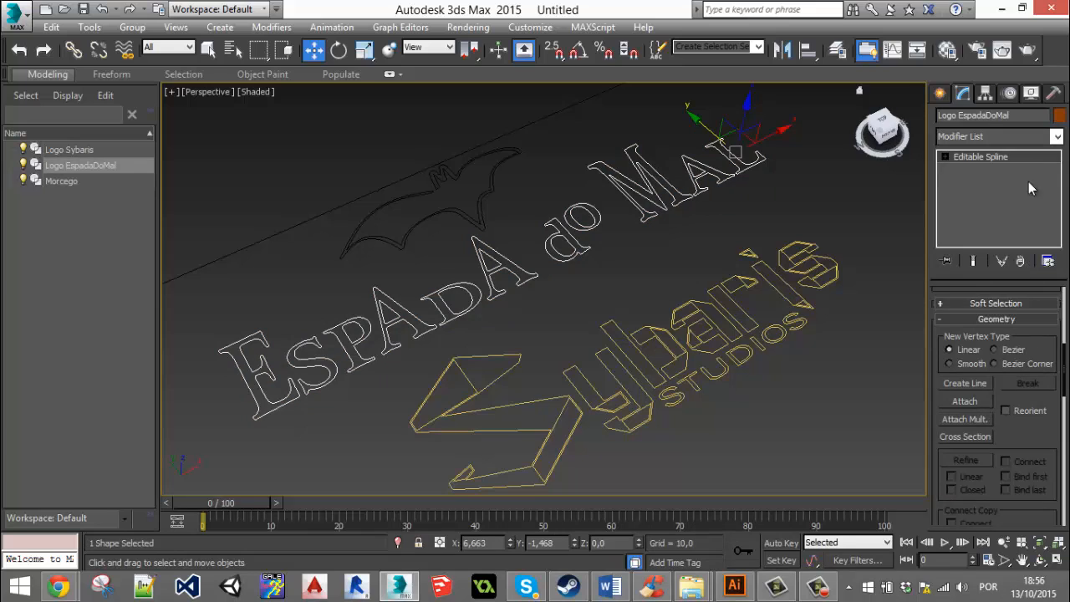
left_click(1056, 137)
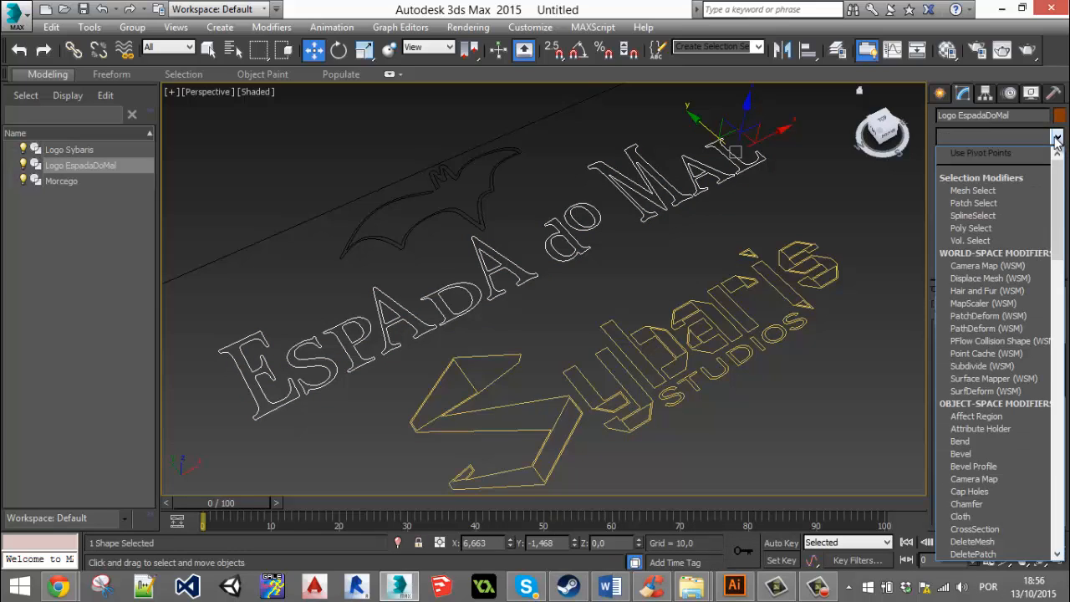
type("ex")
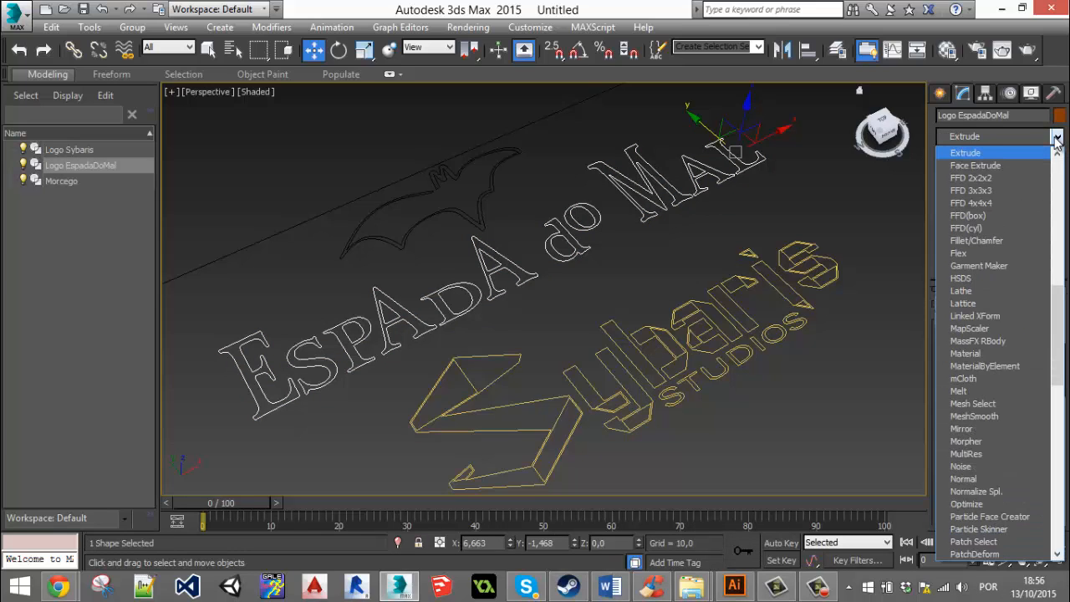
left_click(984, 156)
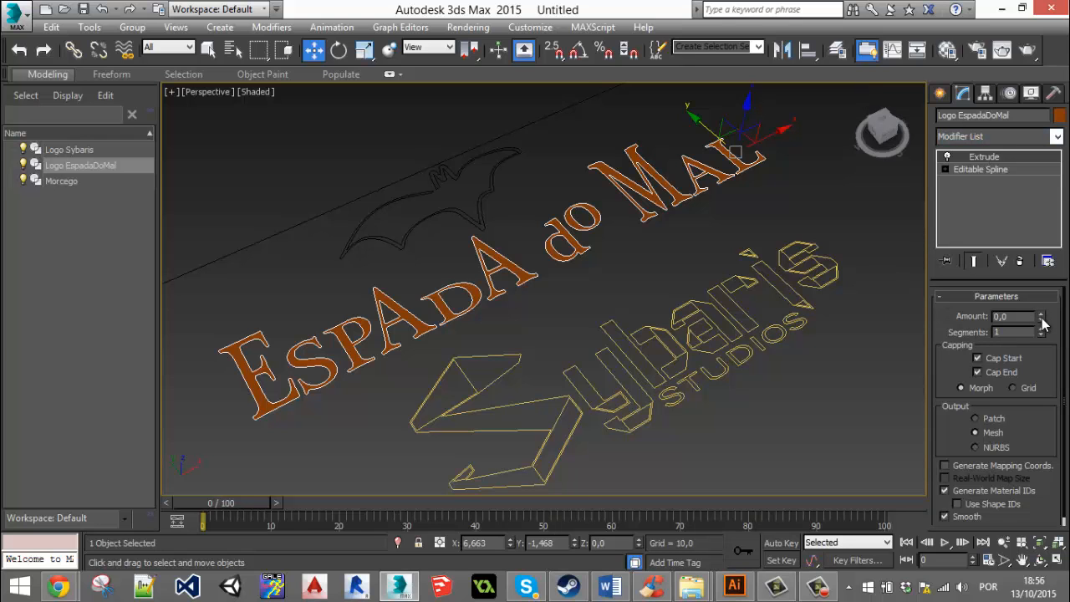
mouse_move(1043, 318)
left_mouse_down()
mouse_move(1043, 276)
mouse_move(1042, 314)
left_mouse_up()
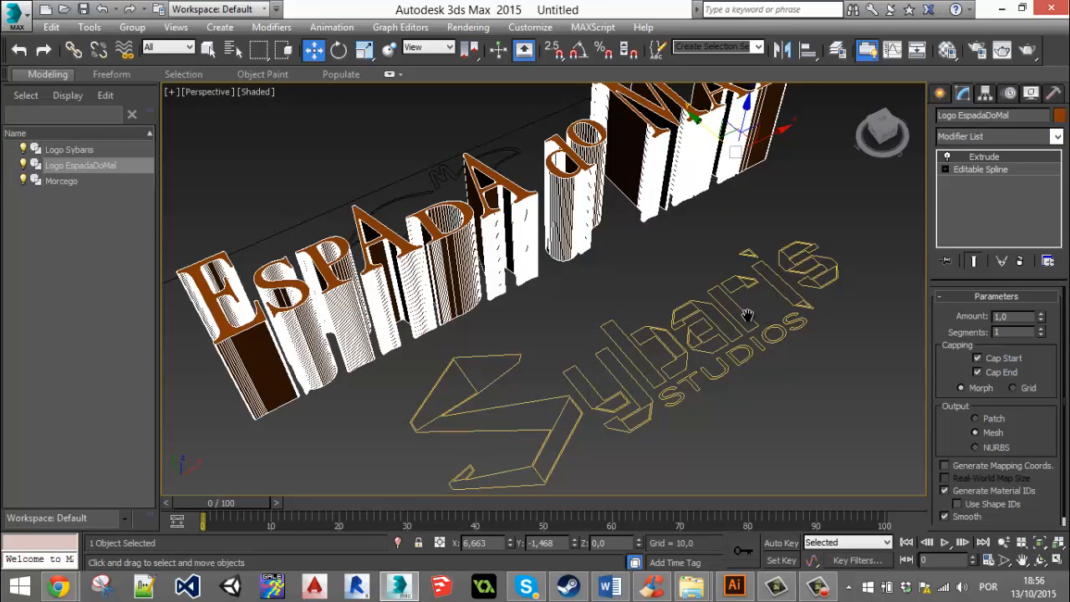
middle_click_drag(577, 191, 541, 252)
middle_click_drag(573, 187, 558, 209, "alt")
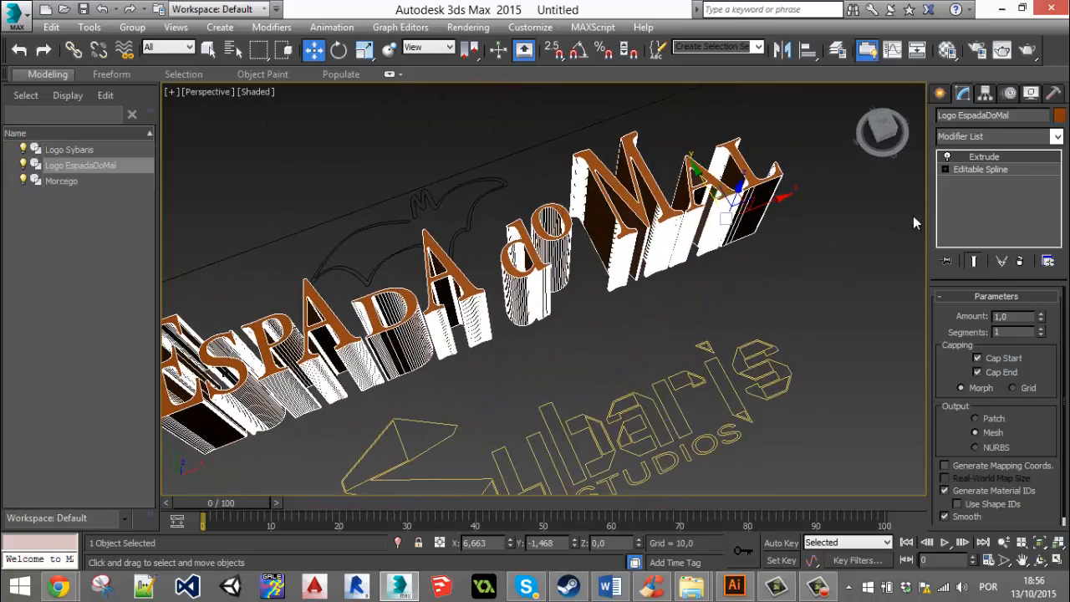
left_click(1019, 260)
middle_click_drag(660, 244, 688, 229, "alt")
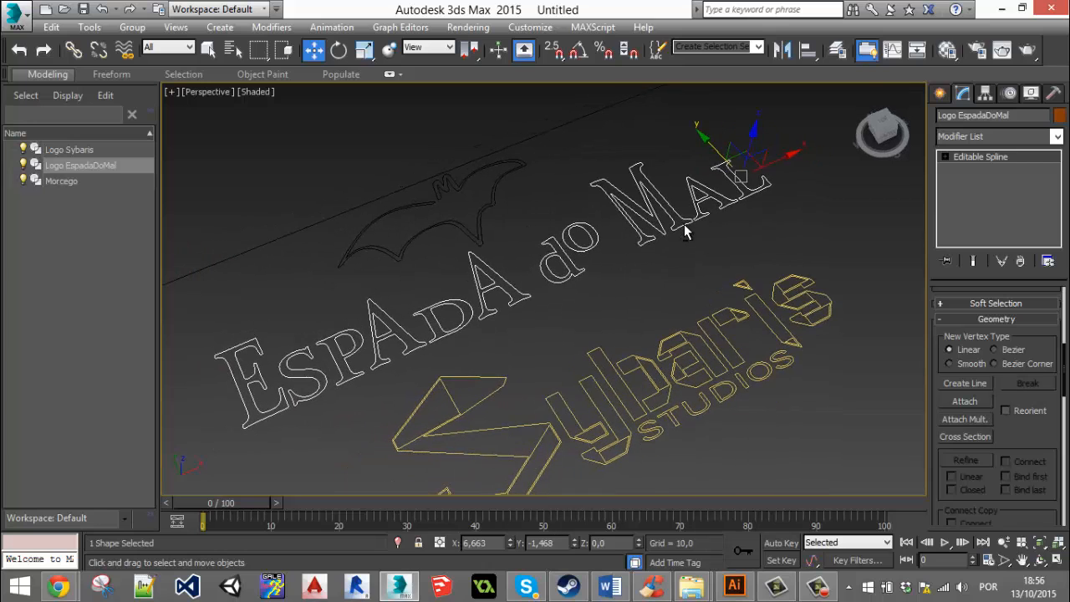
Try a Bevel modifier on Logo EspadaDoMal and remove it from the stack.
left_click(1057, 137)
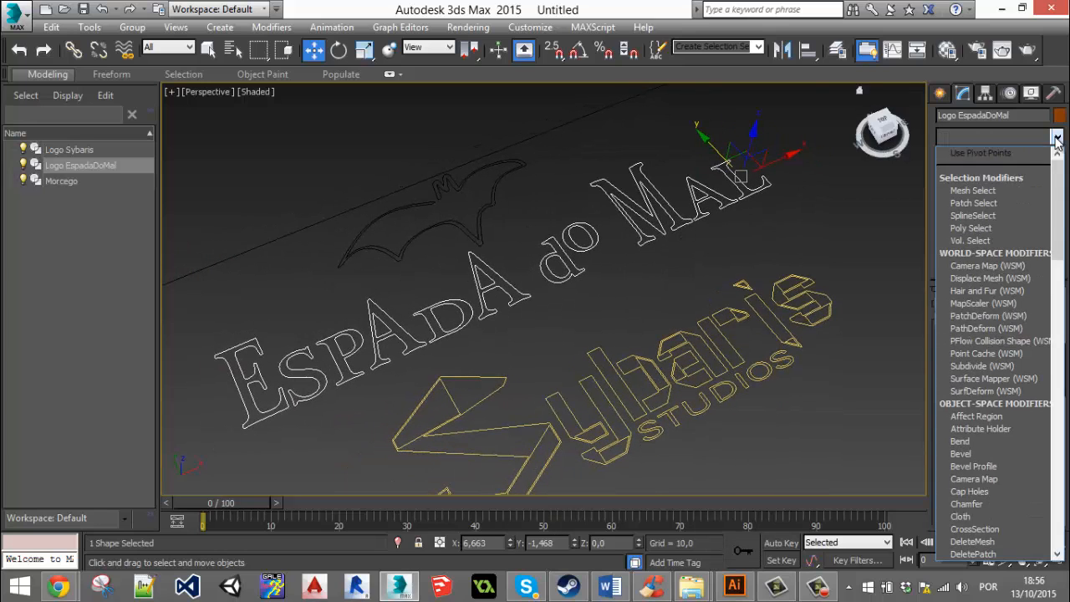
type("bev")
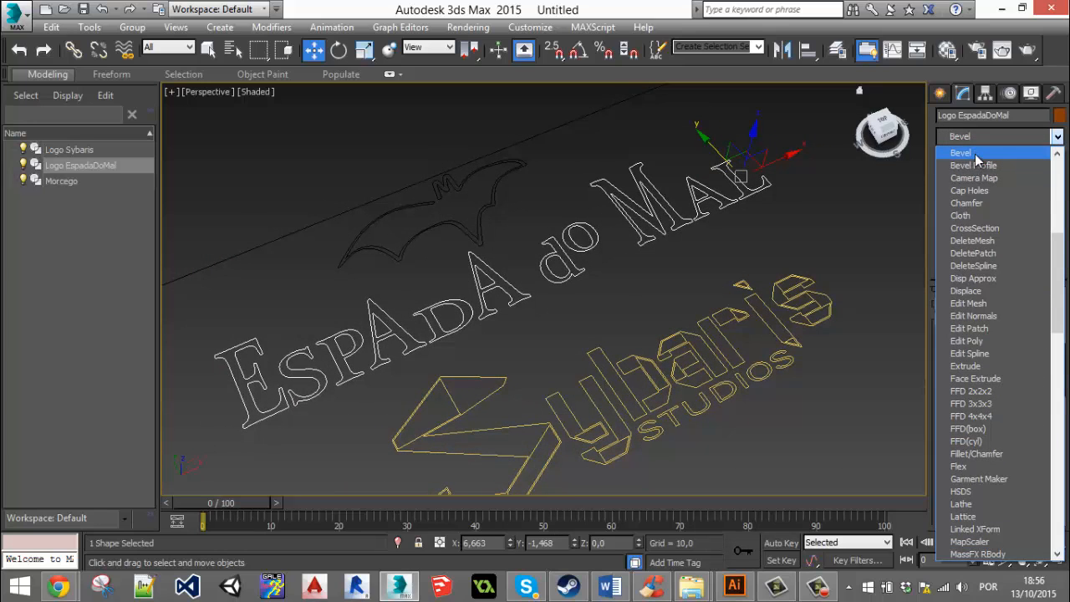
left_click(979, 159)
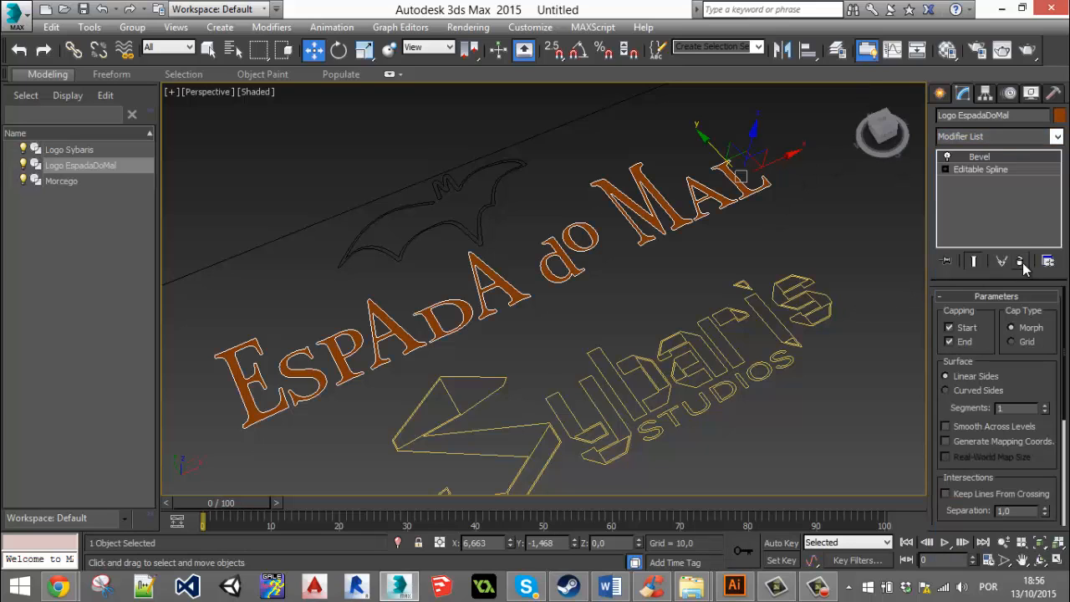
left_click(1022, 262)
Enable angle snapping and rotate Logo Sybaris 90 degrees about the X axis so it stands upright.
middle_click_drag(516, 368, 611, 317, "alt")
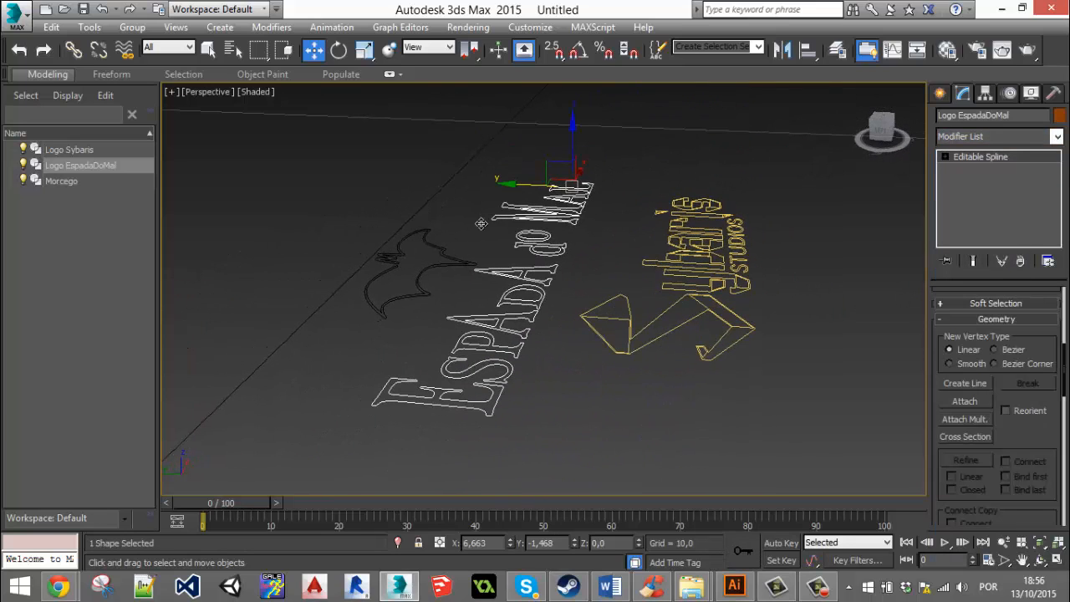
middle_click_drag(683, 249, 673, 294, "alt")
left_click(673, 294)
left_click(674, 295)
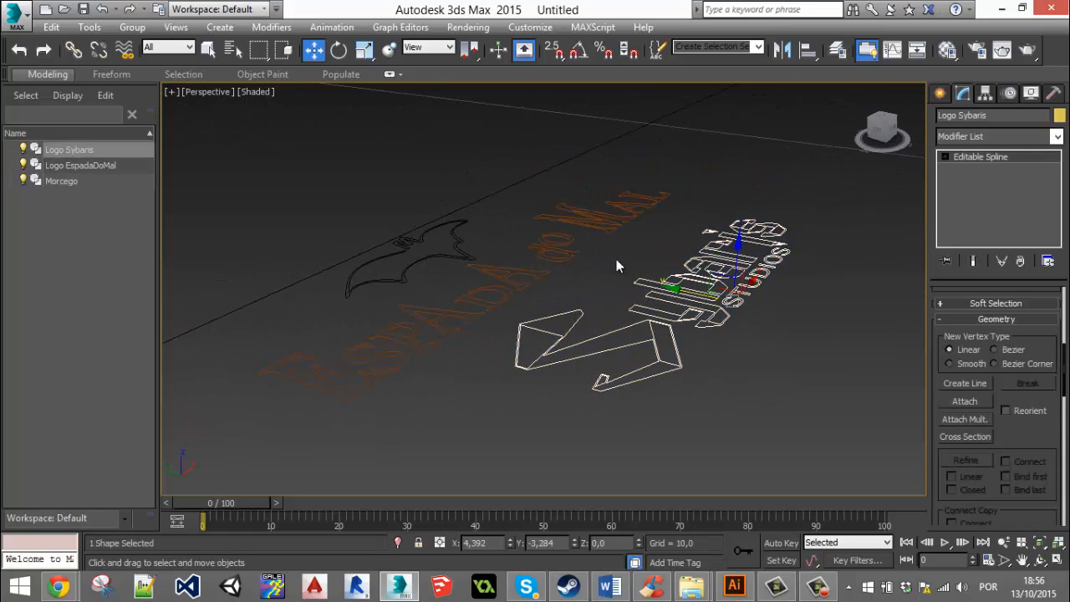
left_click(339, 50)
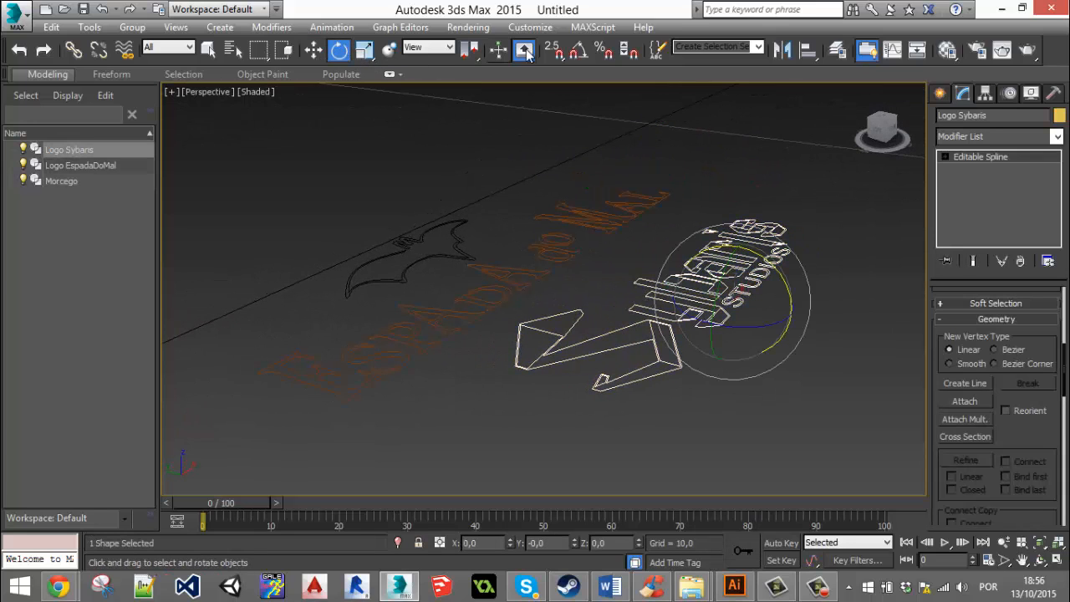
left_click(579, 52)
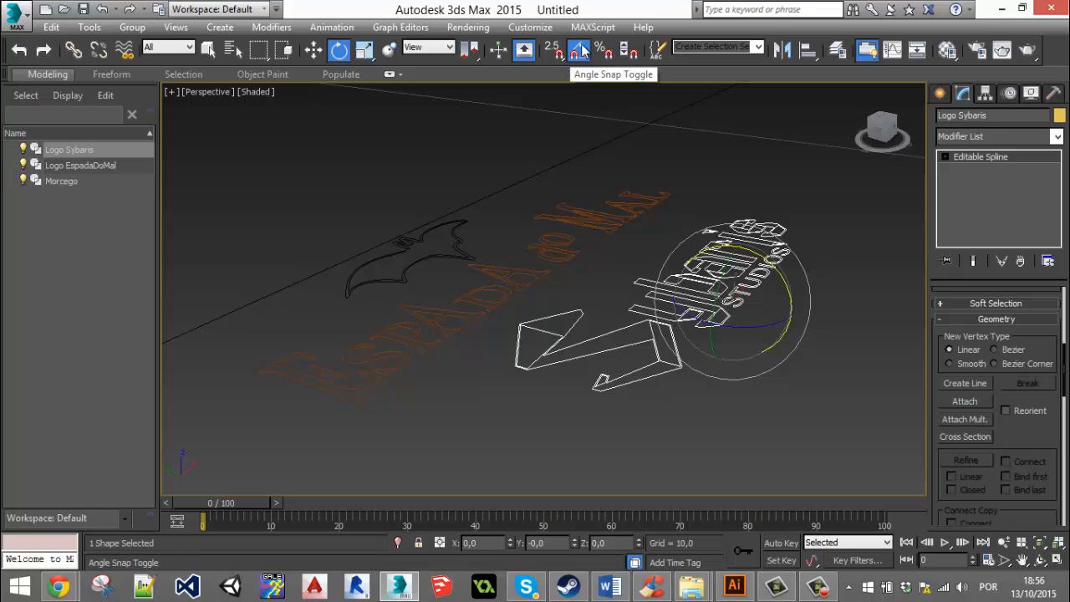
right_click(579, 52)
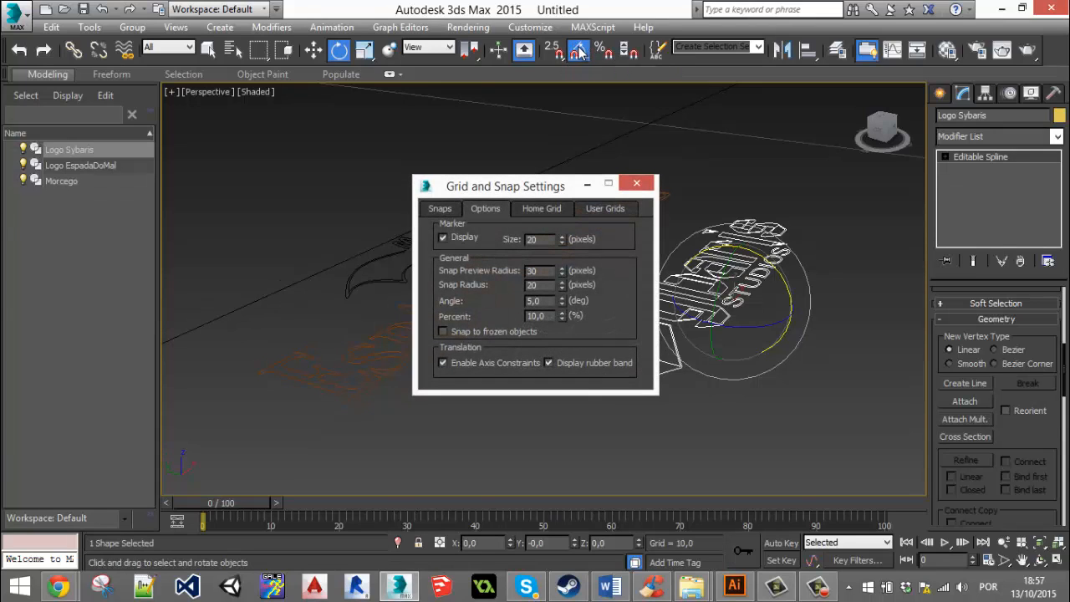
left_click(636, 183)
left_click_drag(756, 253, 811, 292)
Stand Logo EspadaDoMal upright by setting its X rotation to 90 degrees.
left_click(472, 319)
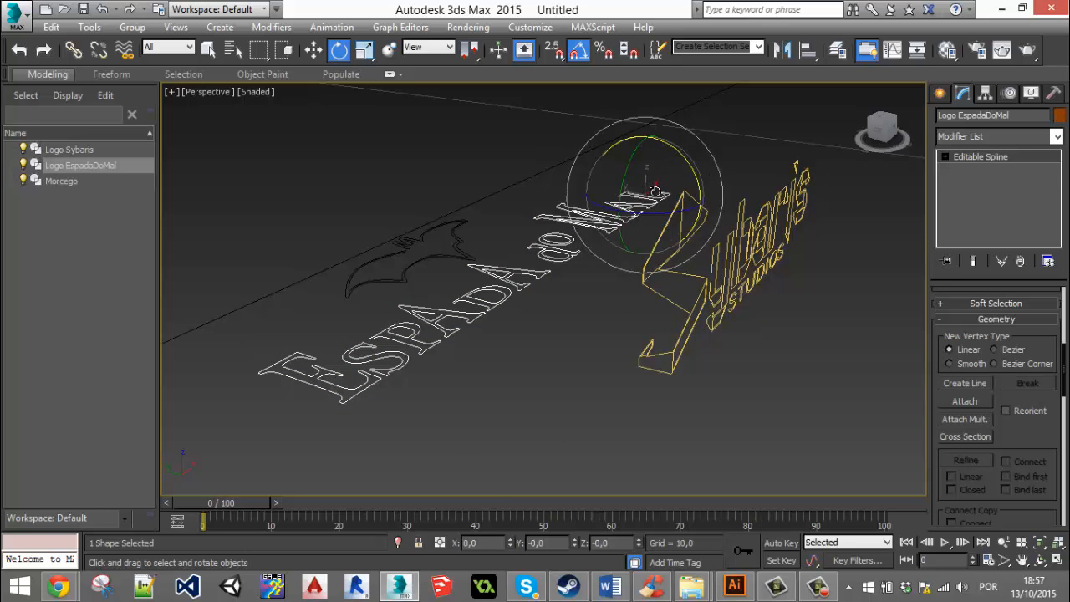
scroll(650, 193, "up", 6)
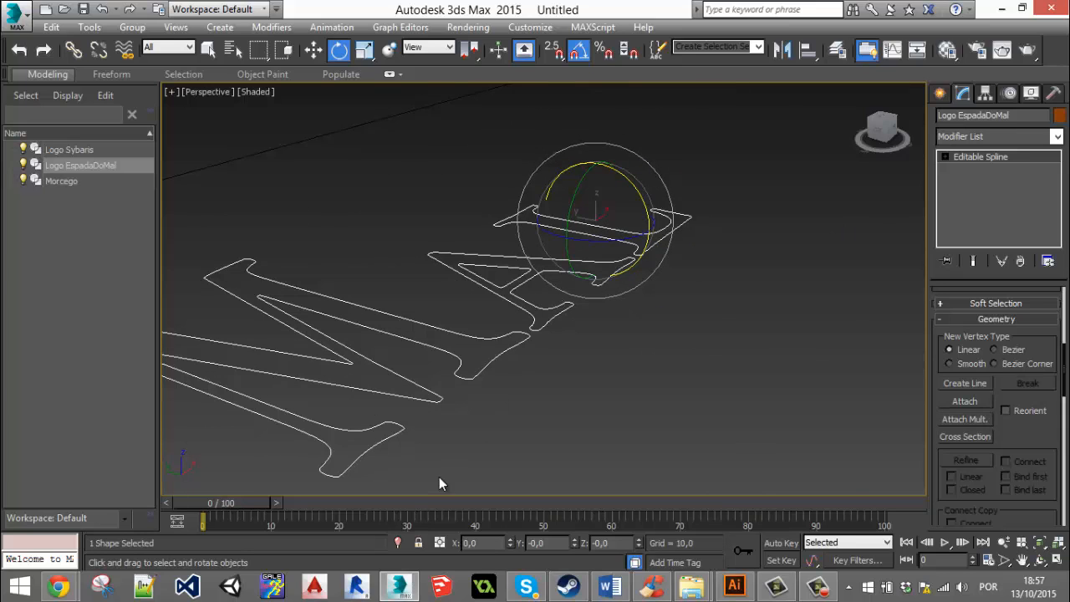
double_click(482, 543)
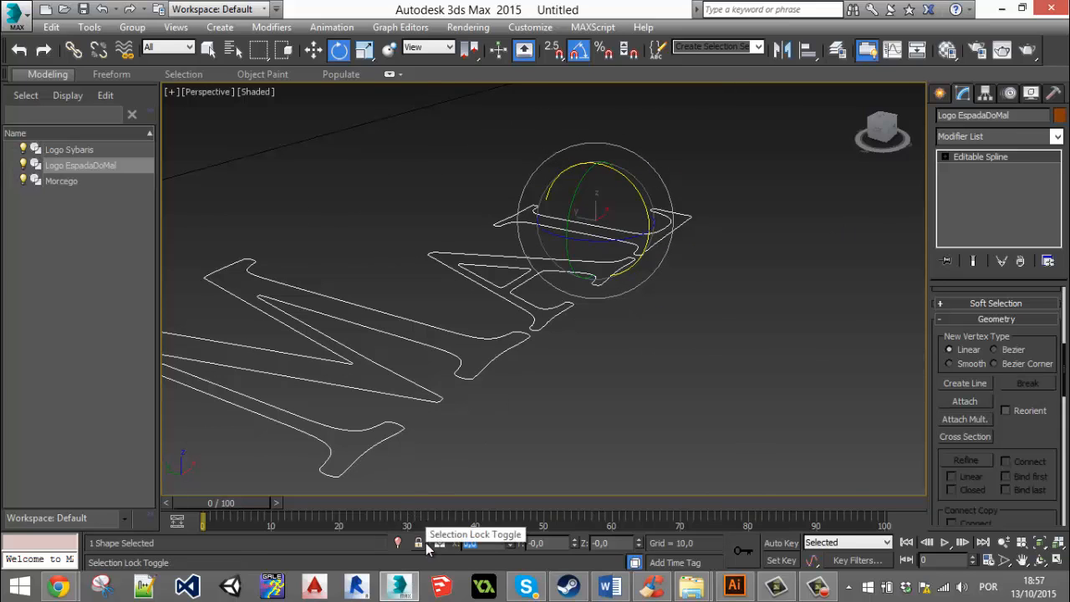
type("90")
key("Return")
scroll(599, 282, "down", 5)
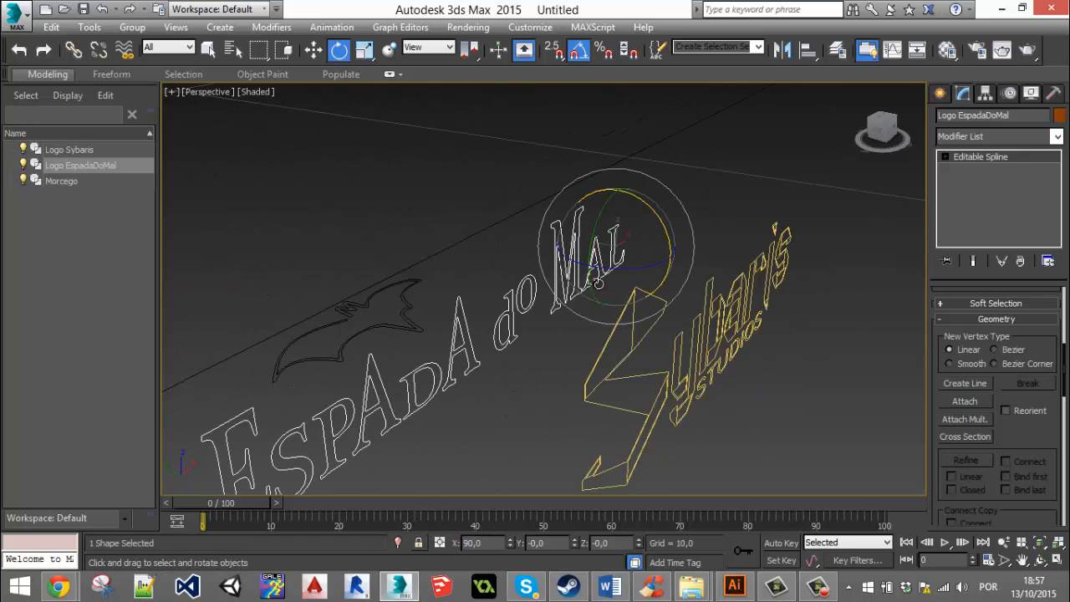
Stand the Morcego bat outline upright by setting its X rotation to 90 degrees.
left_click(409, 327)
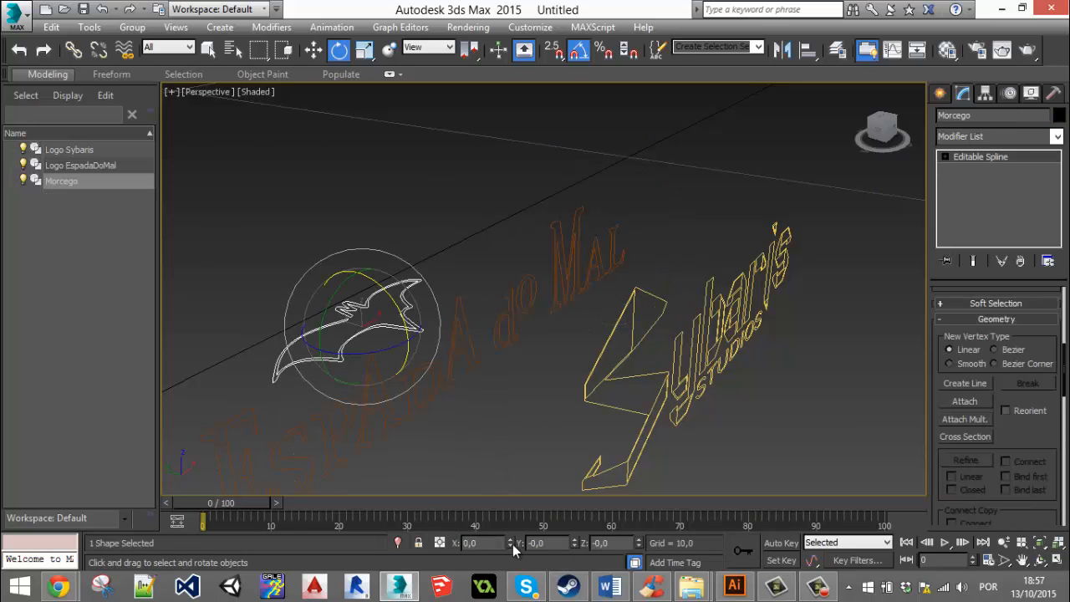
double_click(489, 543)
type("90")
key("Return")
middle_click_drag(578, 275, 645, 231)
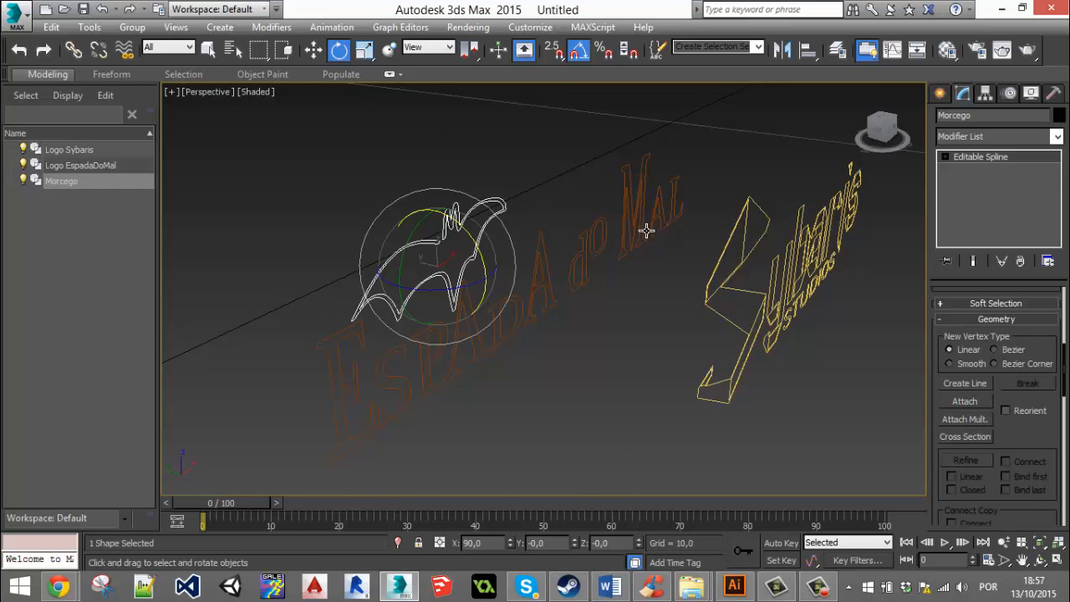
Move Logo Sybaris along the X axis to about -2.3, clear of the other two splines.
scroll(646, 232, "down", 5)
middle_click_drag(596, 333, 548, 333, "alt")
left_click(687, 260)
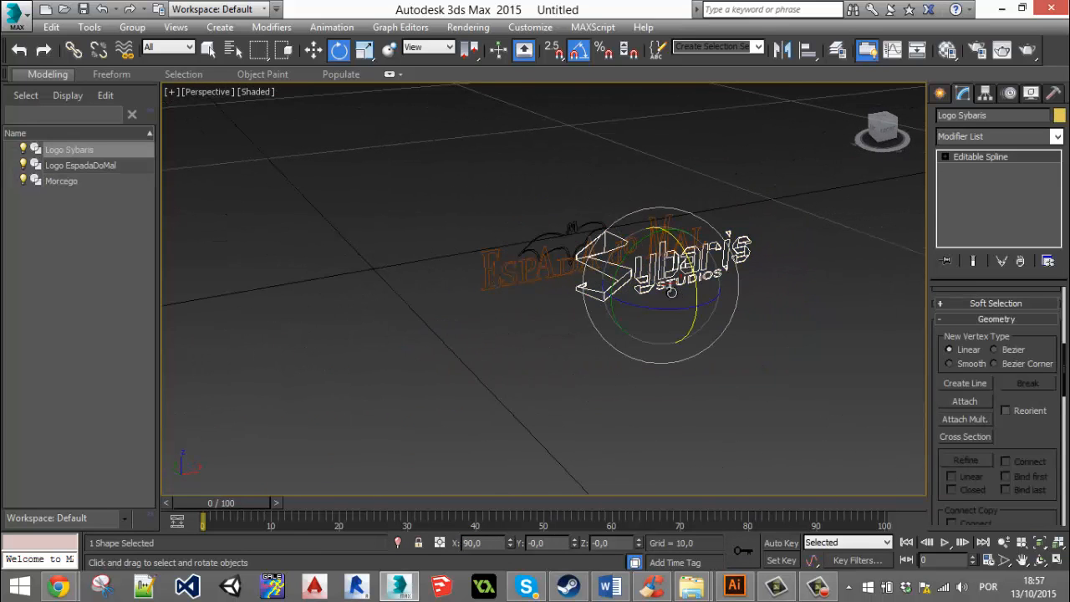
middle_click_drag(684, 265, 642, 289, "alt")
left_click(313, 51)
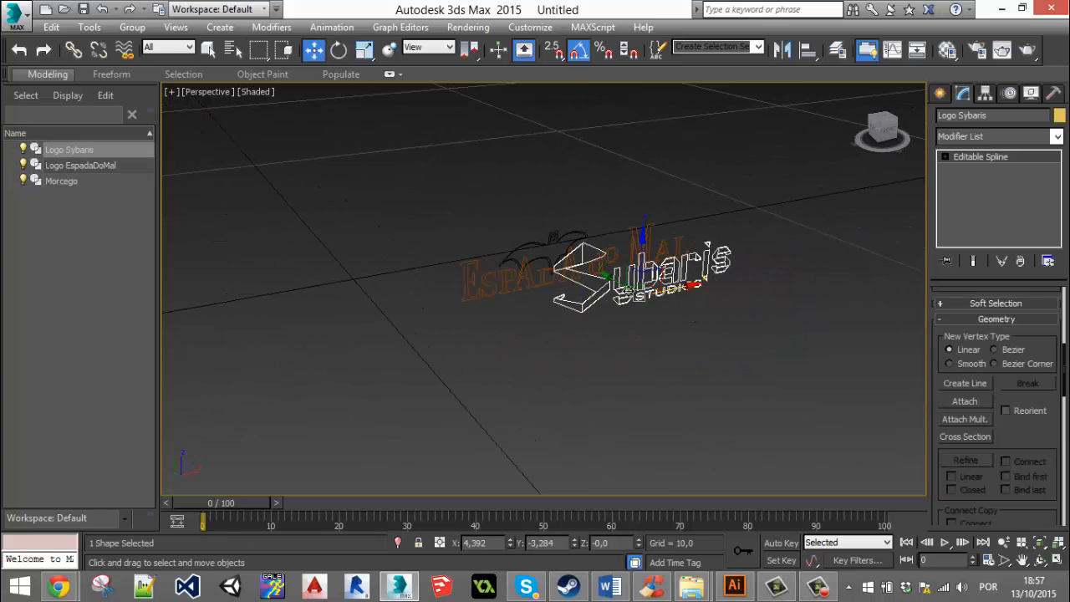
left_click_drag(629, 292, 554, 294)
Move Logo EspadaDoMal along the X axis to about 10.14 and raise the Morcego bat outline along Z.
left_click(560, 270)
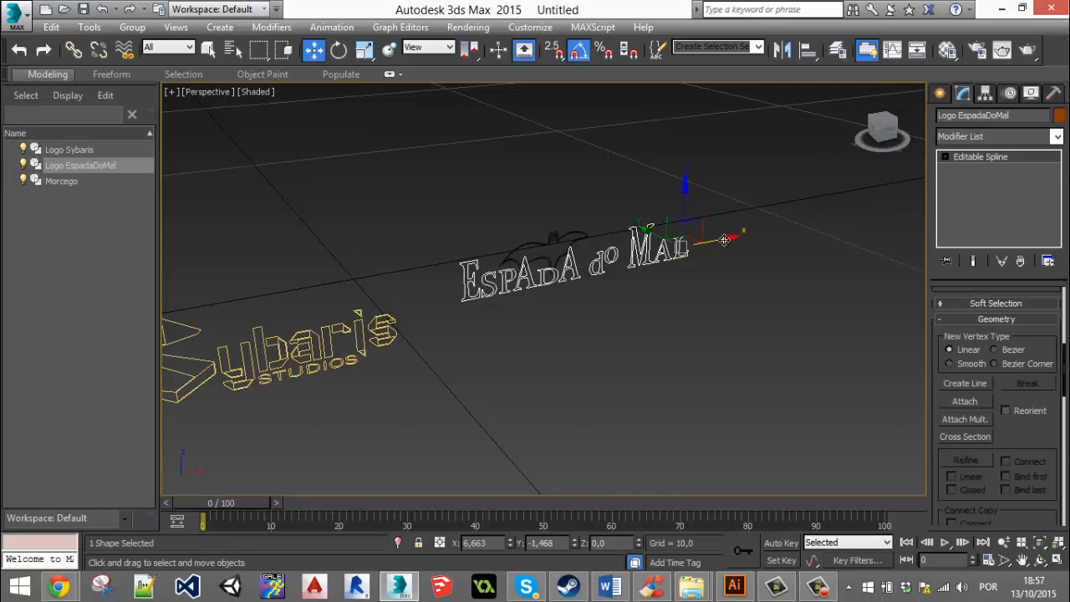
left_click_drag(693, 258, 809, 218)
left_click(553, 236)
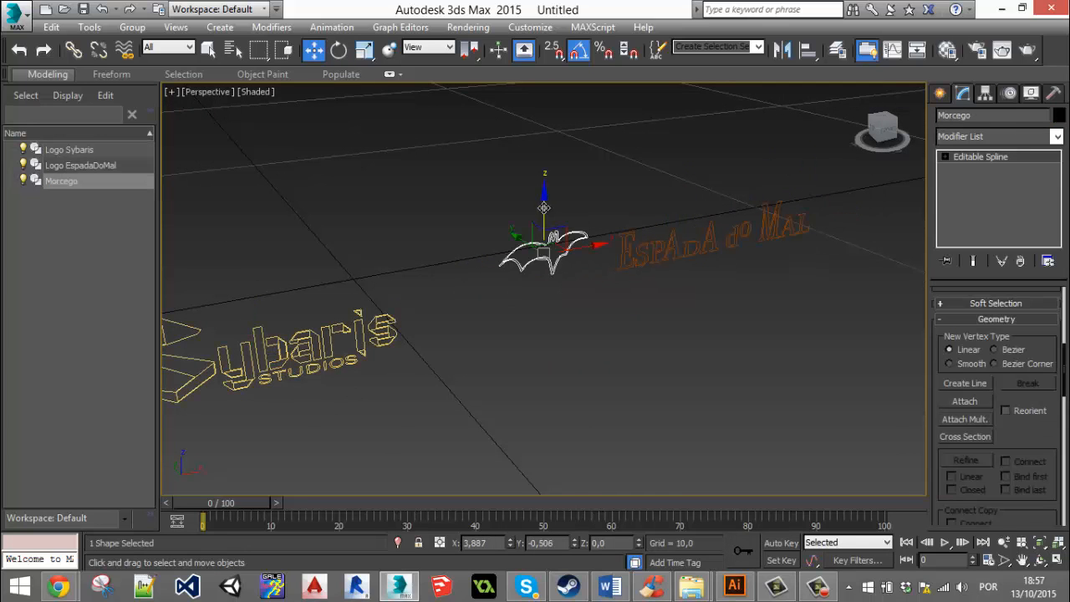
left_click_drag(543, 207, 554, 146)
left_click(642, 156)
Center the pivot of Logo EspadaDoMal to the object using Affect Pivot Only.
scroll(673, 279, "up", 4)
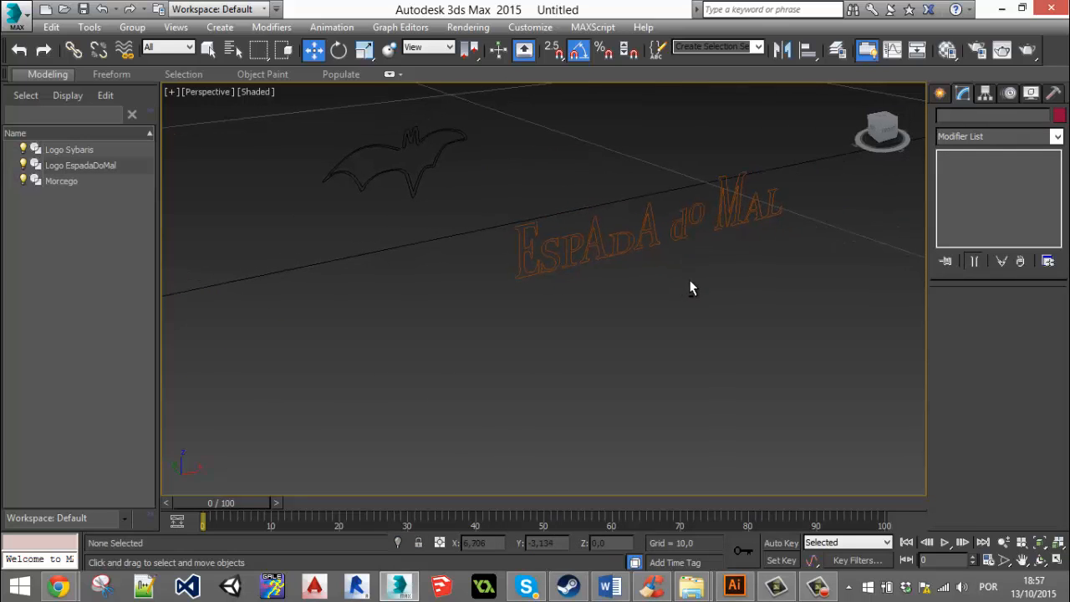
left_click(638, 242)
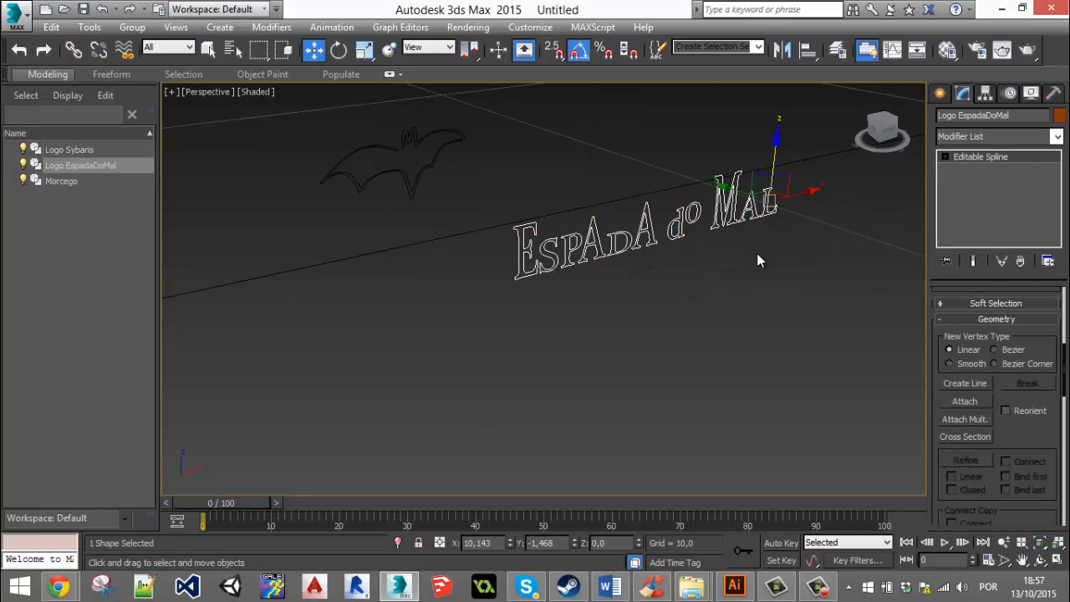
left_click(986, 93)
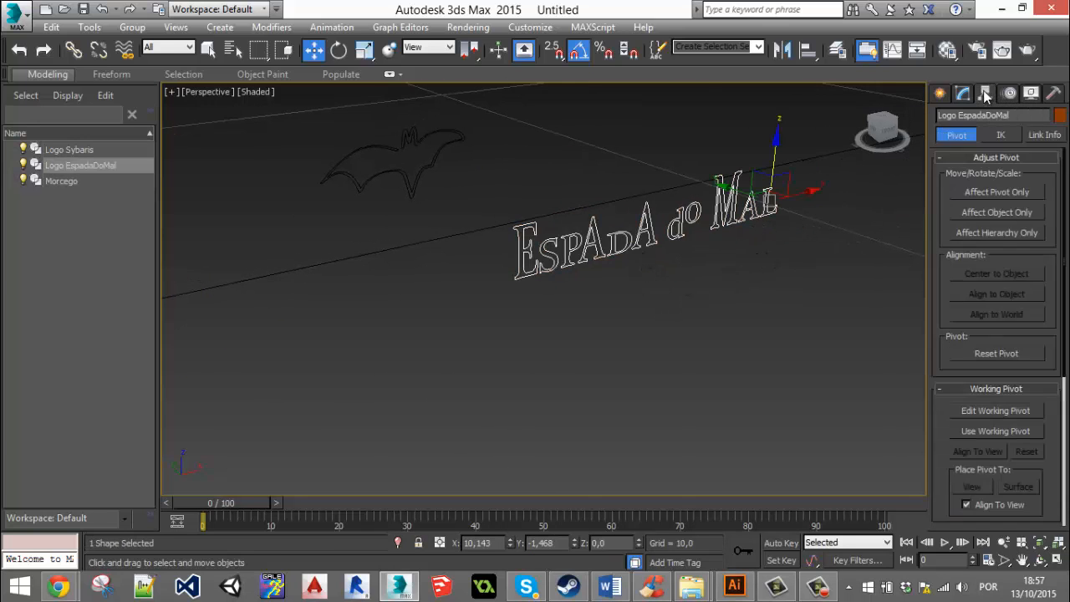
left_click(988, 191)
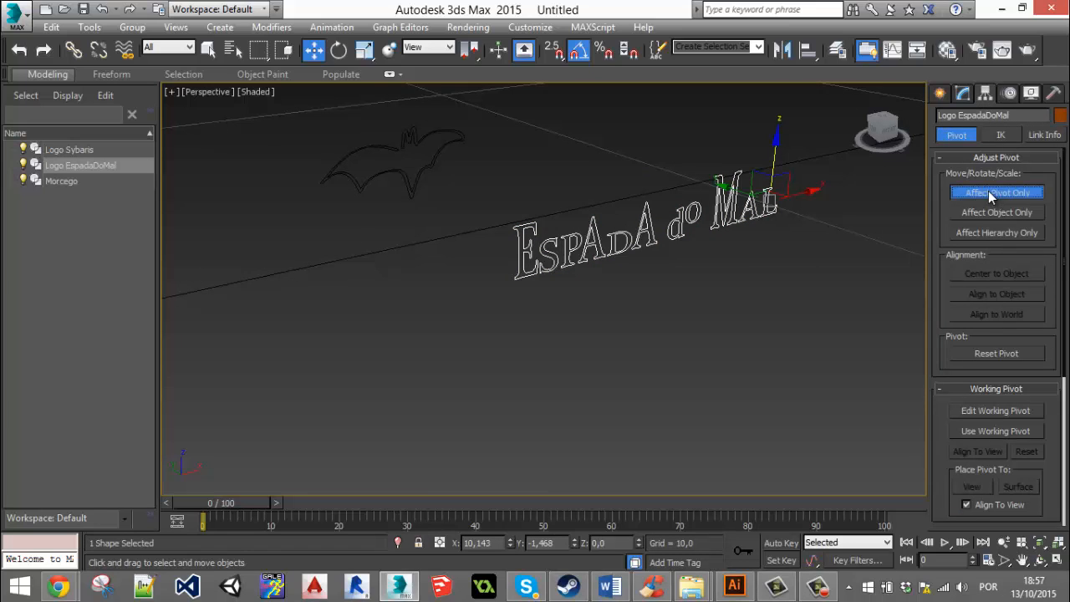
left_click(993, 273)
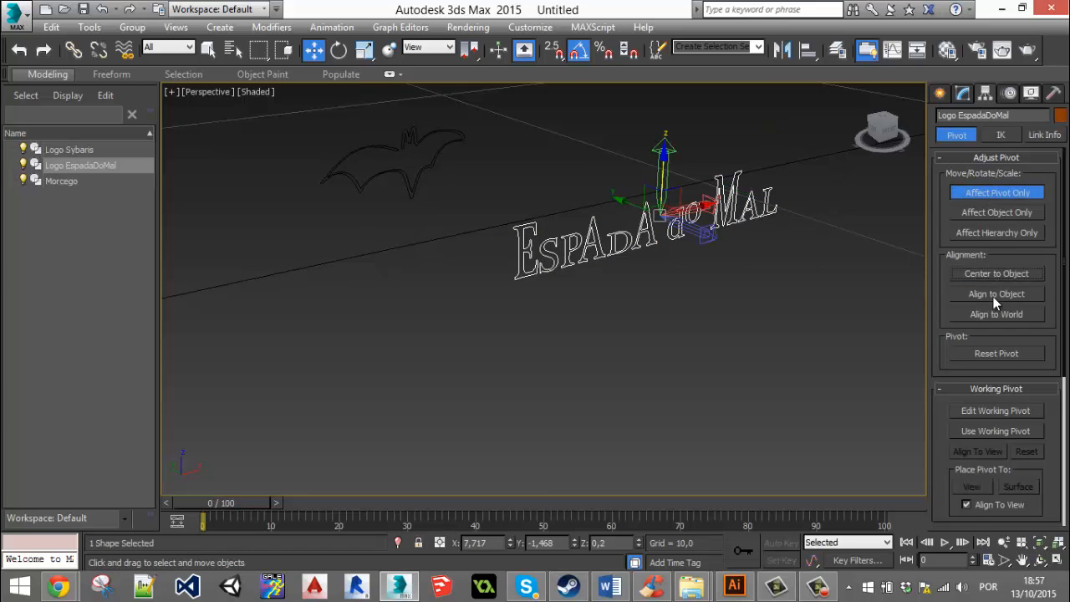
left_click(993, 196)
Center the pivot of Logo Sybaris to the object using Affect Pivot Only.
middle_click_drag(709, 255, 644, 239, "alt")
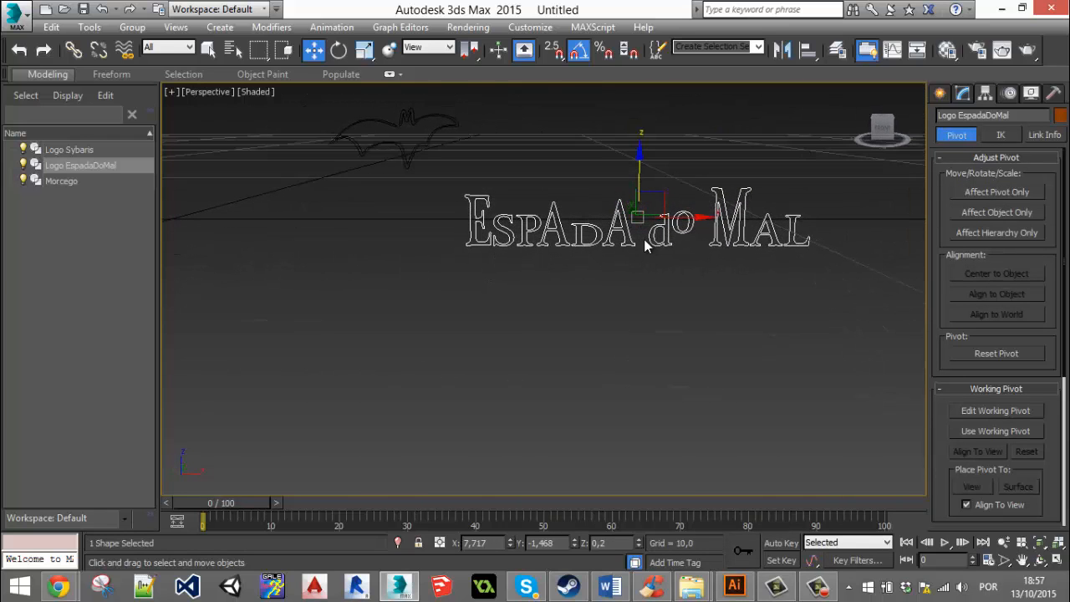
left_click(697, 349)
middle_click_drag(792, 289, 891, 294)
scroll(803, 272, "down", 5)
left_click(428, 249)
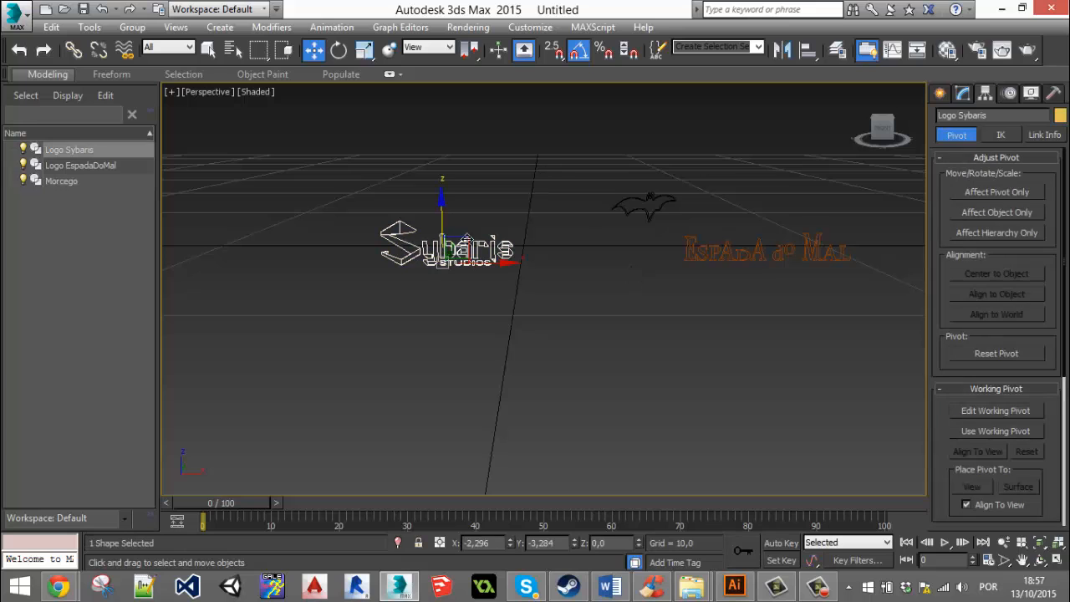
left_click(995, 192)
left_click(988, 274)
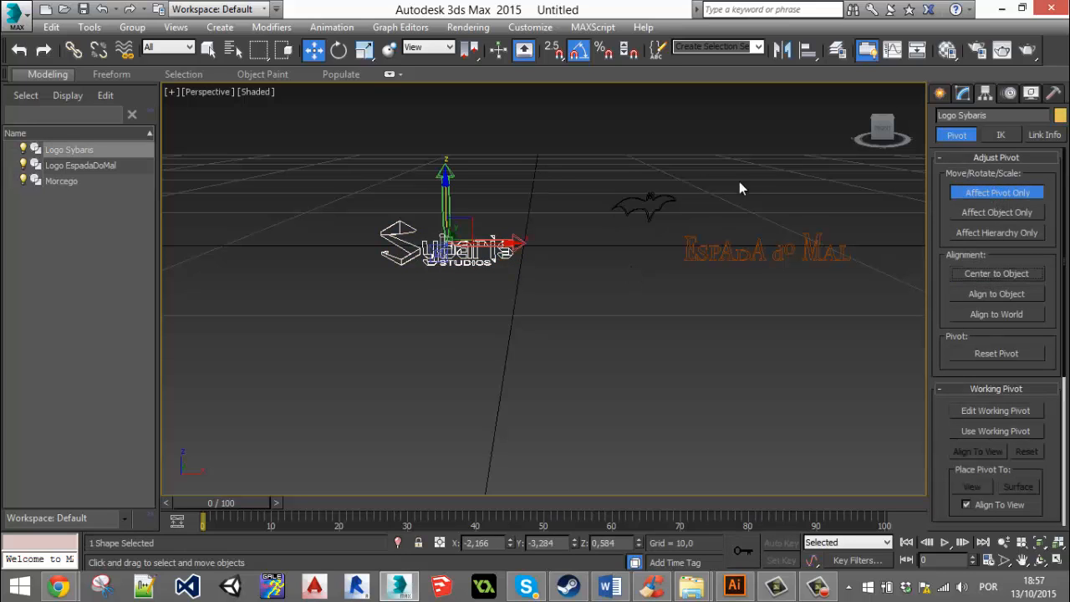
Center the pivot of the Morcego bat outline to the object and leave pivot editing.
left_click(666, 202)
left_click(976, 275)
left_click(744, 317)
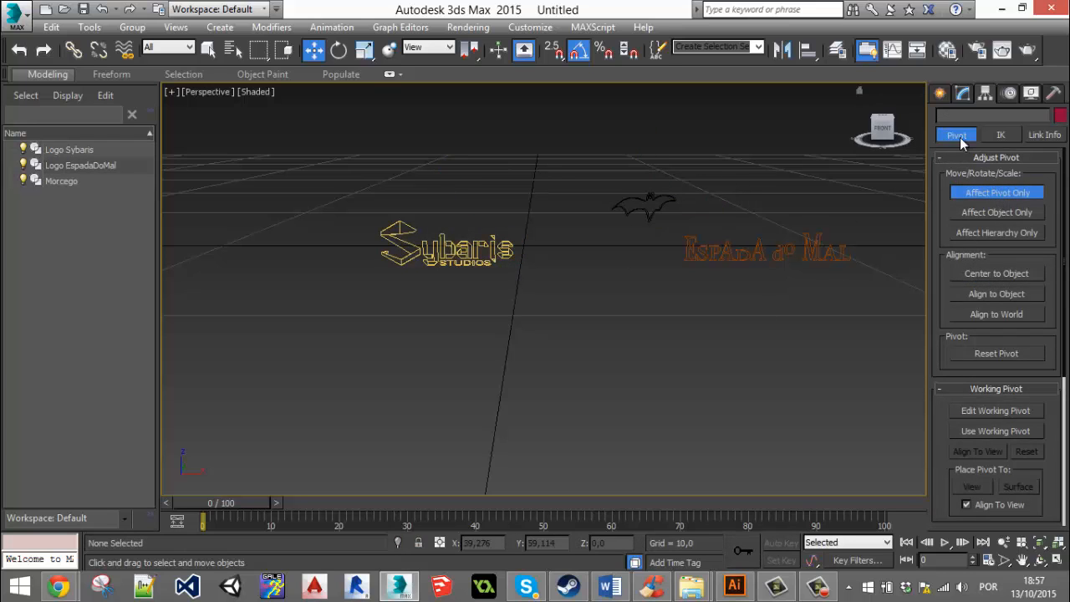
left_click(960, 136)
Apply a Bevel modifier to Logo EspadaDoMal and bring up its Bevel Values.
middle_click_drag(721, 338, 692, 337)
middle_click_drag(773, 253, 691, 289)
scroll(710, 275, "up", 5)
left_click(653, 295)
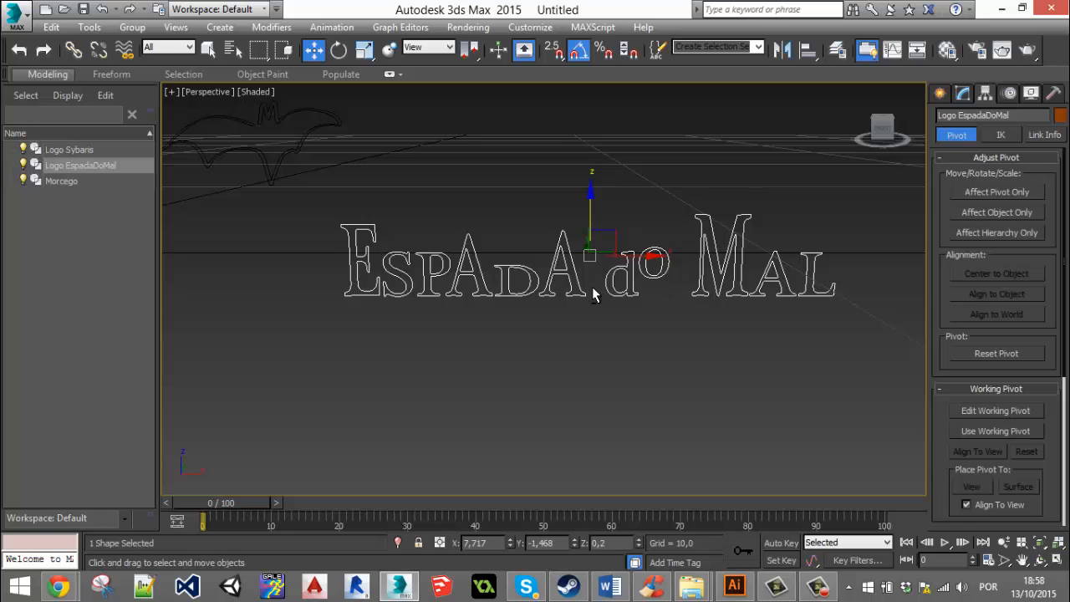
middle_click_drag(592, 287, 777, 244, "alt")
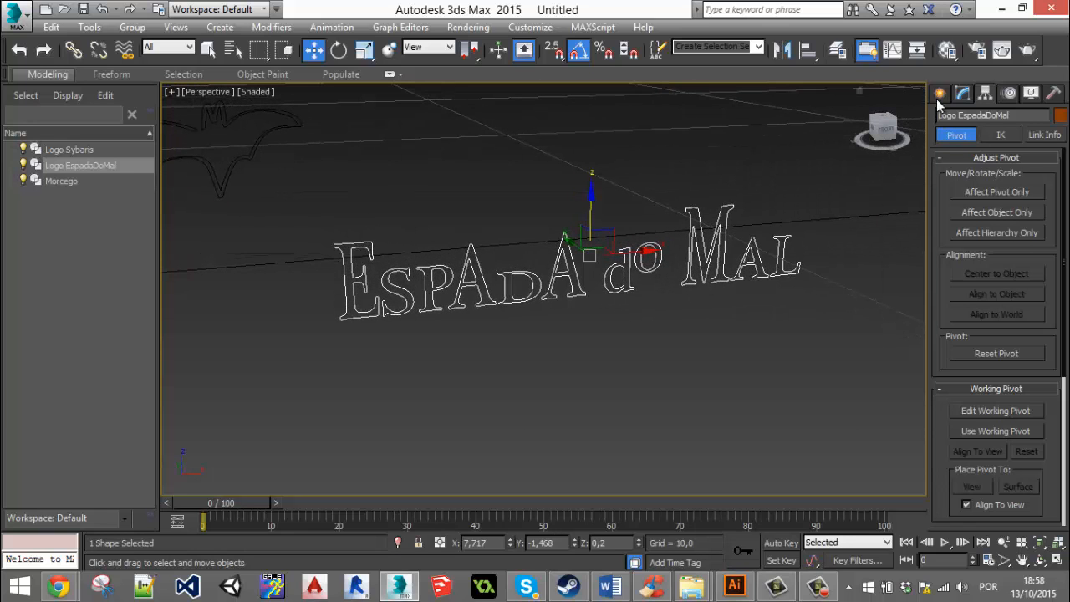
left_click(962, 94)
left_click(1056, 139)
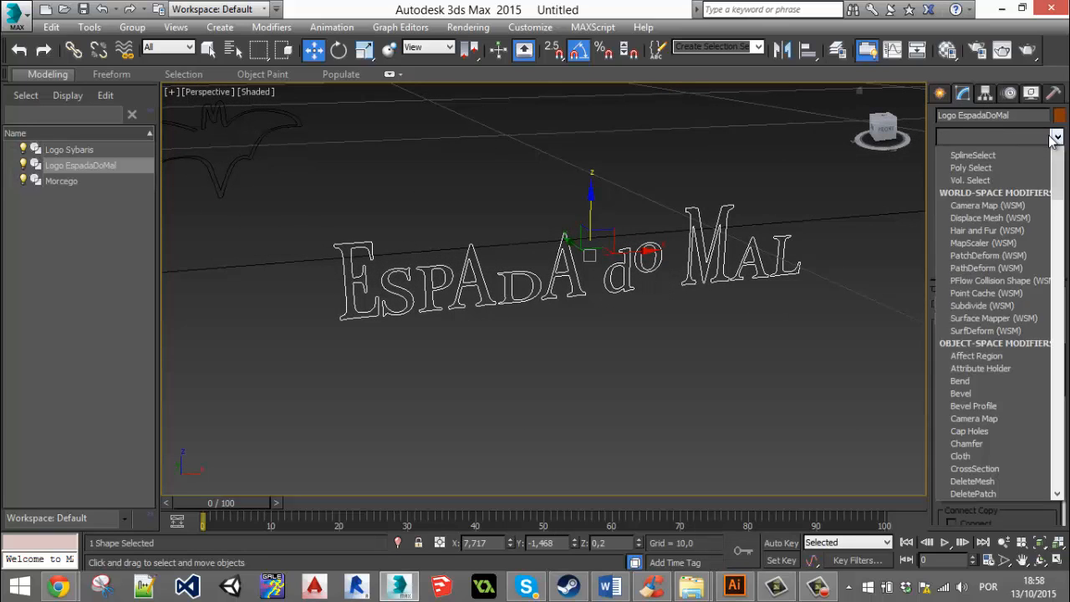
key("b")
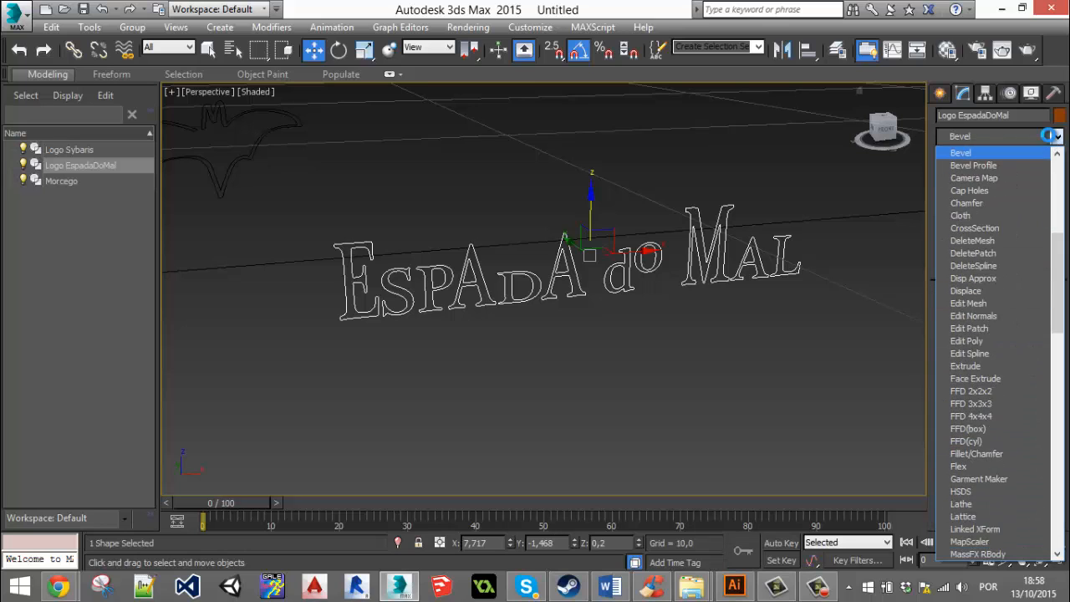
left_click(1000, 154)
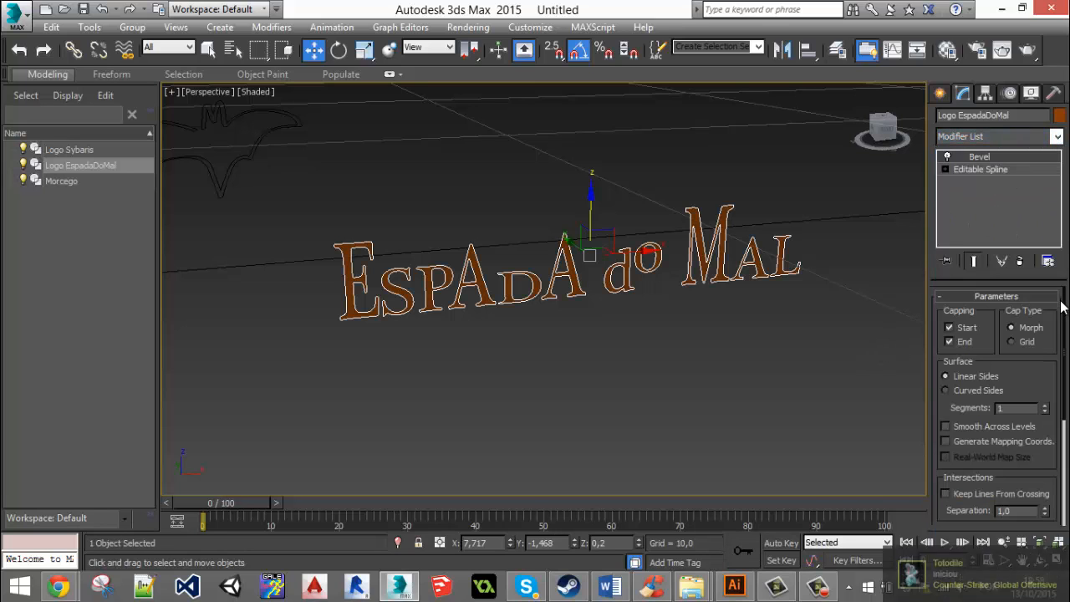
scroll(999, 402, "down", 5)
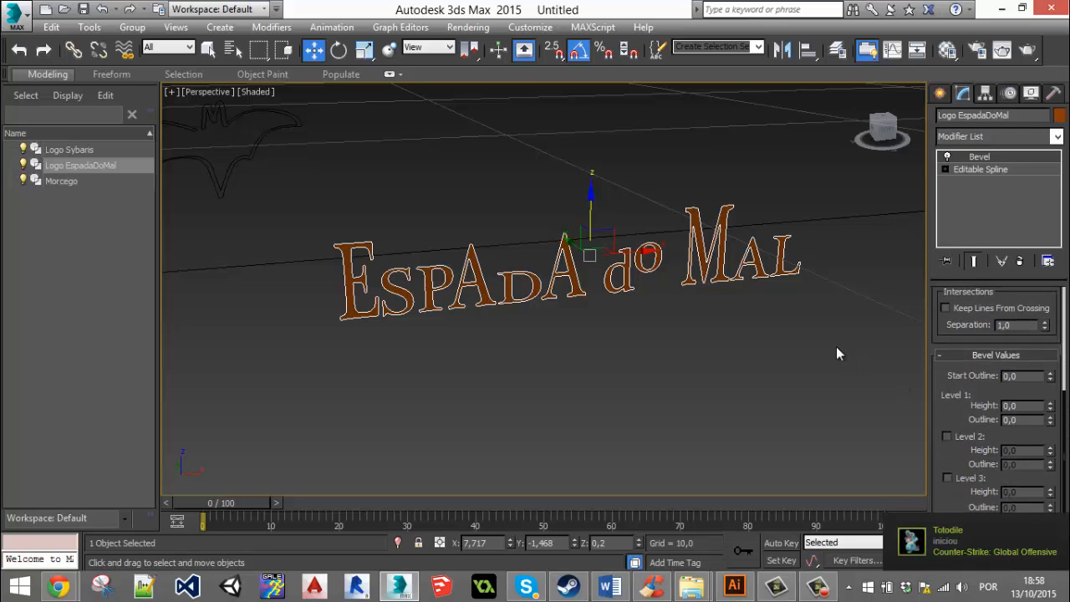
Place Logo EspadaDoMal at the world origin by resetting its X, Y and Z positions to 0.
middle_click_drag(574, 240, 592, 294, "alt")
scroll(582, 308, "up", 3)
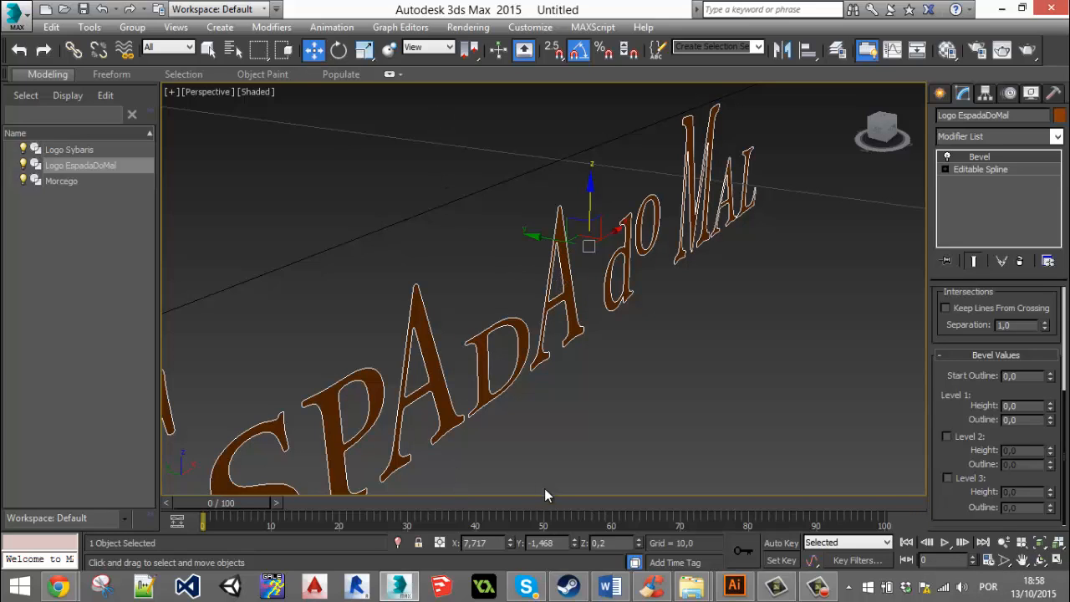
right_click(509, 542)
right_click(574, 545)
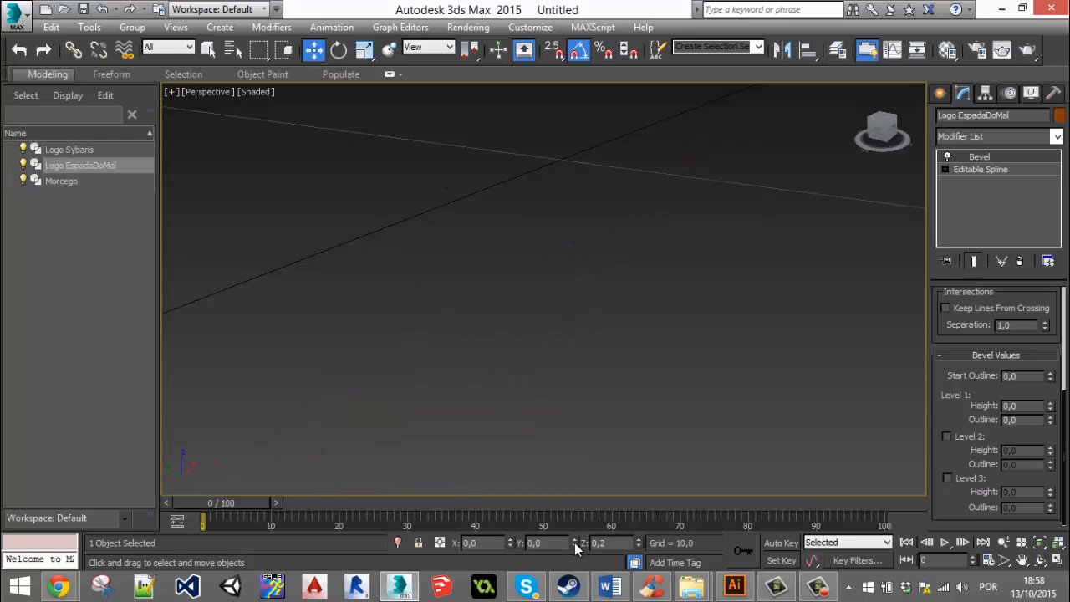
right_click(638, 545)
key("z")
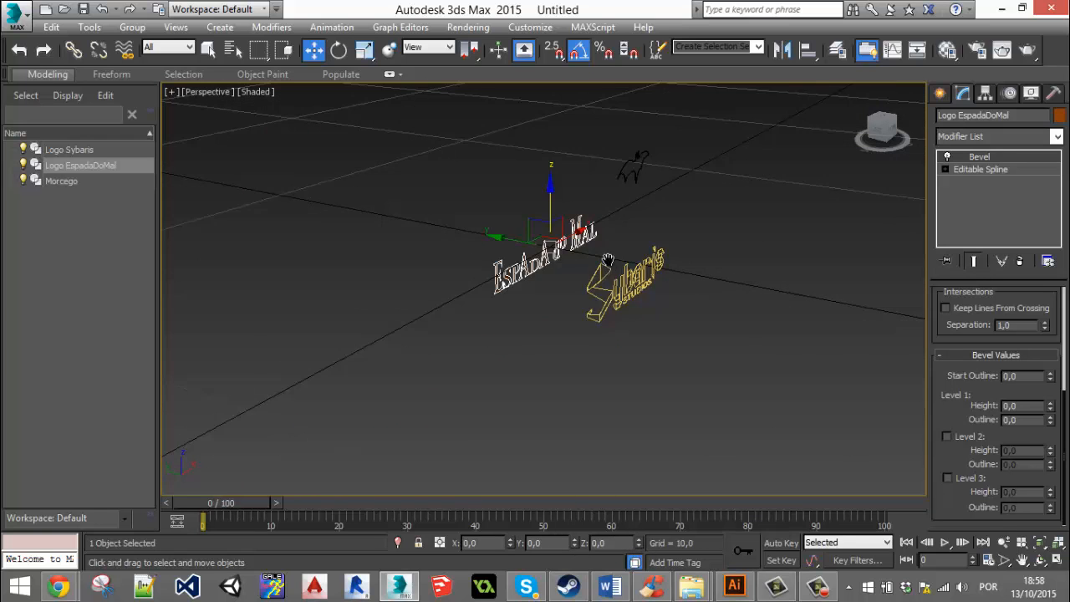
Hide Logo Sybaris and Morcego so that only Logo EspadaDoMal stays displayed.
left_click(612, 294)
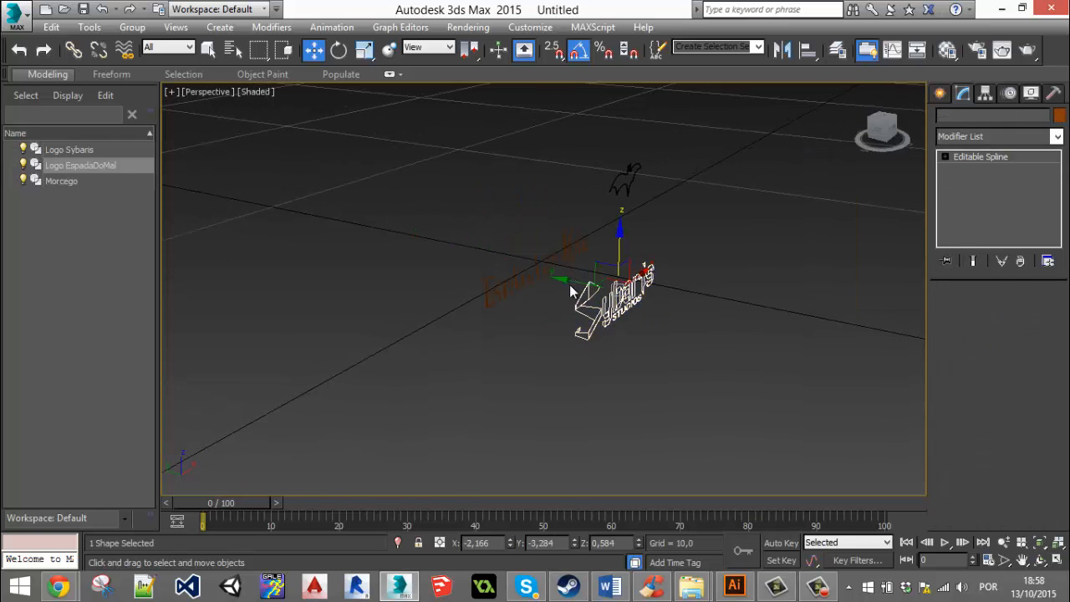
left_click(23, 149)
left_click(23, 180)
left_click(614, 278)
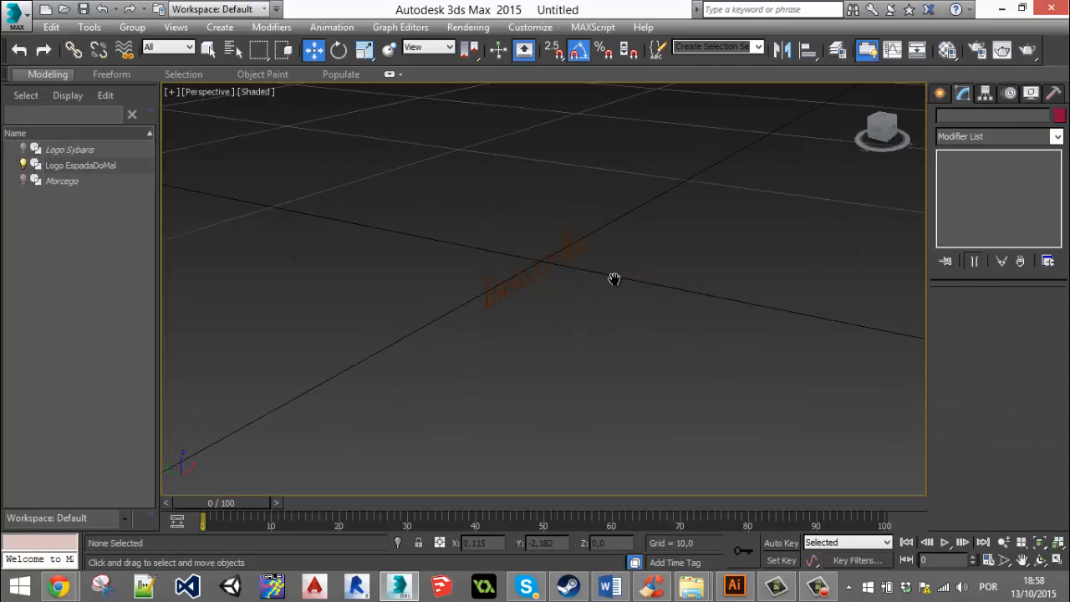
Set the Bevel modifier's Level 1 Height on Logo EspadaDoMal to -0,15.
middle_click_drag(614, 278, 533, 281)
scroll(533, 282, "up", 3)
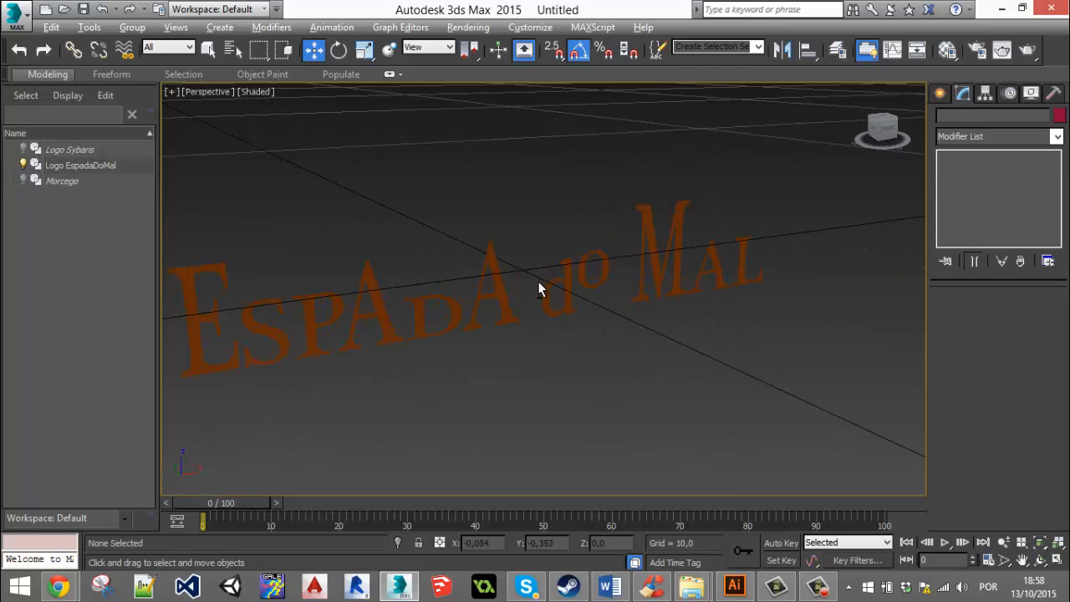
left_click(509, 301)
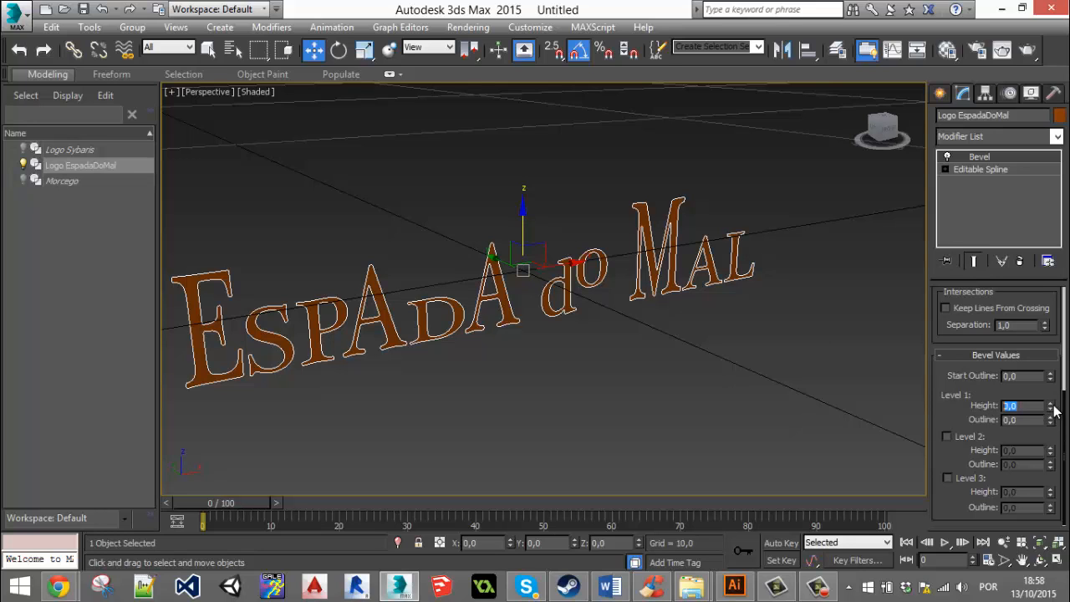
left_click_drag(1045, 404, 1049, 438)
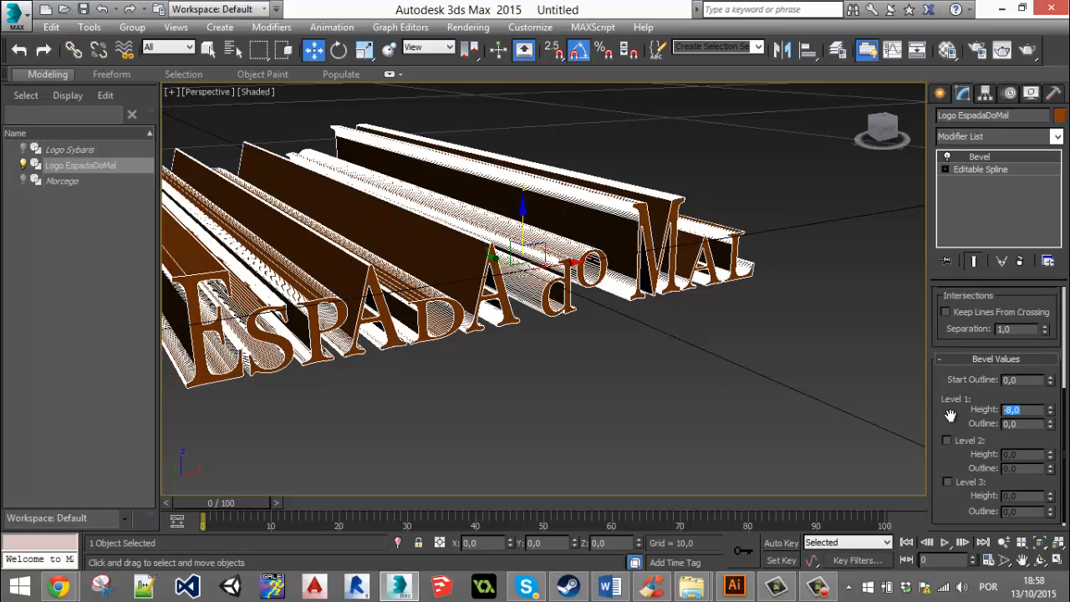
type("-0")
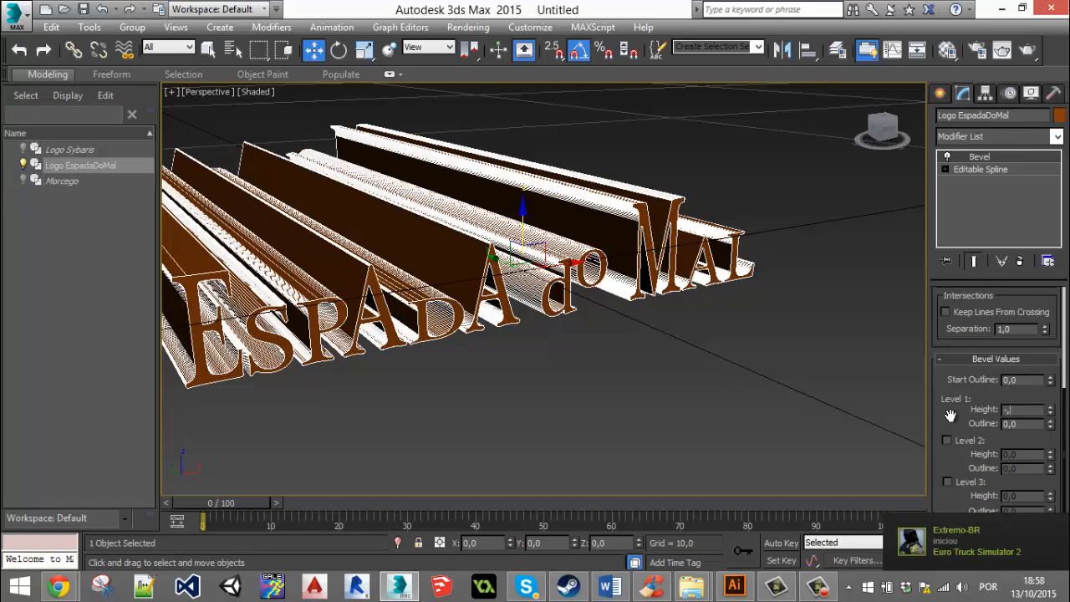
type(",15")
key("Return")
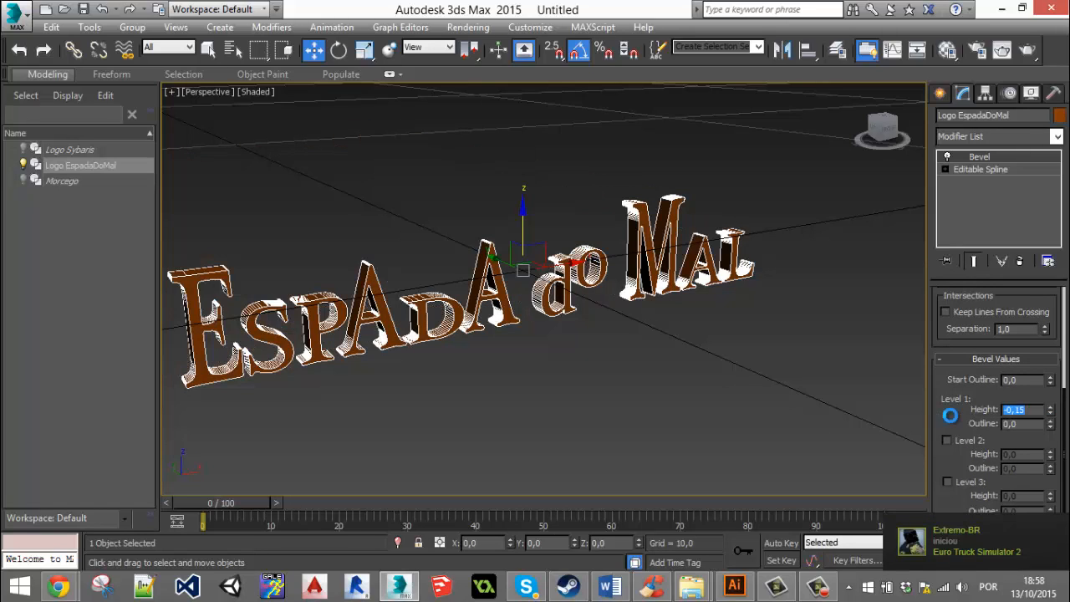
Set the Bevel modifier's Level 1 Outline on Logo EspadaDoMal to 0,15 and inspect the resulting letter shapes.
scroll(640, 261, "up", 8)
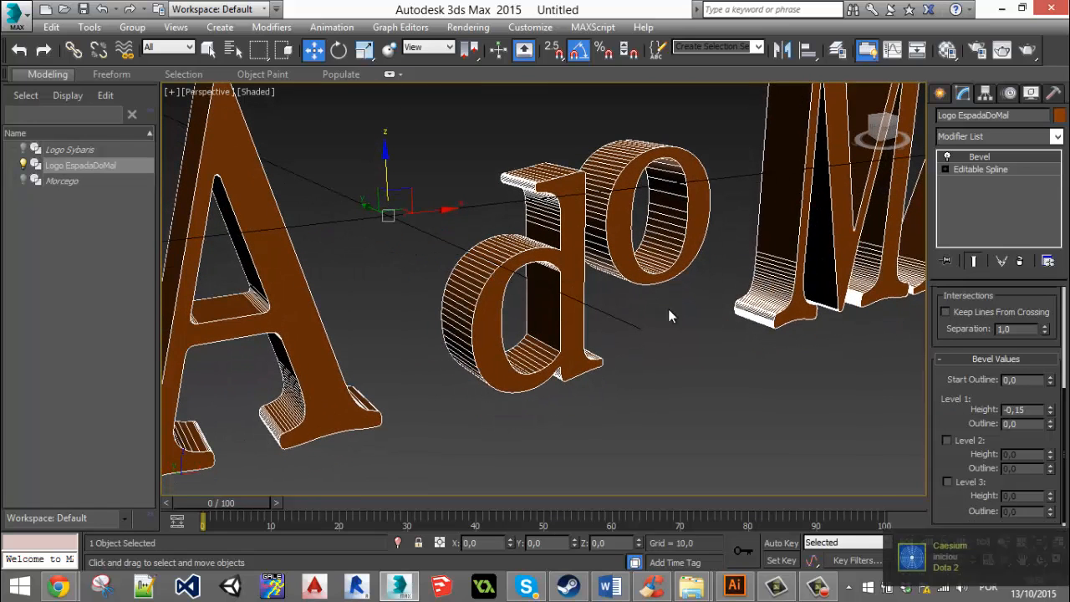
left_click(1032, 423)
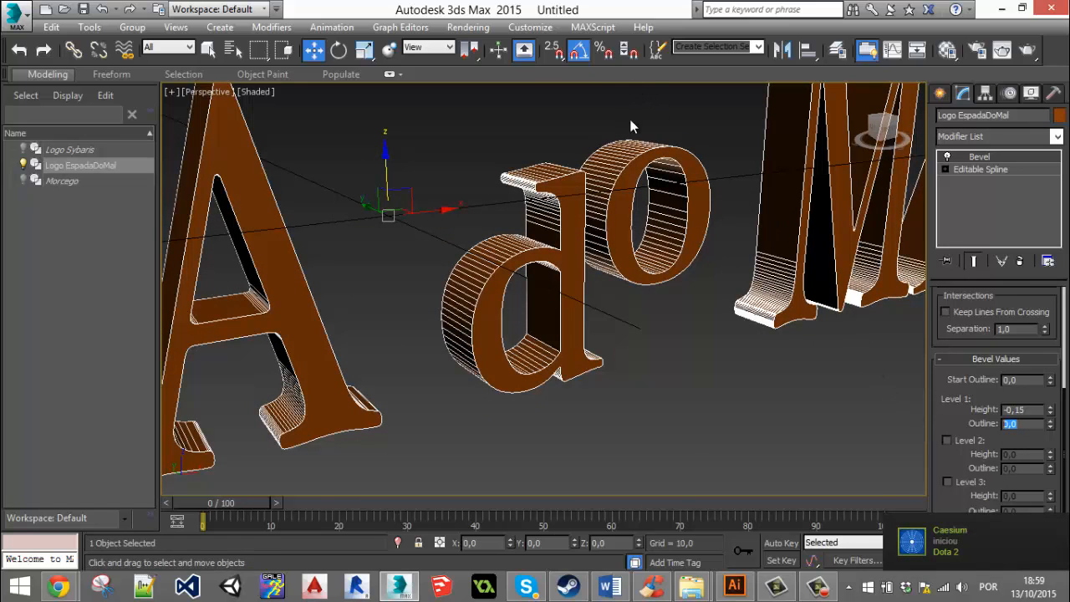
scroll(554, 214, "down", 5)
middle_click_drag(575, 235, 614, 189, "alt")
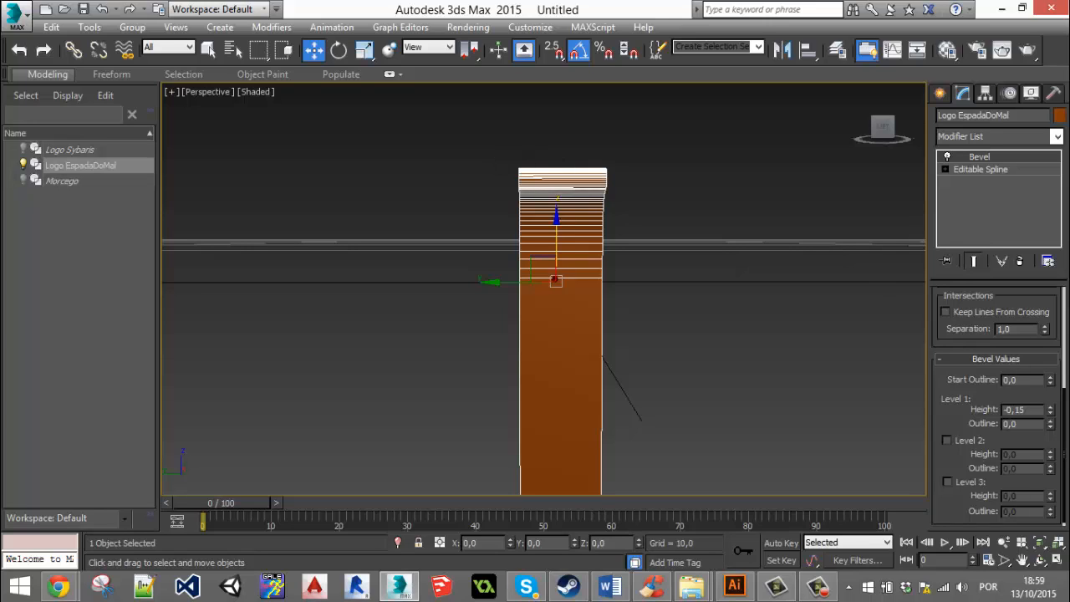
double_click(1018, 423)
key("Return")
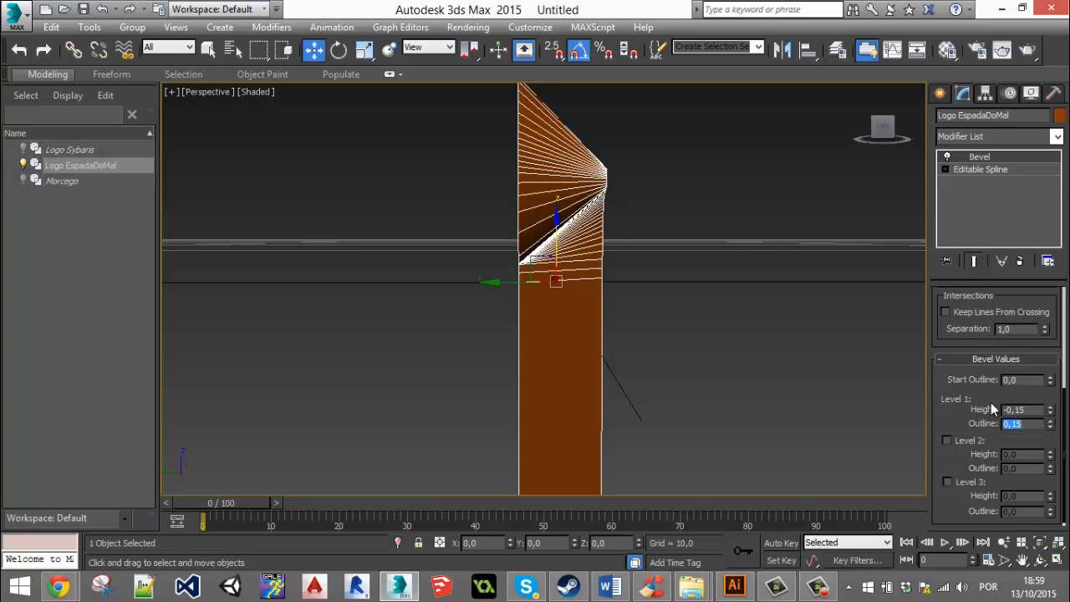
middle_click_drag(753, 335, 617, 312, "alt")
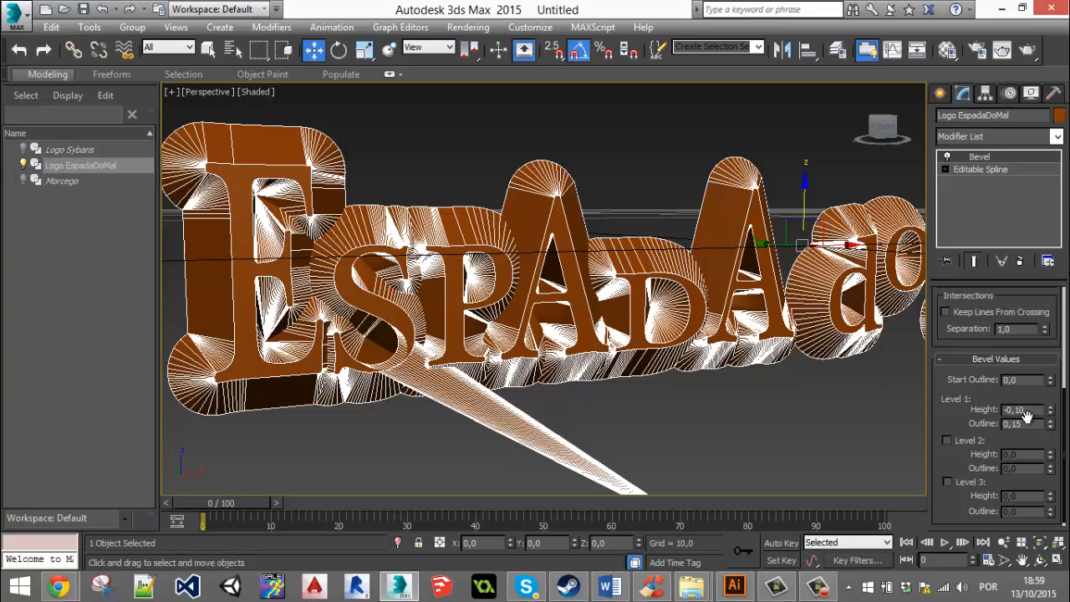
Set the Level 1 bevel height to -0,1 and outline to 0,1 on the EspadaDoMal logo.
left_click(1024, 410)
left_click(1027, 426)
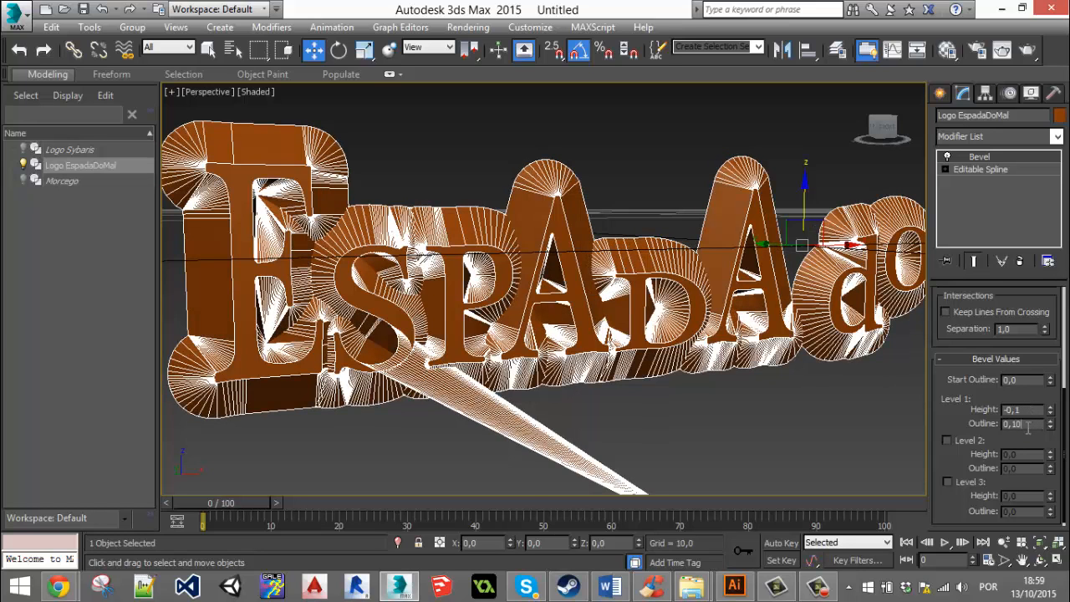
key("Return")
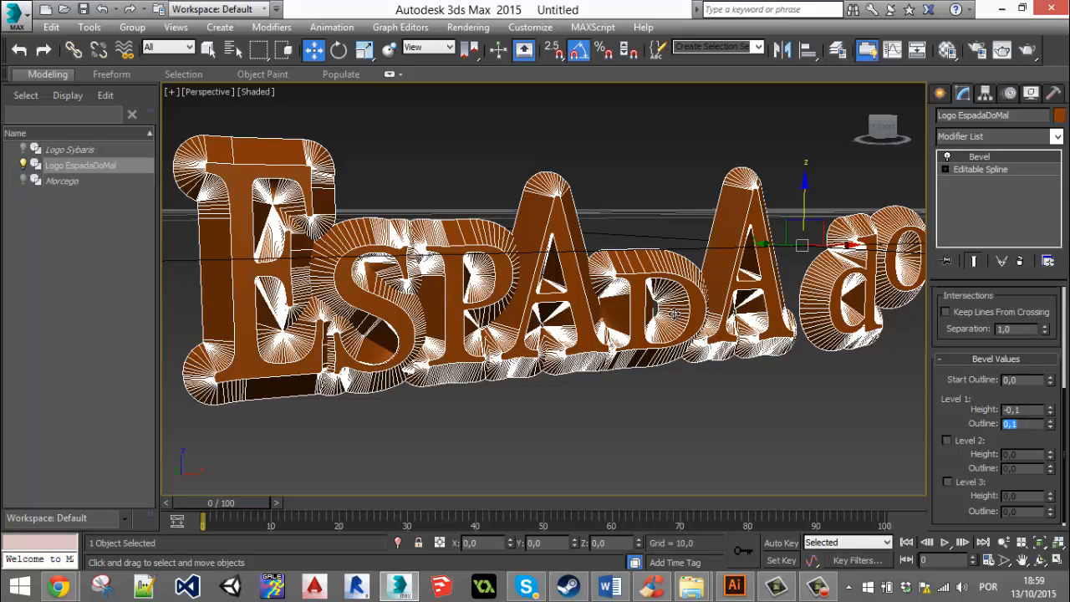
Set the logo's Level 1 bevel height to -0,05 and outline to 0,05.
middle_click_drag(674, 313, 635, 290, "alt")
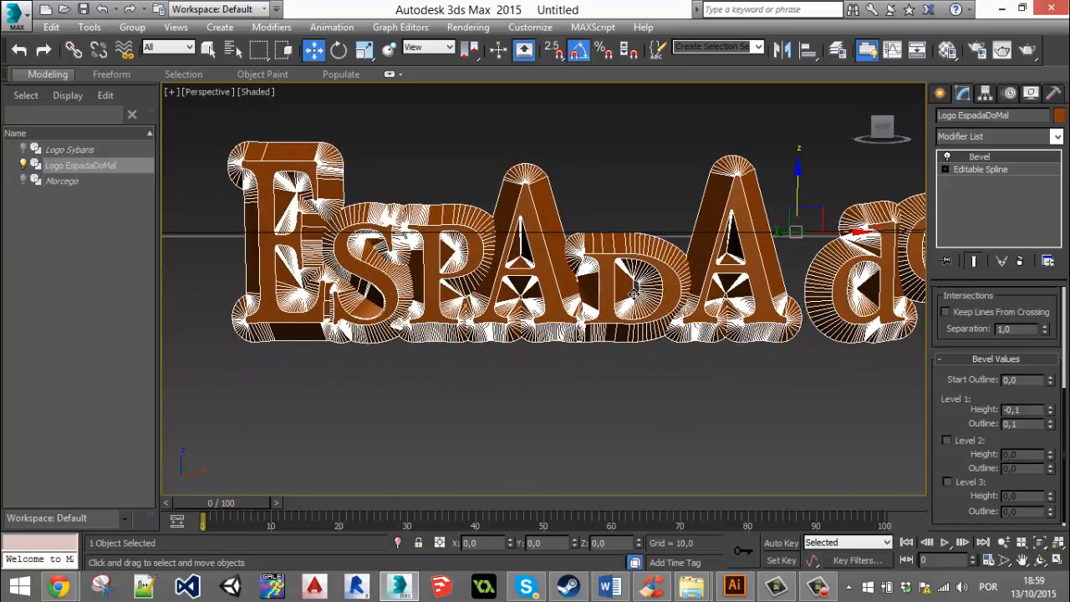
middle_click_drag(693, 258, 961, 376, "alt")
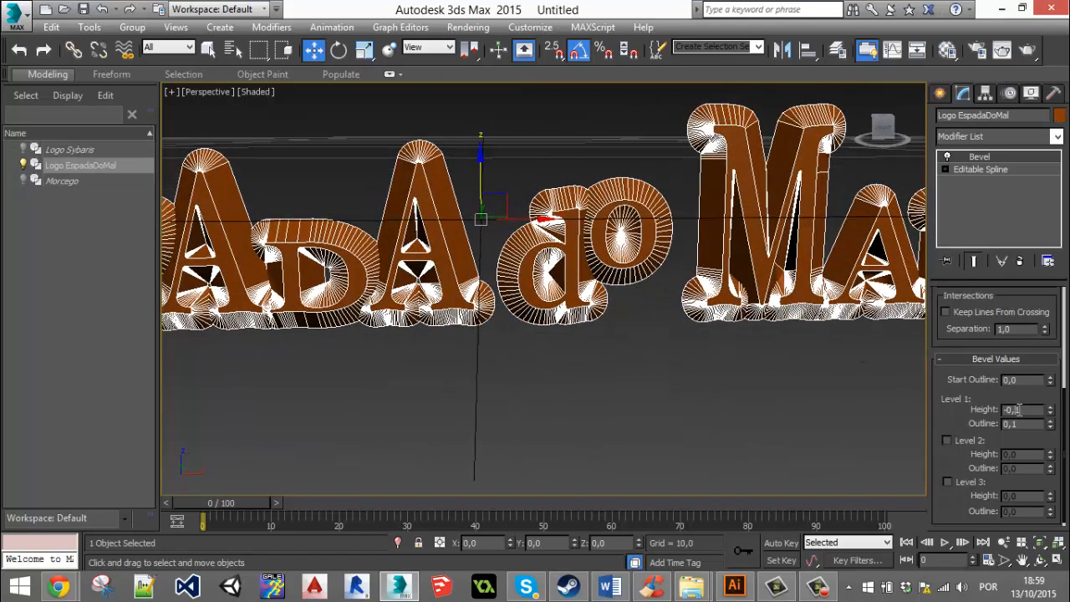
type("5")
key("Return")
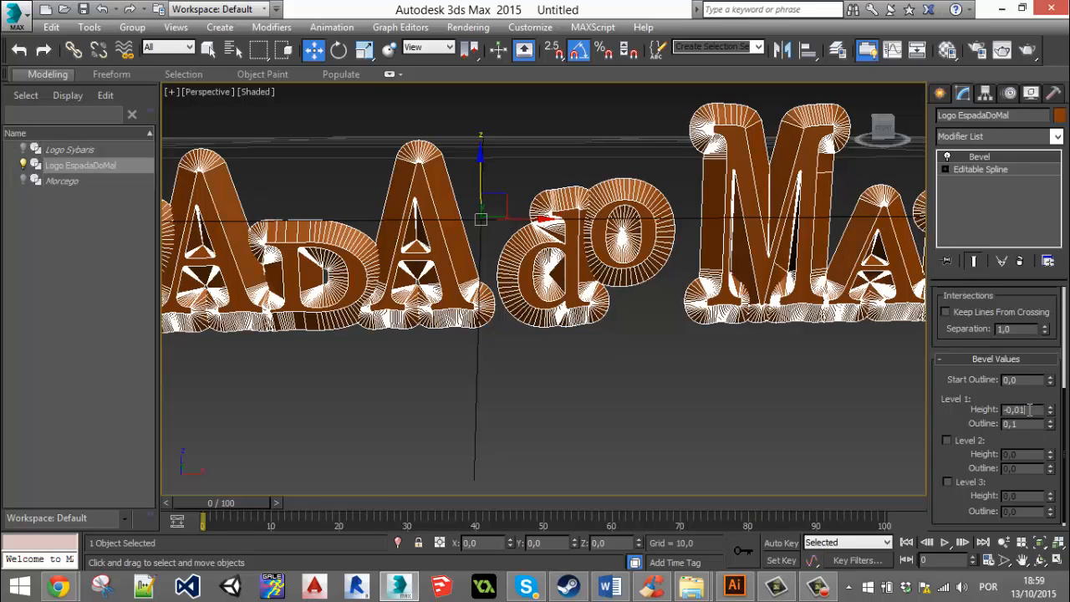
key("Return")
left_click(1036, 410)
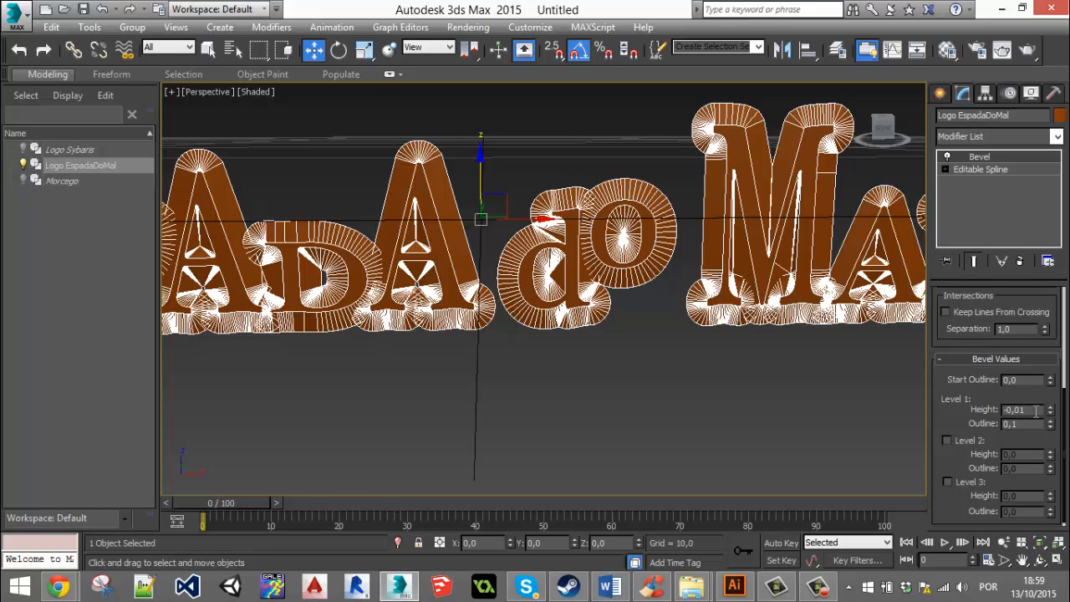
type("5")
key("Return")
left_click(1030, 424)
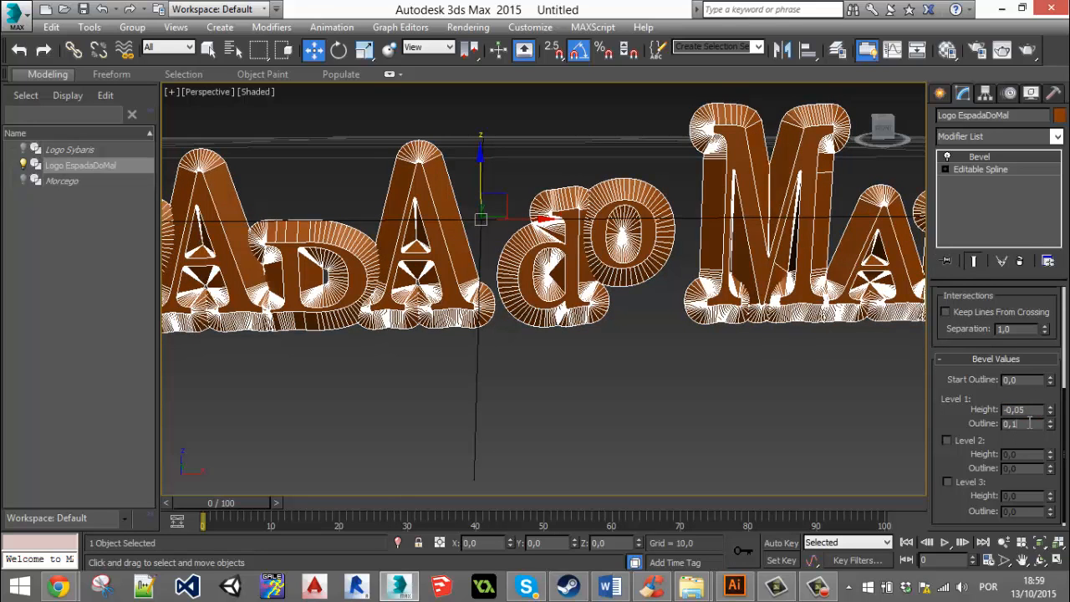
key("Return")
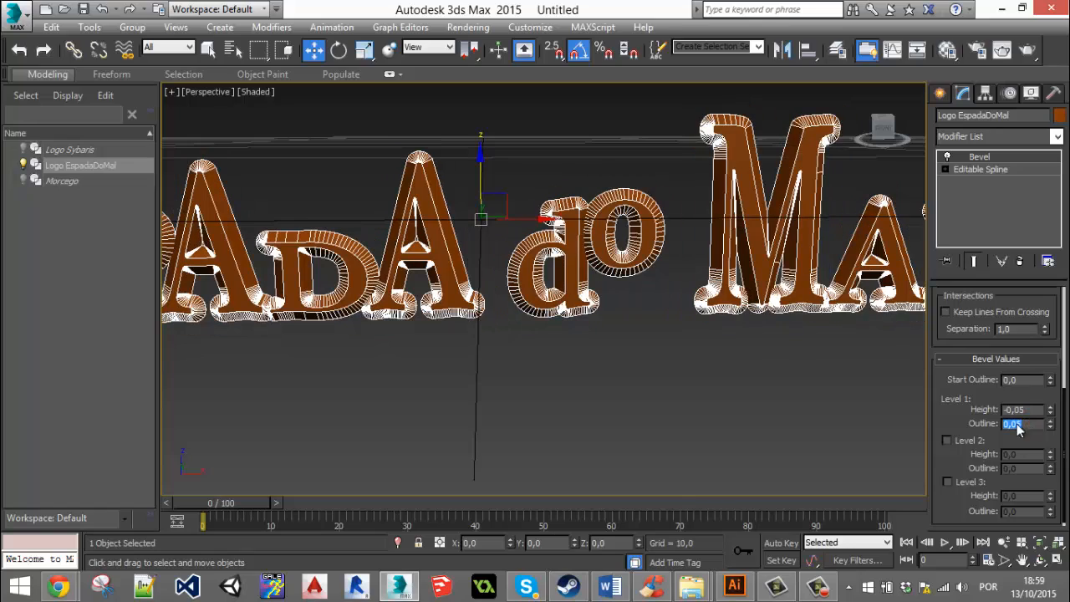
Enable Level 2 of the logo's bevel and set its height to -0,5.
middle_click_drag(671, 293, 737, 259)
middle_click_drag(615, 270, 850, 266)
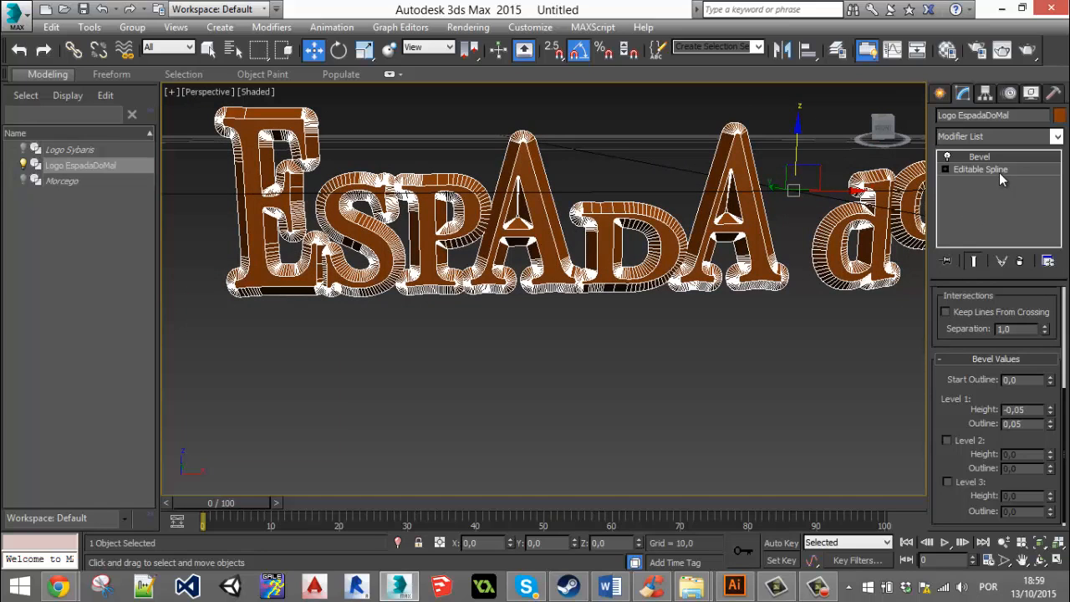
middle_click_drag(728, 370, 637, 351)
middle_click_drag(755, 390, 859, 390, "alt")
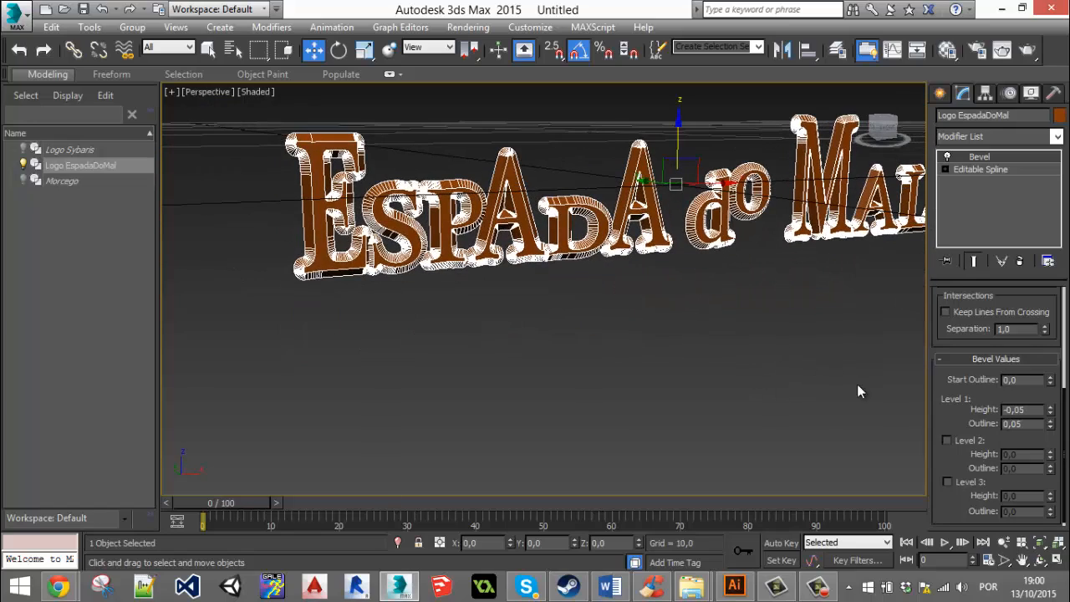
left_click(946, 440)
middle_click_drag(628, 322, 709, 306, "alt")
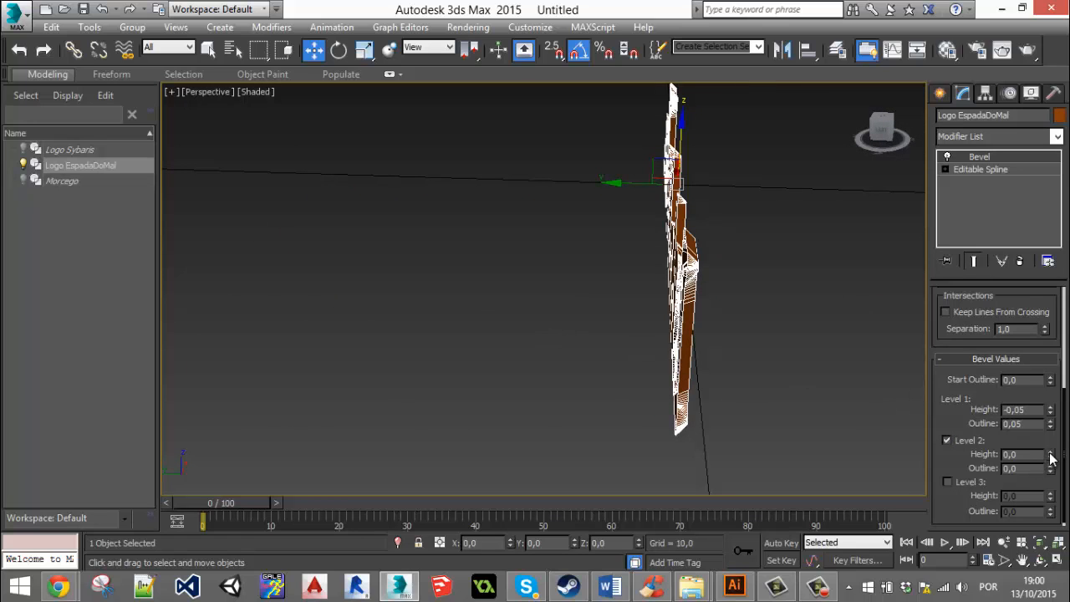
left_click_drag(1050, 458, 1050, 442)
middle_click_drag(756, 335, 468, 272)
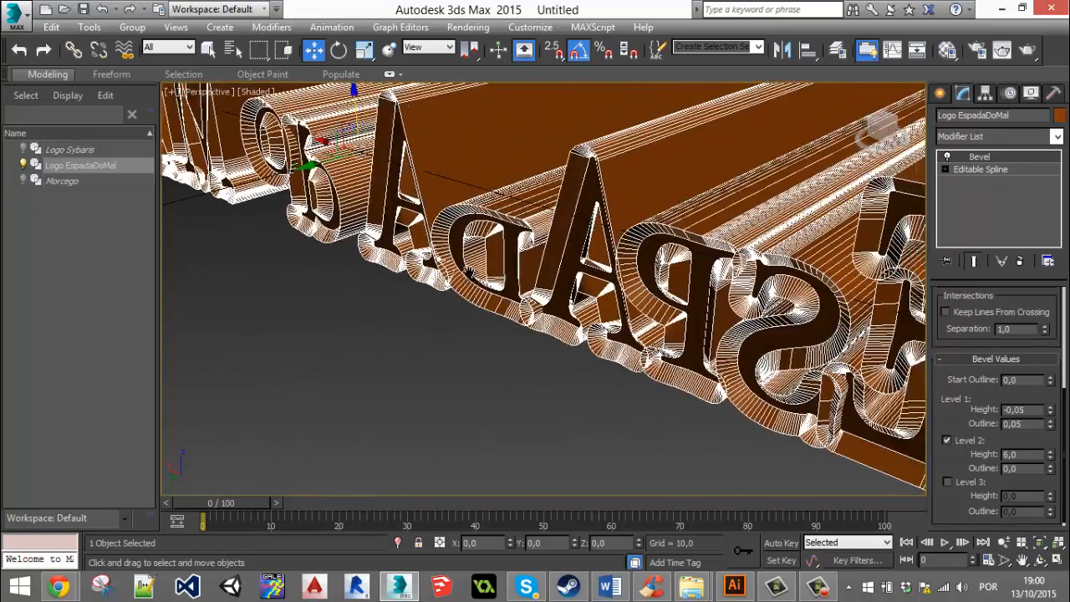
scroll(469, 273, "down", 5)
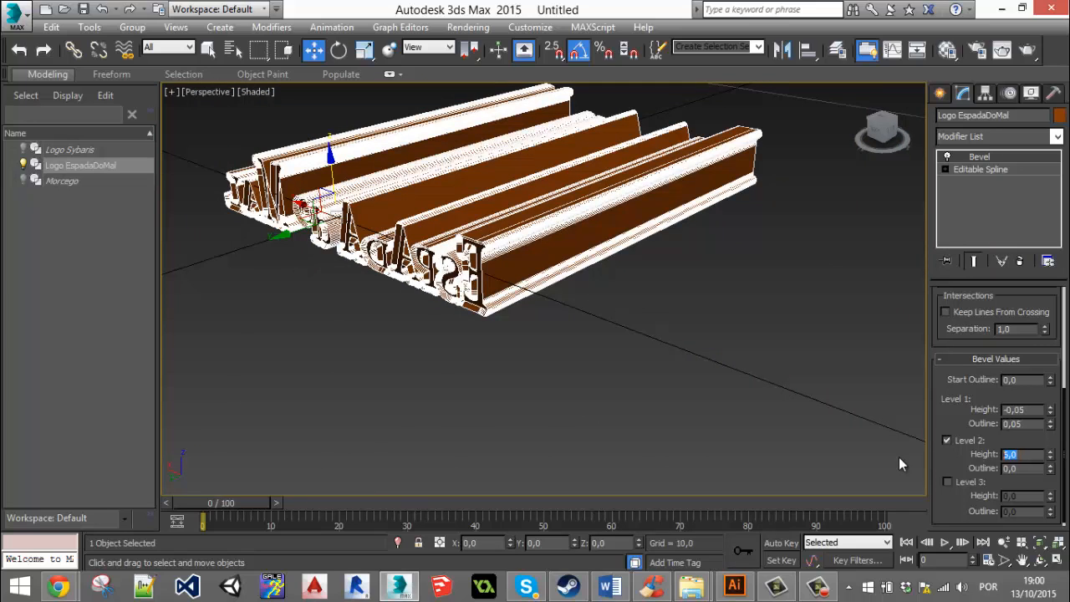
type("-0,1")
key("Return")
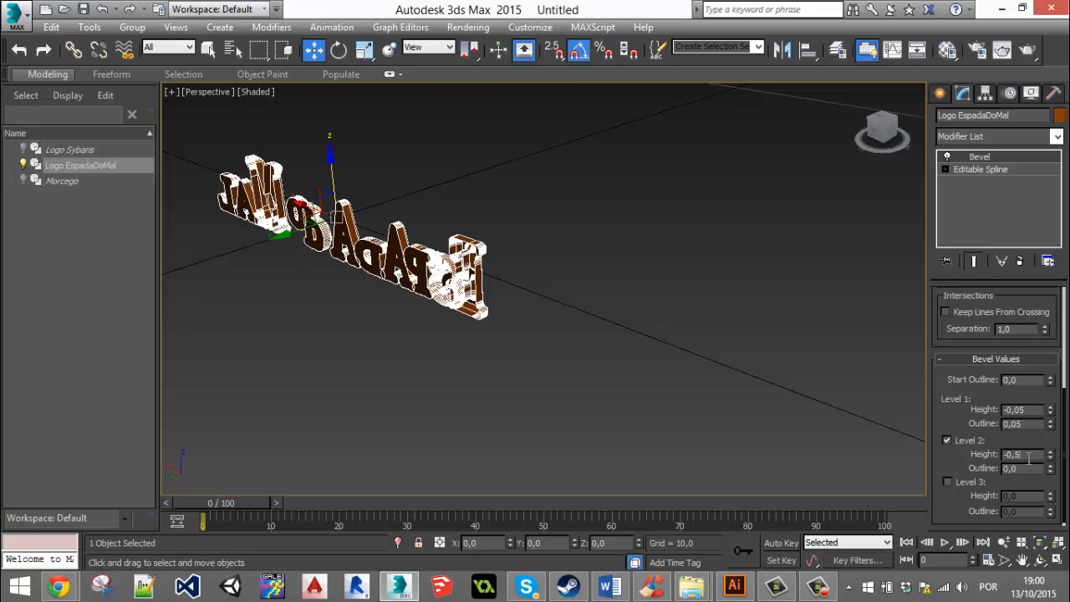
type("-0,5")
key("Return")
Enable Level 3 of the logo's bevel and set its height to -0,05.
middle_click_drag(589, 298, 441, 294, "alt")
scroll(409, 250, "up", 10)
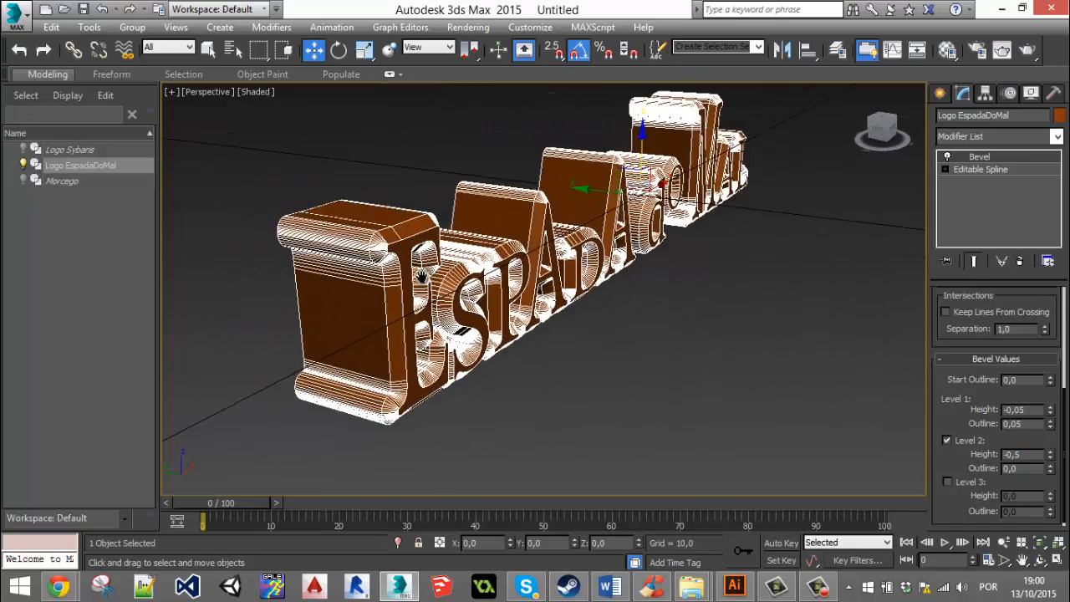
middle_click_drag(383, 225, 618, 307, "alt")
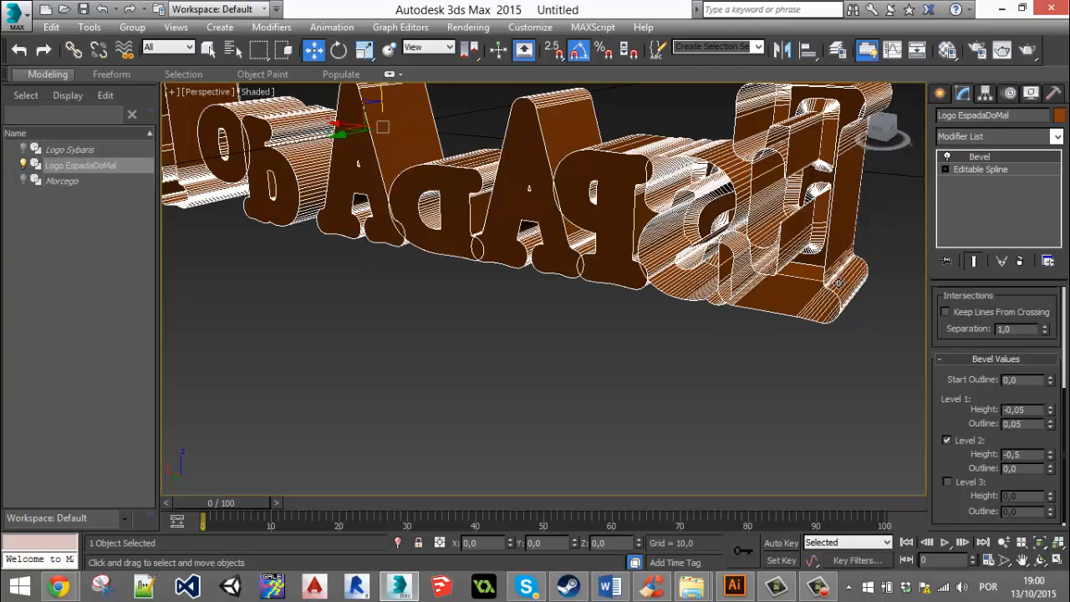
middle_click_drag(857, 283, 766, 189, "alt")
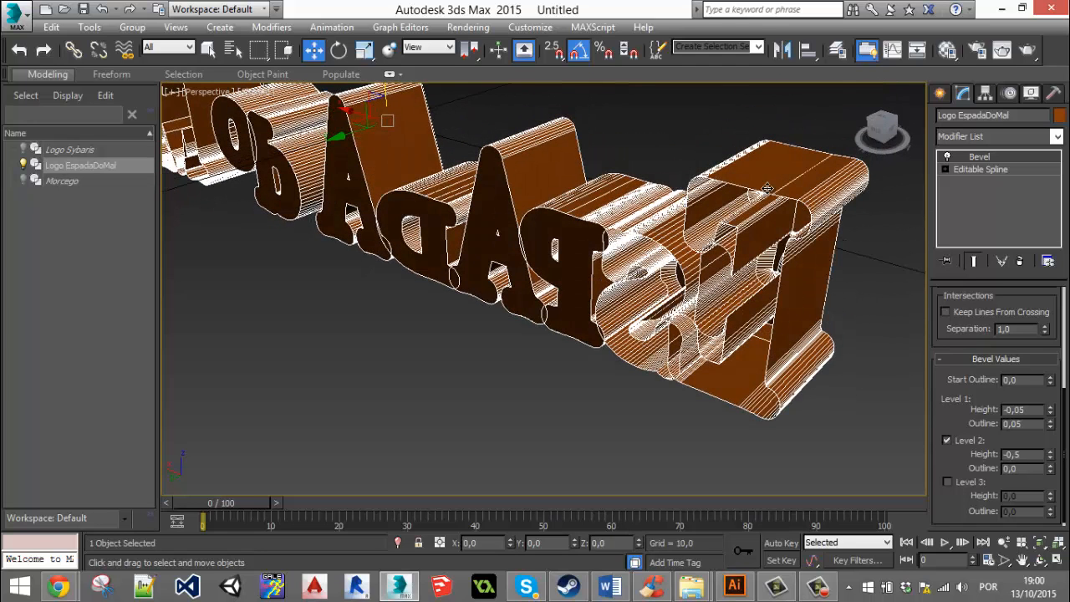
left_click(947, 482)
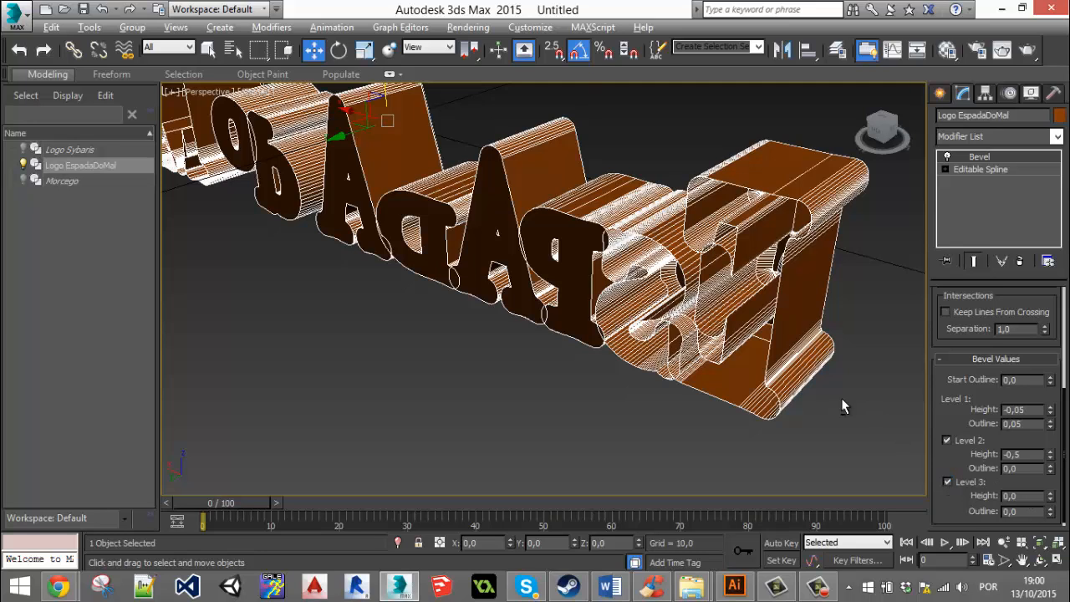
middle_click_drag(841, 399, 391, 184, "alt")
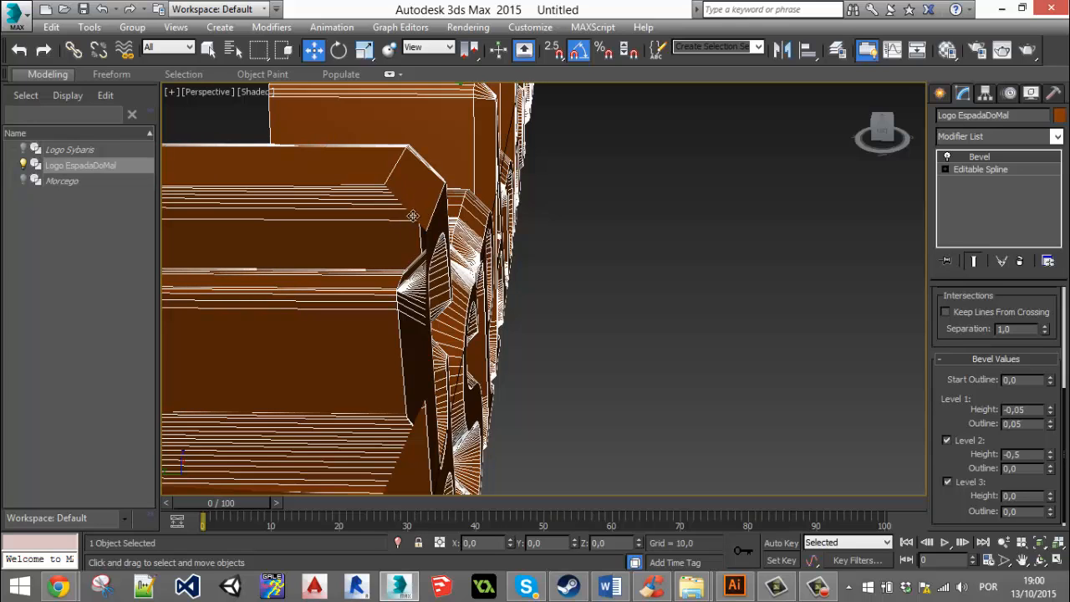
middle_click_drag(501, 222, 465, 346, "alt")
middle_click_drag(437, 222, 677, 223, "alt")
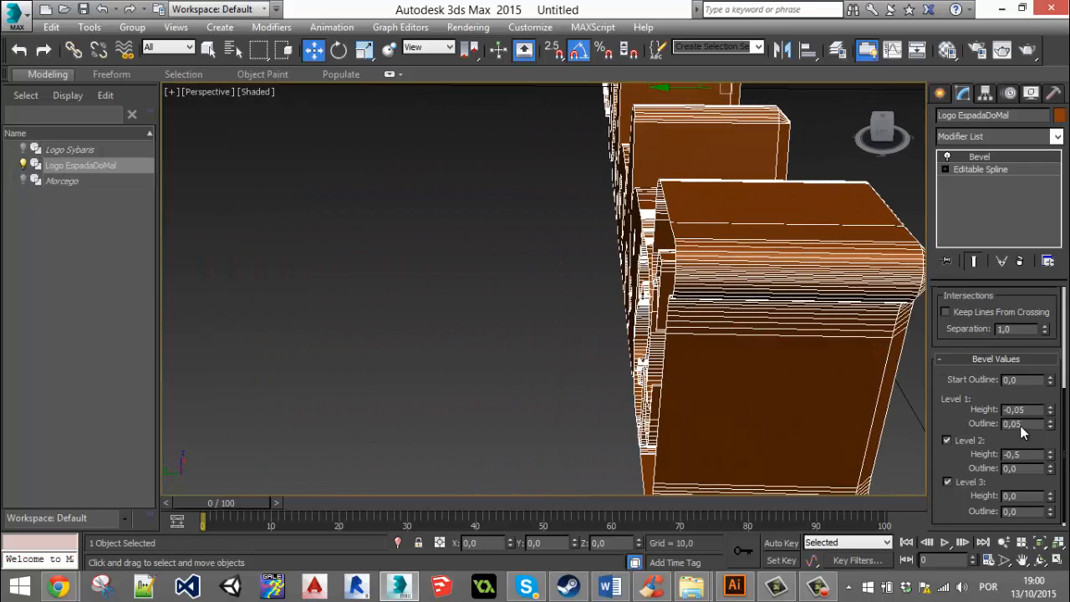
type("05")
key("Return")
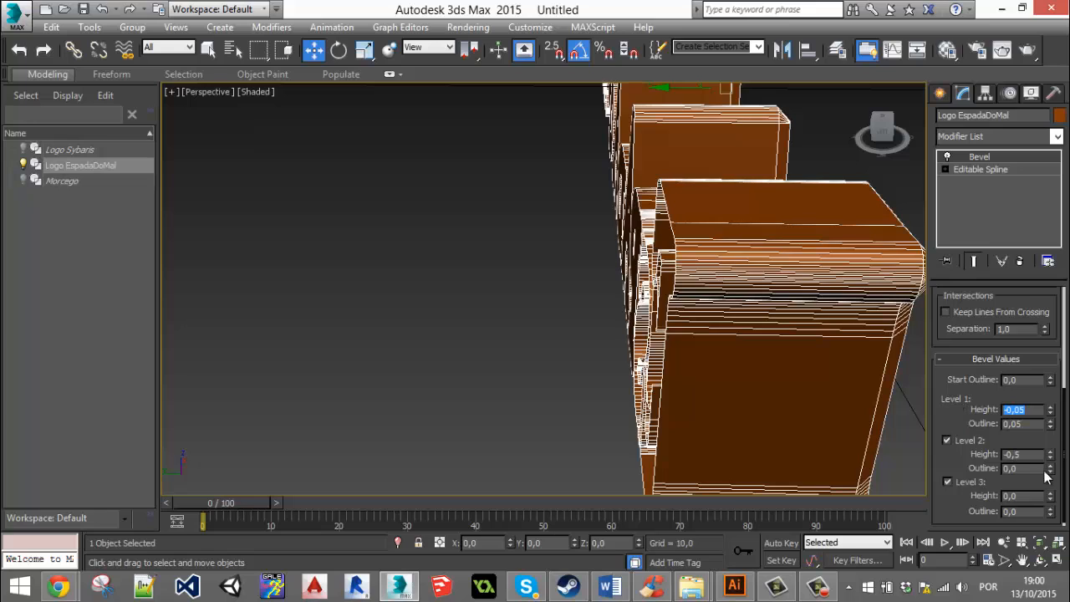
double_click(1014, 496)
type("-0,05")
key("Return")
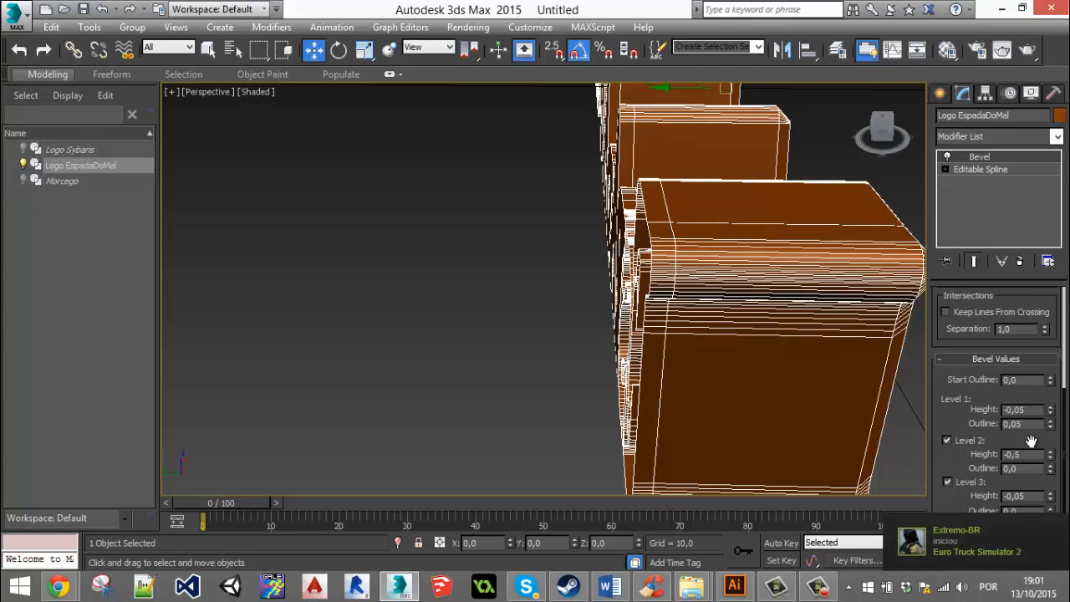
Set the logo's Level 3 bevel outline to -0,05 so the back edge tapers inward.
left_click_drag(1064, 394, 1063, 427)
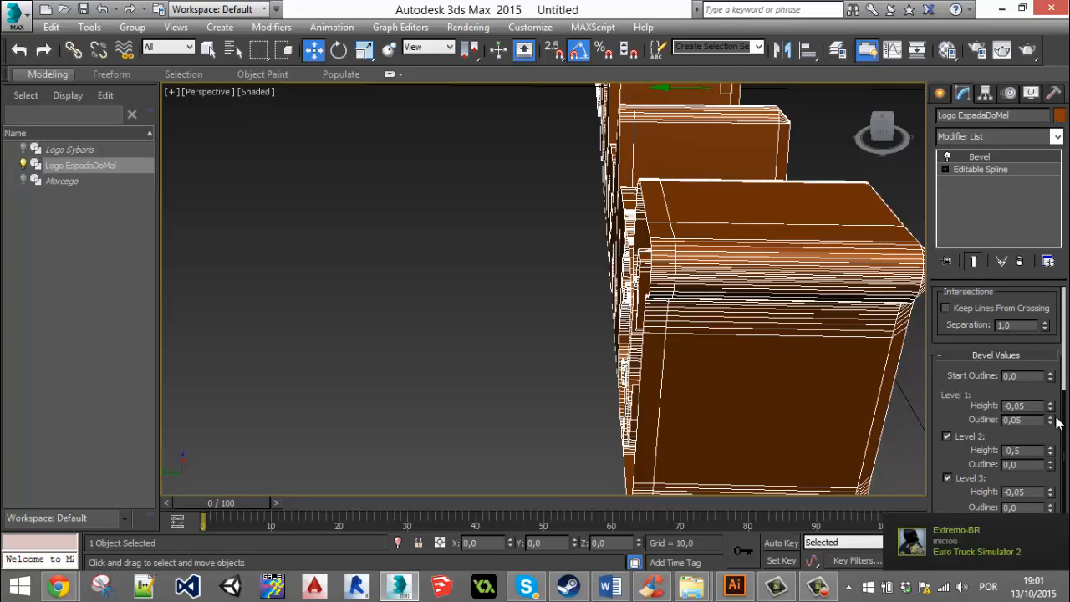
scroll(652, 285, "up", 2)
middle_click_drag(630, 309, 763, 207, "alt")
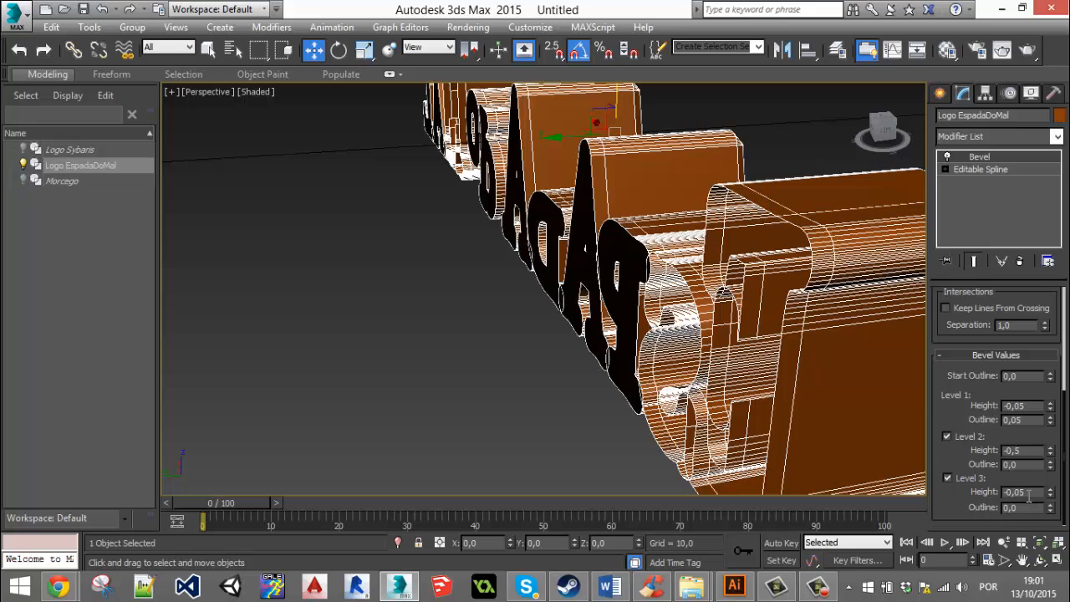
left_click_drag(1029, 497, 986, 512)
middle_click_drag(912, 439, 704, 331, "alt")
middle_click_drag(745, 319, 552, 284, "alt")
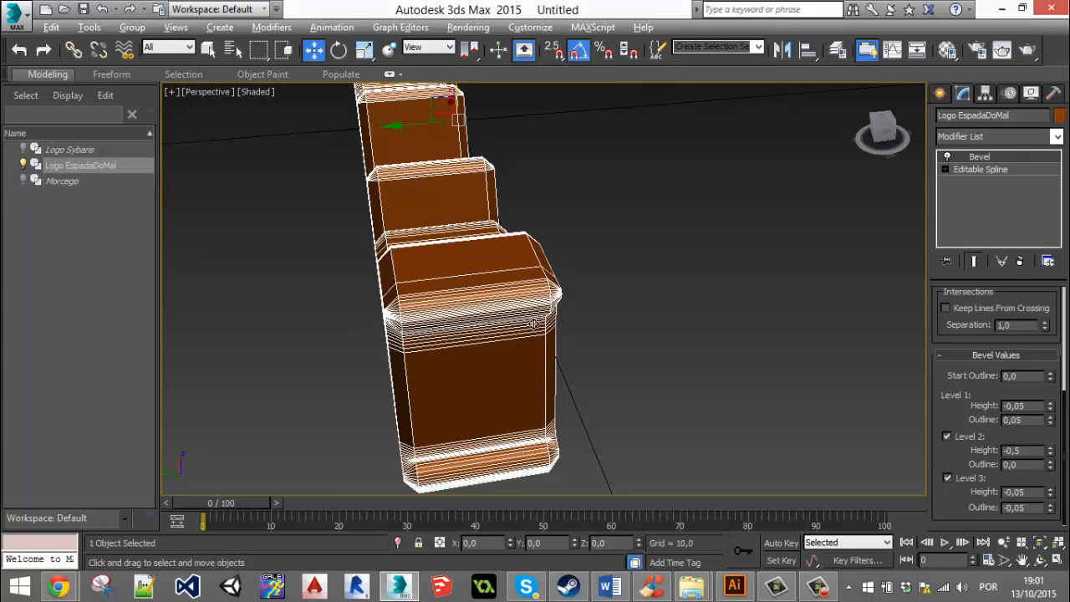
middle_click_drag(532, 323, 869, 366, "alt")
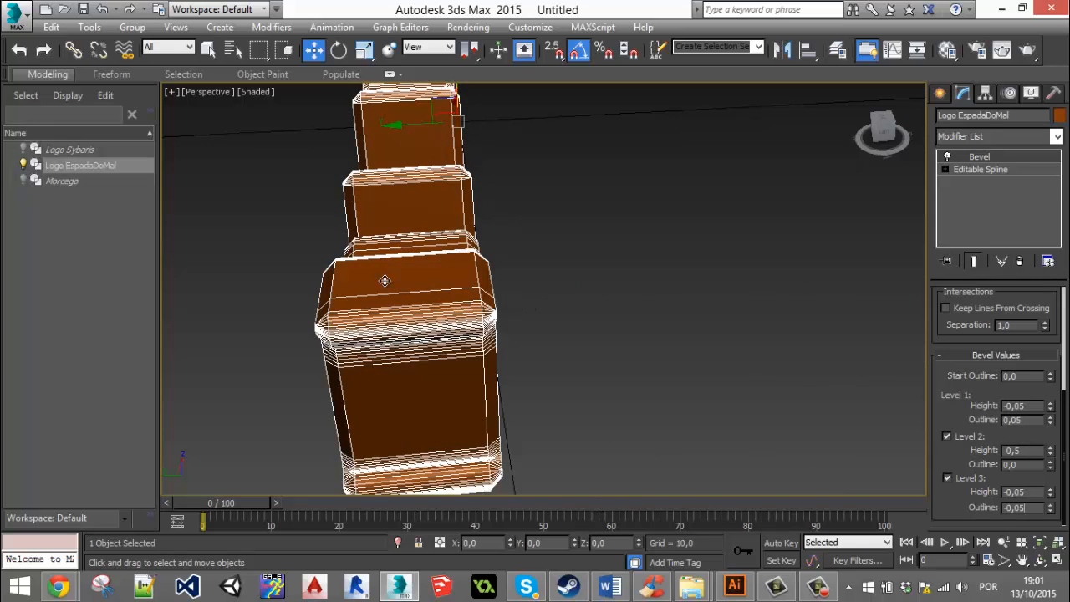
Go to the logo's Editable Spline level, show the end result and activate Spline sub-object selection.
middle_click_drag(385, 280, 686, 310, "alt")
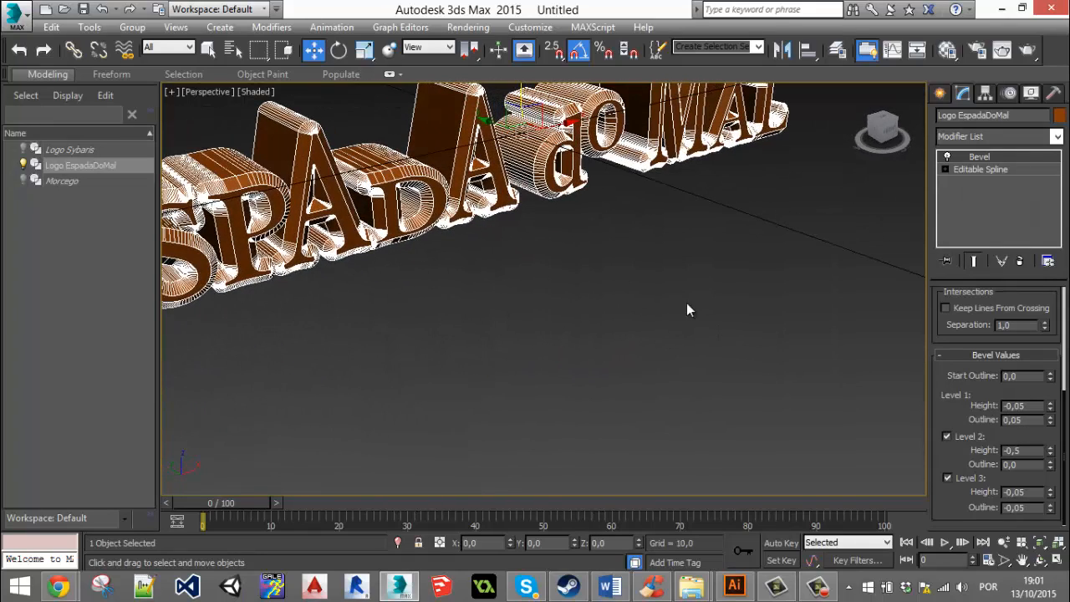
middle_click_drag(610, 278, 618, 318, "alt")
middle_click_drag(864, 218, 588, 290, "alt")
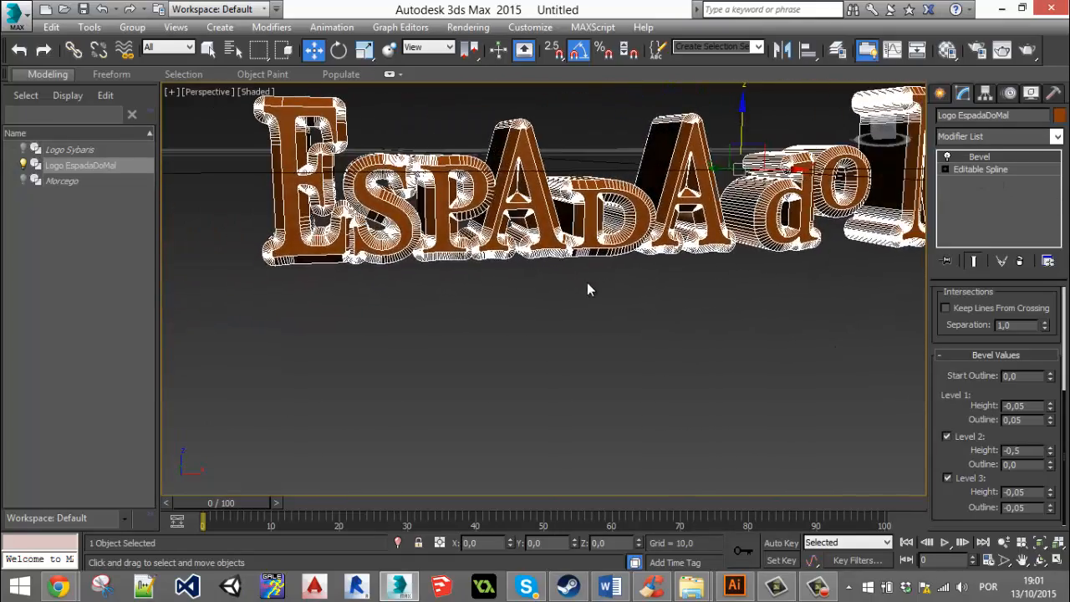
left_click(991, 171)
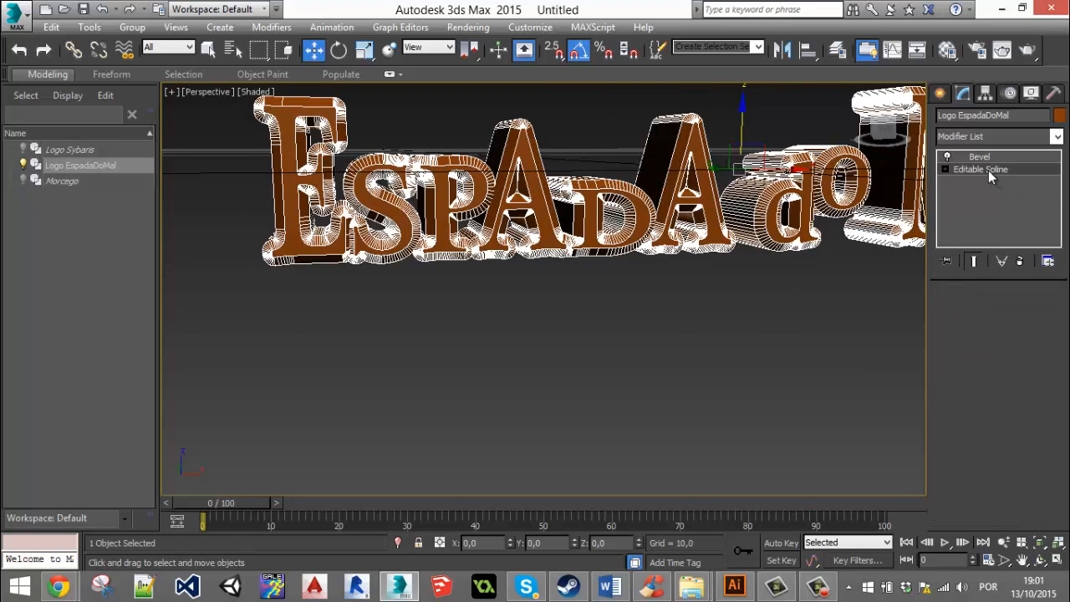
left_click(974, 259)
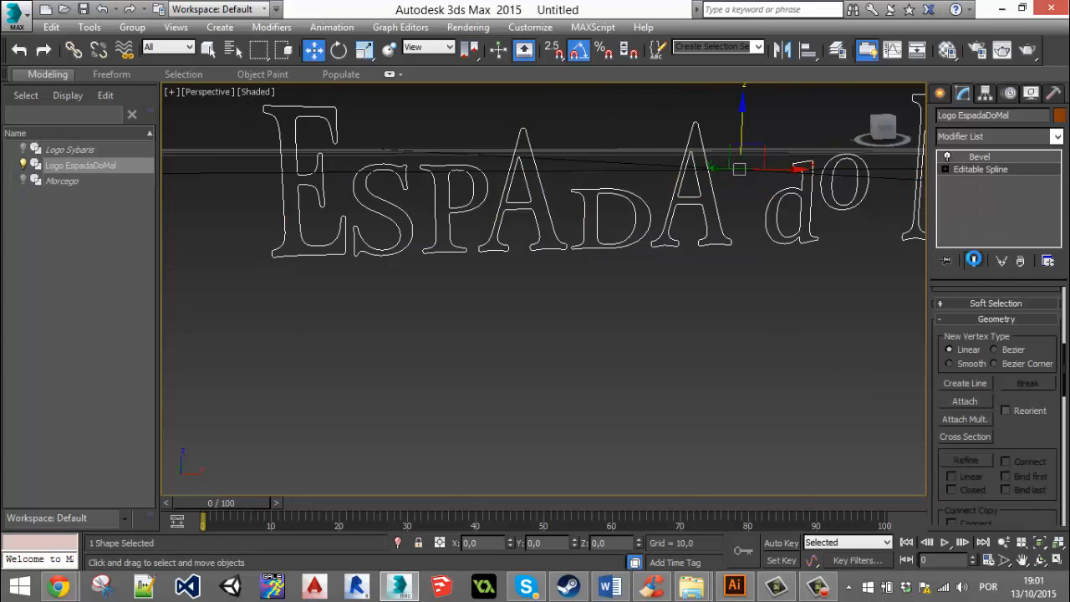
left_click_drag(1066, 358, 1066, 307)
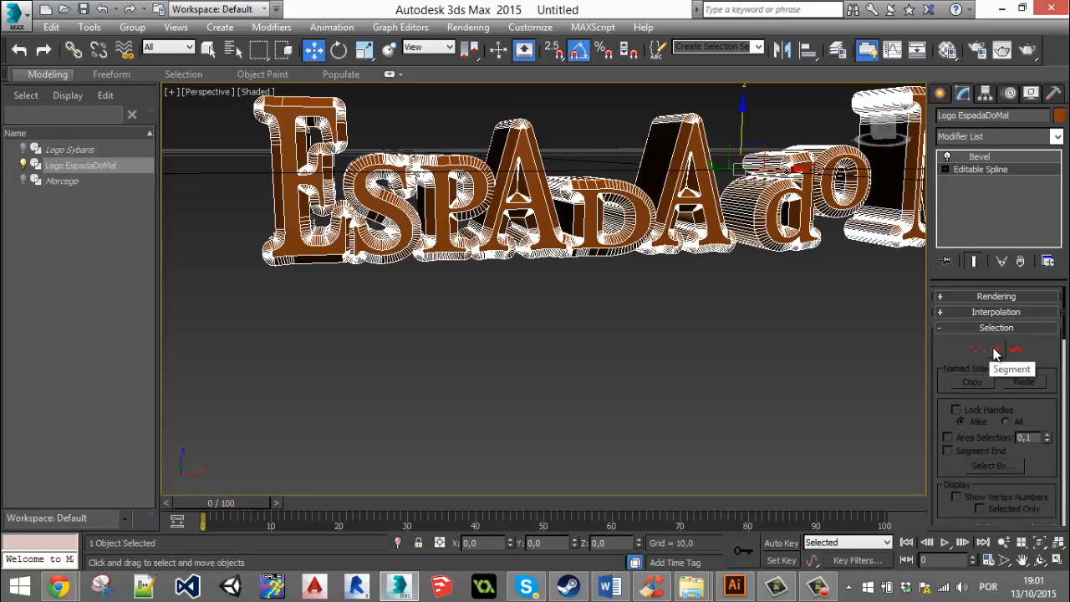
left_click(1013, 351)
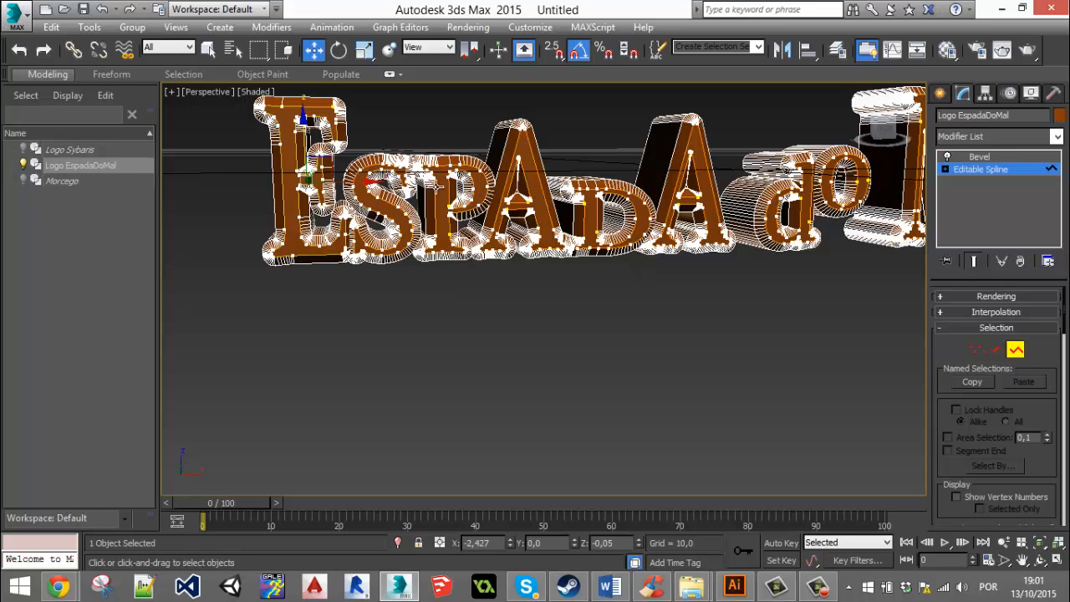
Move the logo's initial E splines left away from the S, then nudge the S outline slightly left away from the P.
left_click_drag(351, 179, 338, 178)
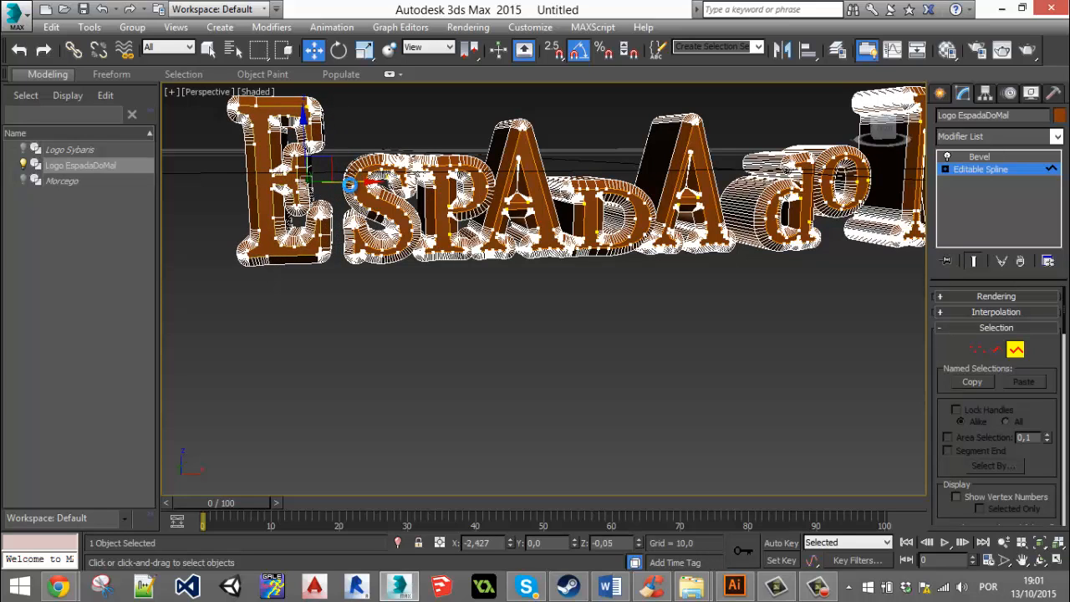
left_click(391, 203)
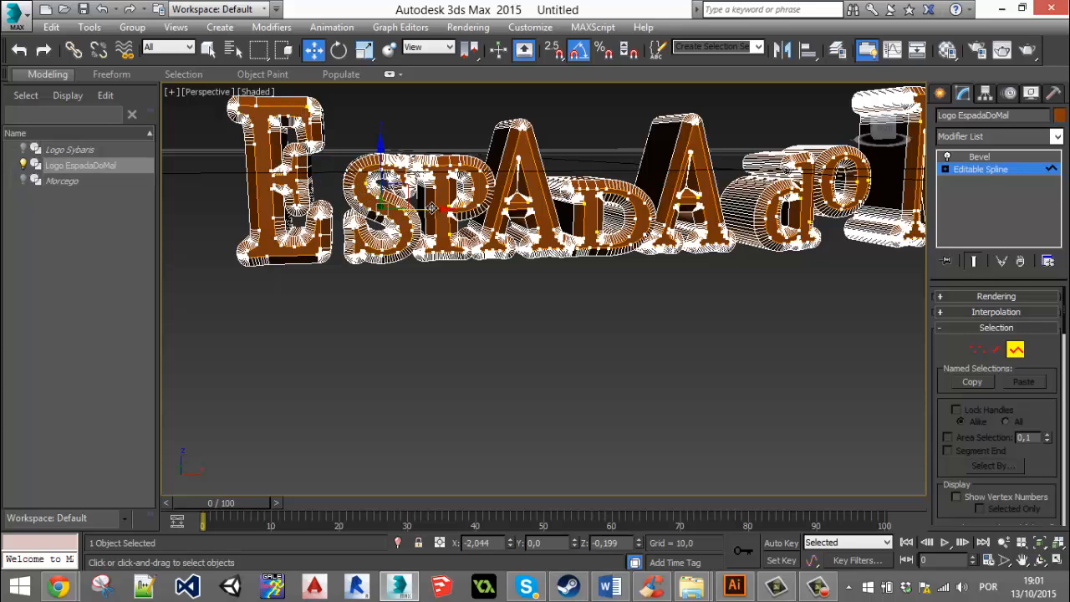
left_click_drag(430, 208, 428, 213)
Move the E, S and P splines together to the left, opening a gap before the first A.
left_click_drag(440, 292, 251, 138)
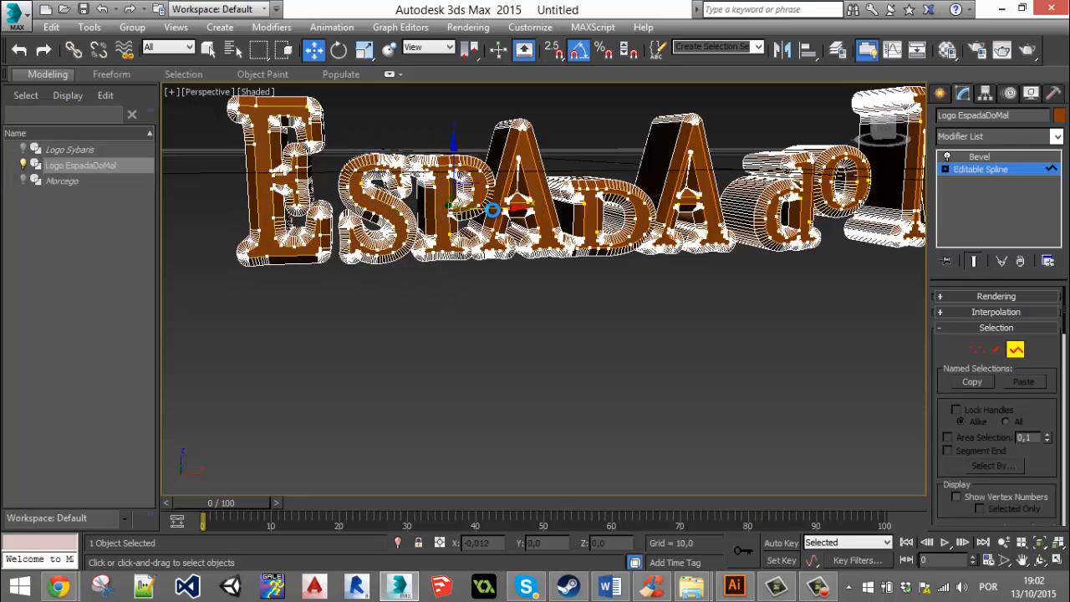
left_click_drag(496, 211, 480, 210)
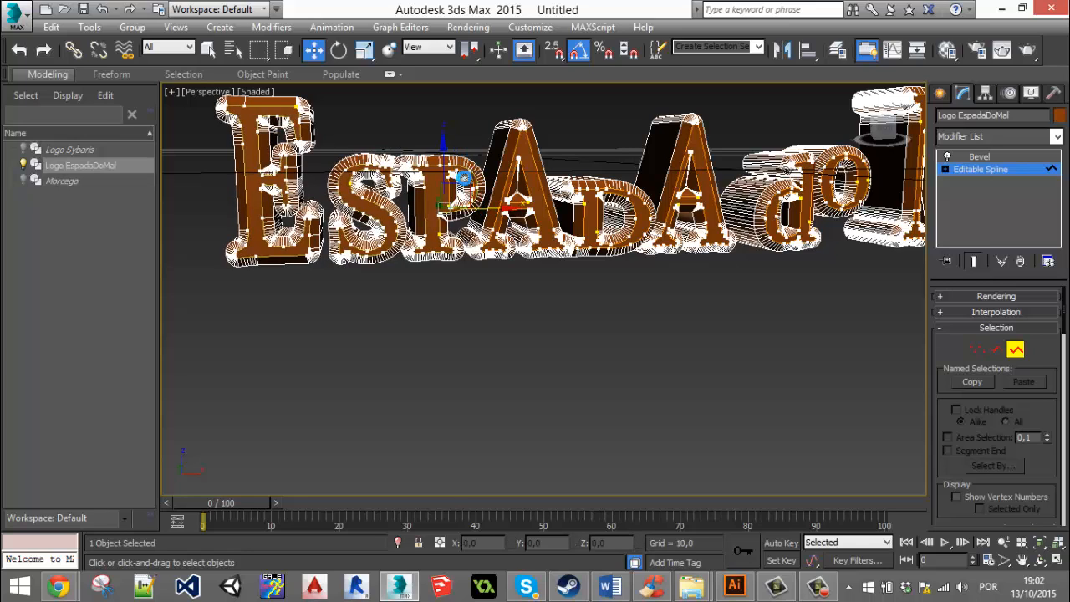
key("ctrl+z")
left_click_drag(460, 119, 310, 192)
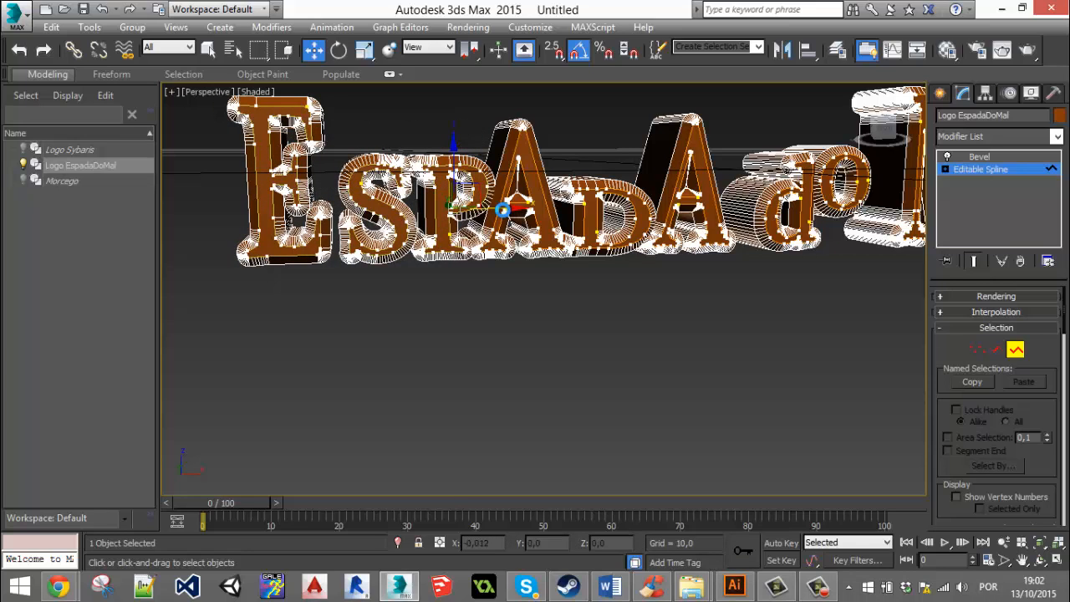
left_click_drag(503, 211, 508, 245)
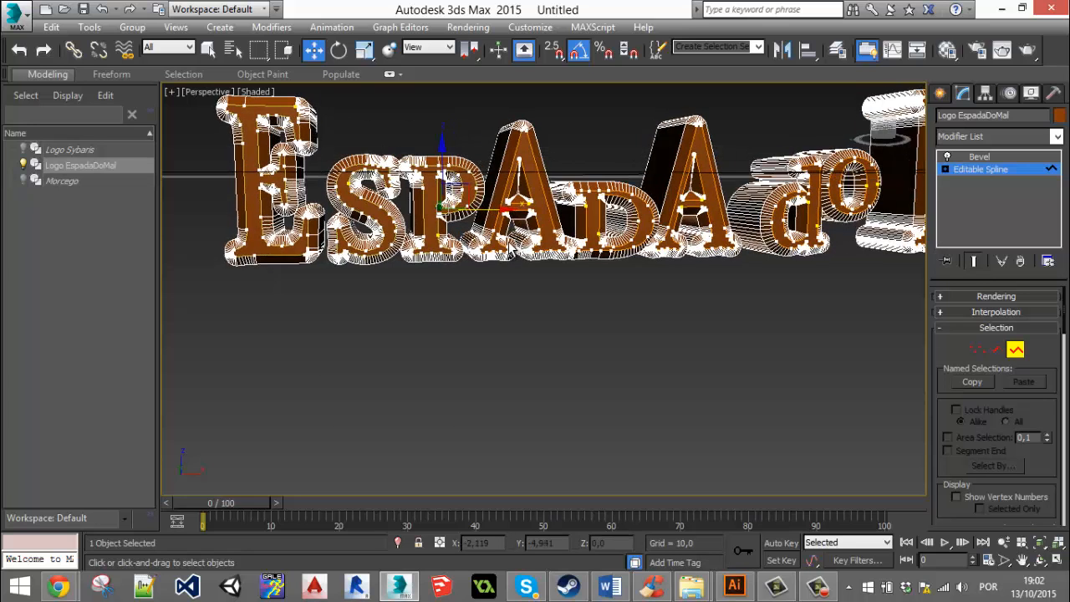
Move the E and S splines together slightly left, widening the gap between the S and the P.
middle_click_drag(509, 244, 469, 249, "alt")
left_click_drag(370, 295, 261, 187)
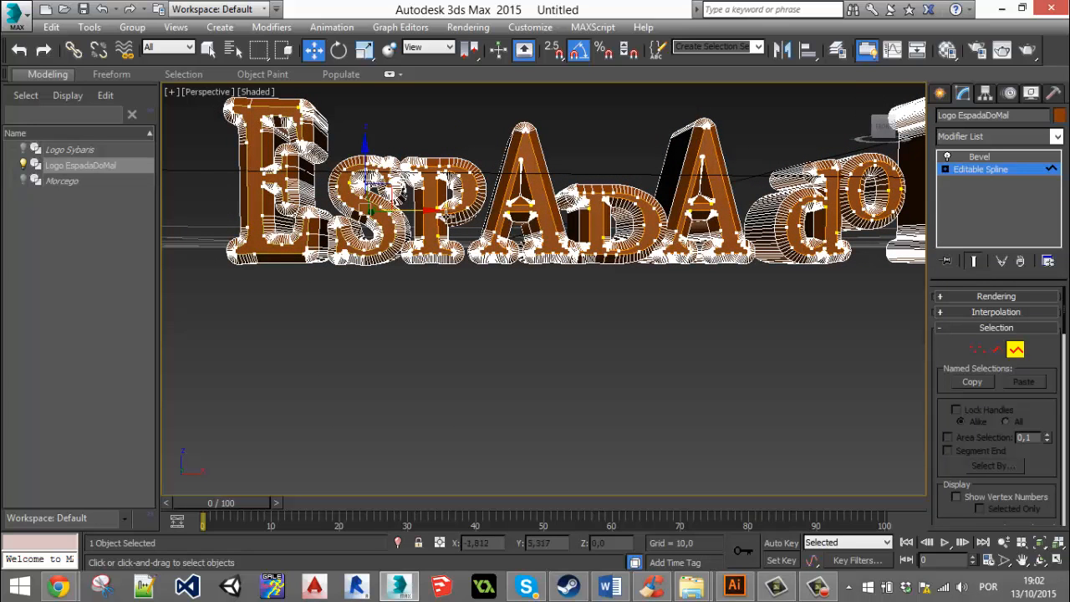
left_click_drag(420, 208, 414, 209)
Move the E, S, P and first A splines together to the left, away from the D.
middle_click_drag(485, 240, 483, 247, "alt")
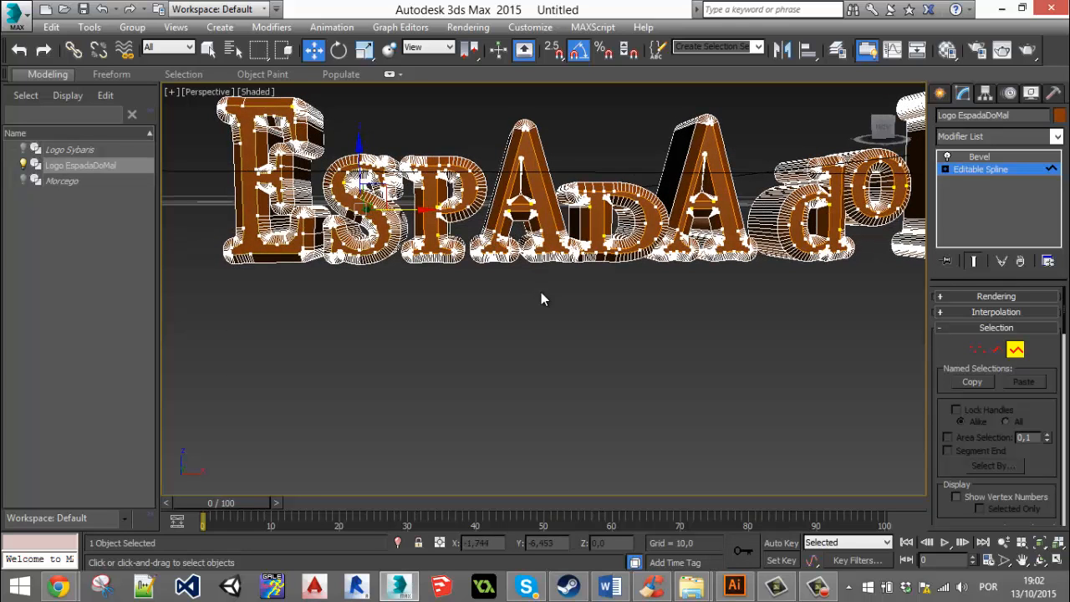
left_click_drag(344, 138, 238, 123)
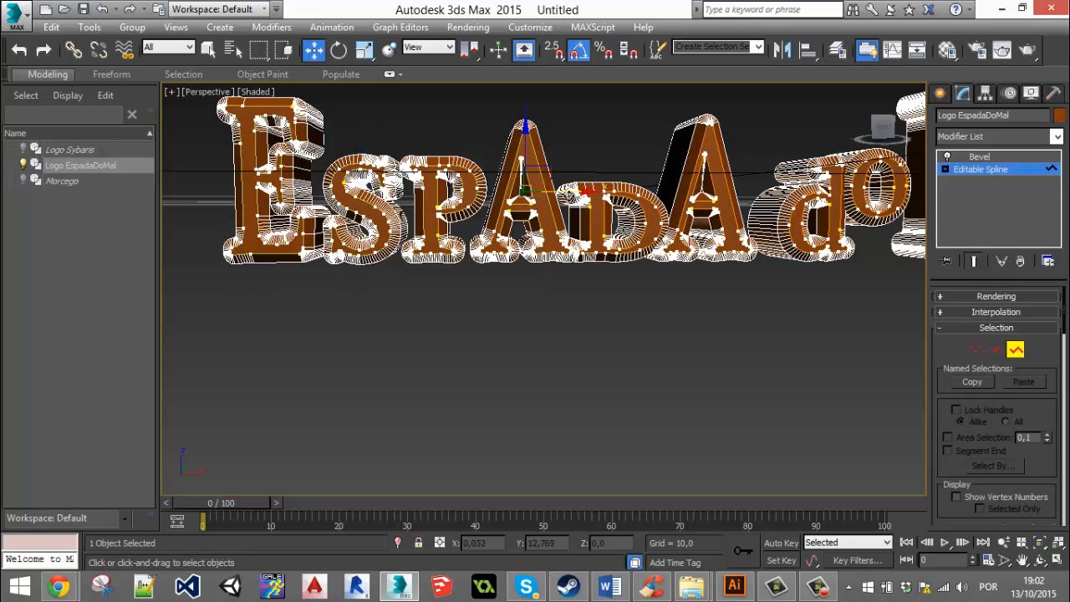
left_click_drag(568, 192, 562, 194)
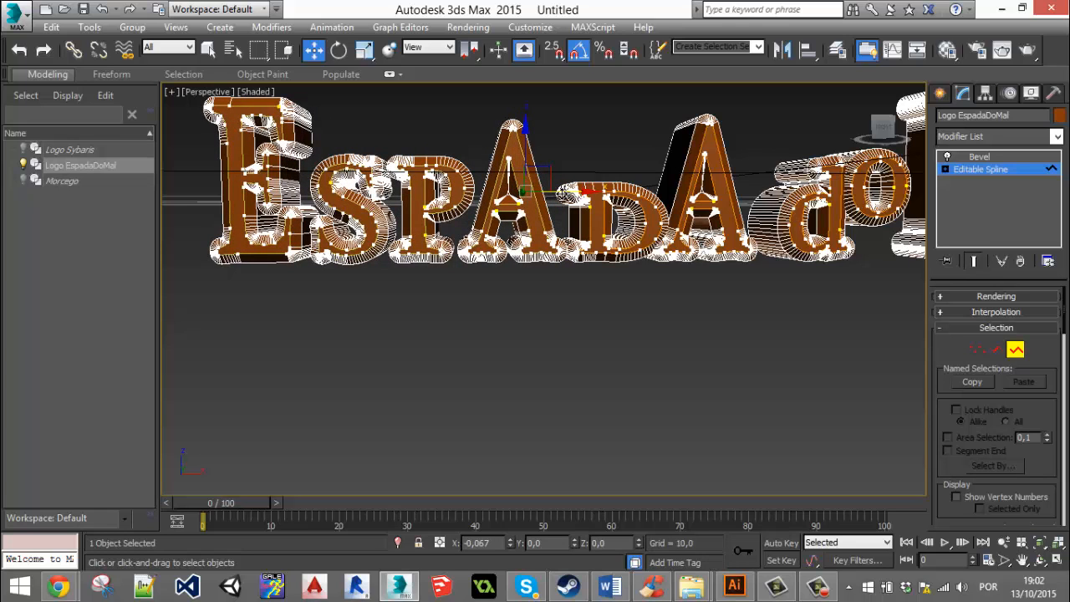
Move the splines from the E through the D together to the left, away from the second A.
middle_click_drag(617, 268, 542, 284)
left_click_drag(545, 302, 183, 113)
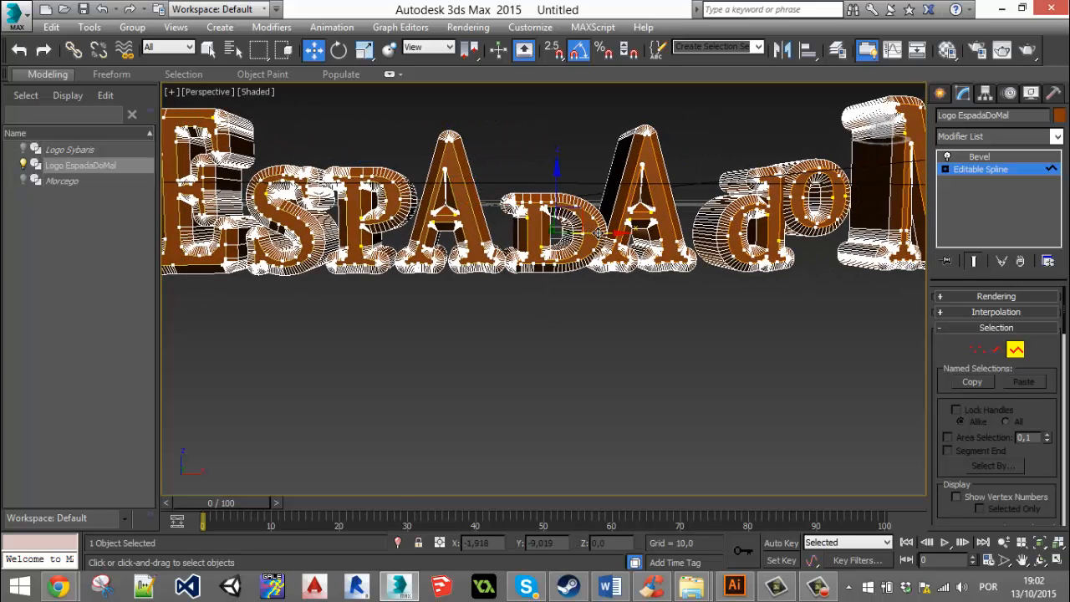
left_click_drag(591, 233, 579, 234)
Move the A and L of "Mal" right away from the M, shift the L further right, and fine-tune the A between them.
scroll(680, 289, "down", 2)
middle_click_drag(679, 289, 524, 279)
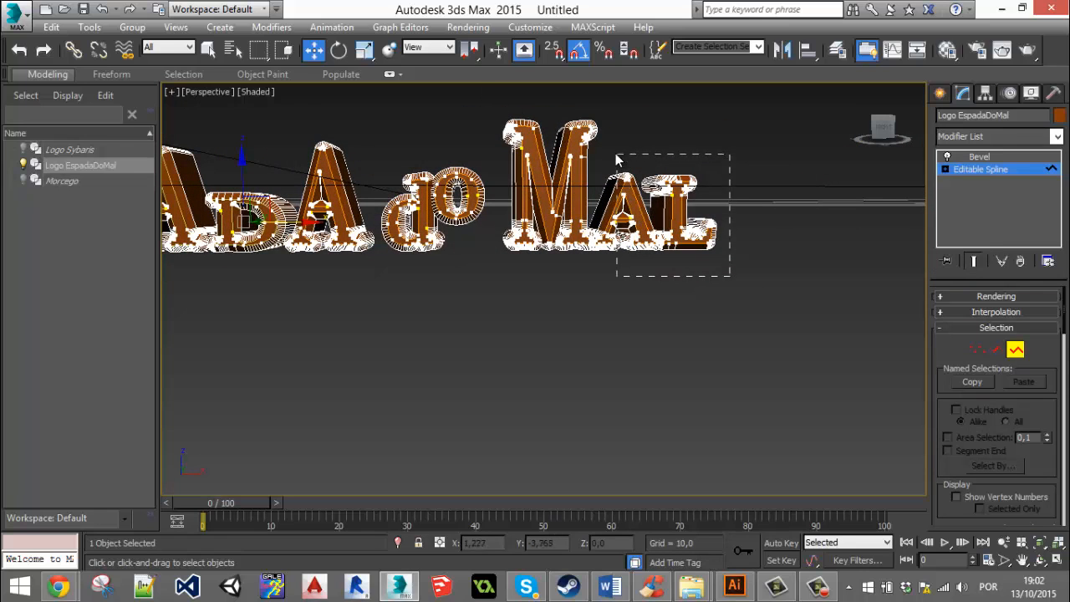
left_click_drag(616, 160, 727, 234)
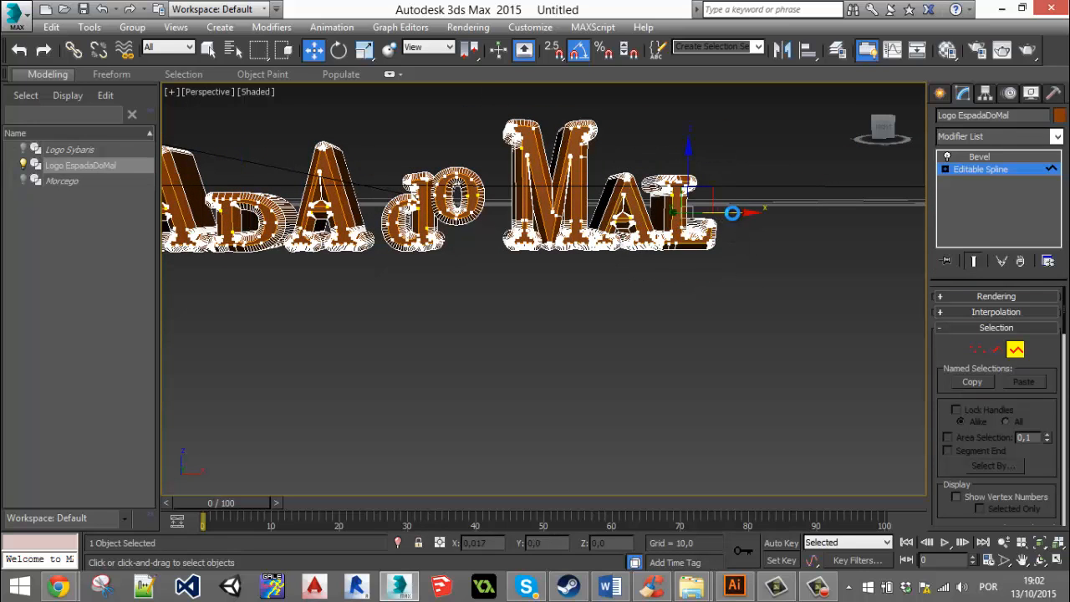
left_click_drag(772, 316, 754, 213)
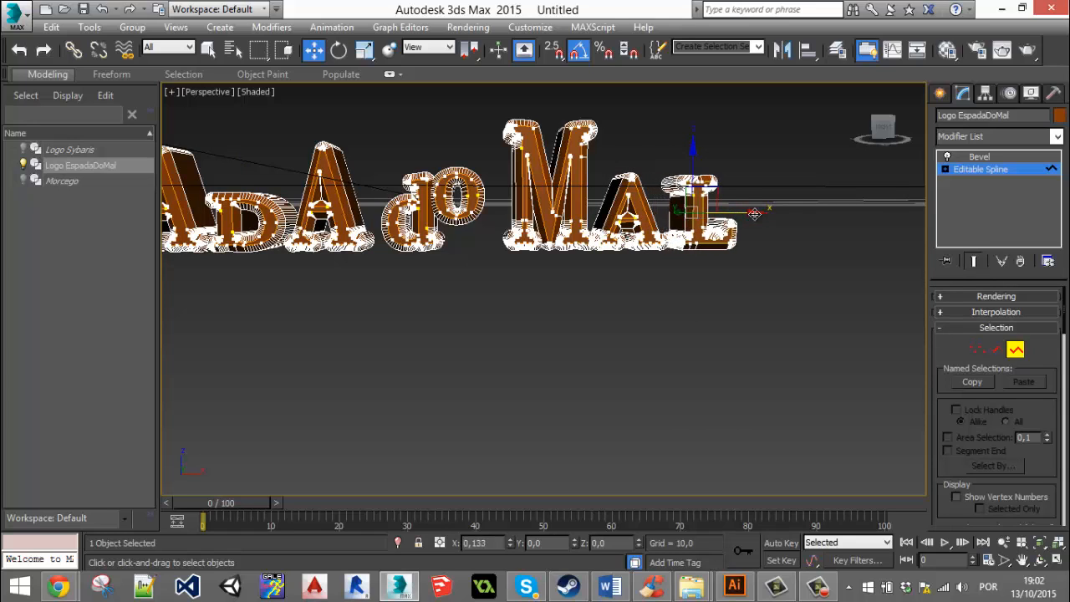
left_click_drag(649, 283, 612, 178)
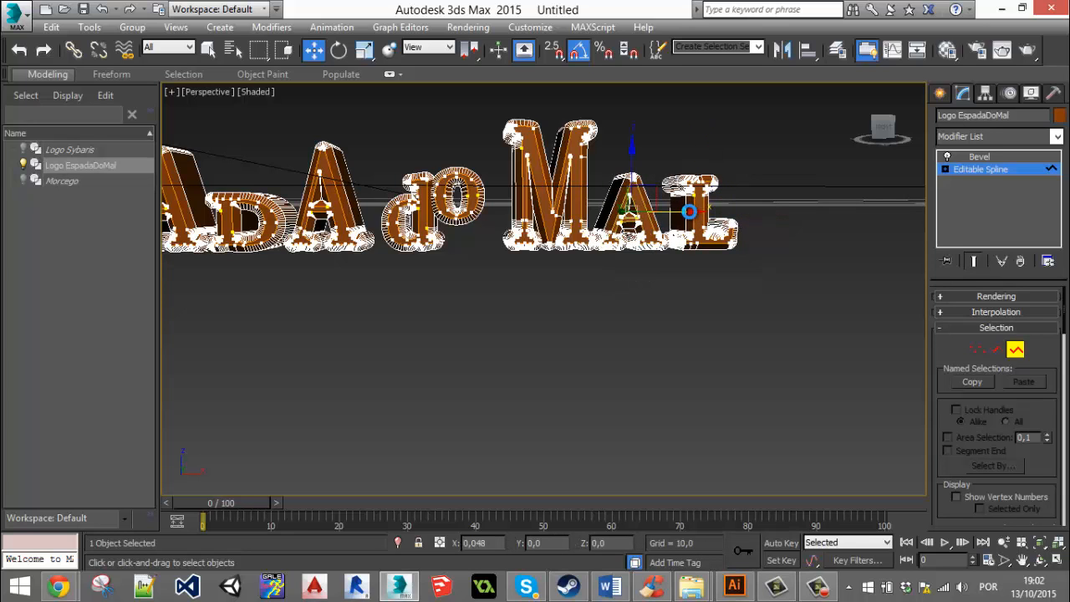
Move both outlines of the "o" in "do" right, away from the "d".
middle_click_drag(669, 256, 654, 293, "alt")
scroll(399, 169, "up", 5)
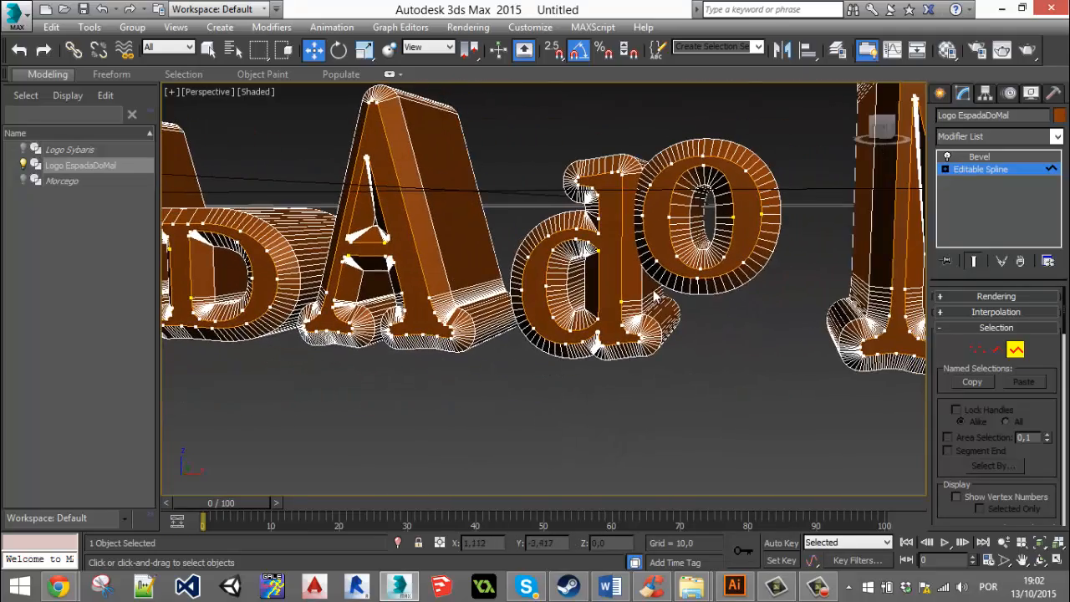
left_click_drag(709, 240, 711, 241)
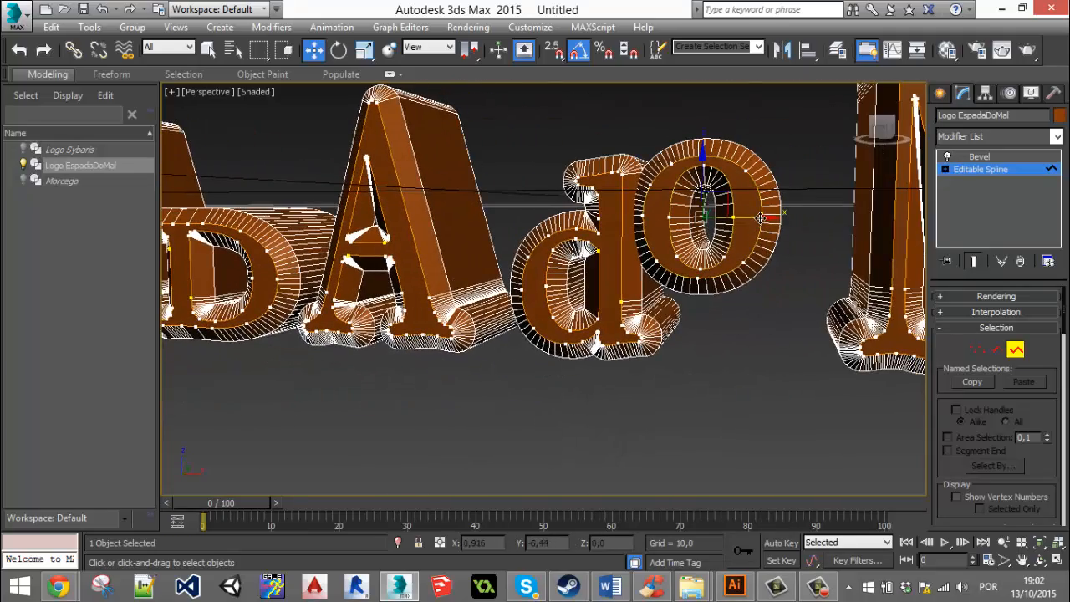
left_click_drag(762, 218, 785, 220)
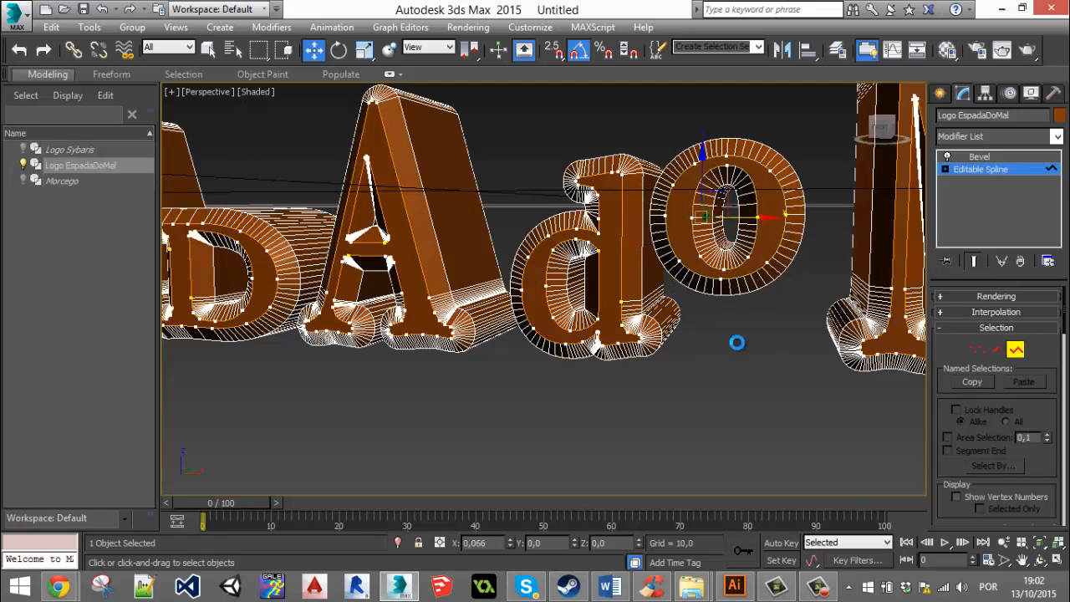
Leave Spline sub-object mode and deselect the logo.
key("z")
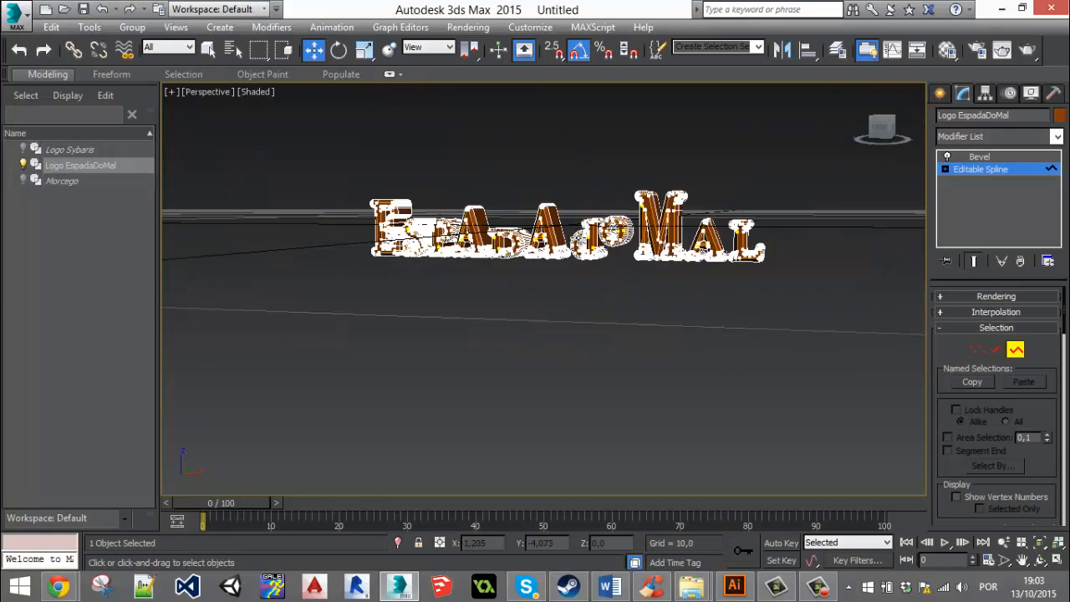
middle_click_drag(637, 246, 697, 276, "alt")
left_click(1017, 350)
left_click(647, 303)
Examine the letter spacing and beveled edges of the whole logo from several angles, both up close and at a distance.
scroll(633, 245, "up", 5)
middle_click_drag(769, 274, 580, 278)
scroll(545, 229, "down", 5)
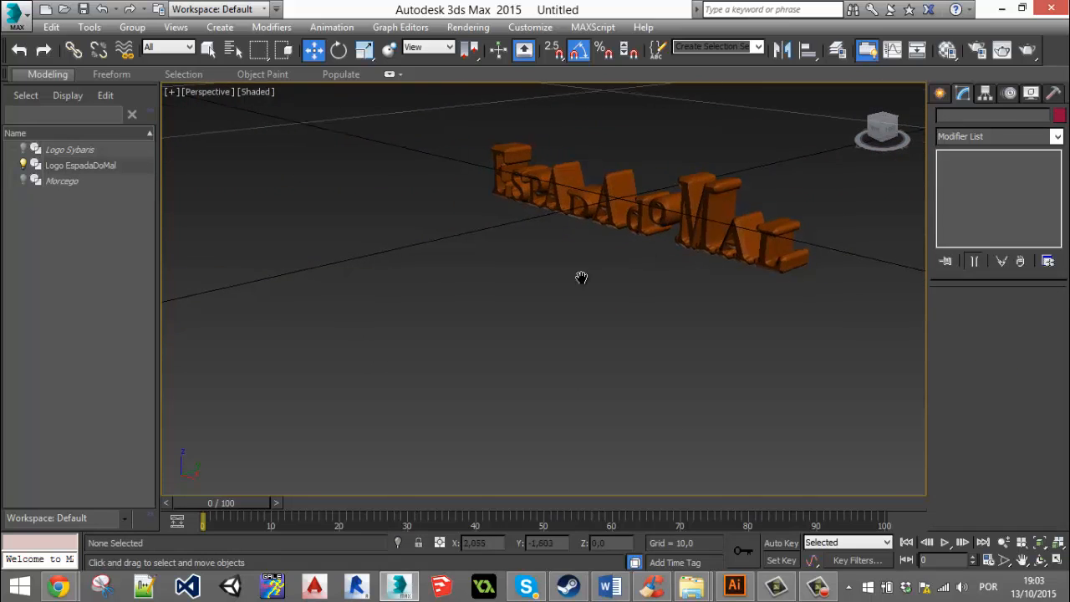
scroll(700, 273, "up", 4)
middle_click_drag(700, 272, 666, 315)
middle_click_drag(511, 322, 716, 318)
scroll(488, 327, "up", 3)
middle_click_drag(639, 318, 596, 313)
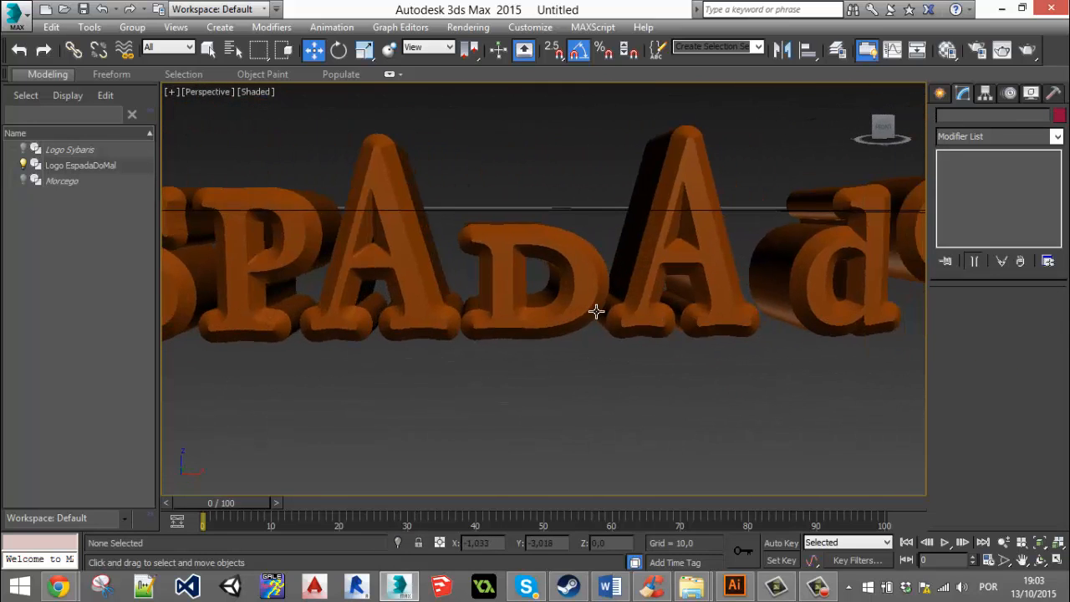
scroll(597, 313, "down", 5)
left_click(503, 297)
left_click(627, 350)
left_click(560, 268)
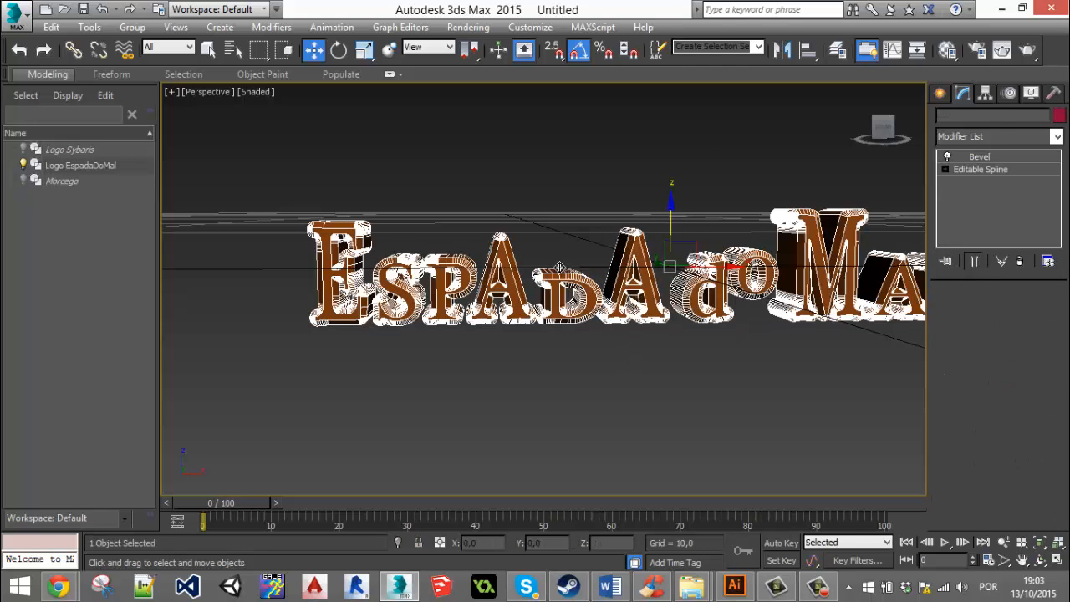
right_click(558, 264)
left_click(777, 394)
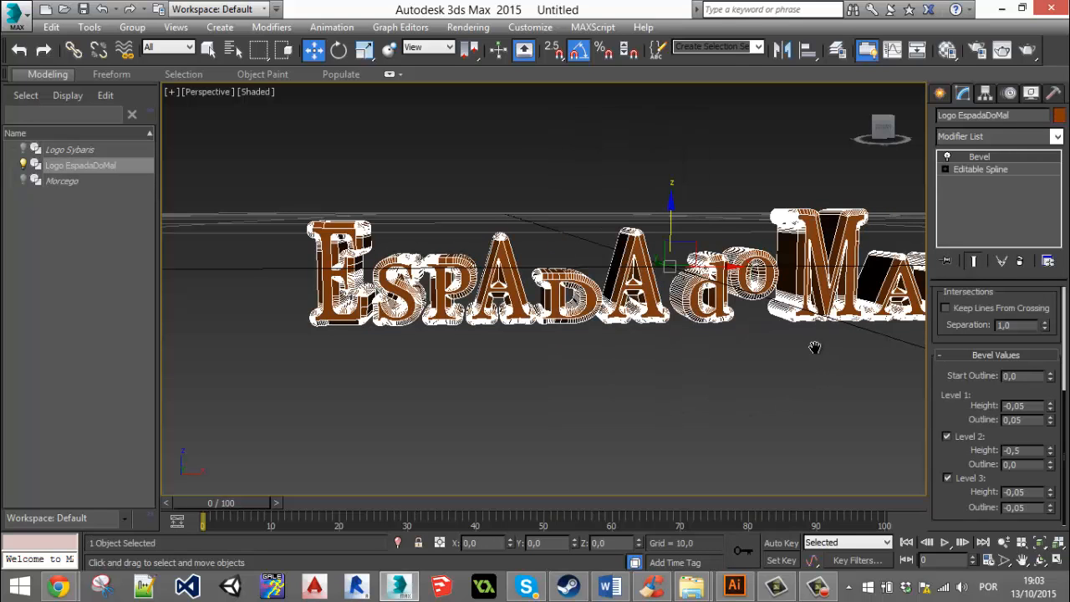
middle_click_drag(814, 347, 798, 370)
left_click(676, 359)
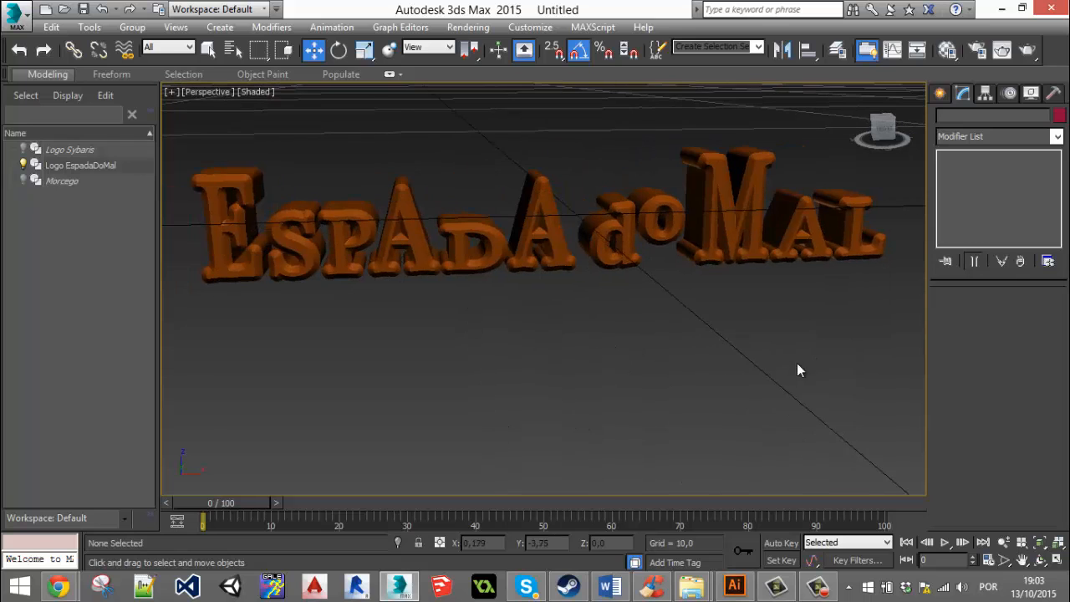
left_click(559, 234)
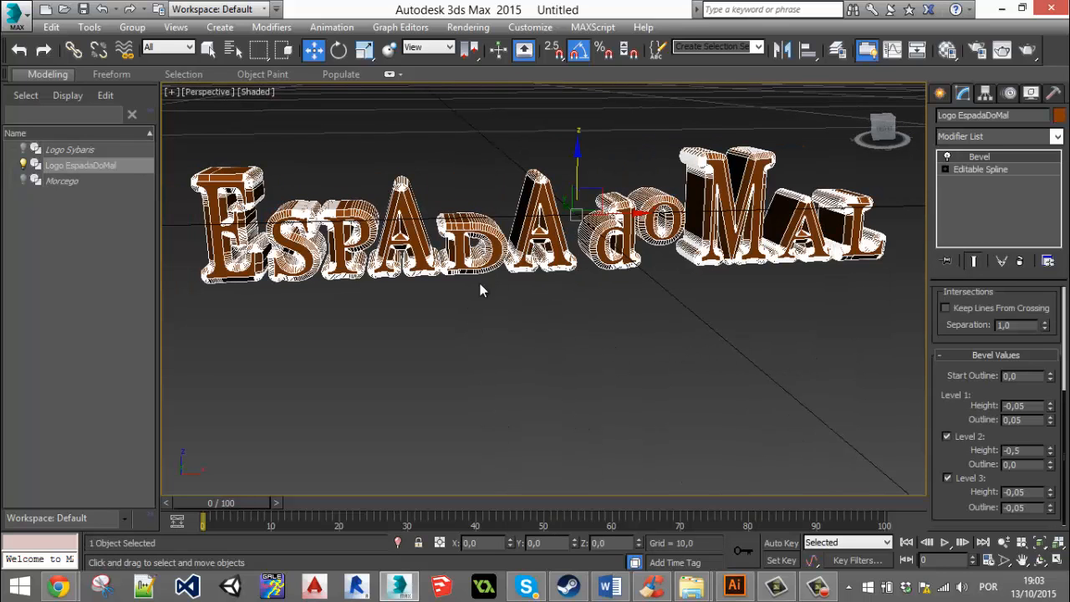
left_click(497, 328)
middle_click_drag(707, 309, 851, 260, "alt")
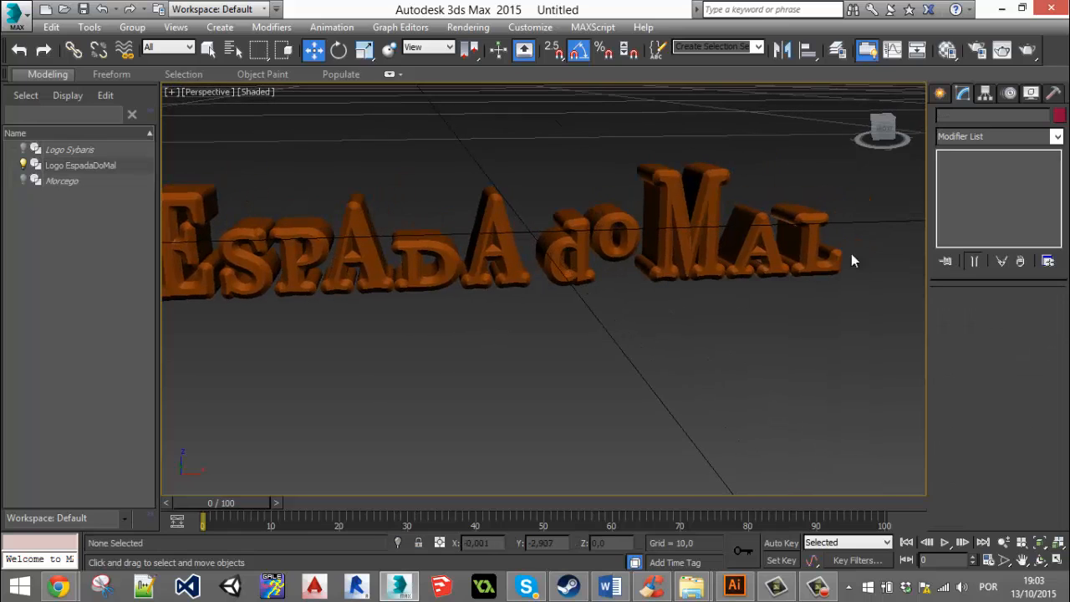
Create a Text spline shape on the ground grid in front of the logo.
left_click(940, 93)
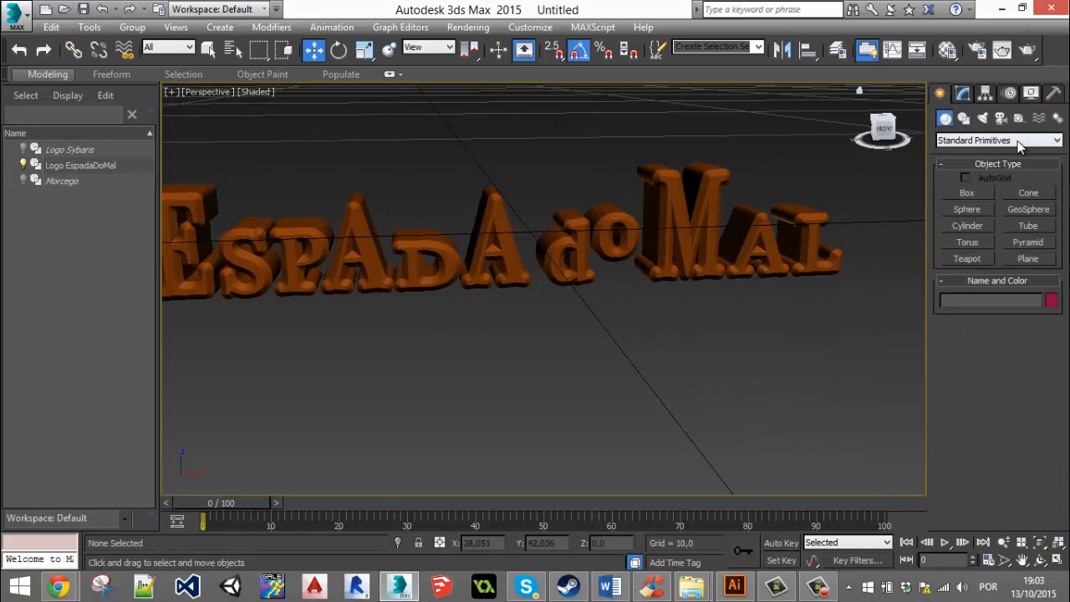
left_click(1024, 140)
left_click(1009, 153)
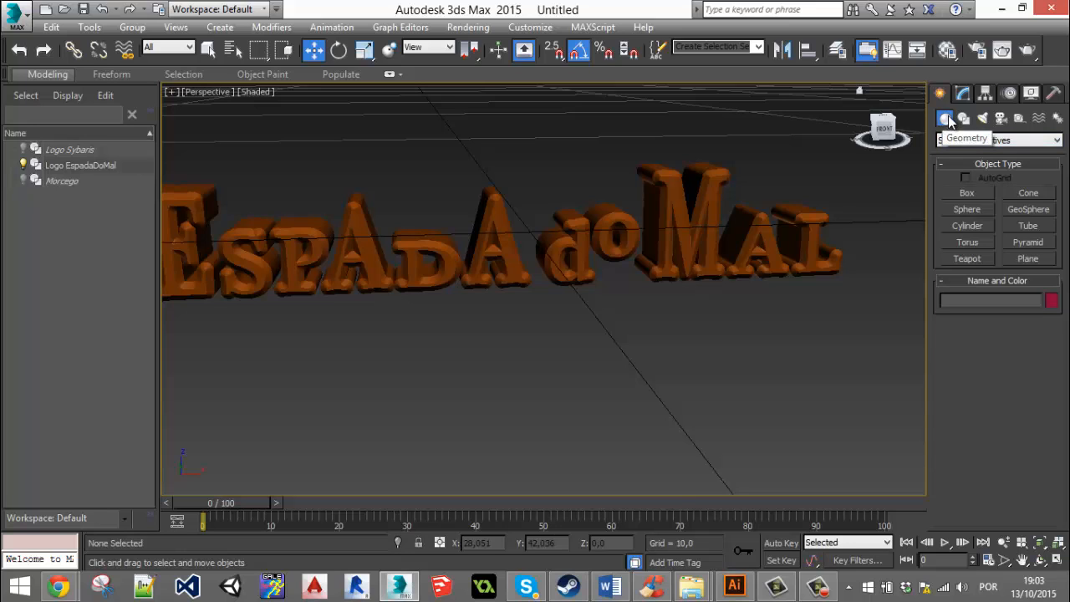
left_click(965, 120)
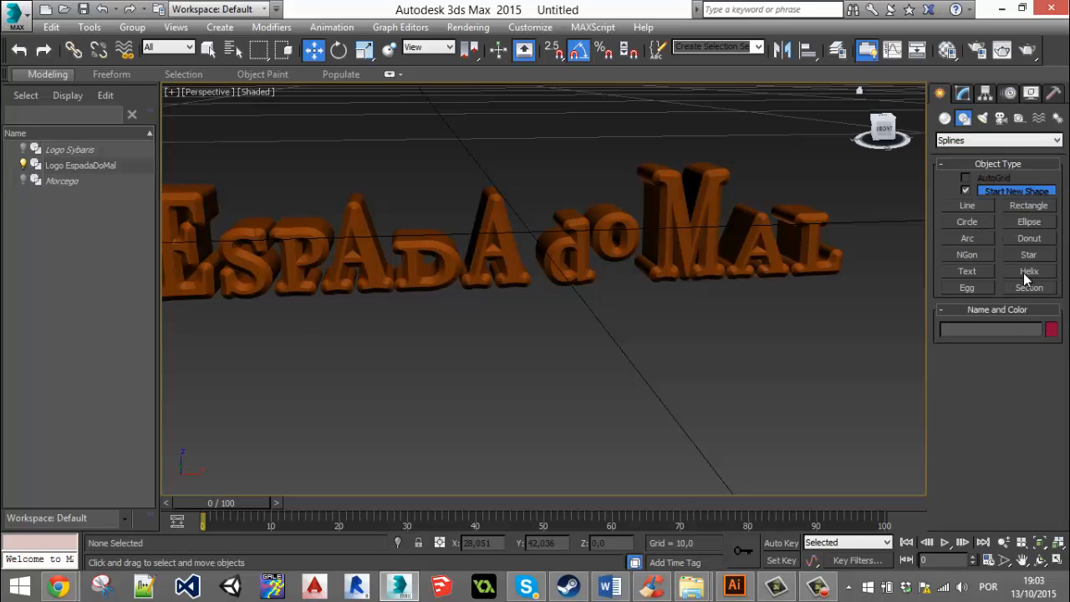
left_click(974, 267)
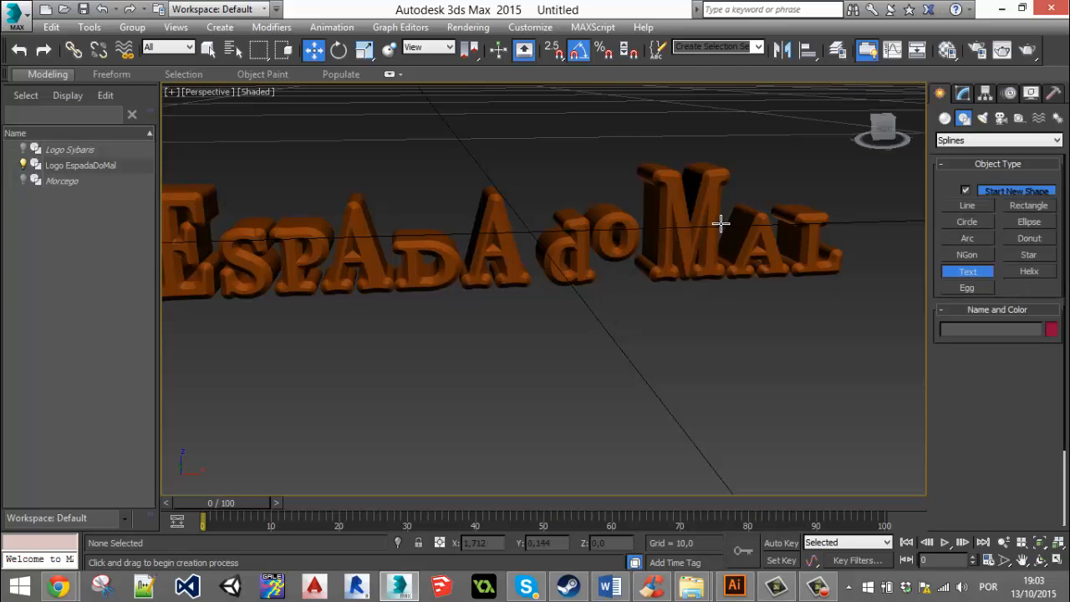
left_click(548, 350)
scroll(564, 323, "down", 5)
scroll(564, 324, "up", 5)
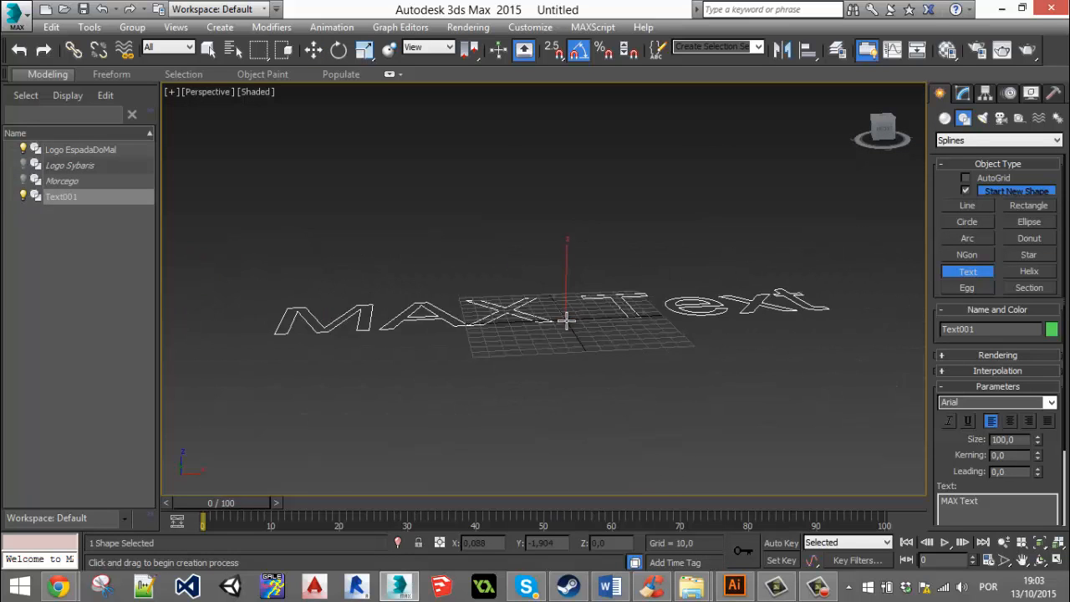
scroll(572, 315, "up", 4)
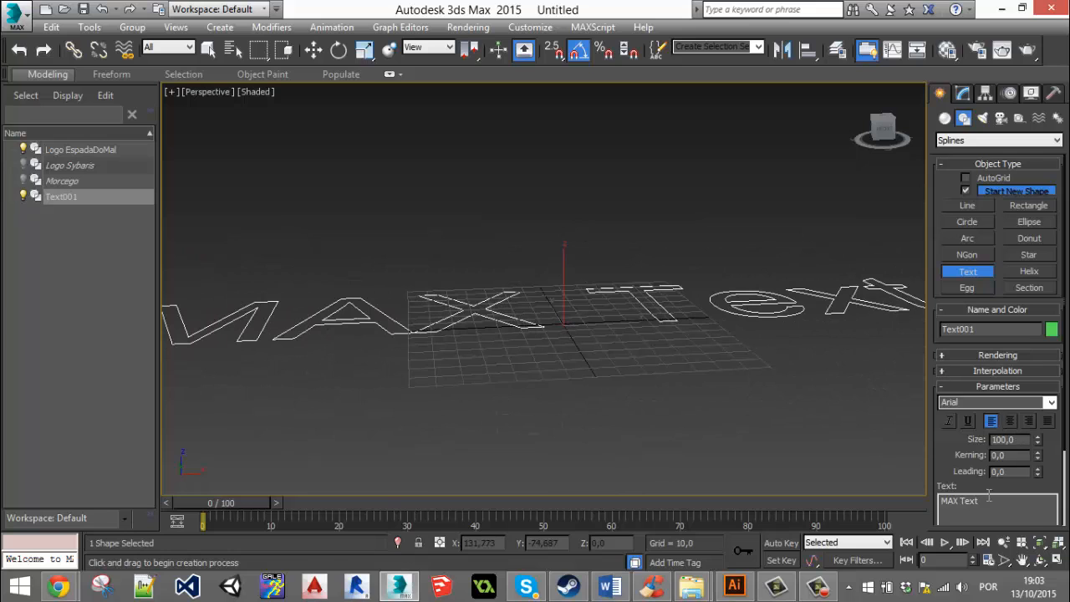
Replace the new text shape's default wording with "Qualquer".
left_click_drag(979, 501, 893, 500)
key("BackSpace")
type("sdfghjk")
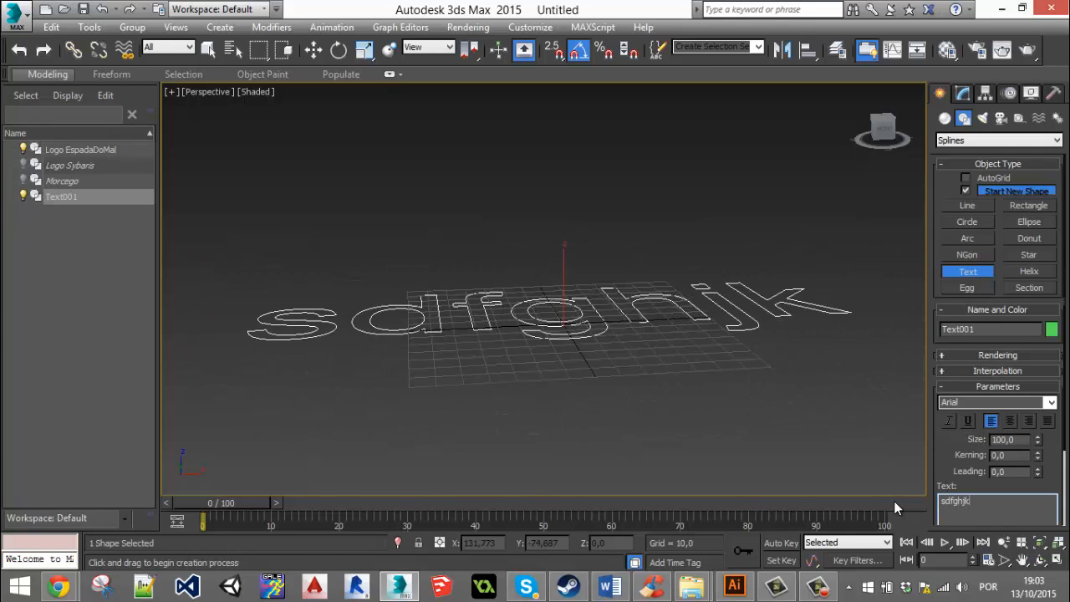
key("BackSpace")
key("BackSpace")
key("BackSpace")
key("BackSpace")
key("BackSpace")
key("BackSpace")
key("BackSpace")
type("Qu")
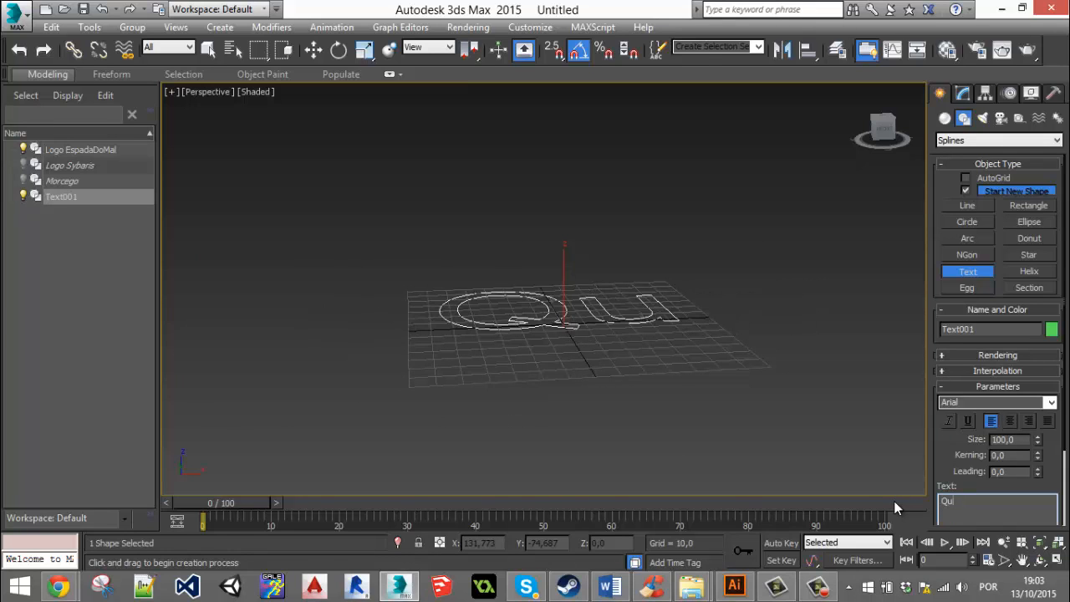
type("alquer")
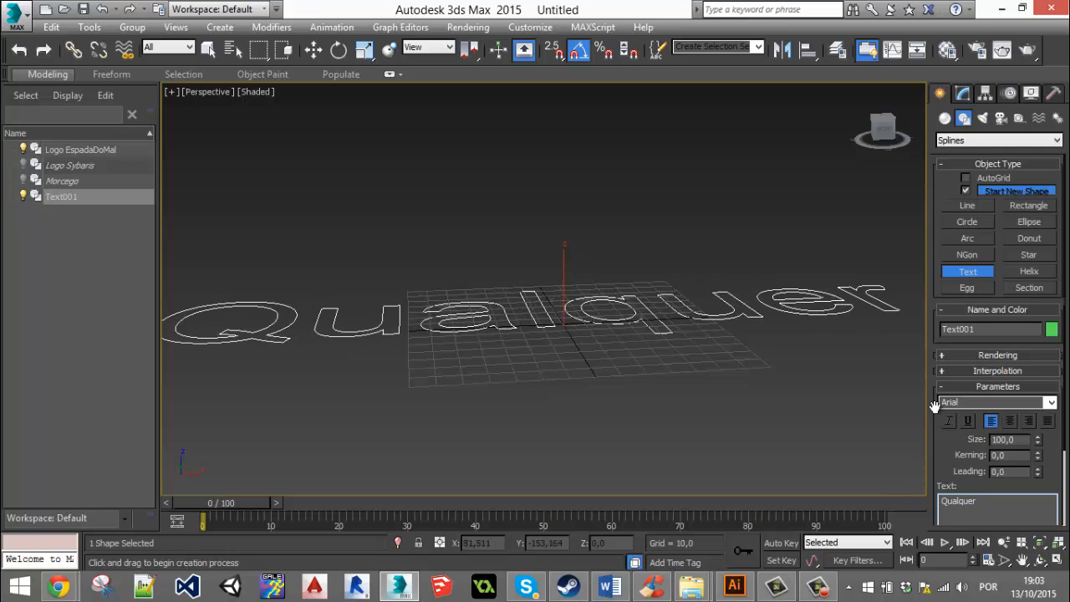
Rotate the Qualquer text shape 90 degrees about its X axis so it stands upright.
left_click(338, 50)
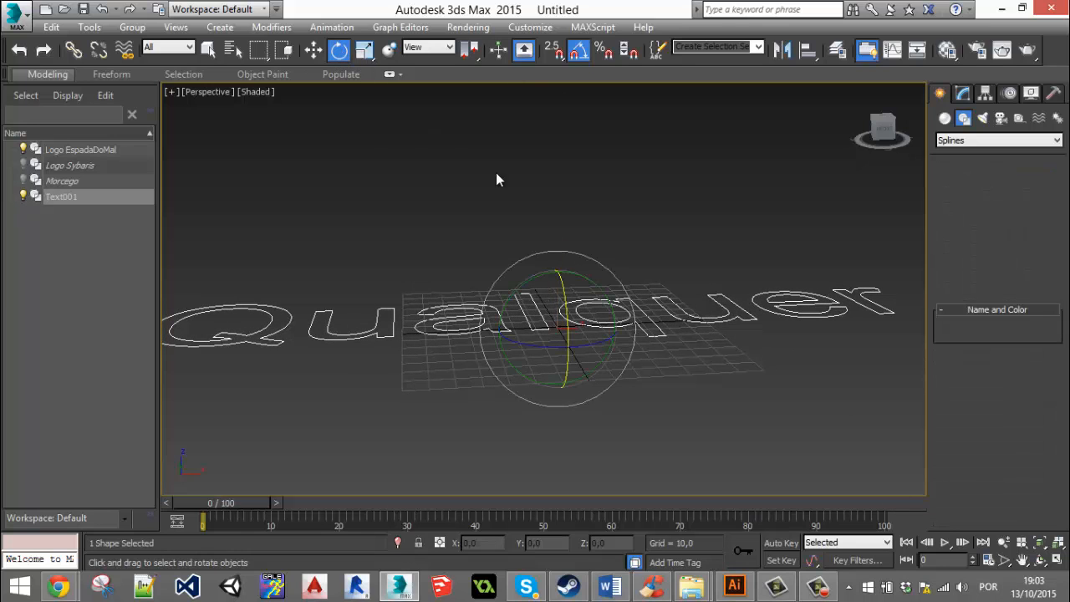
left_click_drag(561, 284, 581, 351)
Reduce the Qualquer text's size to 1,35 to bring it close to the logo's scale.
left_click(964, 93)
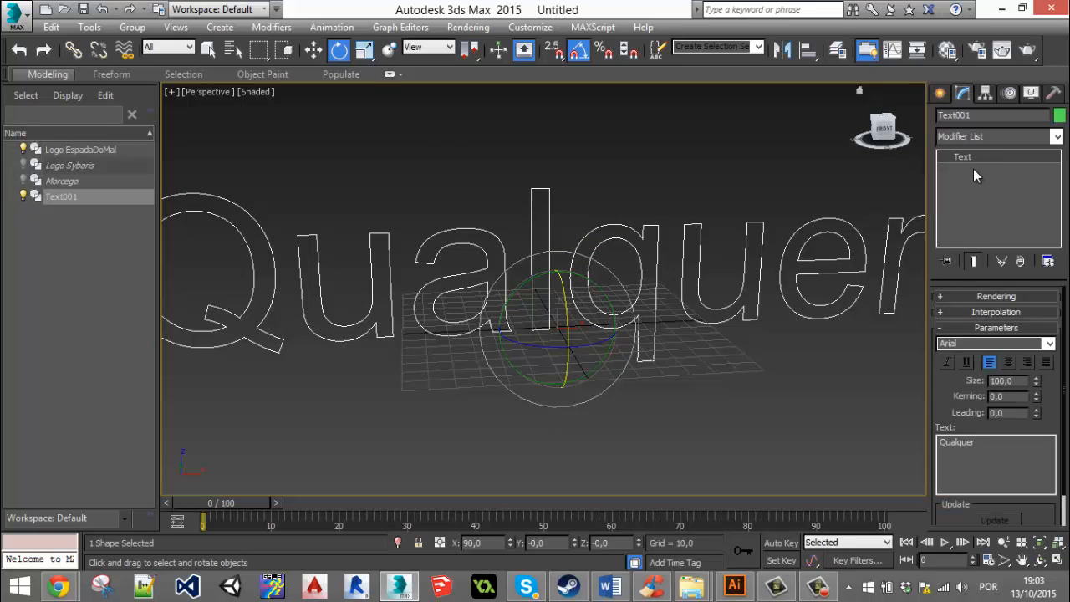
left_click_drag(1037, 384, 1008, 453)
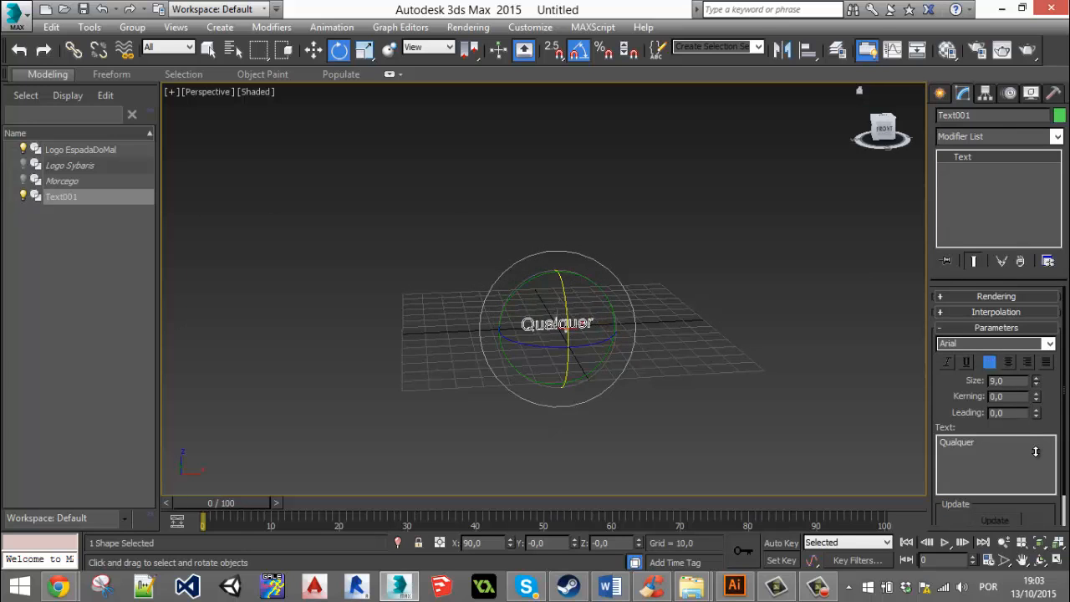
middle_click_drag(711, 330, 513, 252, "alt")
scroll(613, 320, "up", 5)
scroll(512, 250, "up", 5)
middle_click_drag(592, 292, 599, 257)
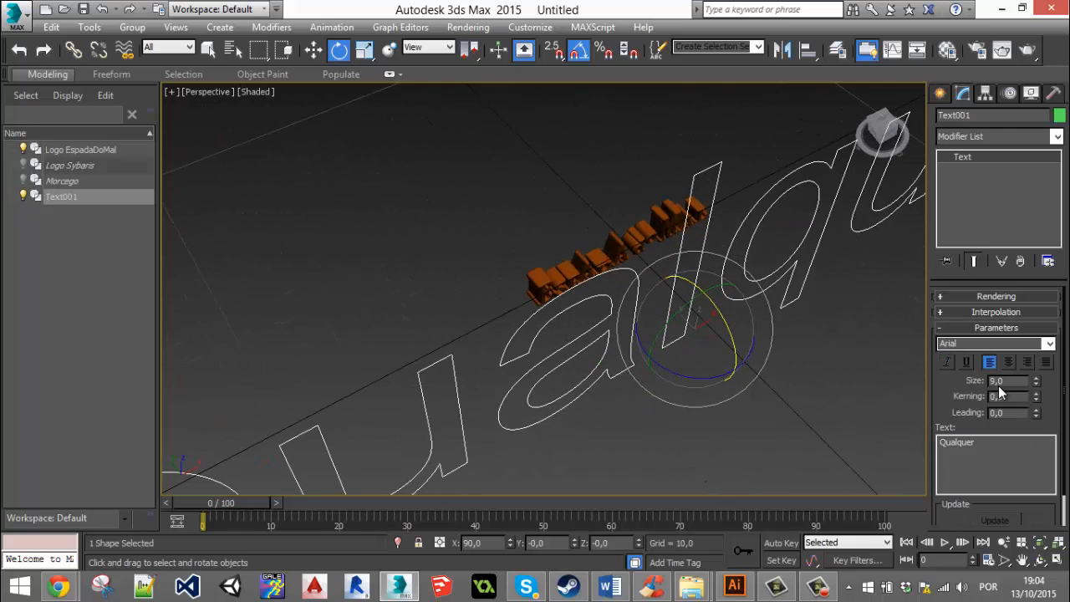
left_click_drag(1035, 384, 1043, 459)
middle_click_drag(819, 370, 696, 289, "alt")
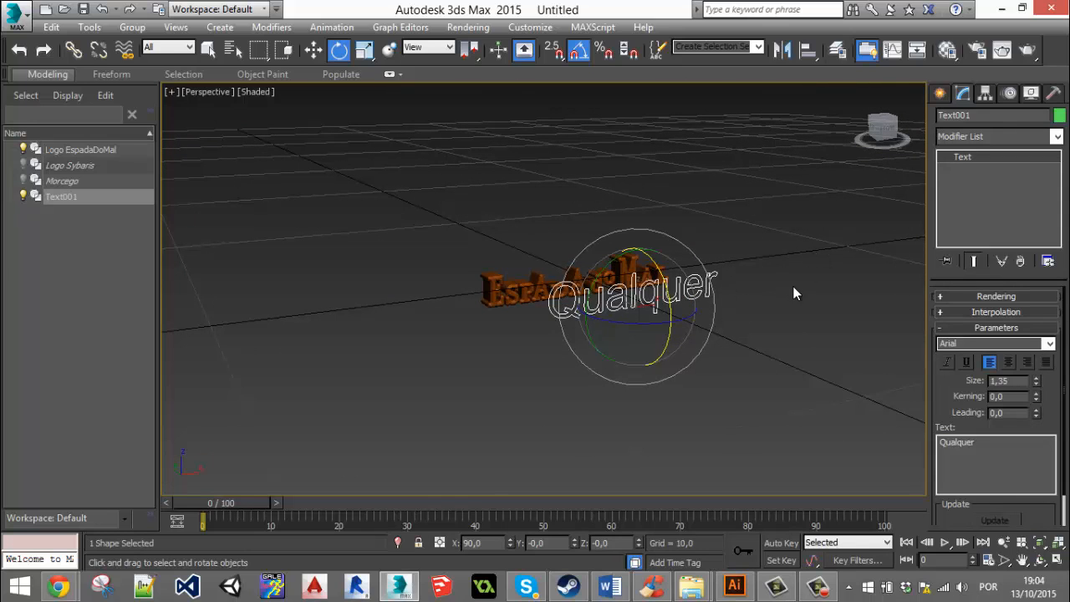
Change the Qualquer text's font to Arial Negrito and keep the shape selected.
left_click(749, 292)
left_click(709, 295)
middle_click_drag(765, 332, 776, 309)
scroll(753, 293, "up", 5)
middle_click_drag(726, 275, 777, 272)
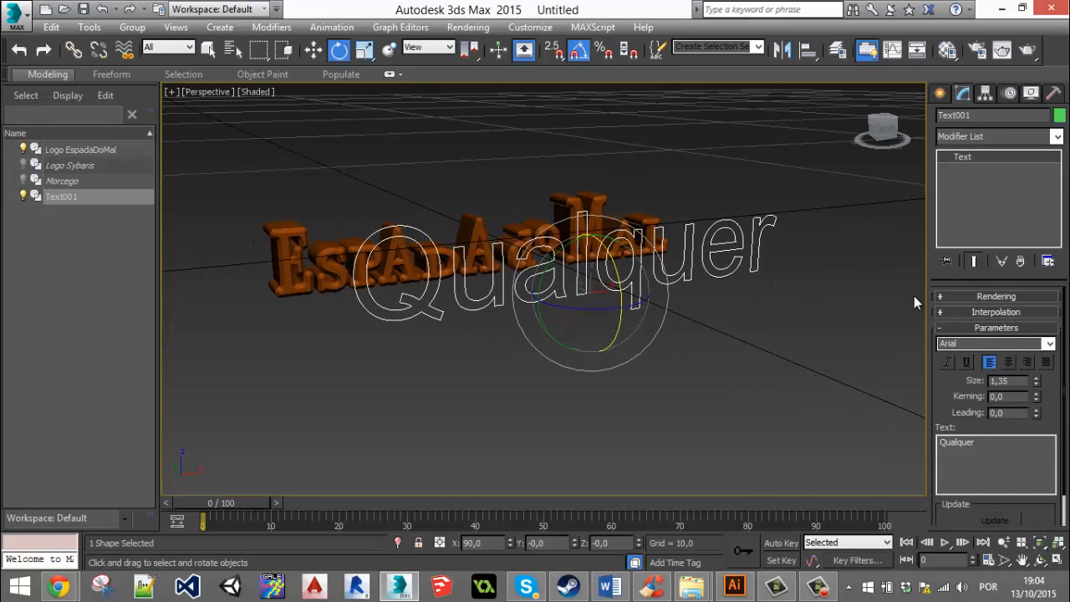
left_click(1049, 345)
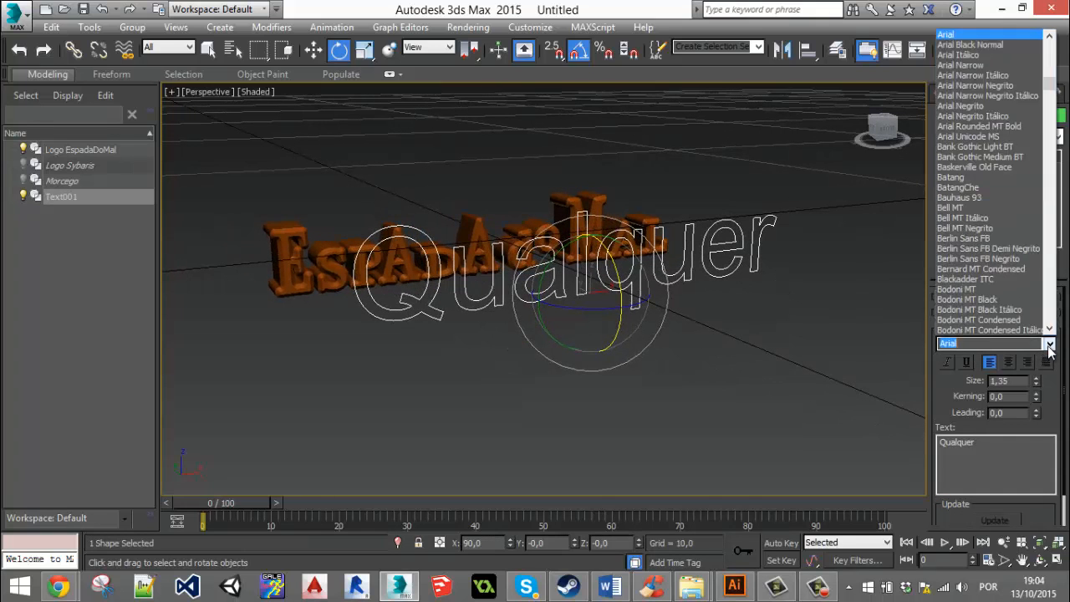
left_click(992, 106)
left_click(733, 307)
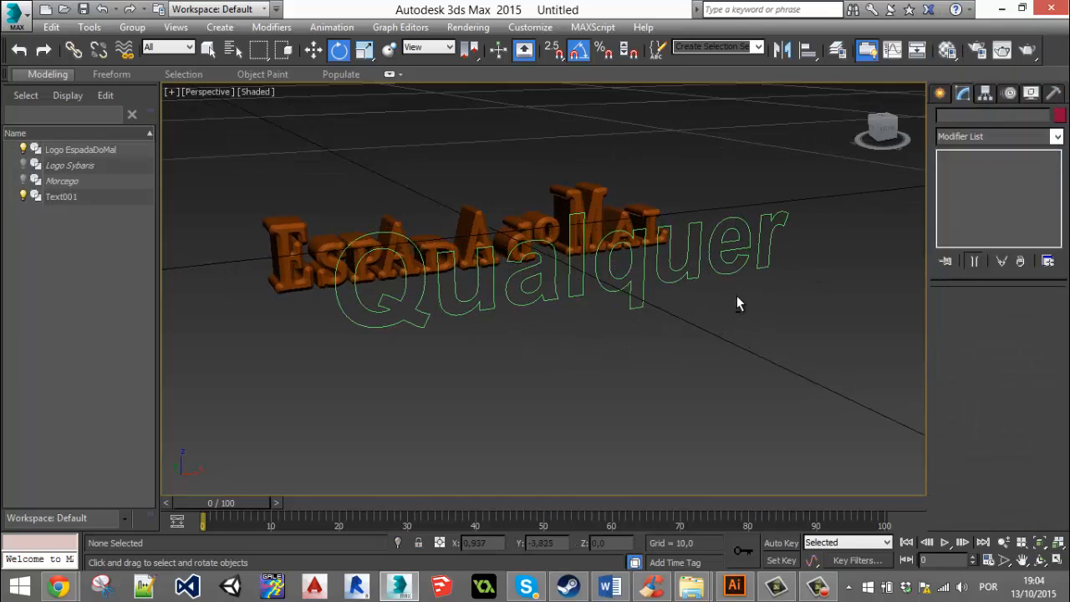
middle_click_drag(737, 296, 726, 303, "alt")
left_click(697, 276)
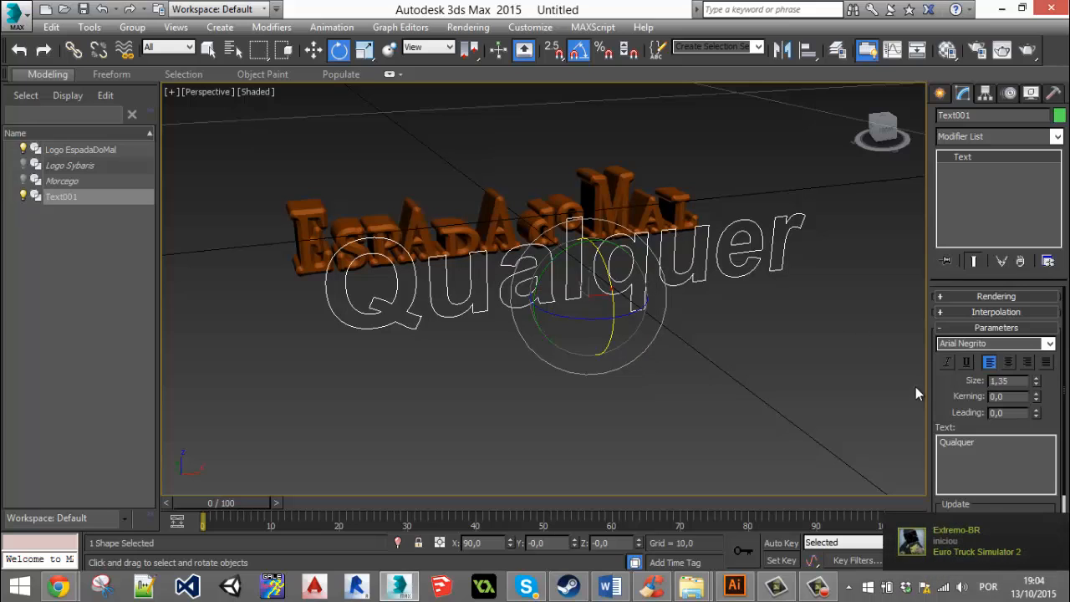
Try the Arial Narrow Negrito Itálico font on the Qualquer text.
double_click(961, 444)
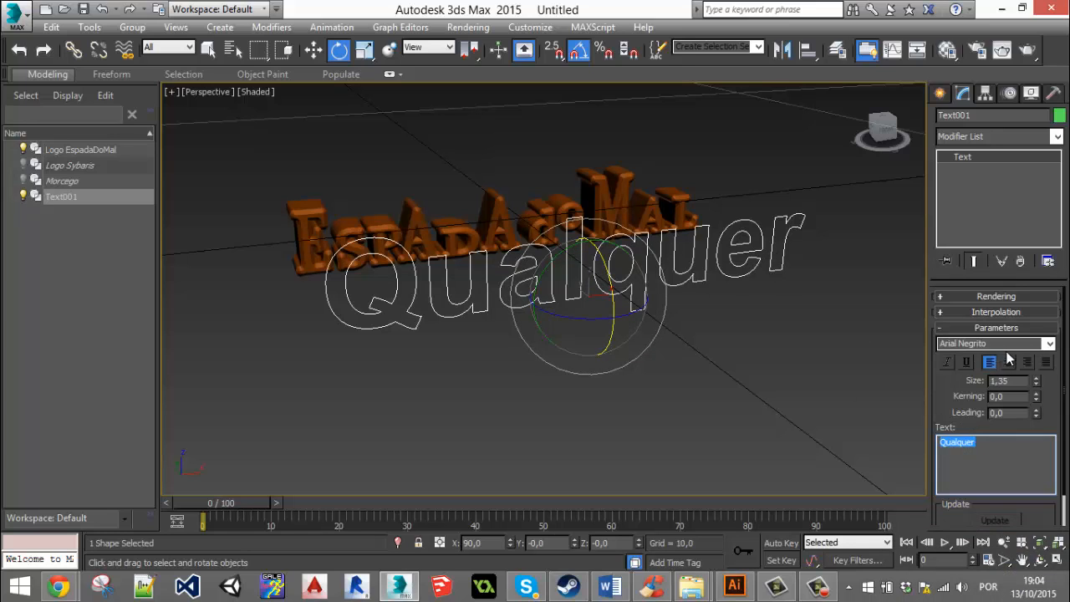
left_click(1050, 345)
left_click(1035, 345)
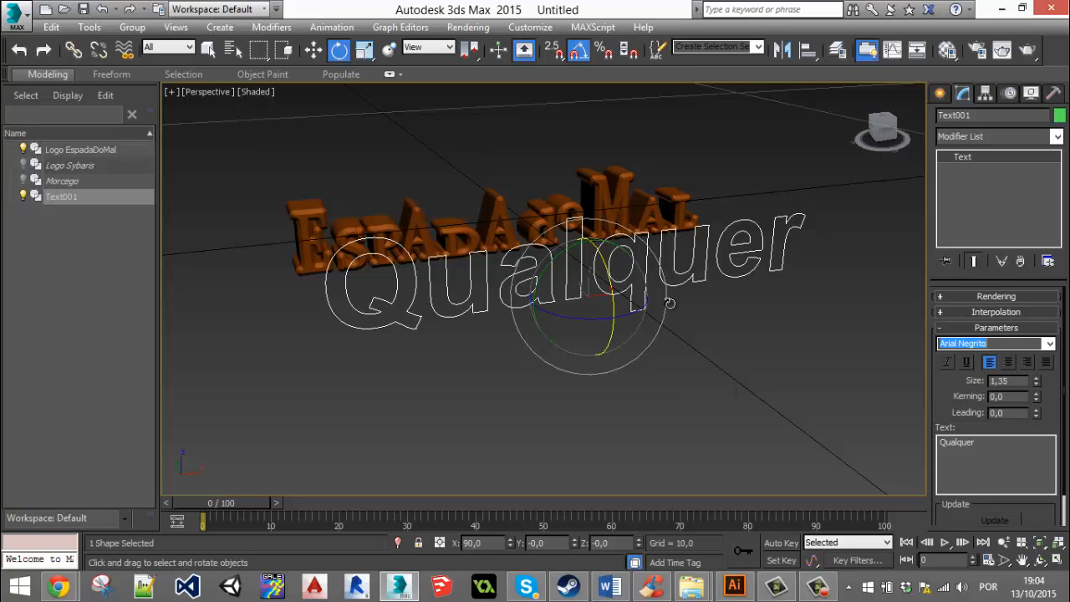
middle_click_drag(591, 305, 552, 294, "alt")
scroll(636, 289, "up", 1)
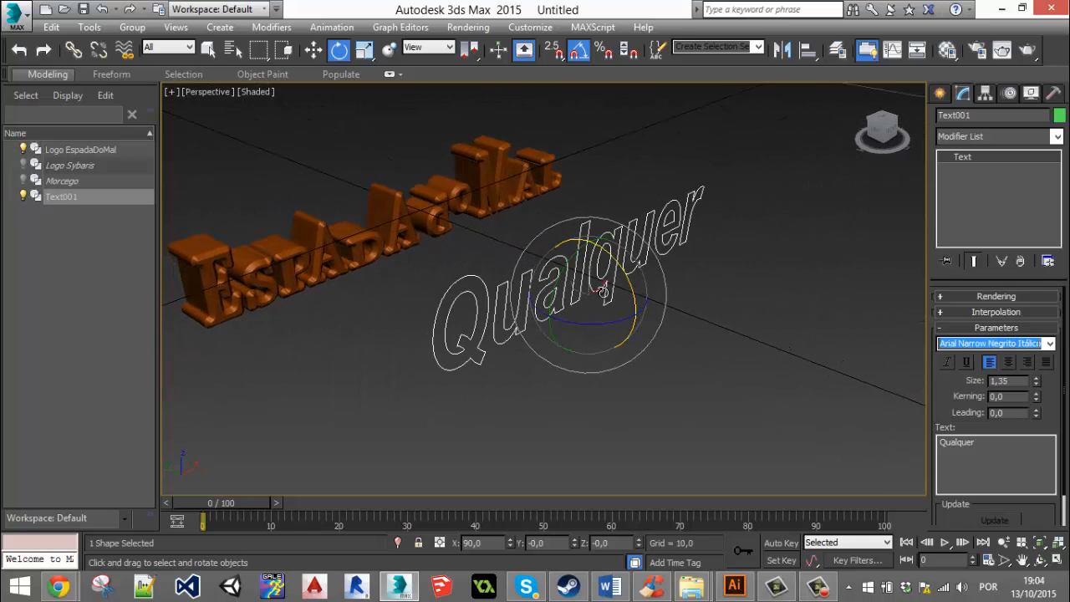
middle_click_drag(637, 289, 586, 259, "alt")
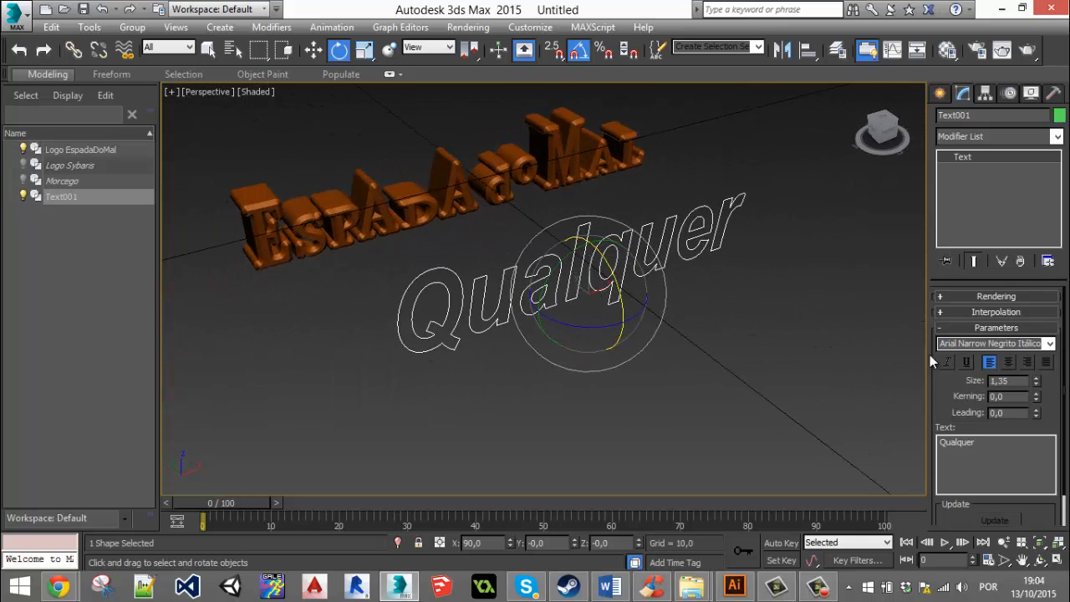
Return the Qualquer text's font to Arial Negrito and reselect the shape.
left_click(1049, 343)
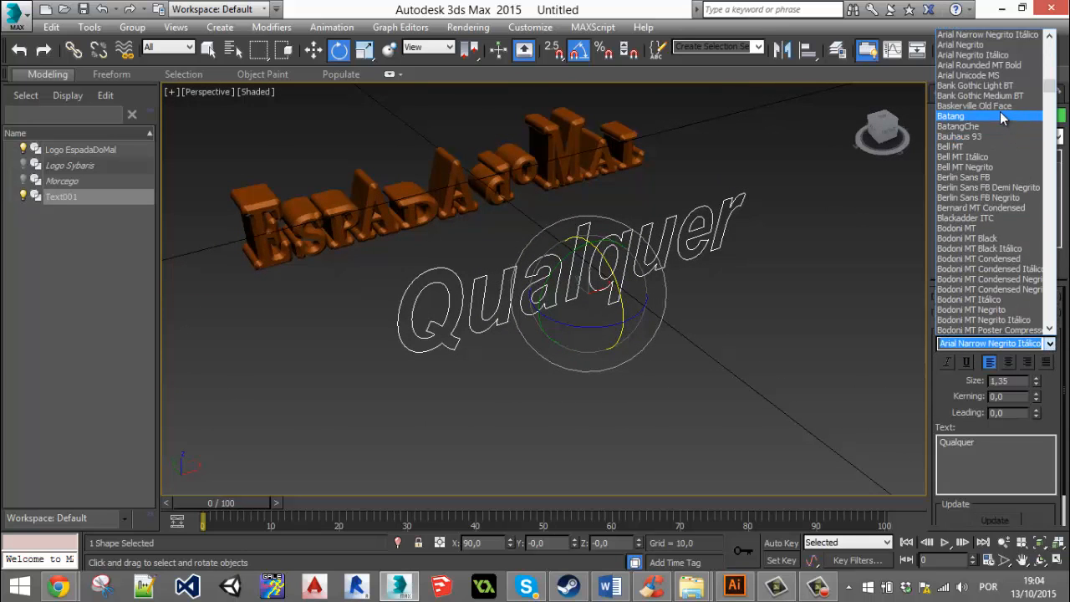
scroll(1002, 118, "up", 1)
left_click(995, 81)
left_click(764, 390)
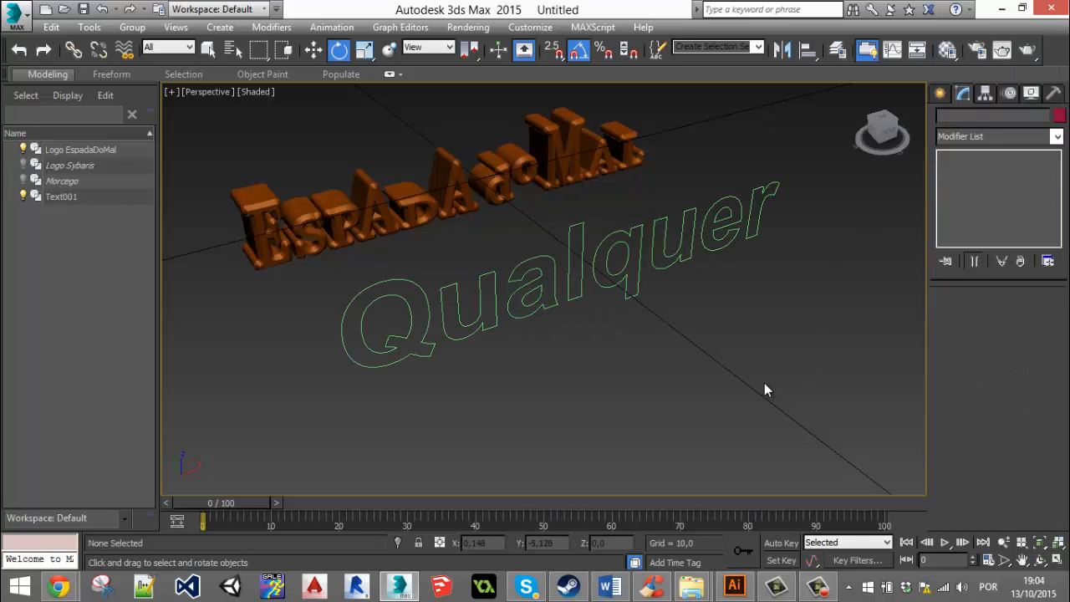
left_click(627, 296)
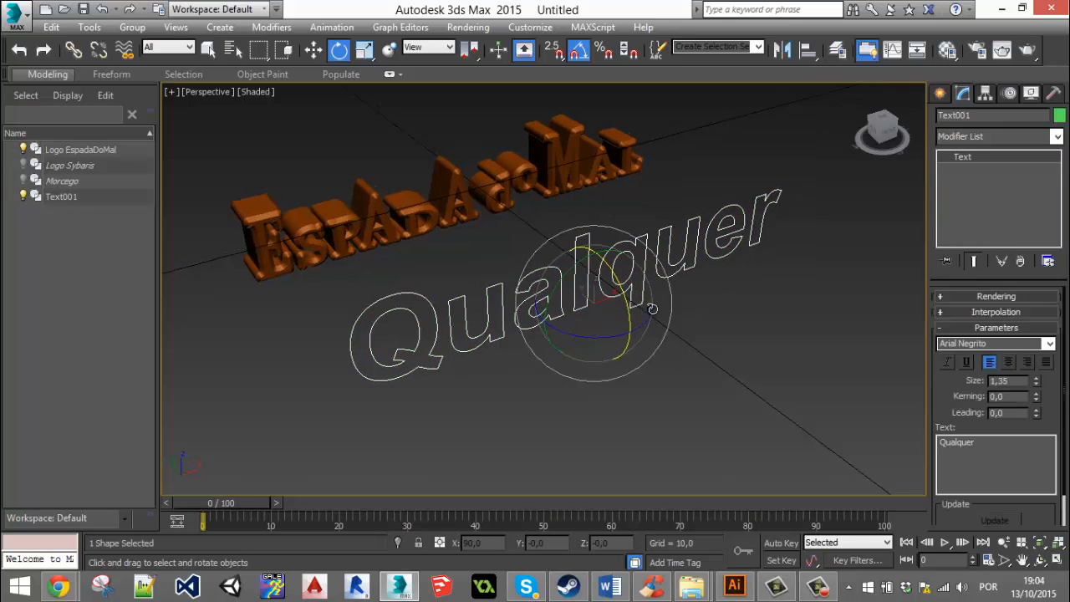
Copy the Bevel modifier from the EspadaDoMal logo and paste it onto the Qualquer text.
middle_click_drag(652, 309, 644, 291, "alt")
left_click(468, 210)
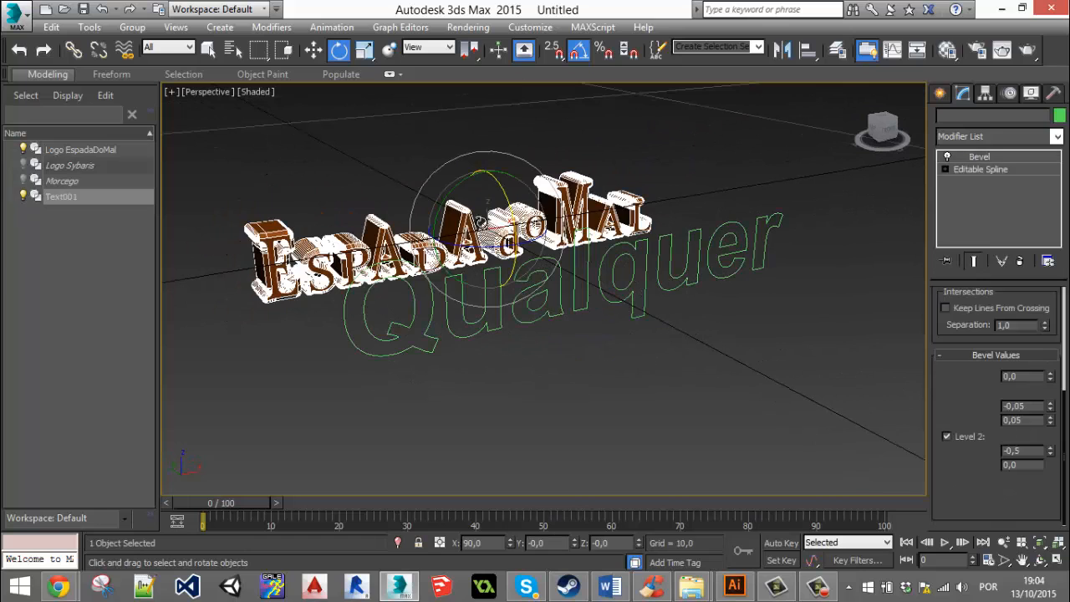
right_click(982, 159)
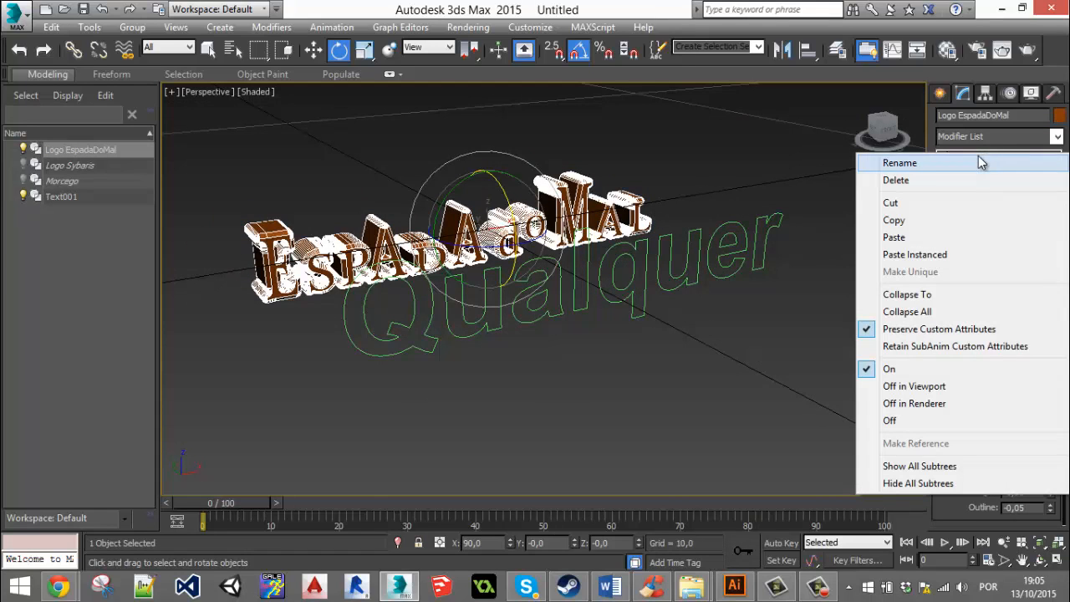
left_click(921, 220)
left_click(732, 257)
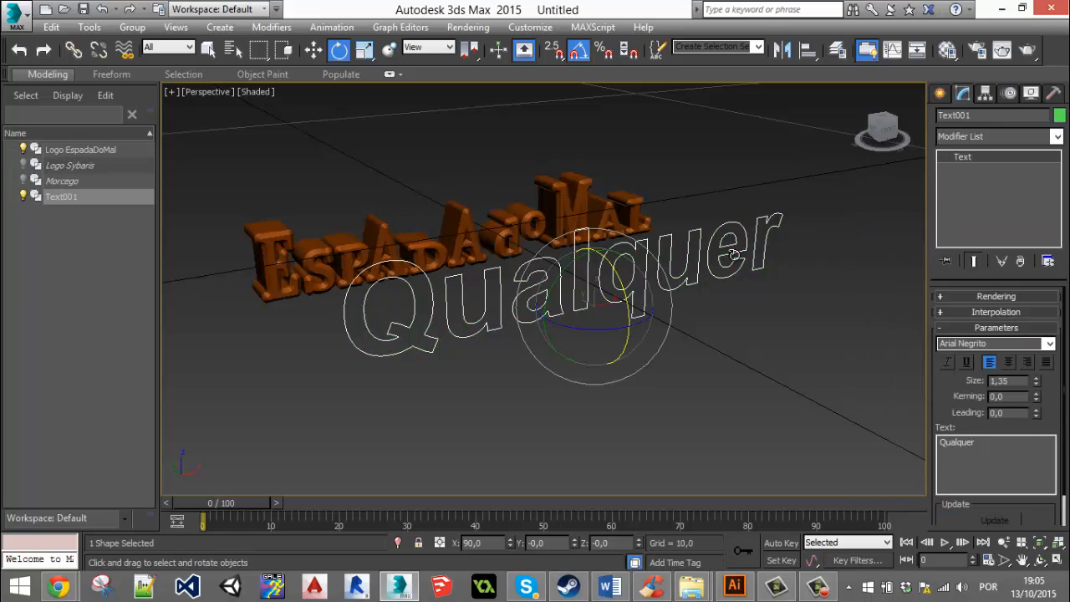
right_click(978, 153)
left_click(978, 163)
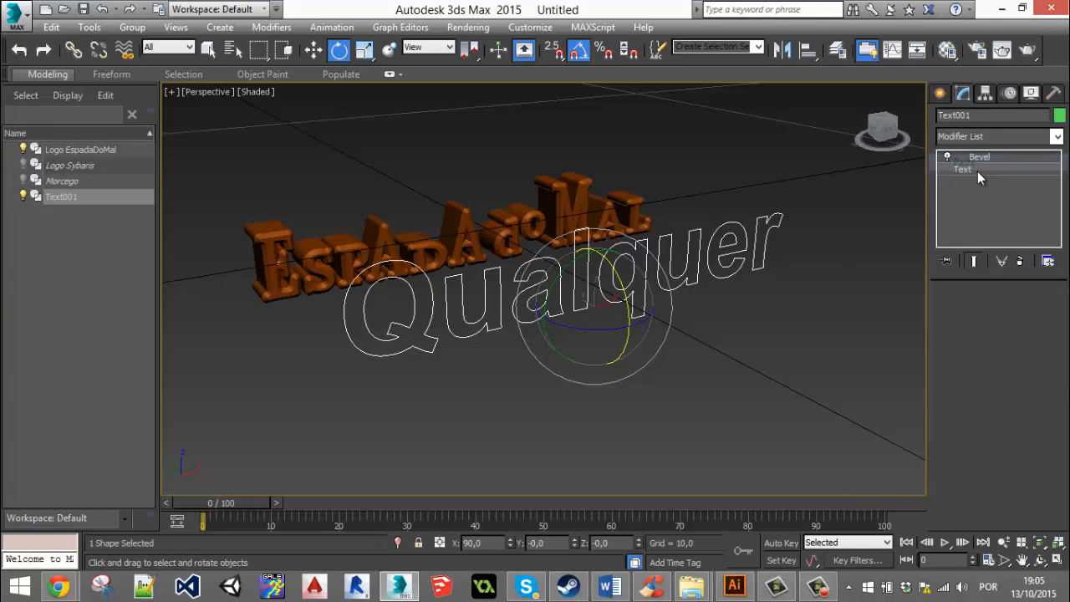
middle_click_drag(524, 393, 480, 306, "alt")
left_click(418, 232)
left_click(570, 334)
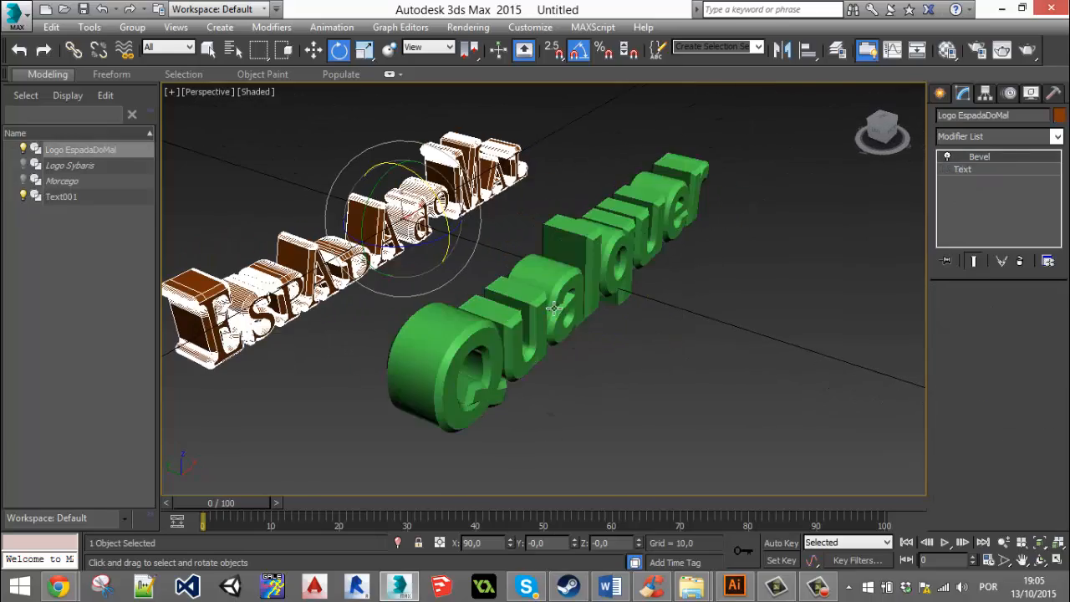
middle_click_drag(570, 335, 554, 272, "alt")
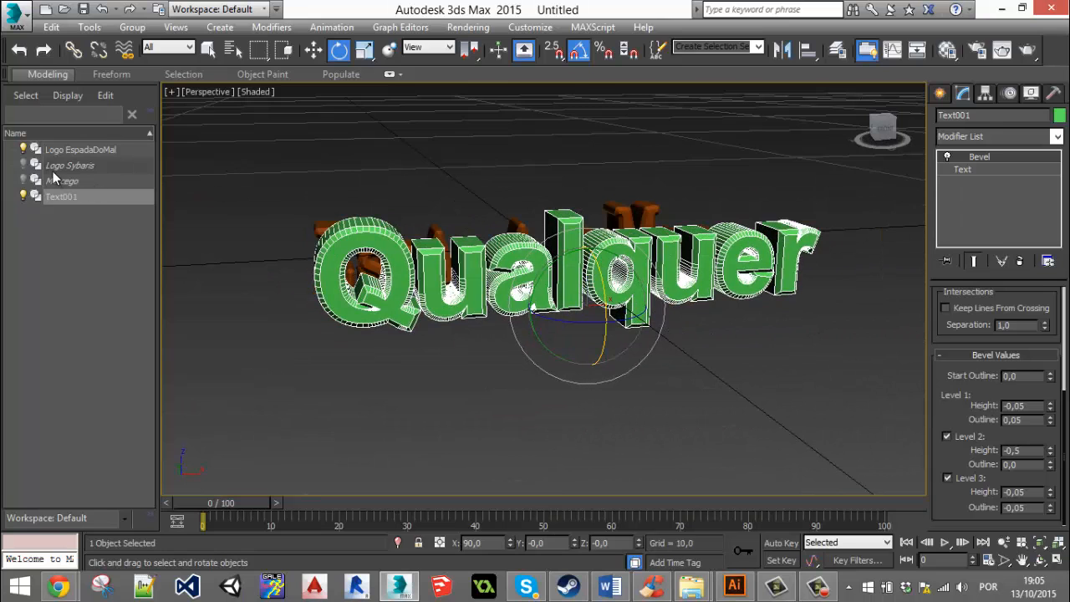
Unhide Logo Sybaris and raise it above the other lettering to about 2,226 on the Z axis.
left_click(24, 166)
middle_click_drag(615, 342, 376, 209, "alt")
left_click(289, 247)
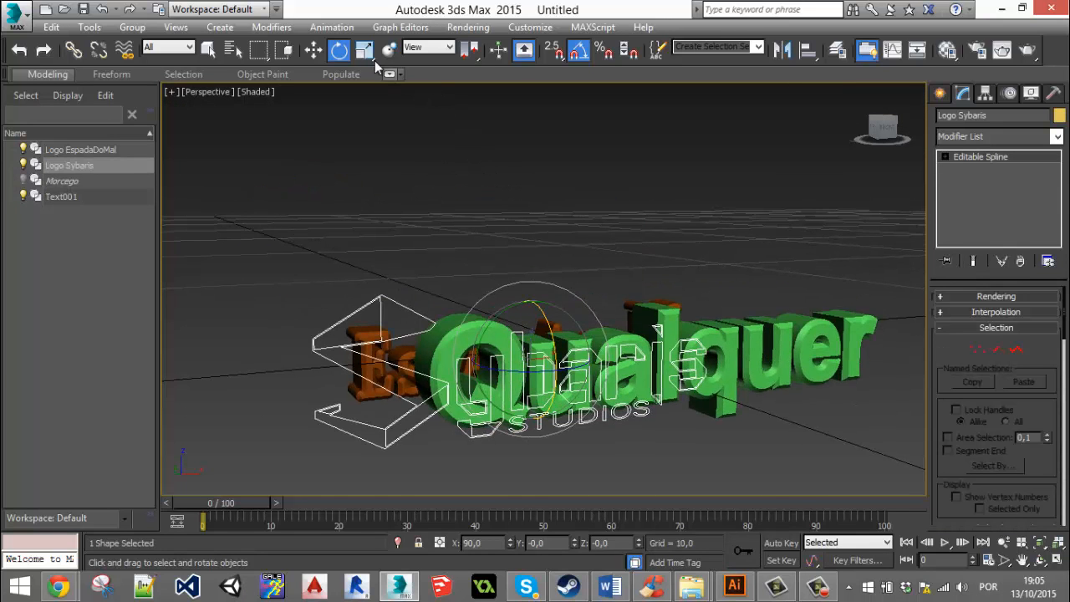
left_click(314, 50)
left_click_drag(532, 301, 533, 106)
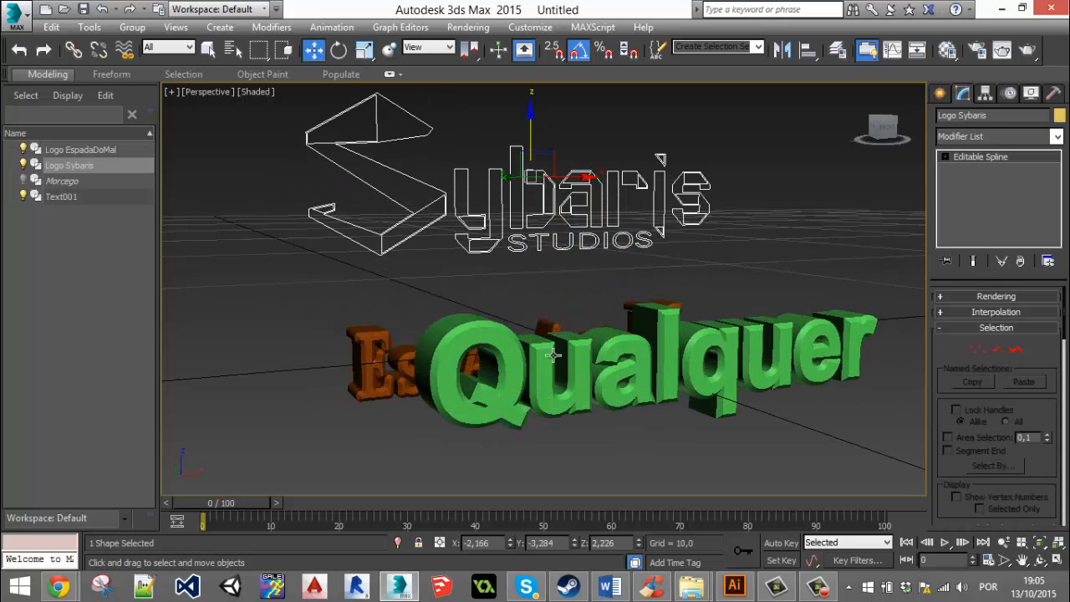
Try pasting the copied Bevel modifier onto Logo Sybaris, and undo the paste.
left_click(591, 405)
left_click(562, 245)
right_click(1014, 156)
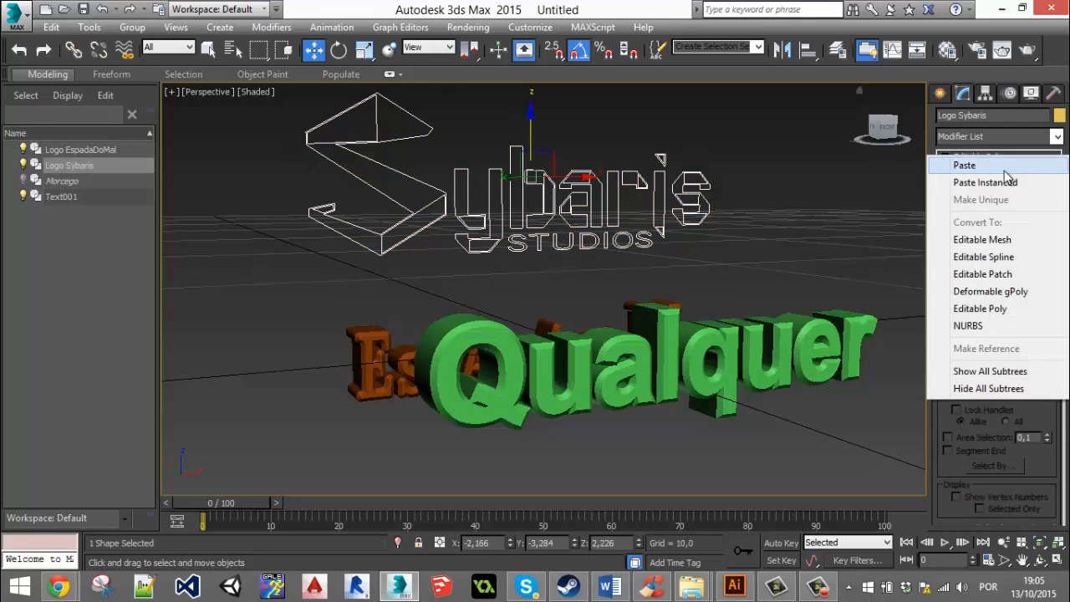
left_click(986, 182)
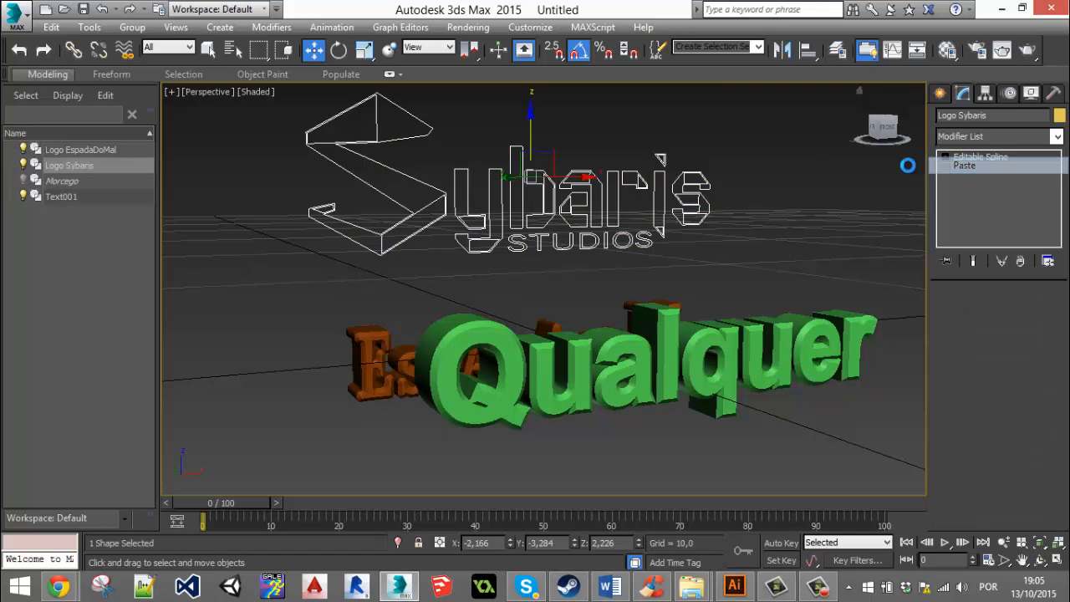
middle_click_drag(772, 203, 749, 210, "alt")
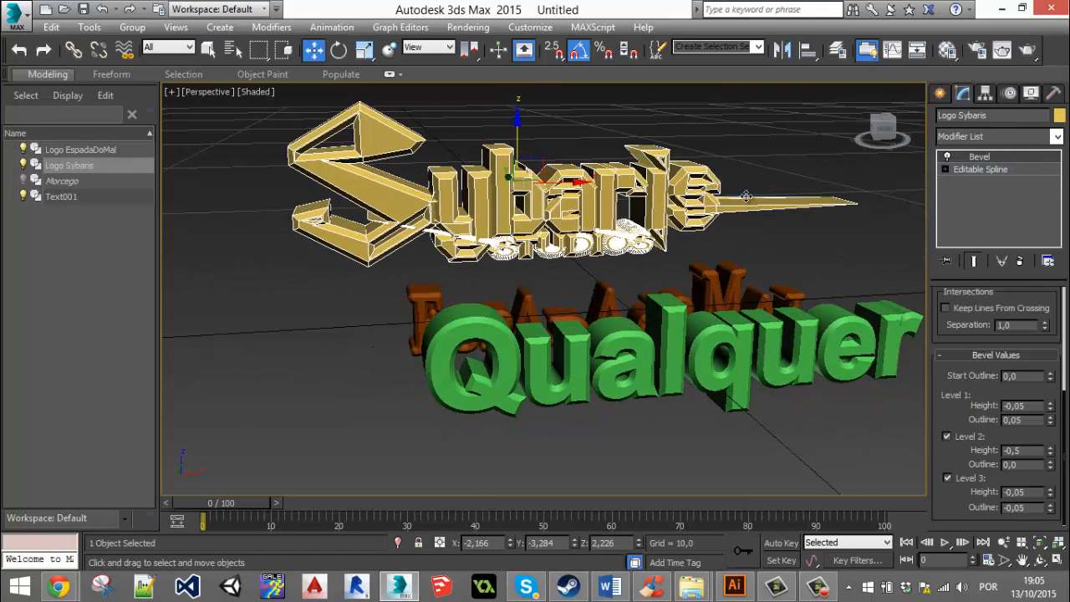
key("ctrl+z")
Unhide the Morcego bat spline and paste the copied Bevel modifier onto it as an instance.
middle_click_drag(669, 244, 555, 268)
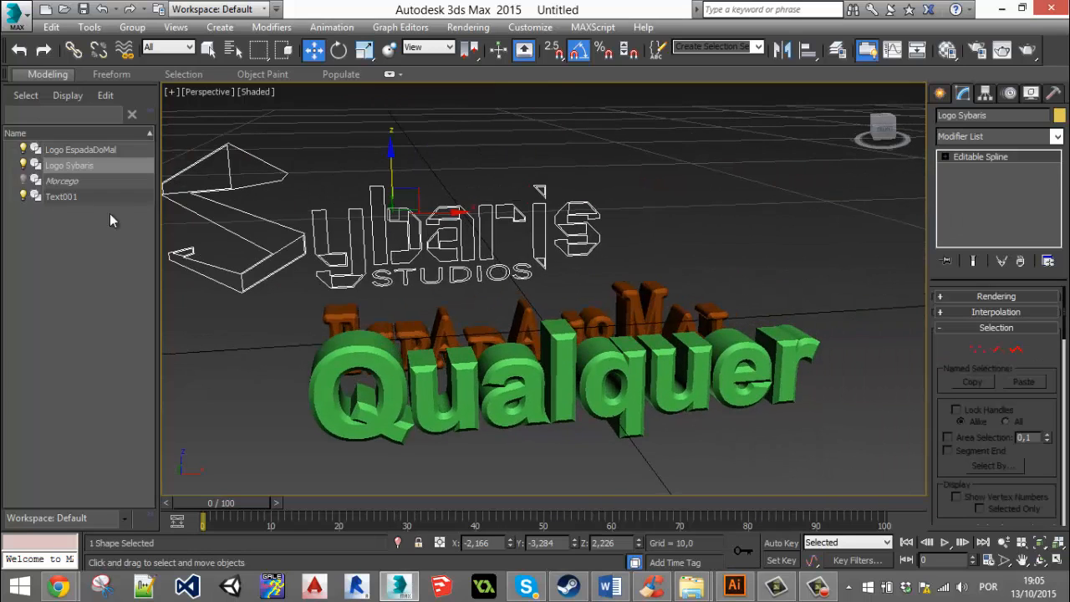
left_click(24, 180)
middle_click_drag(702, 292, 535, 339)
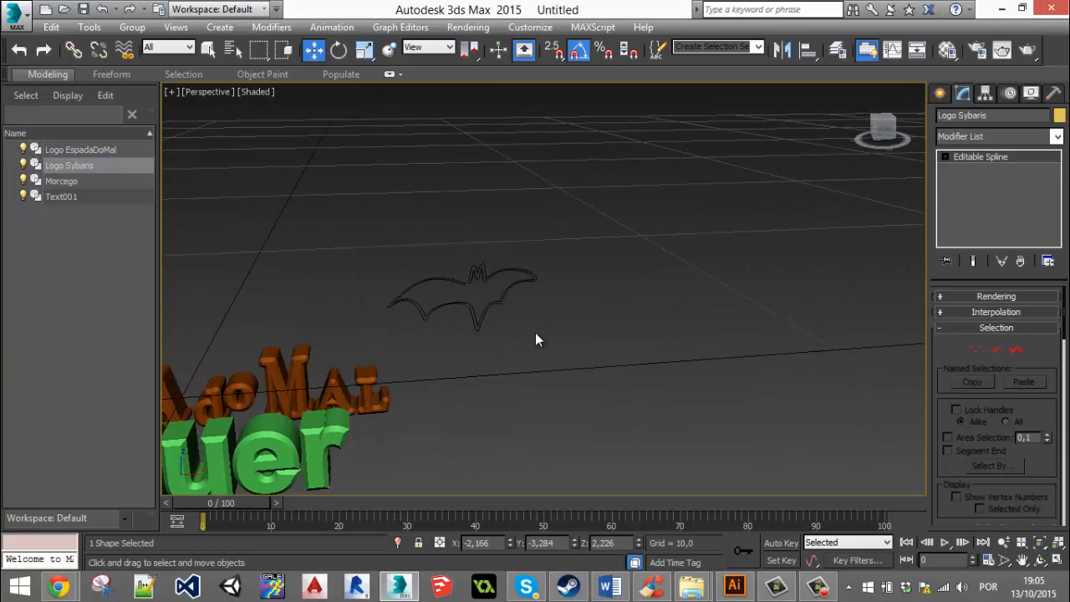
scroll(535, 340, "up", 5)
left_click(671, 268)
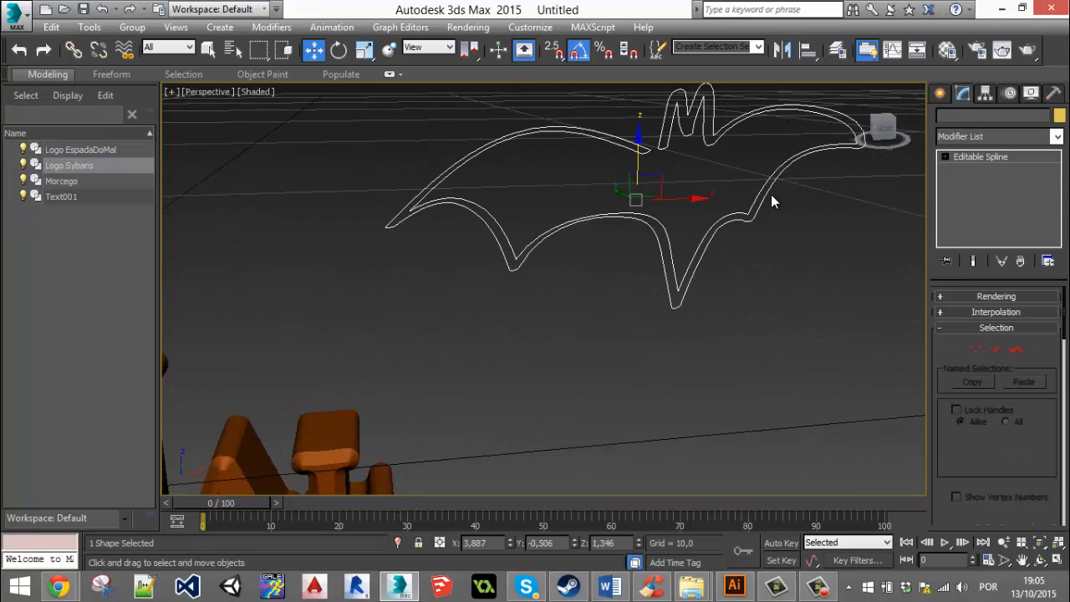
right_click(979, 160)
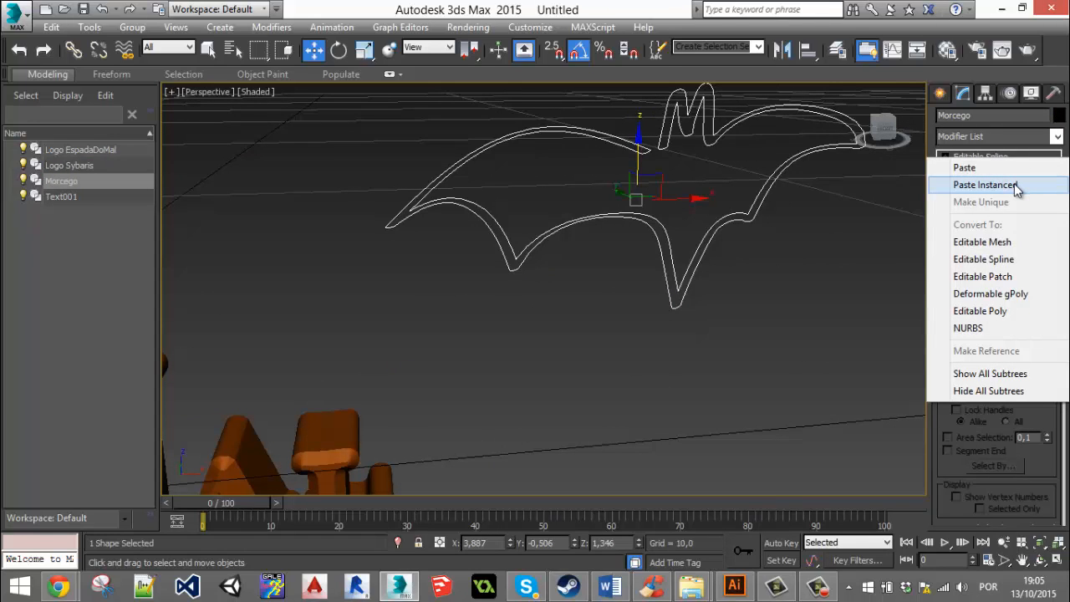
left_click(1013, 184)
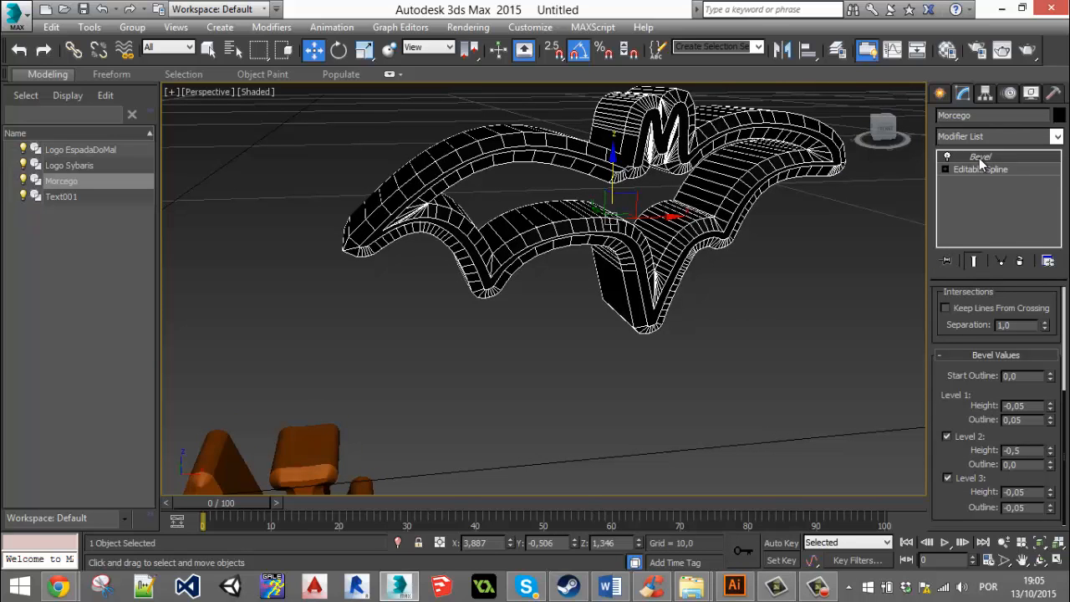
Set the Level 2 height of Morcego's instanced Bevel modifier to 33,0.
scroll(801, 303, "down", 8)
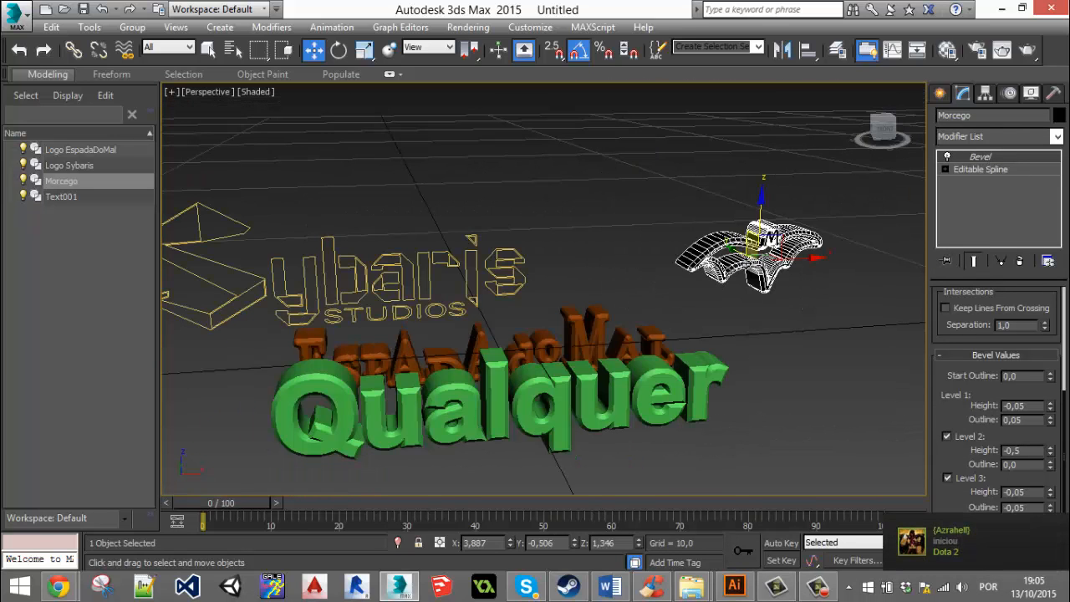
middle_click_drag(777, 257, 771, 309, "alt")
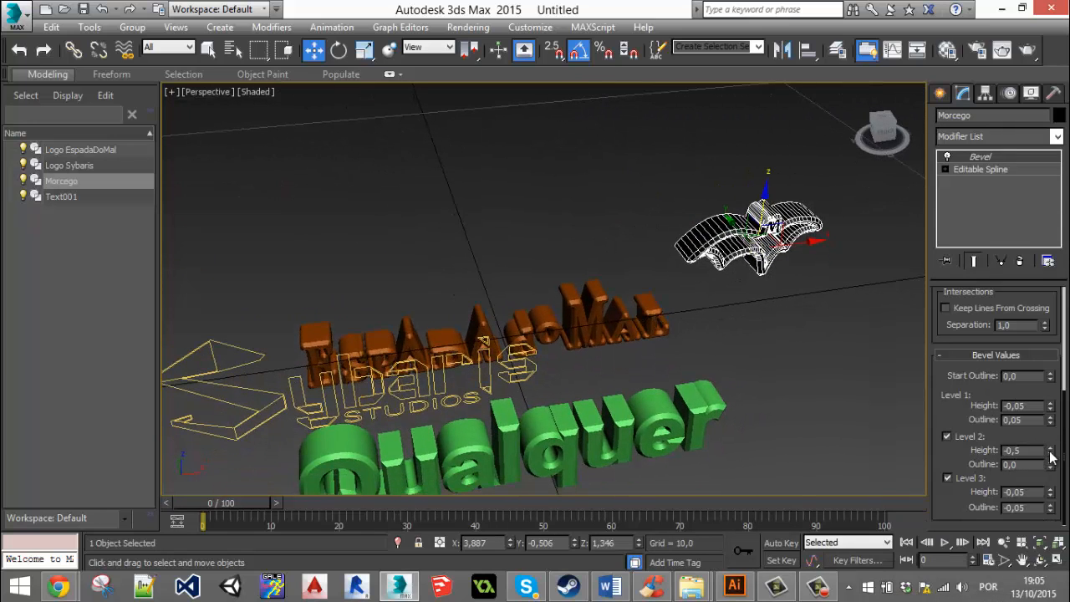
left_click_drag(1051, 456, 1043, 404)
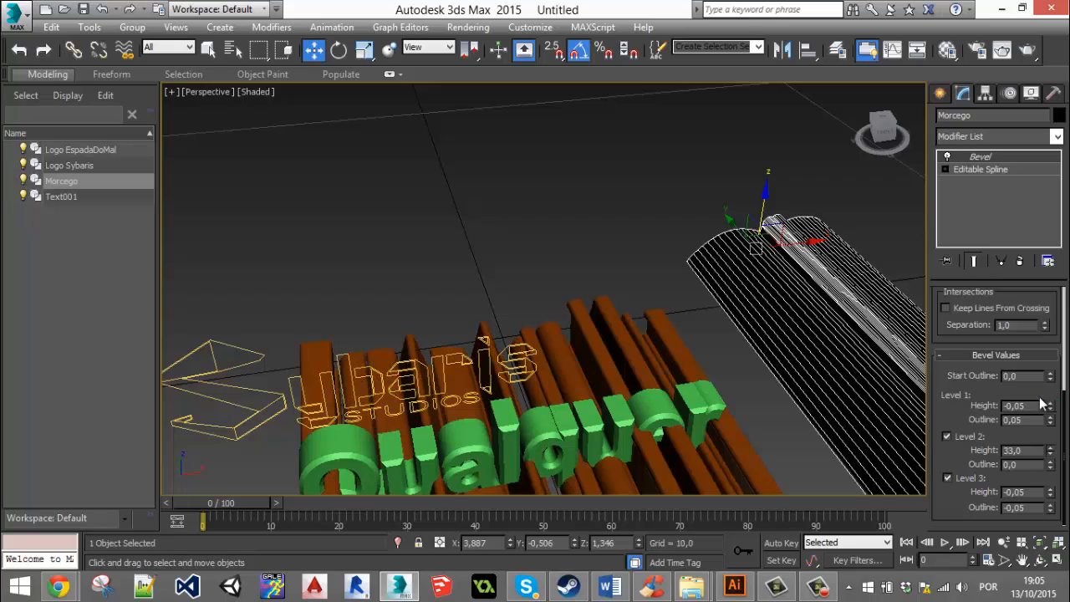
Undo the last Level 2 height change of the instanced Bevel modifier.
mouse_move(806, 352)
middle_mouse_down()
mouse_move(666, 282)
mouse_move(632, 196)
middle_mouse_up()
middle_click_drag(728, 300, 666, 194)
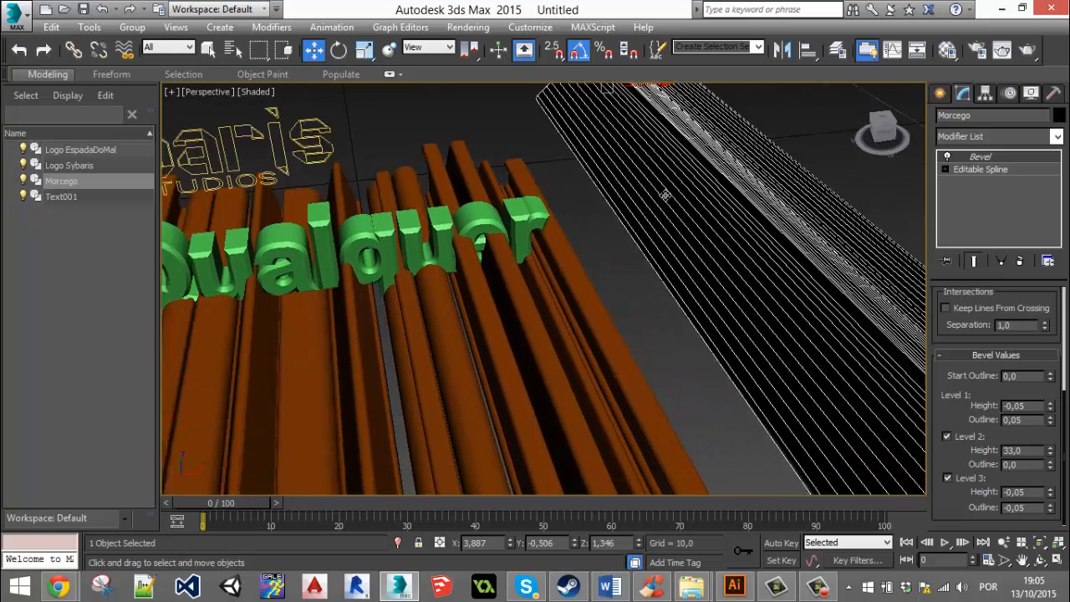
scroll(567, 347, "down", 4)
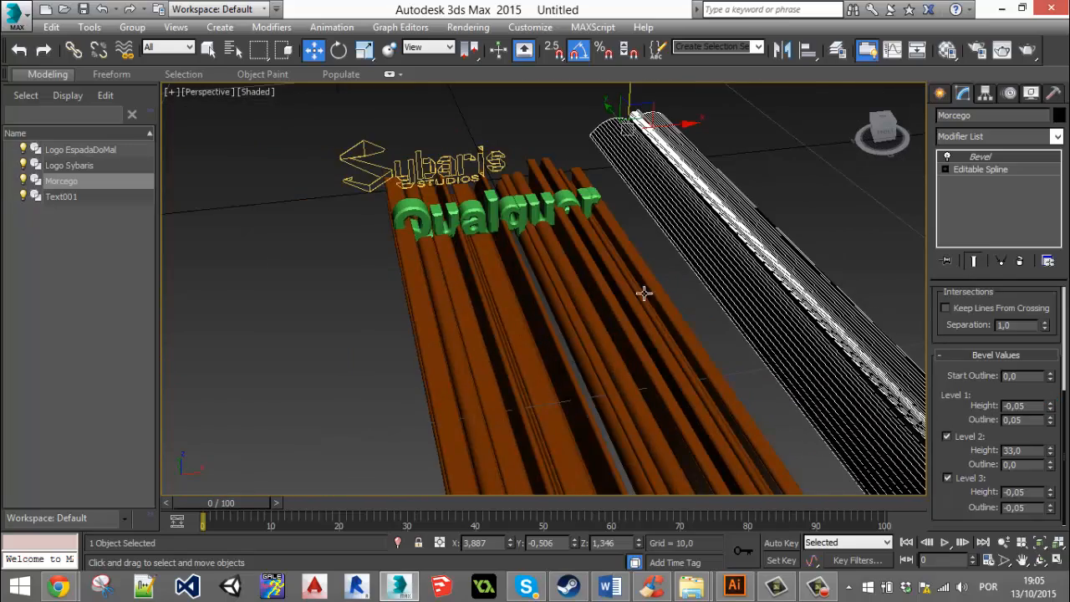
key("ctrl+z")
middle_click_drag(688, 289, 639, 232, "alt")
scroll(640, 232, "up", 4)
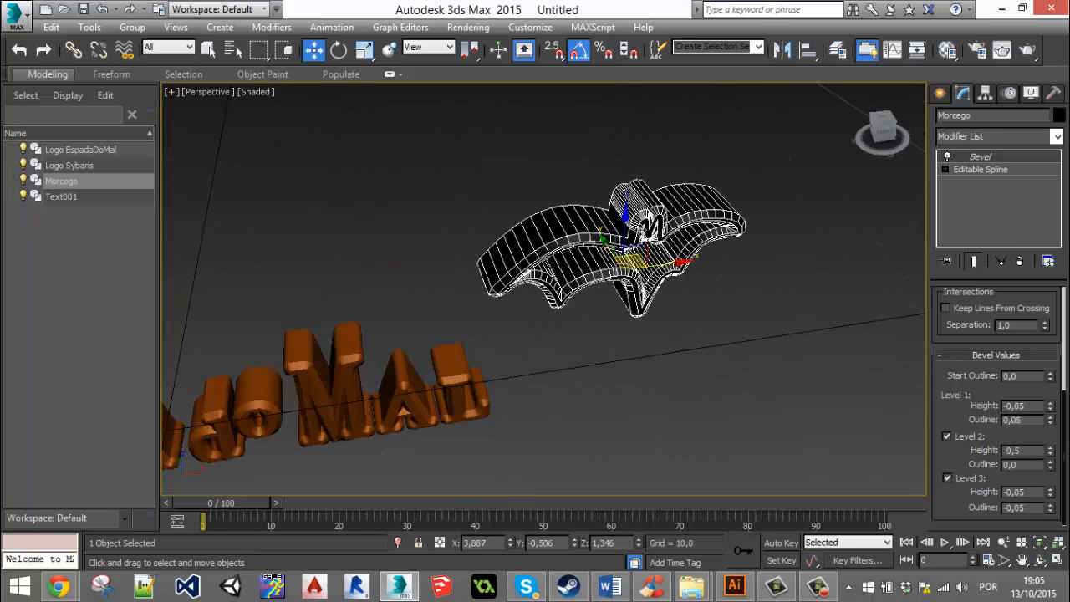
Make Morcego's instanced Bevel modifier unique.
right_click(987, 158)
left_click(987, 154)
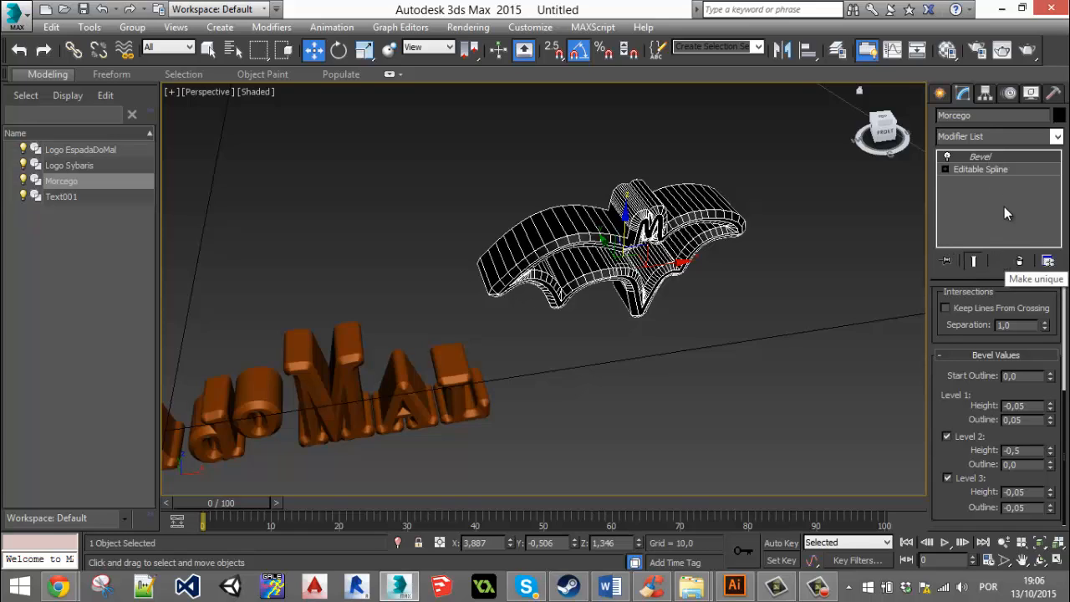
left_click(1002, 260)
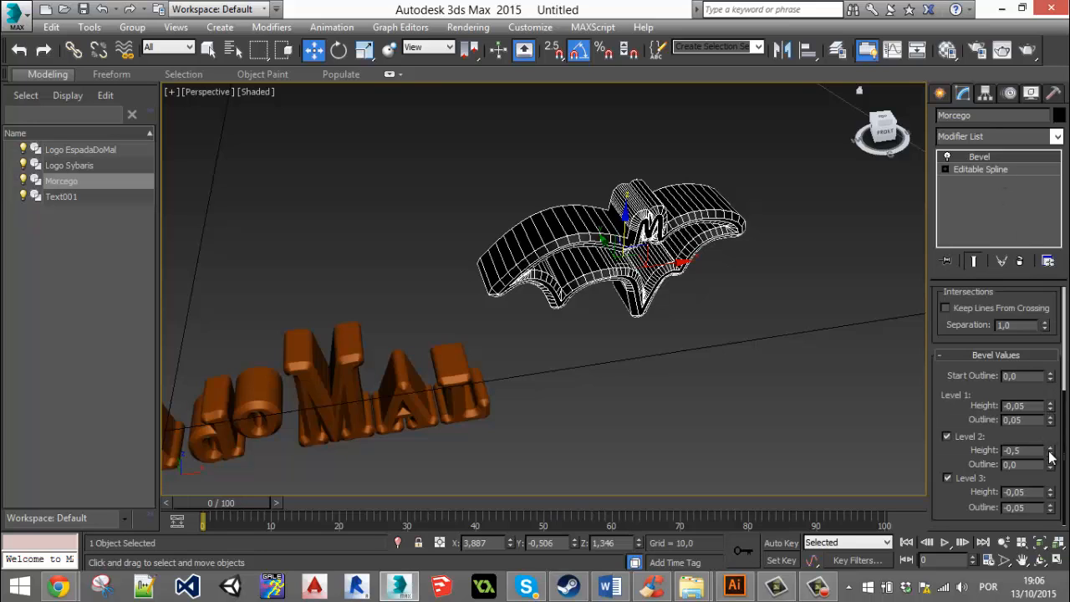
Try a Level 2 height of -24,0 on Morcego's unique Bevel, undo it and deselect the bat.
left_click_drag(1051, 456, 1050, 493)
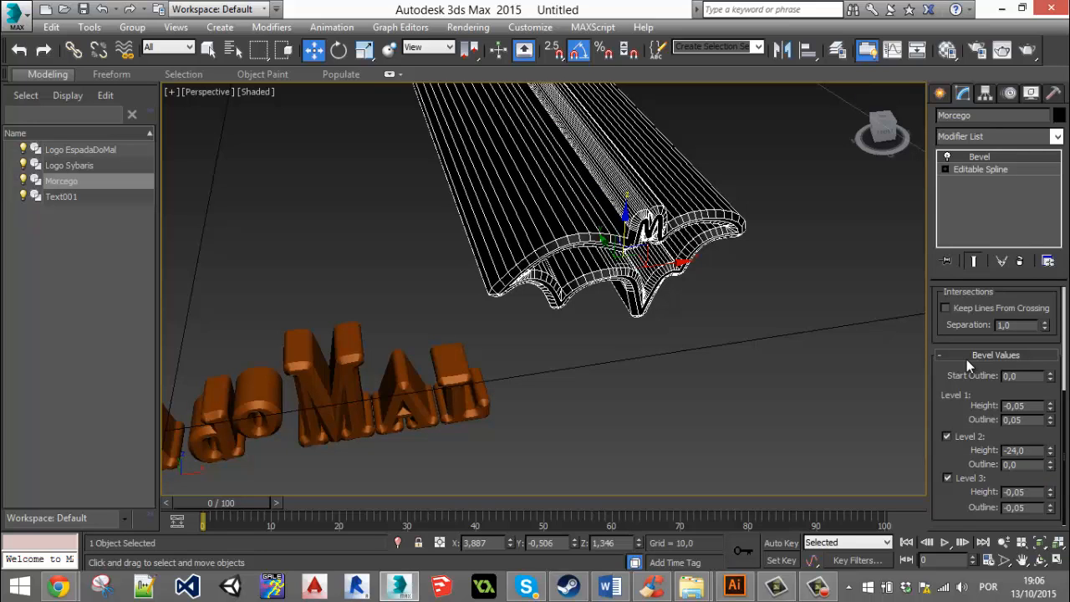
key("ctrl+z")
left_click(718, 324)
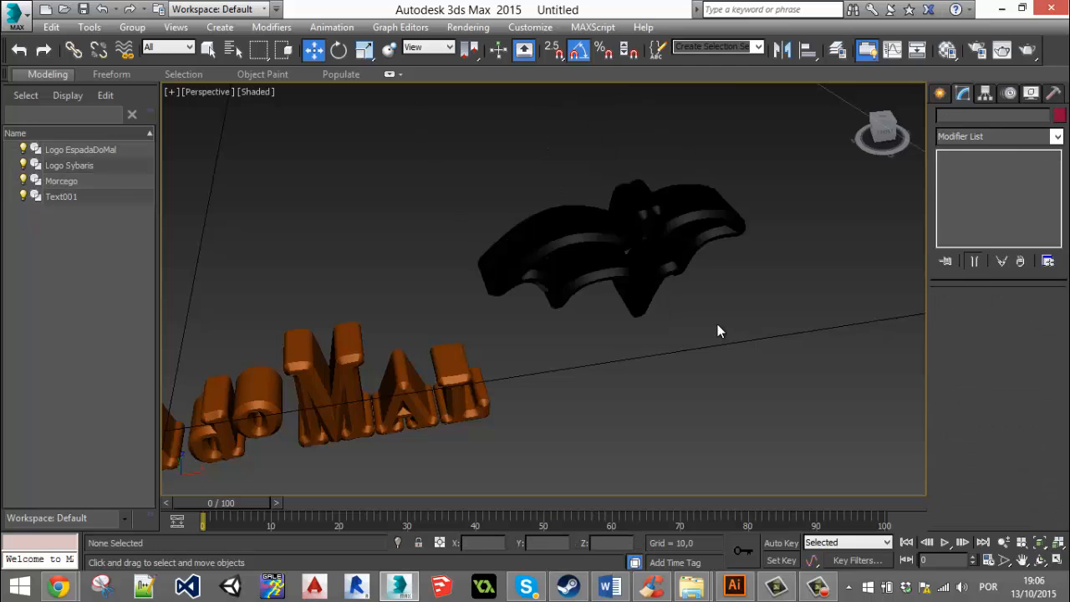
Delete the Text001 lettering and hide Logo Sybaris.
middle_click_drag(656, 329, 685, 293)
scroll(698, 301, "down", 10)
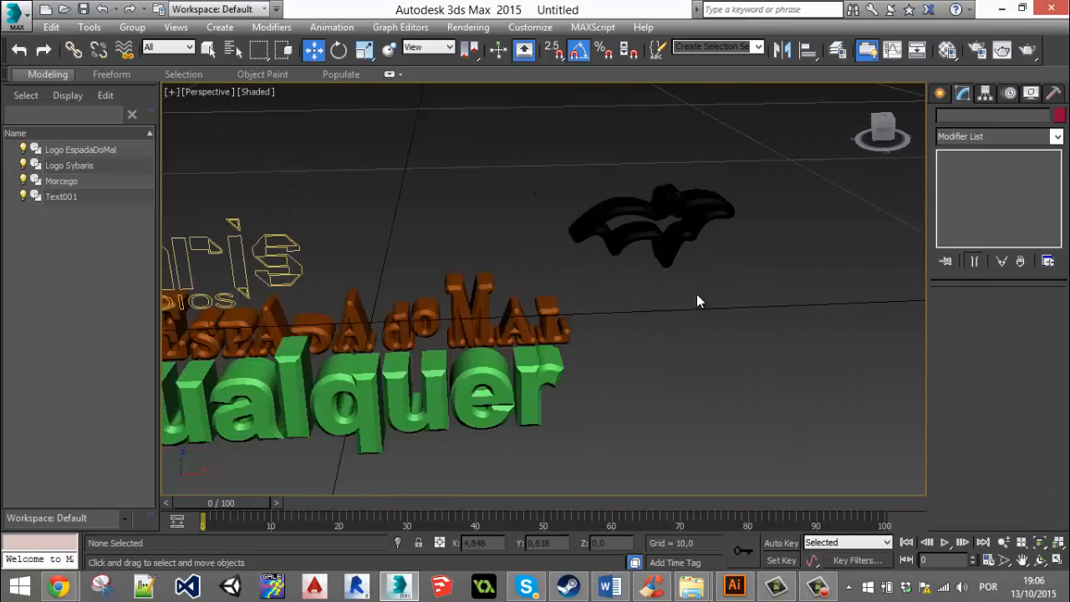
left_click(633, 335)
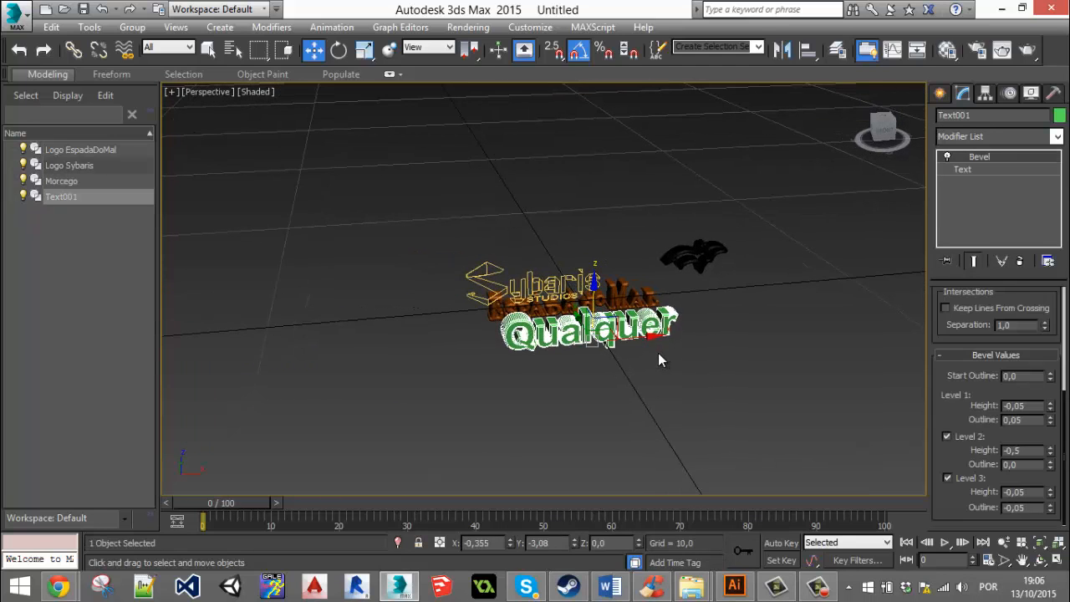
key("Delete")
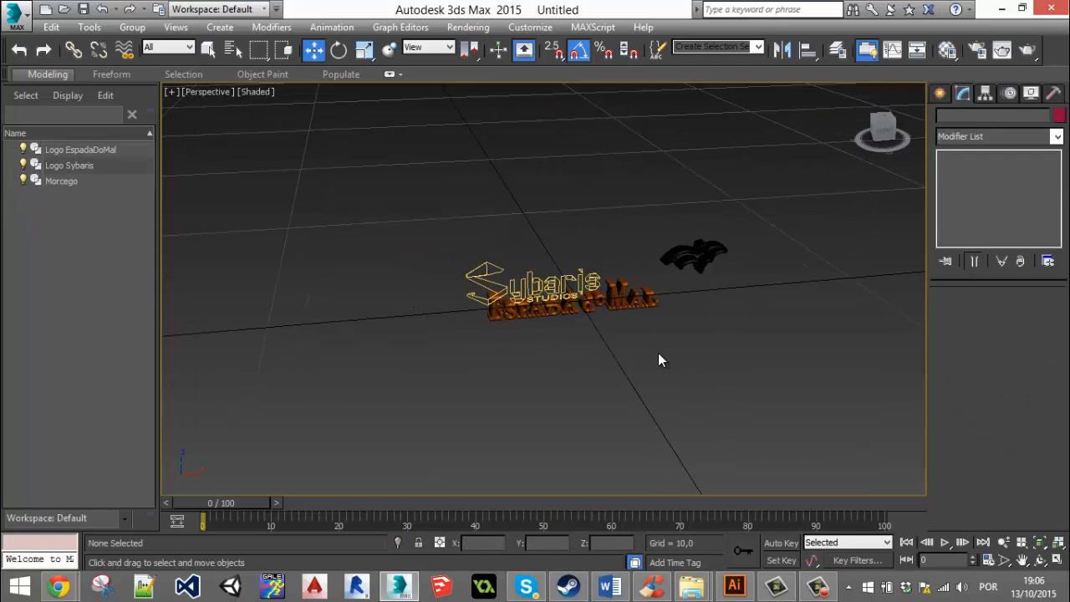
left_click(23, 165)
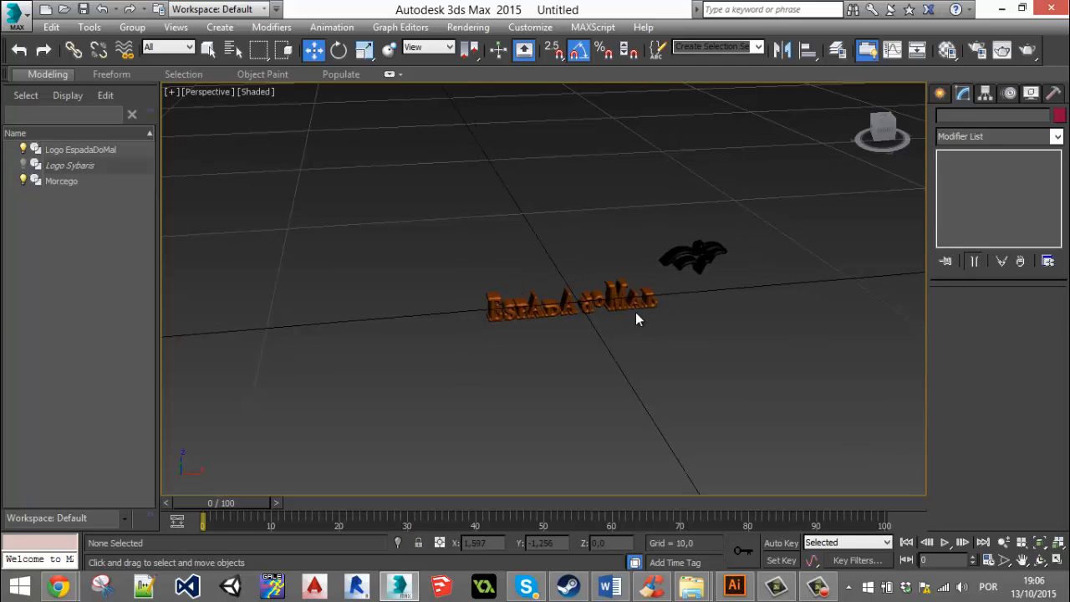
Select Logo EspadaDoMal and examine its beveled edges up close around the A and the d.
scroll(635, 313, "up", 6)
middle_click_drag(604, 292, 584, 287)
left_click(583, 287)
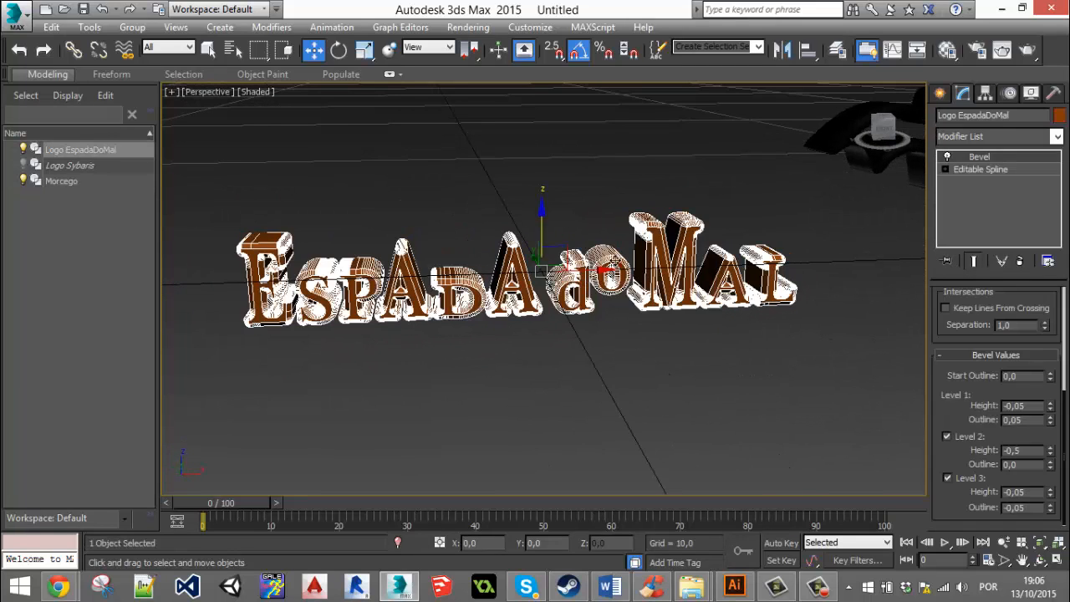
left_click(622, 368)
middle_click_drag(622, 368, 640, 263, "alt")
left_click(640, 264)
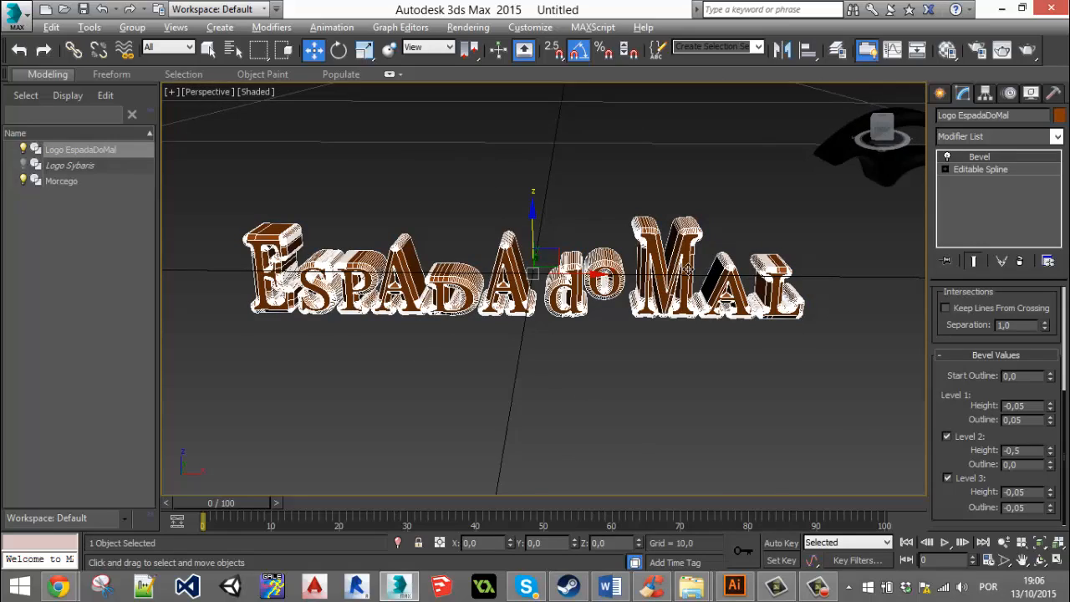
mouse_move(688, 269)
middle_mouse_down("alt")
mouse_move(737, 266)
mouse_move(719, 245)
mouse_move(709, 265)
middle_mouse_up("alt")
scroll(509, 299, "up", 3)
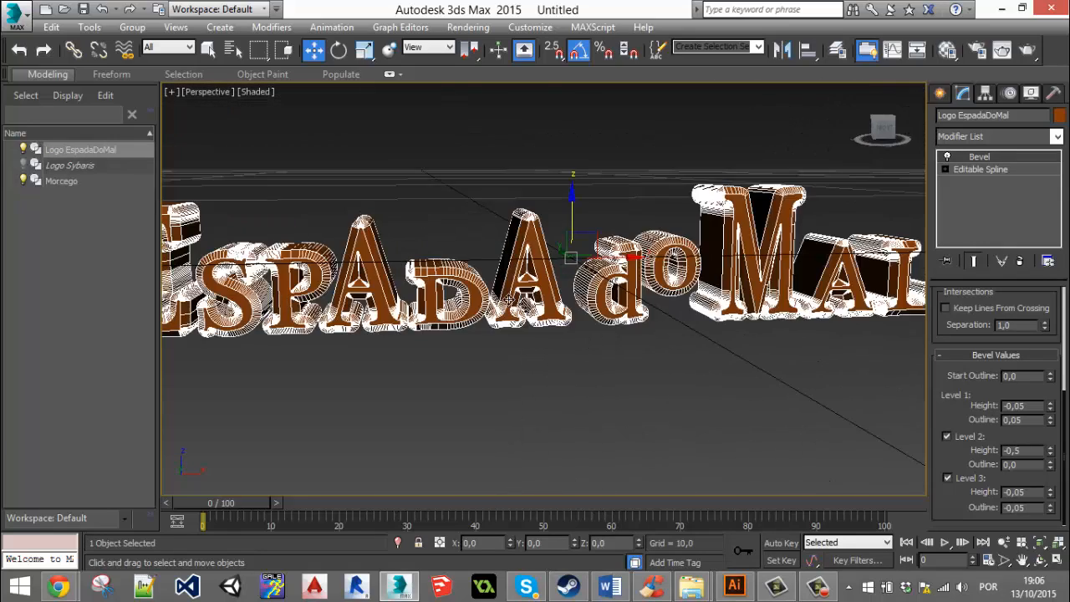
scroll(509, 299, "up", 8)
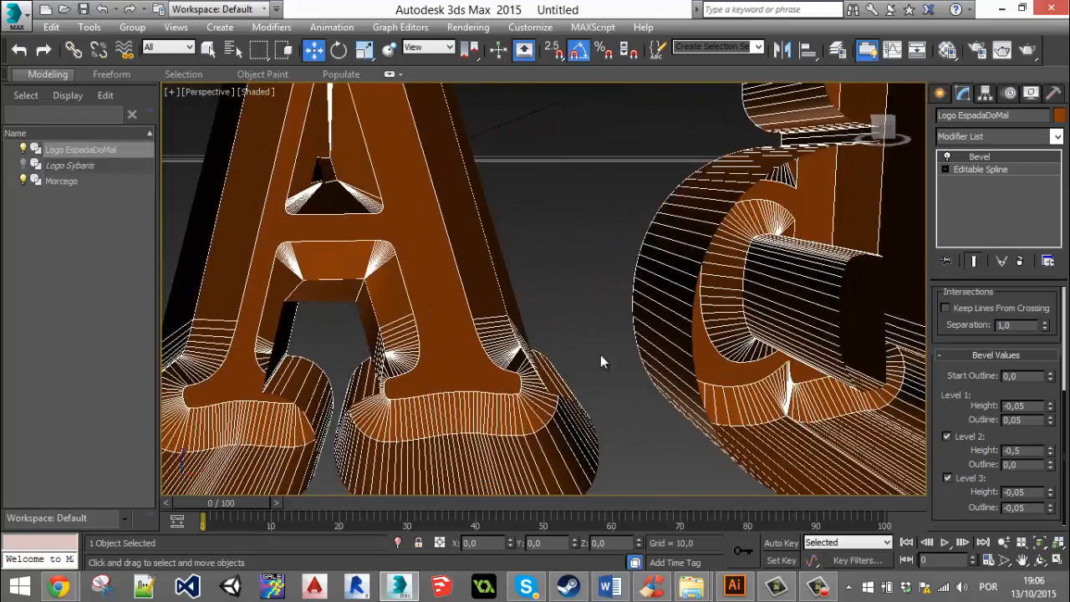
scroll(600, 361, "up", 2)
Go to the Vertex level of Logo EspadaDoMal's Editable Spline and turn off the end result display.
left_click(1002, 170)
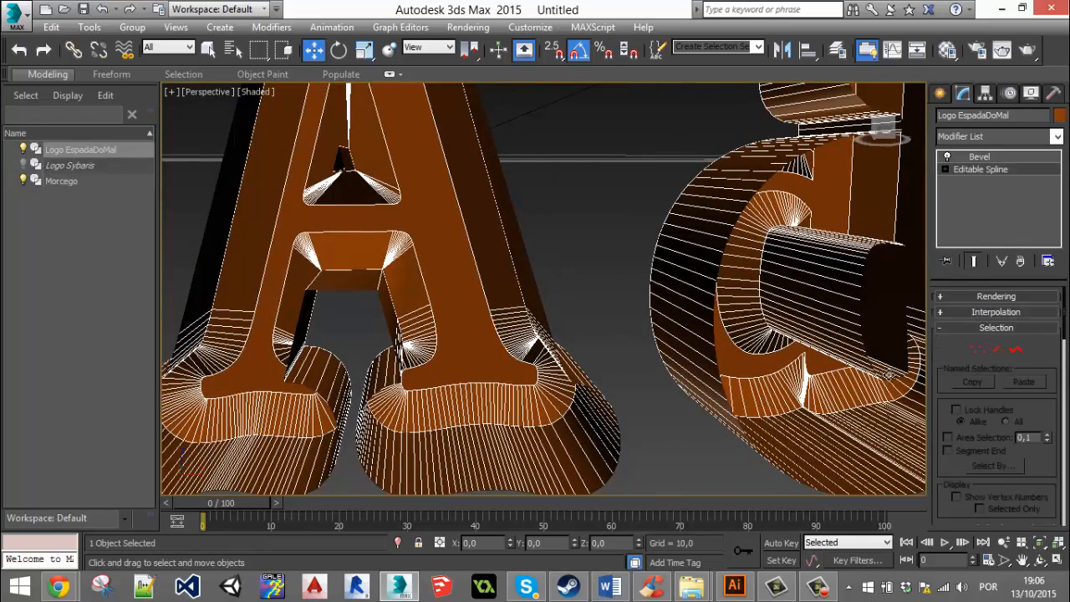
middle_click_drag(764, 335, 603, 306)
scroll(603, 306, "down", 3)
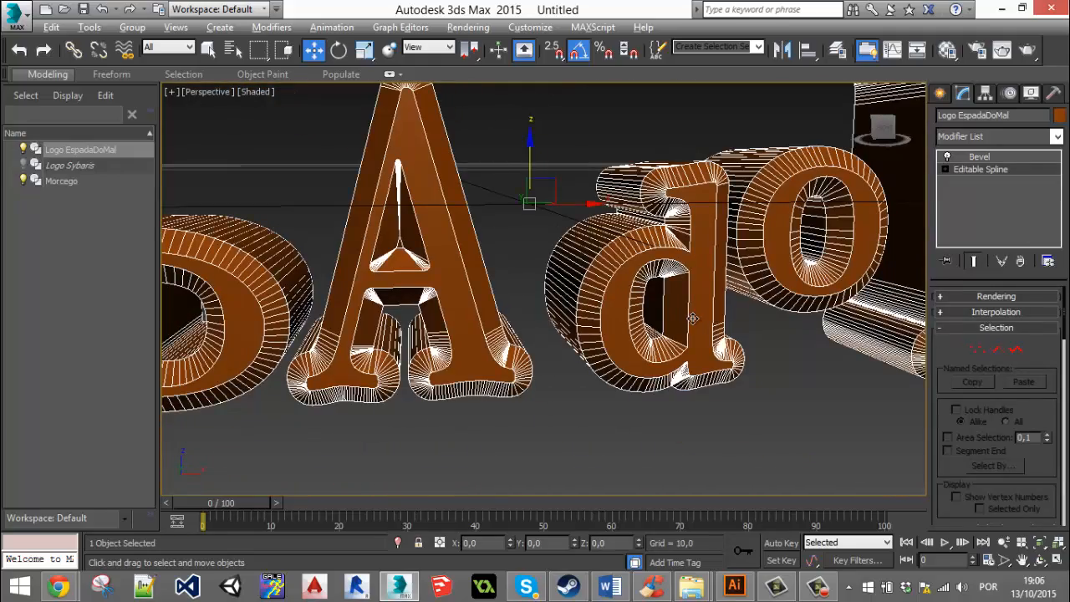
mouse_move(694, 318)
middle_mouse_down("alt")
mouse_move(661, 317)
mouse_move(672, 322)
middle_mouse_up("alt")
left_click(977, 348)
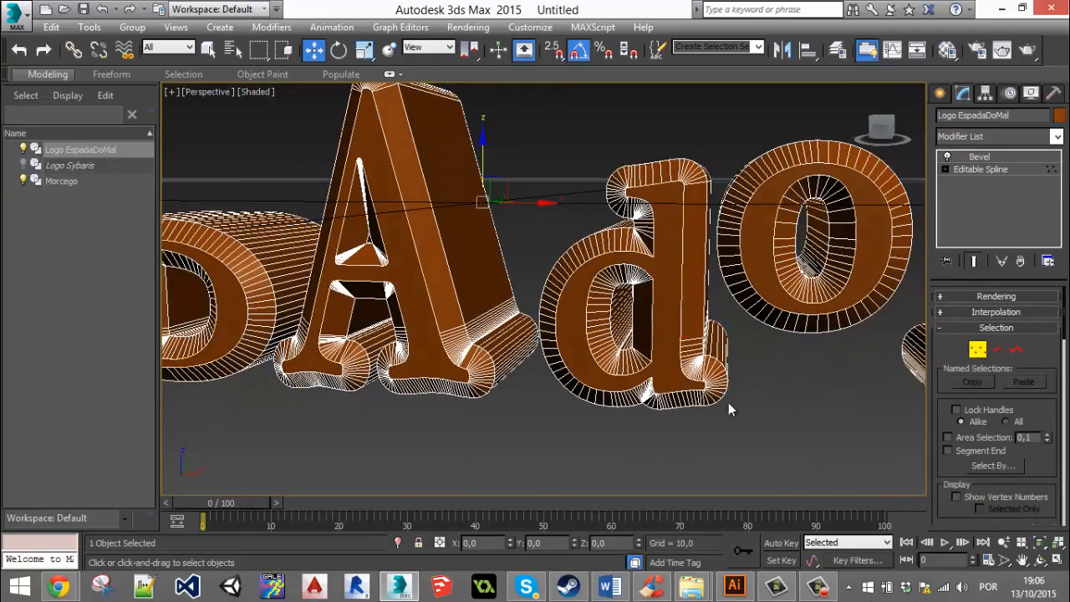
left_click(973, 263)
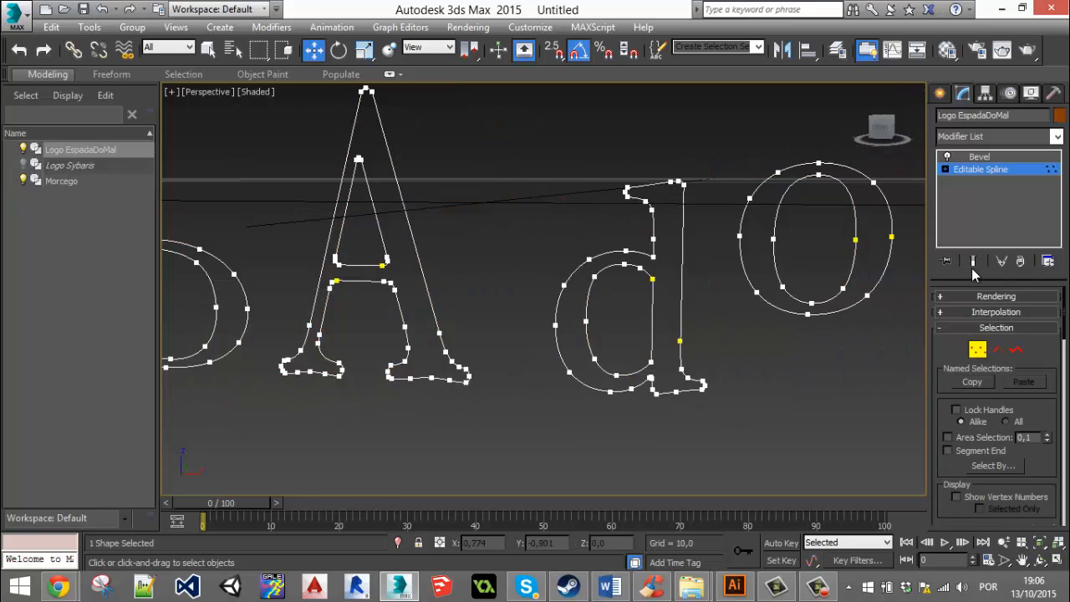
Move the vertex where the lowercase d's bowl meets its foot slightly outward along the bowl, and return to the Bevel modifier.
scroll(742, 376, "up", 3)
scroll(667, 362, "down", 1)
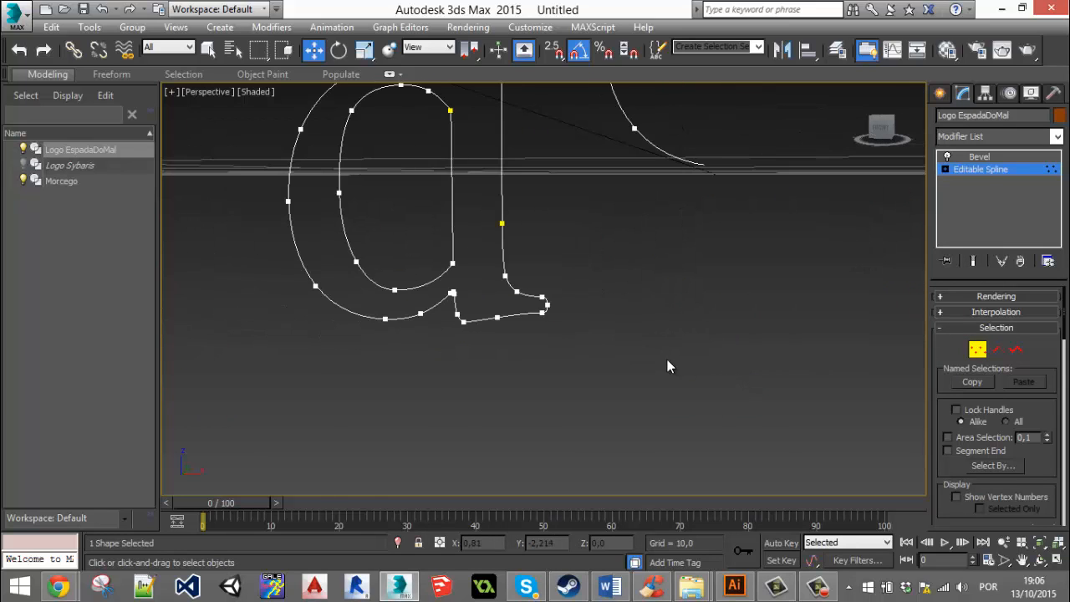
left_click(543, 312)
scroll(531, 312, "up", 3)
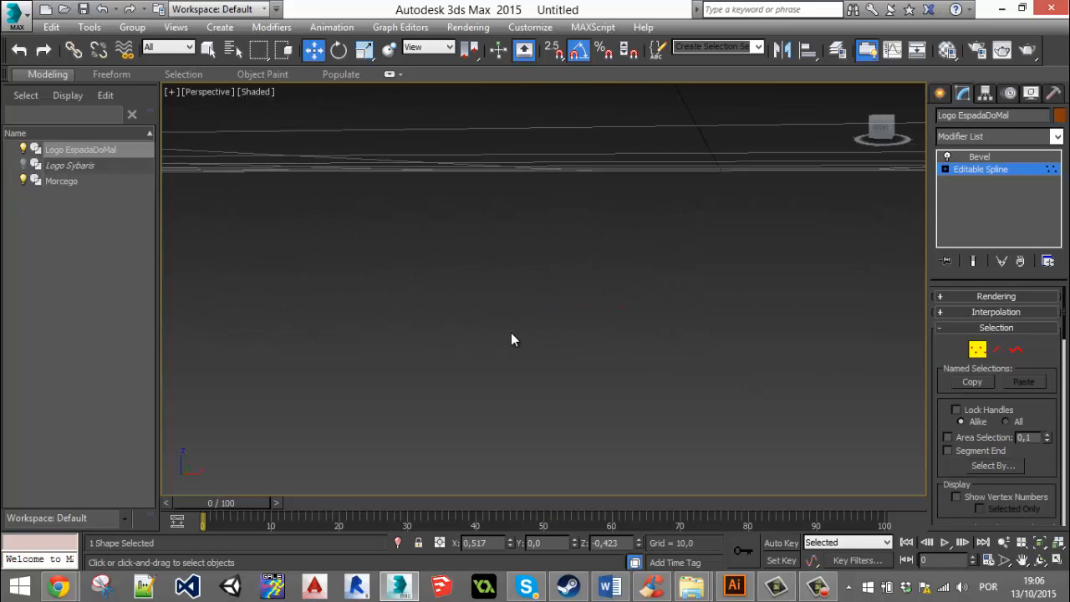
scroll(511, 331, "down", 2)
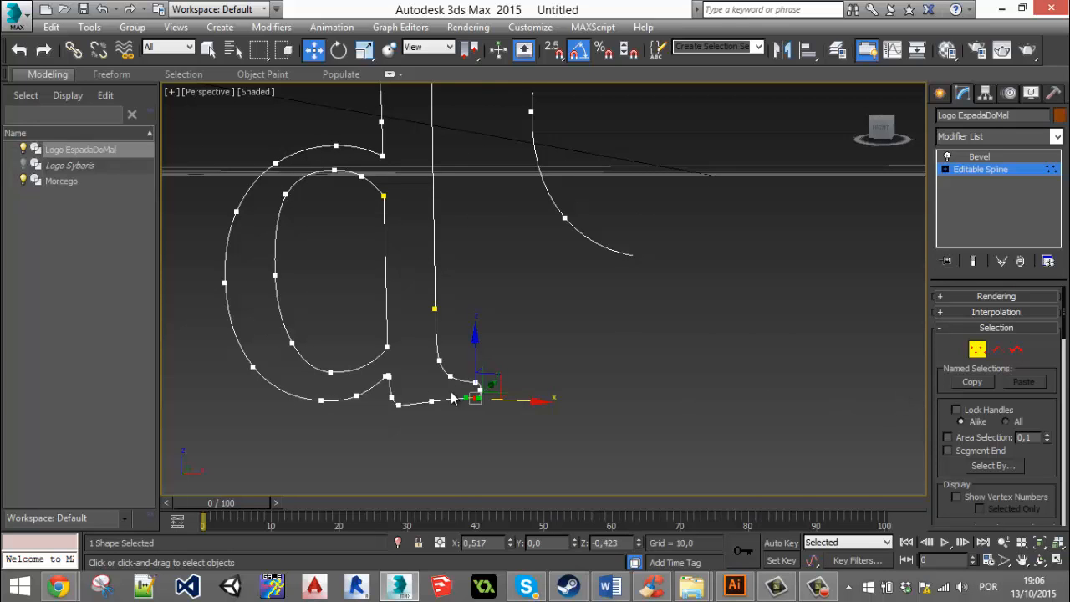
scroll(390, 382, "up", 3)
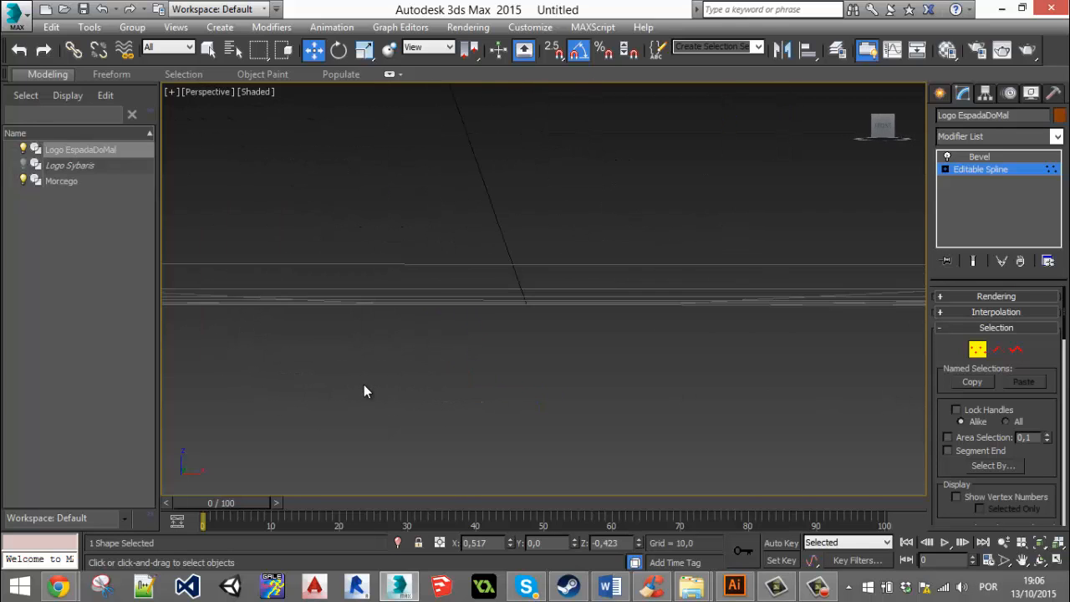
scroll(465, 348, "down", 4)
scroll(574, 304, "up", 4)
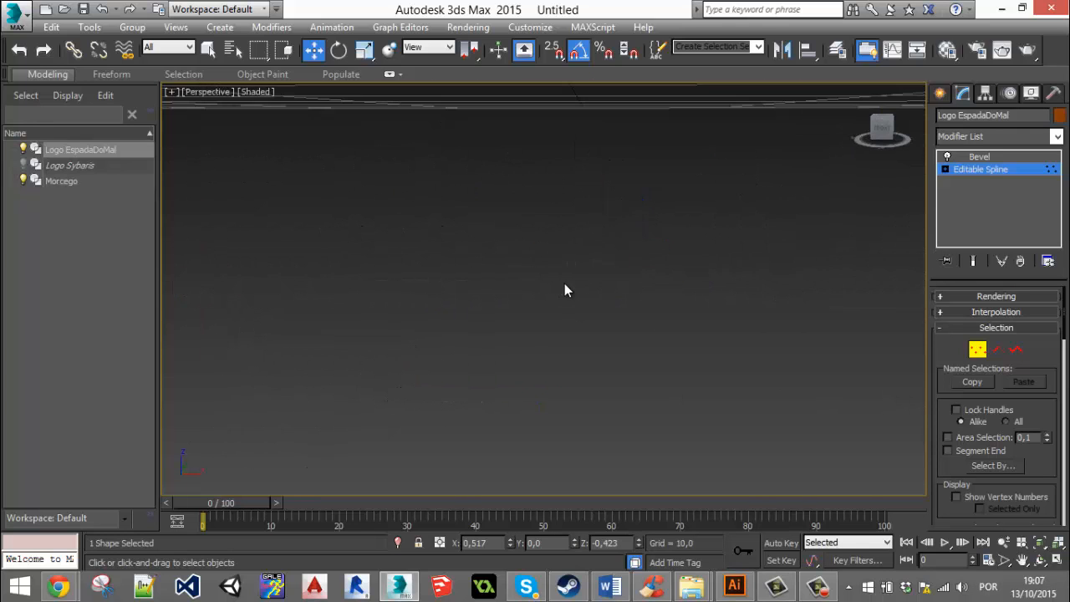
scroll(566, 289, "down", 2)
left_click(525, 211)
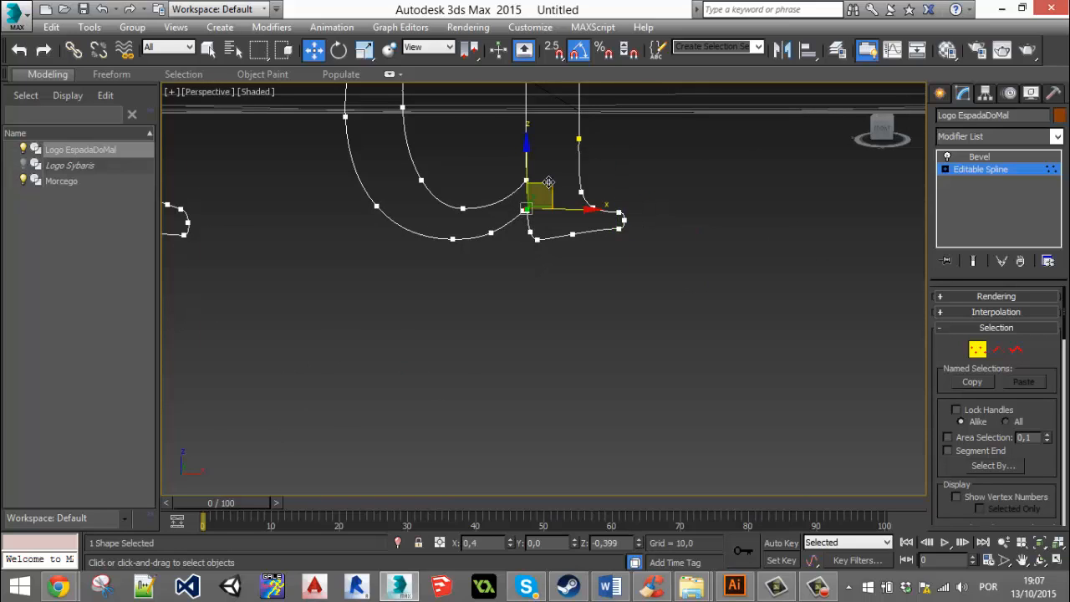
left_click_drag(561, 198, 534, 193)
left_click(690, 263)
left_click(980, 156)
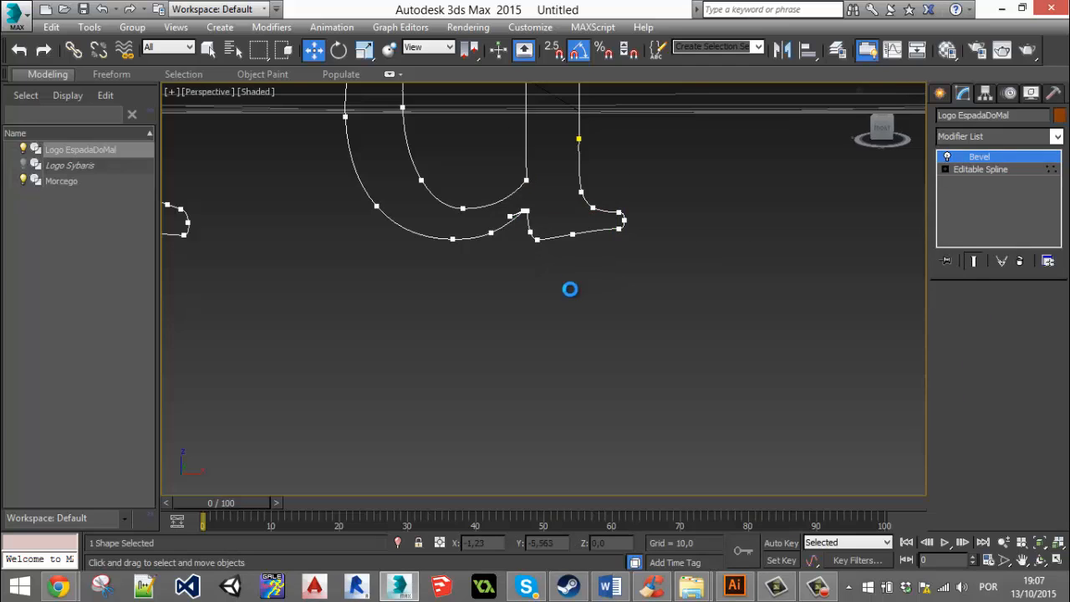
Move the displaced vertex back to the junction of the d's bowl and foot, about X 0,397 and Z -0,411, and return to Bevel.
left_click(616, 308)
scroll(615, 280, "down", 5)
scroll(616, 280, "up", 10)
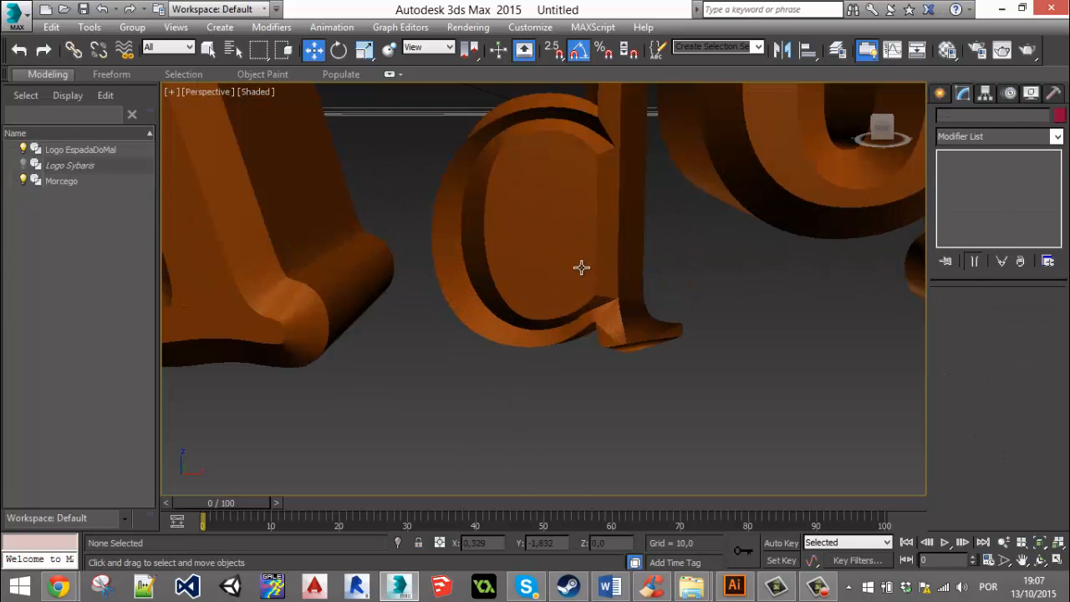
scroll(581, 268, "down", 4)
left_click(583, 268)
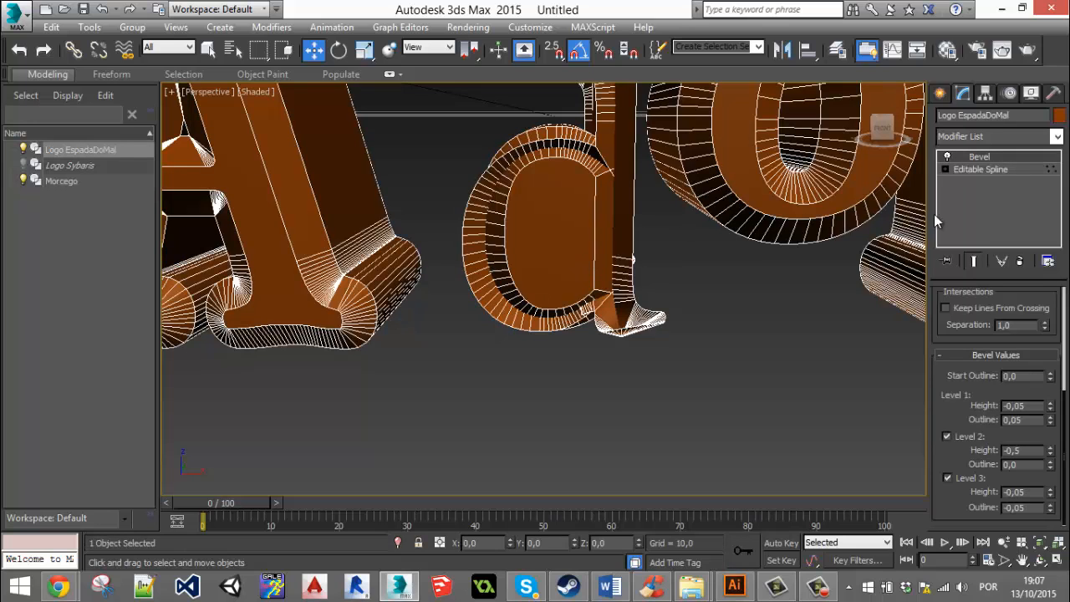
left_click(1003, 169)
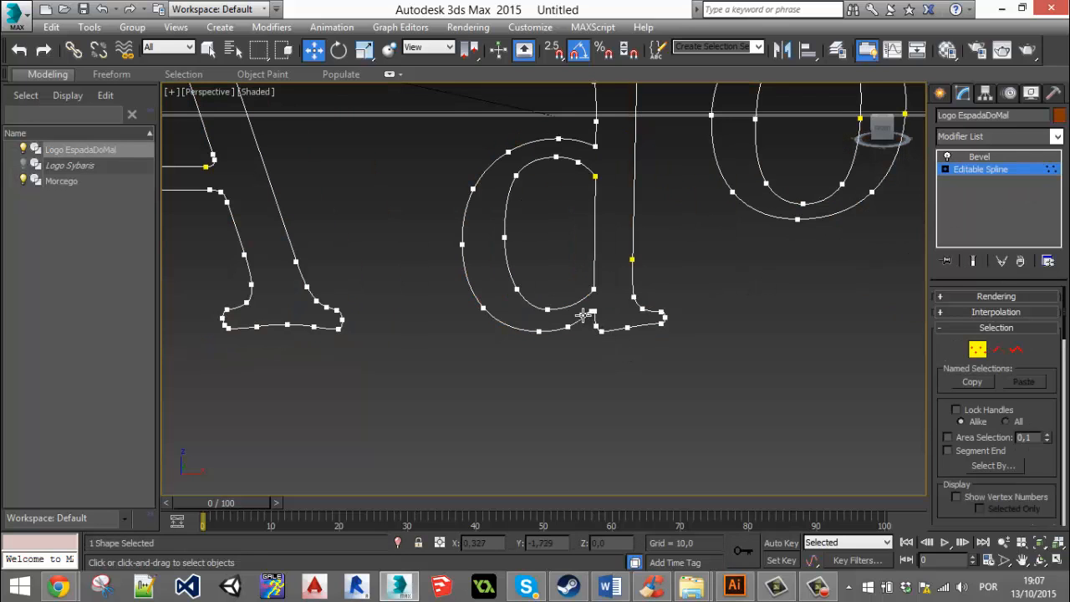
left_click(584, 314)
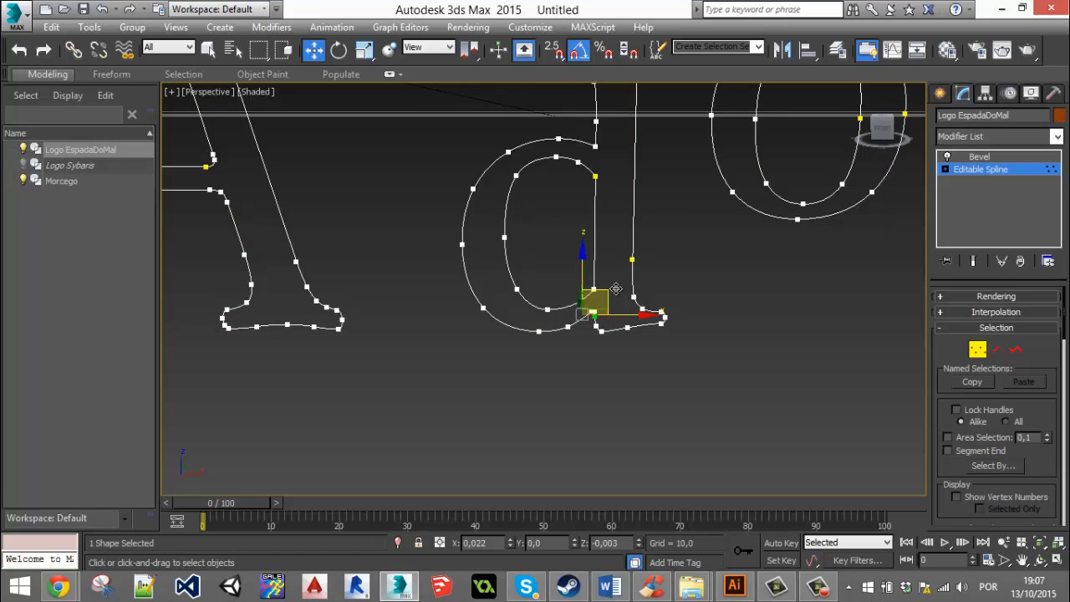
left_click_drag(616, 288, 625, 291)
left_click(1018, 157)
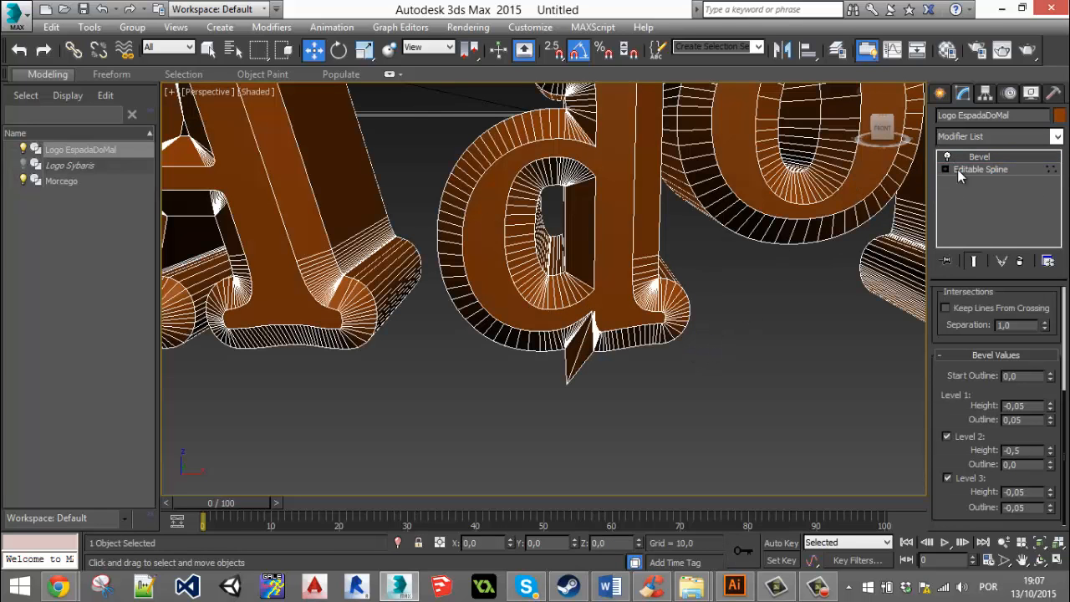
Weld the overlapping vertices at the junction of the d's bowl and foot with a 0,1 threshold, and return to Bevel.
left_click(992, 170)
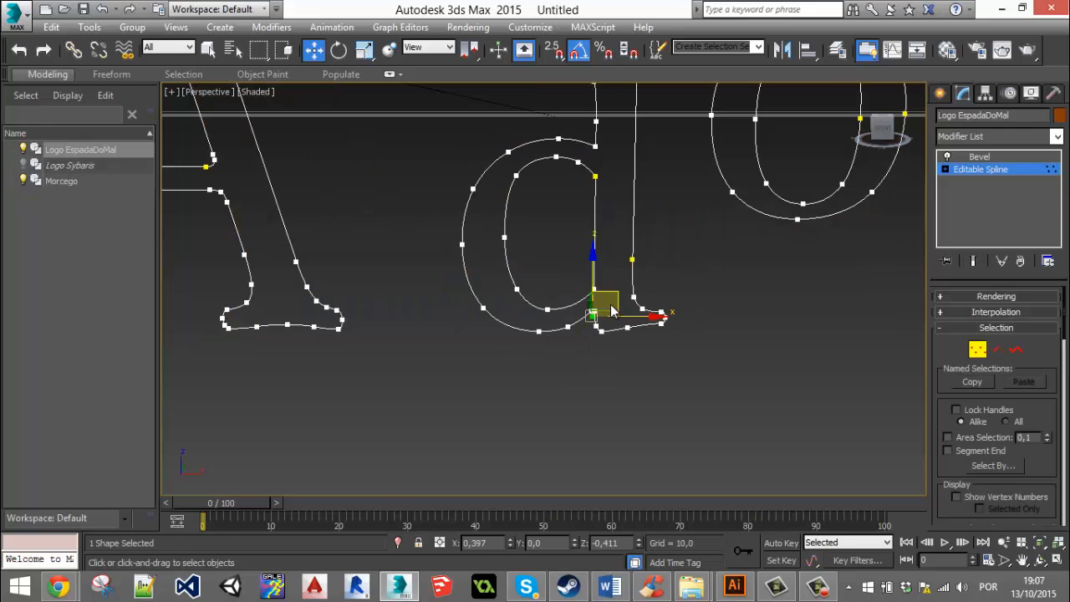
left_click(687, 301)
left_click_drag(590, 321, 587, 322)
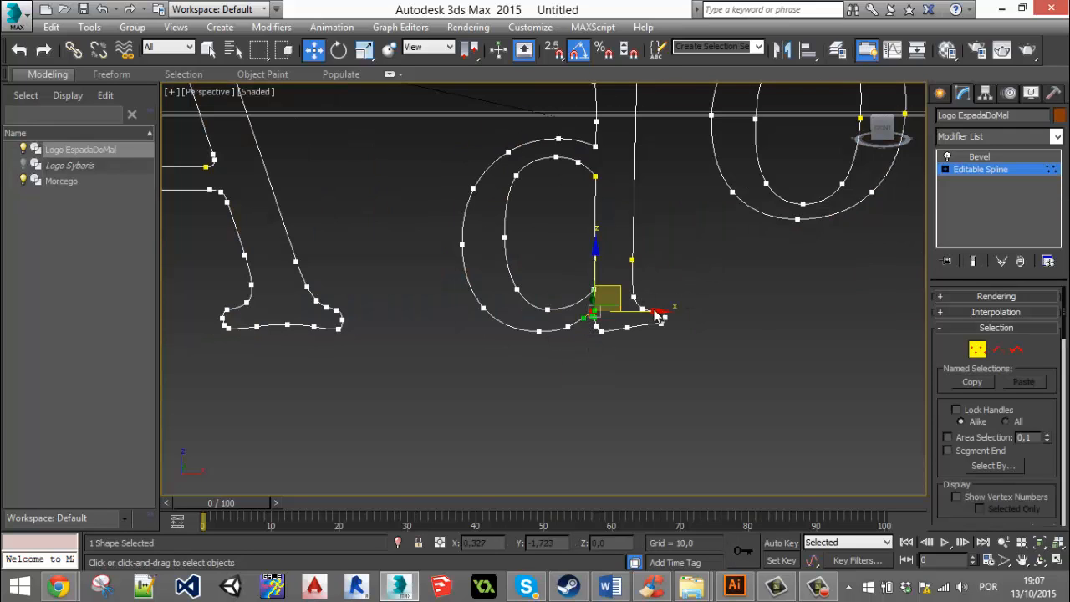
left_click_drag(1065, 329, 1048, 439)
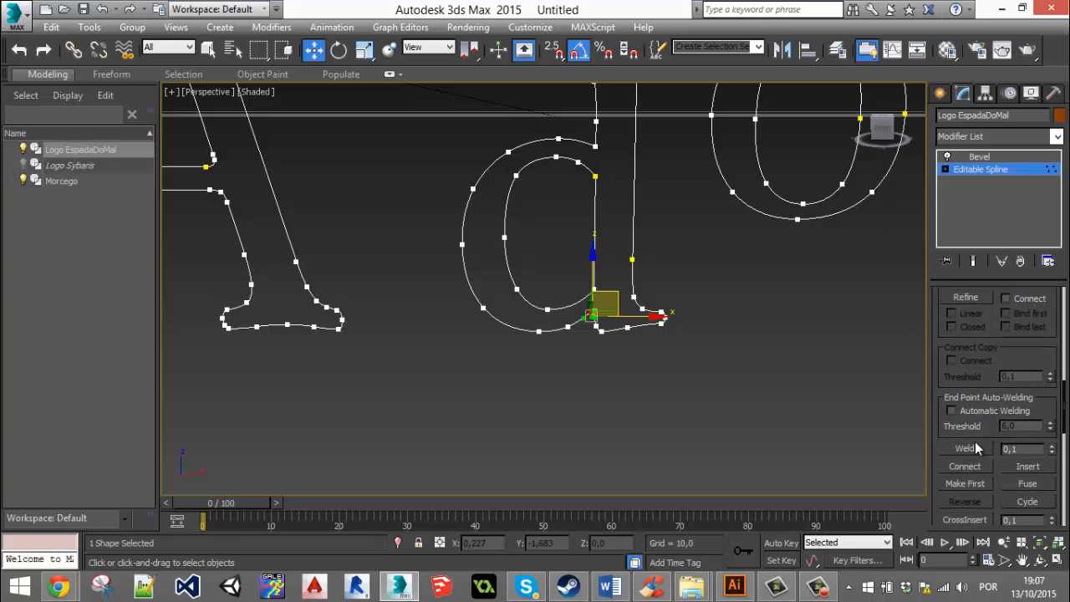
left_click(965, 448)
left_click(979, 157)
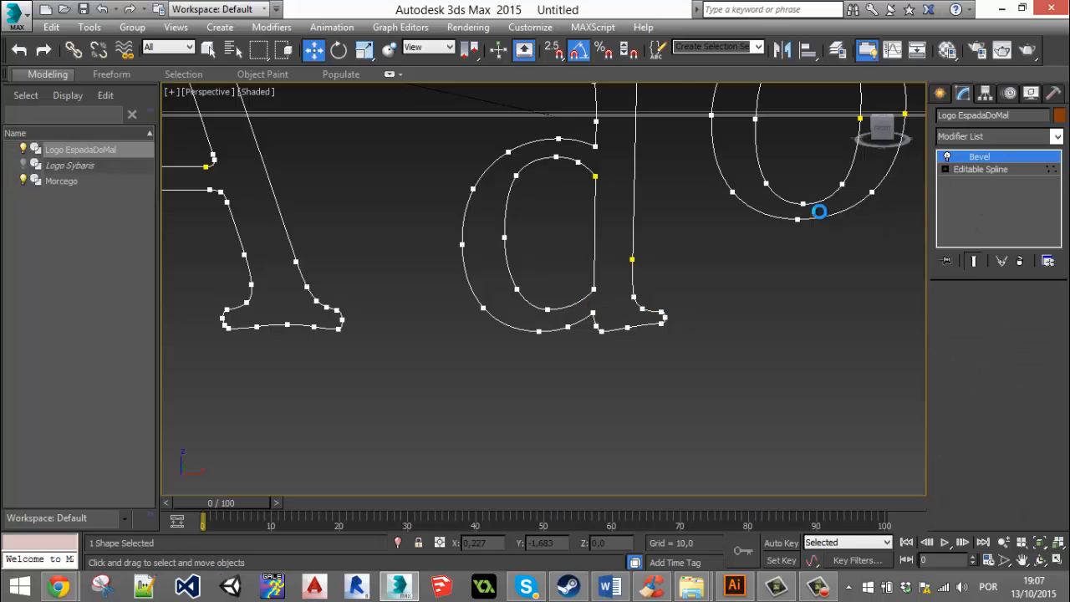
Undo the recent edits at the junction of the lowercase d's bowl and foot, and deselect the lettering.
left_click(769, 303)
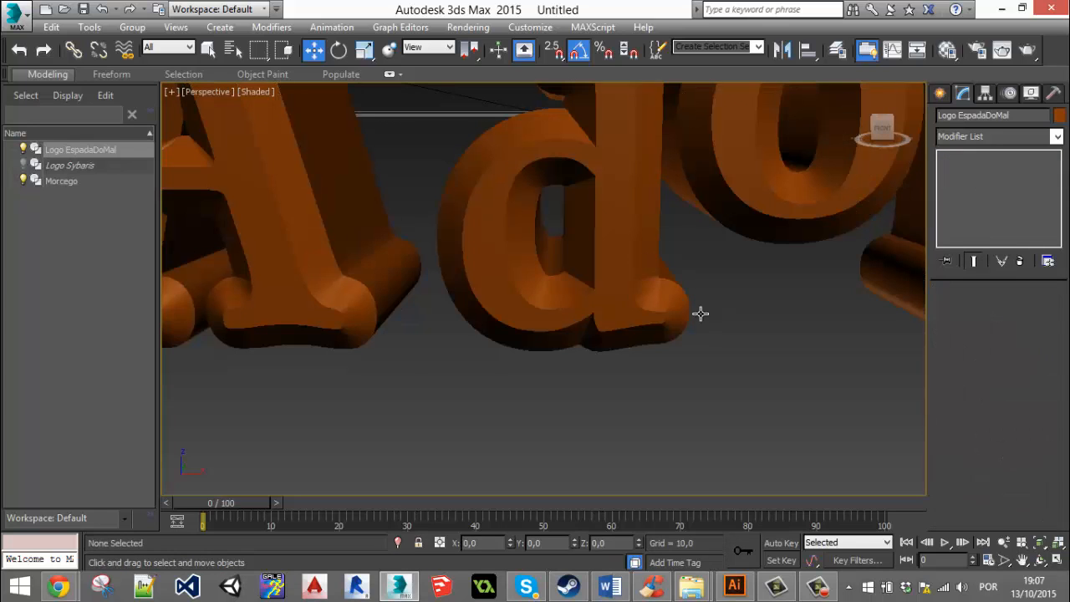
left_click(593, 268)
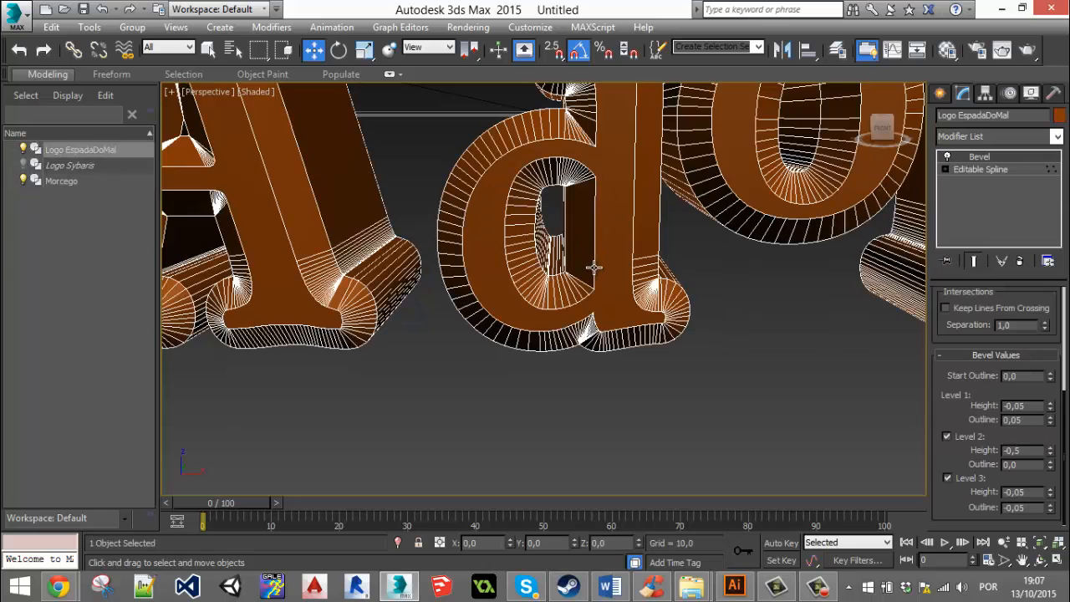
left_click(649, 298)
key("ctrl+z")
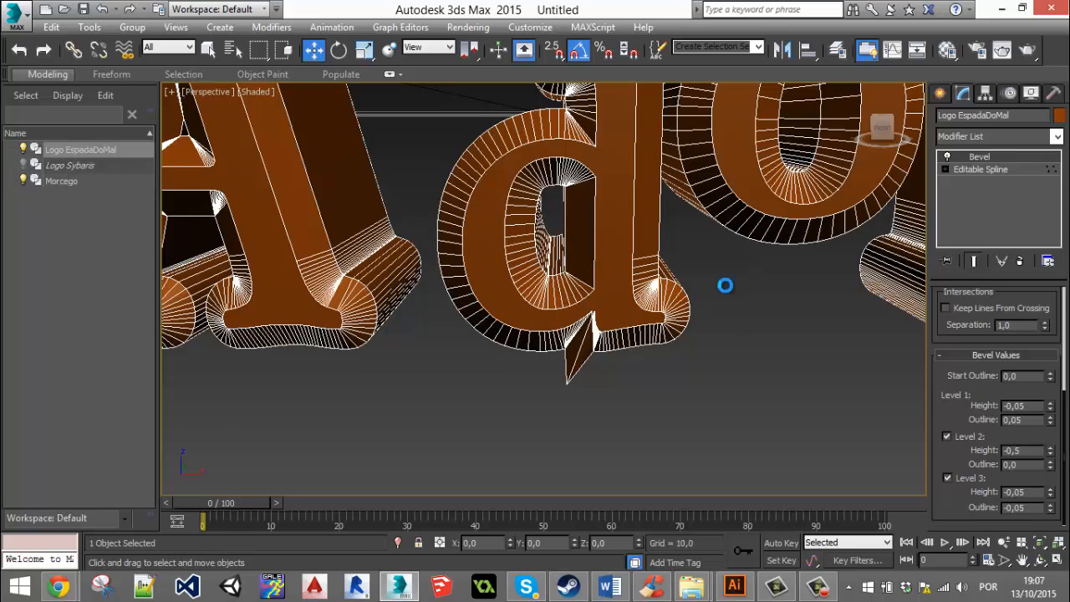
left_click(727, 287)
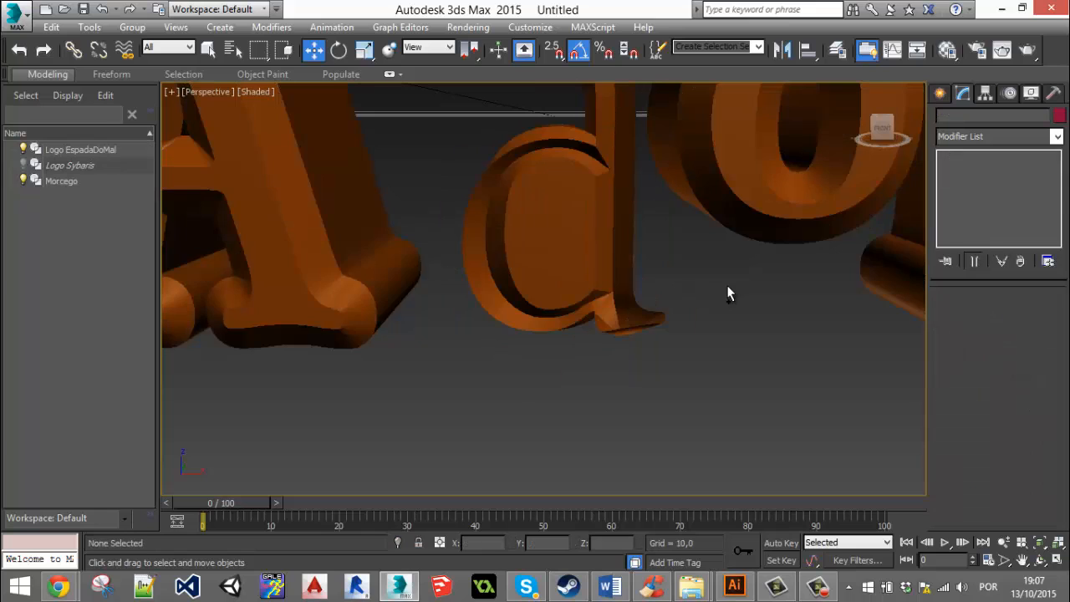
key("ctrl+z")
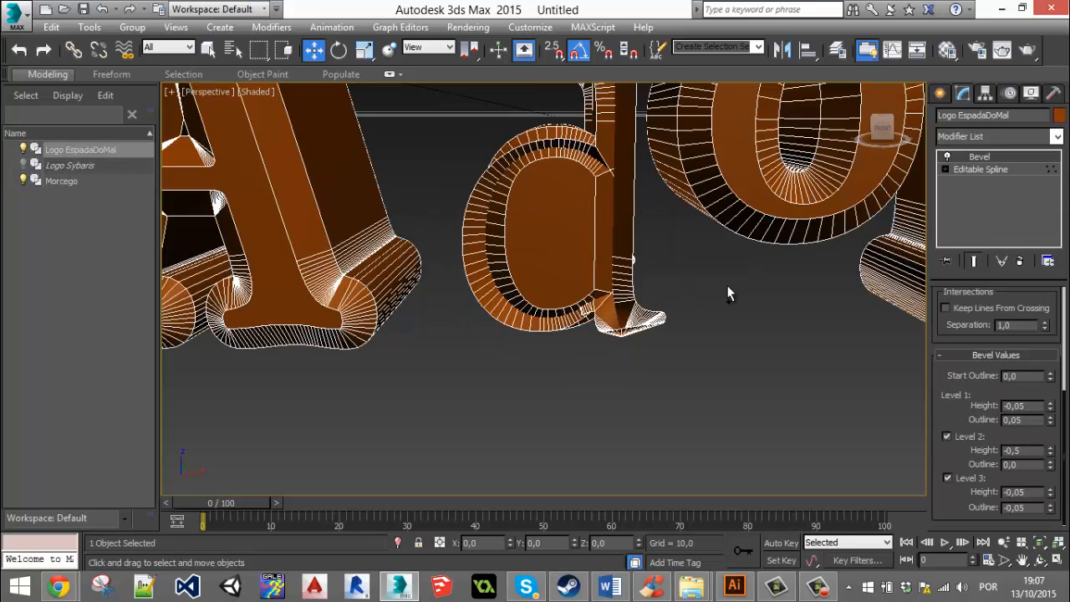
key("ctrl+z")
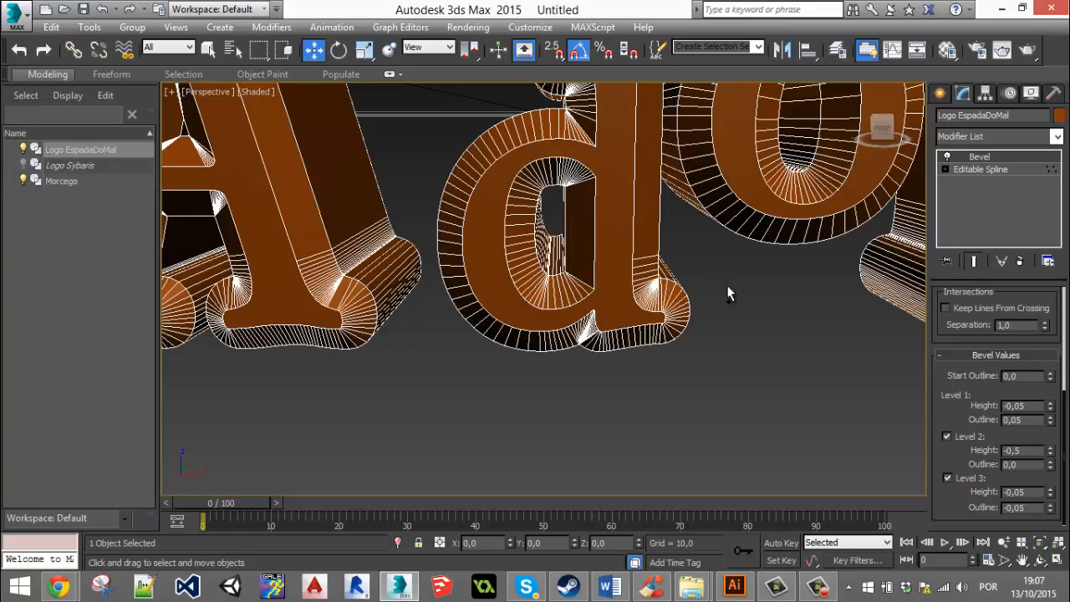
left_click(726, 285)
scroll(731, 327, "down", 5)
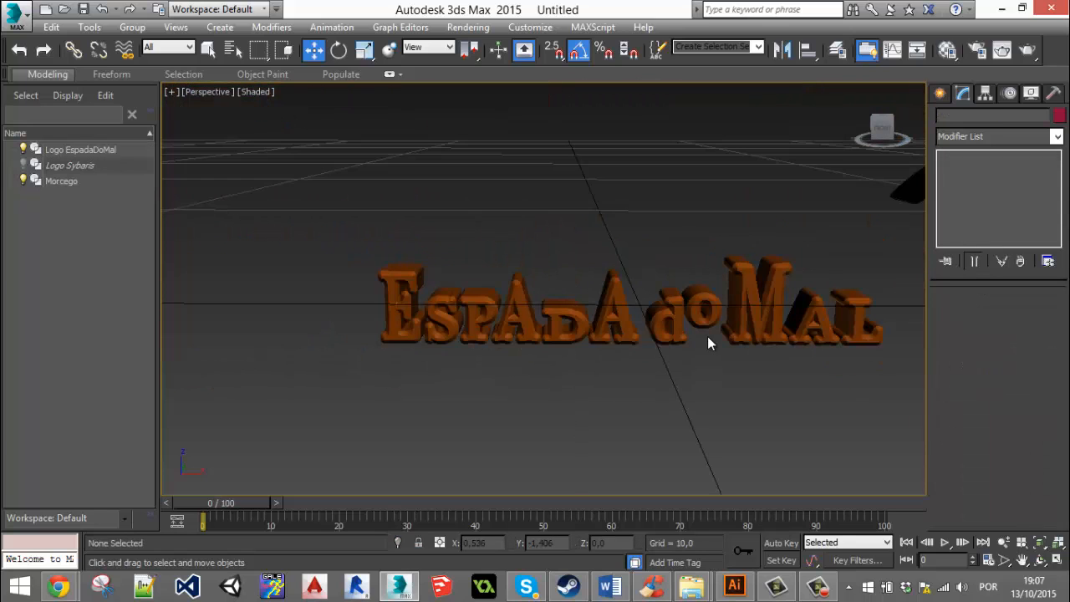
Convert the beveled Logo EspadaDoMal to an Editable Poly.
left_click(675, 311)
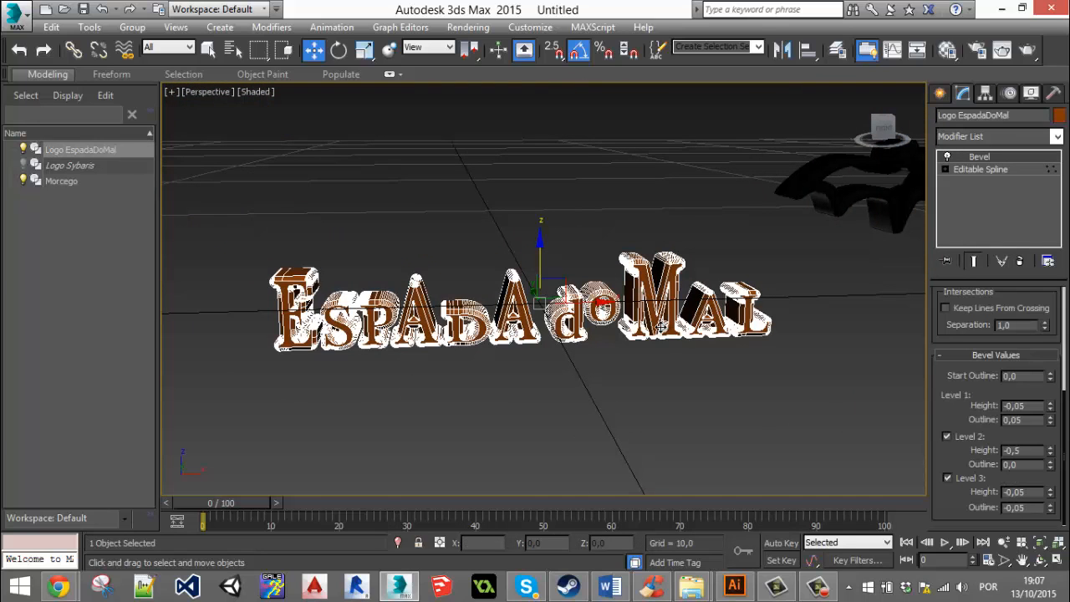
right_click(667, 311)
mouse_move(752, 467)
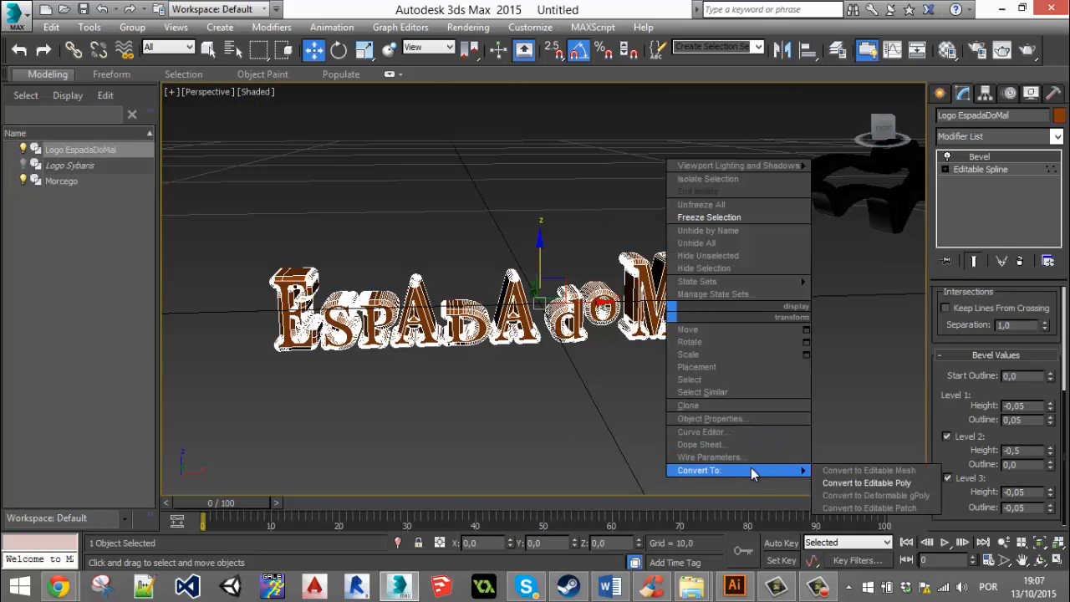
left_click(860, 483)
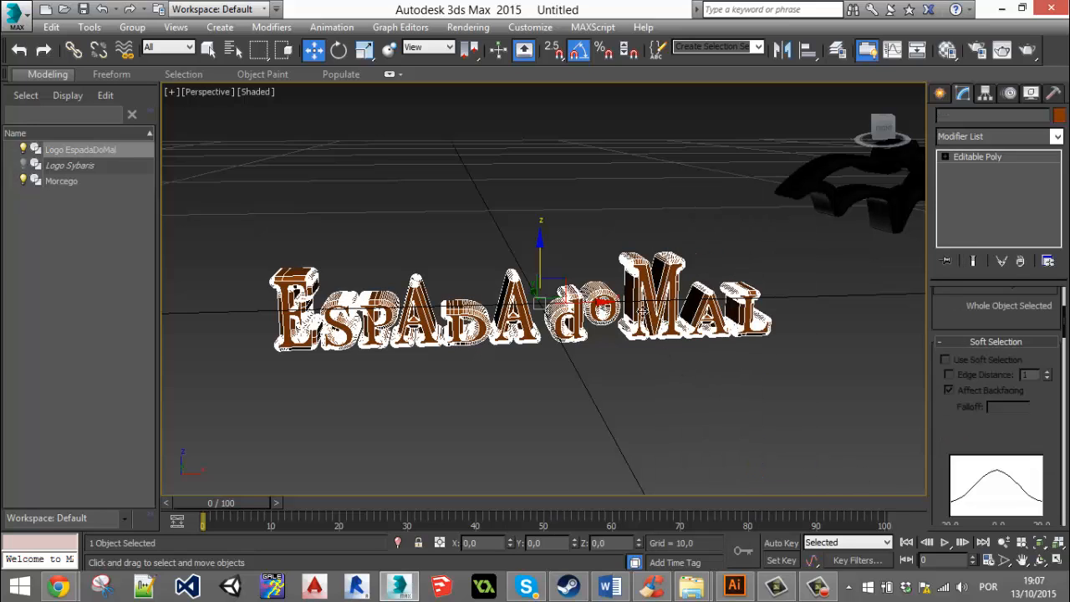
Add a Twist modifier to Logo EspadaDoMal with an angle of 180 about the X axis.
scroll(590, 262, "up", 3)
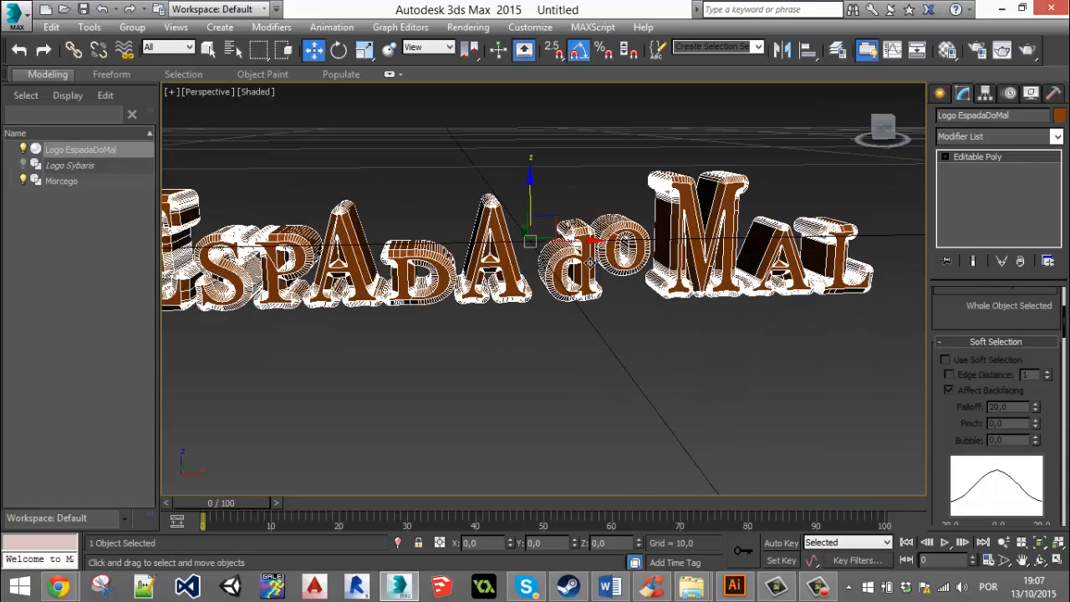
scroll(590, 261, "up", 6)
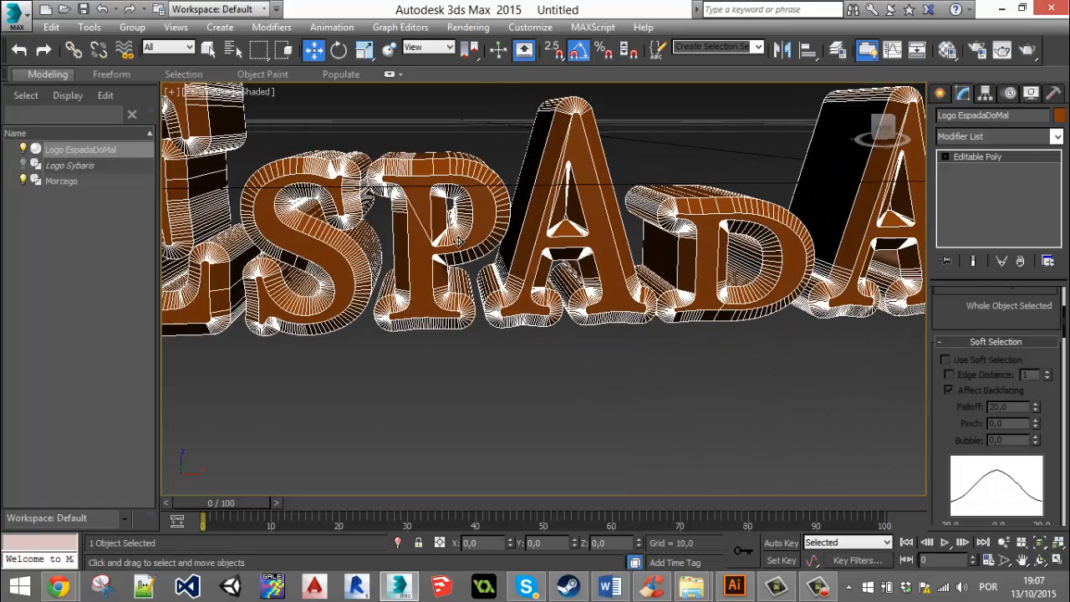
left_click(1059, 141)
type("tw")
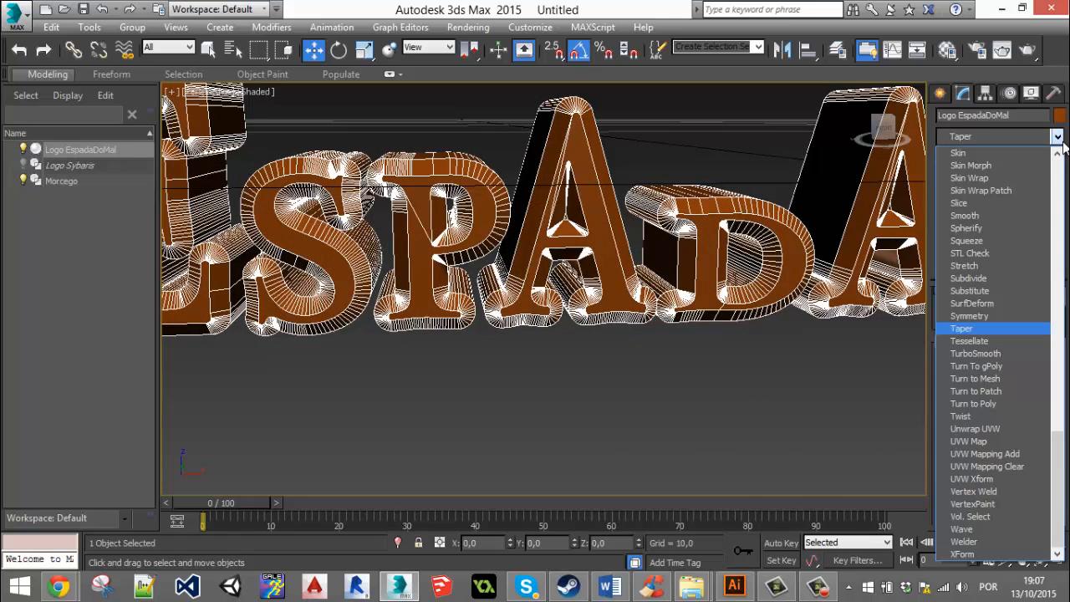
left_click(970, 417)
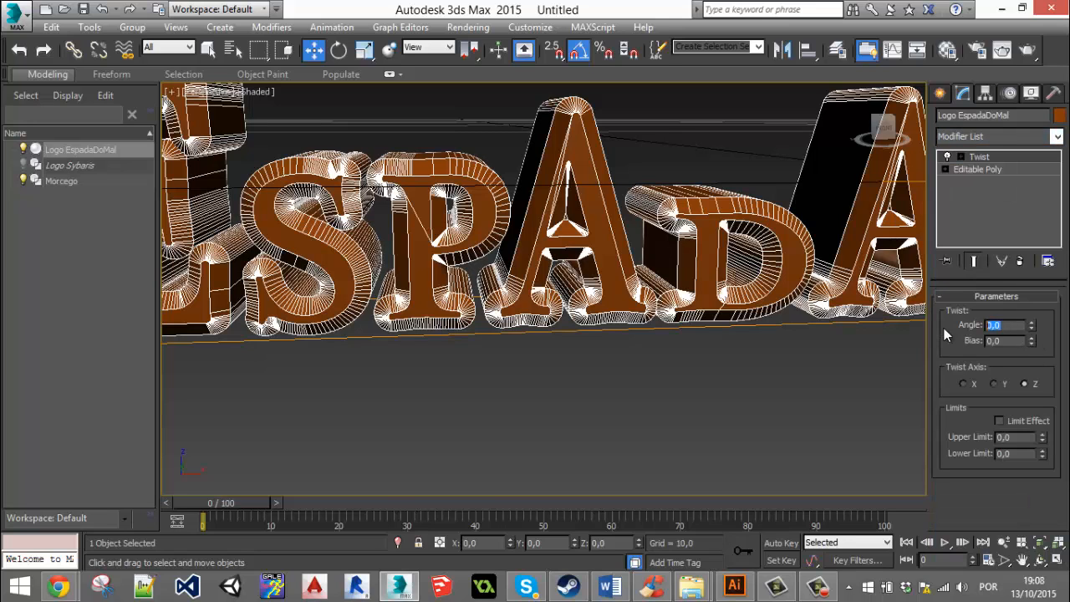
key("BackSpace")
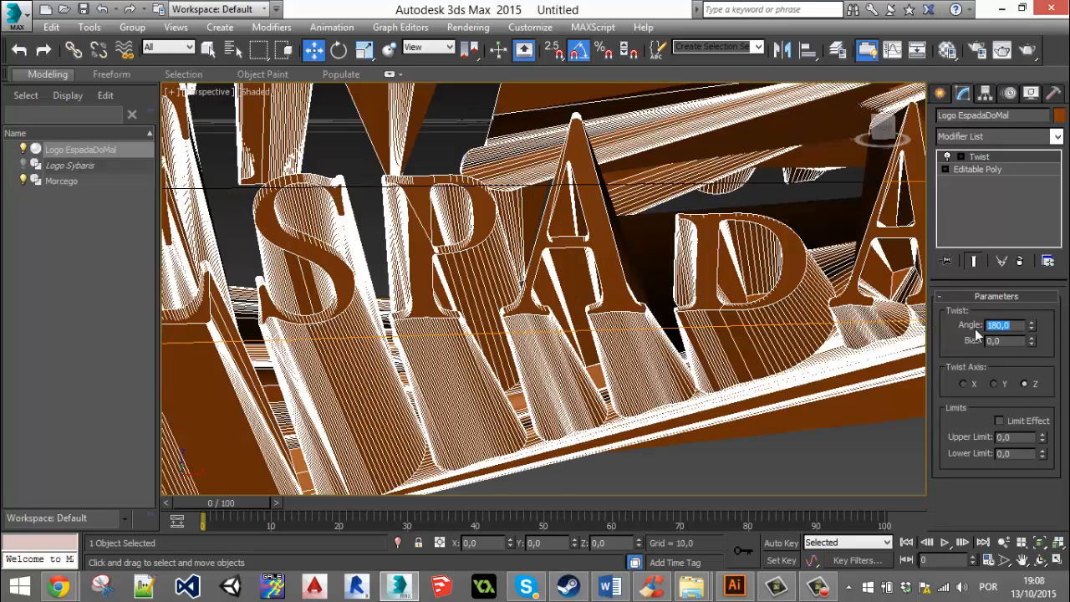
left_click(993, 383)
left_click(963, 385)
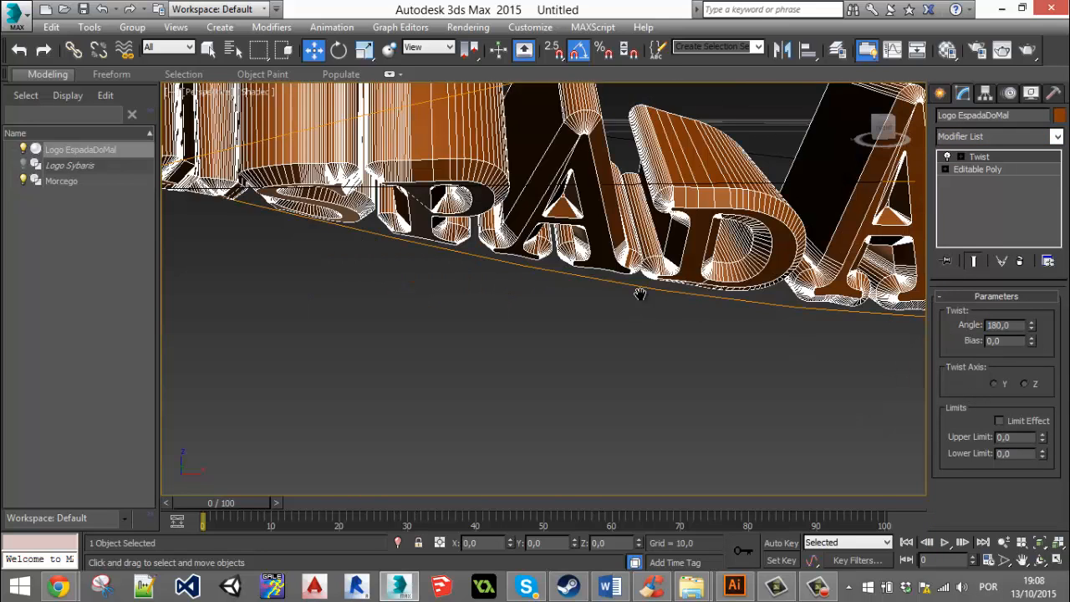
Inspect the twisted lettering up close and from other angles, and remove the Twist modifier from Logo EspadaDoMal.
scroll(643, 289, "down", 2)
middle_click_drag(645, 288, 569, 360, "alt")
scroll(743, 391, "up", 5)
scroll(730, 344, "down", 5)
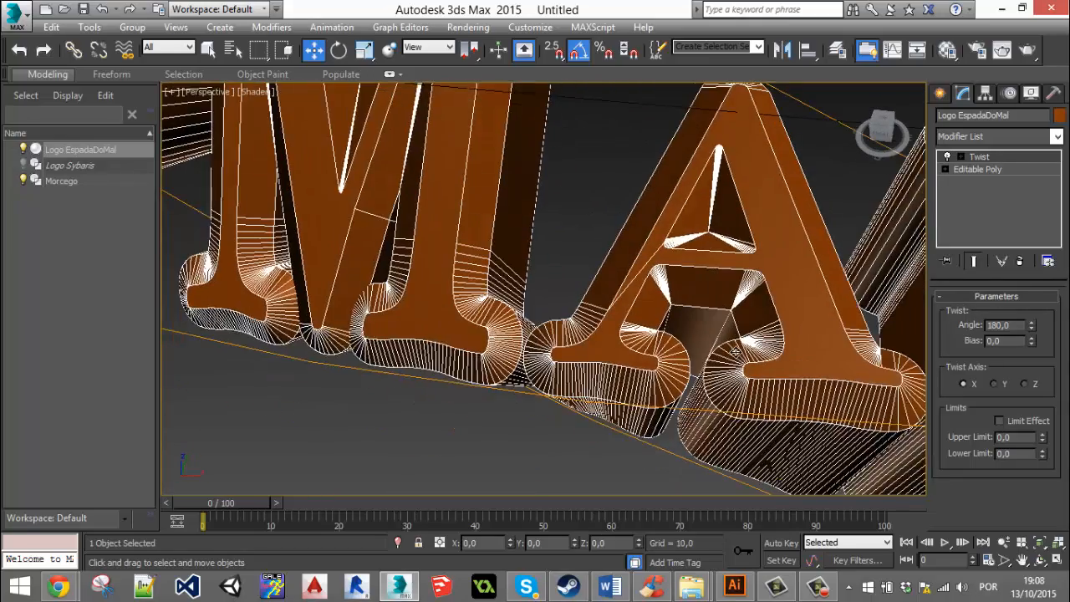
scroll(539, 305, "down", 3)
middle_click_drag(538, 304, 576, 199, "alt")
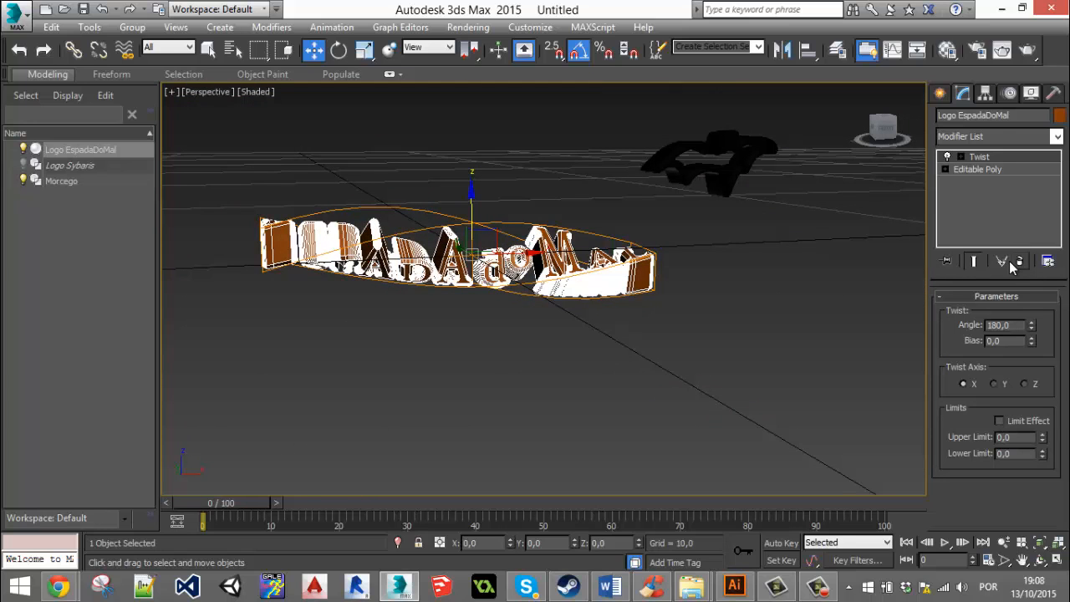
left_click(1020, 262)
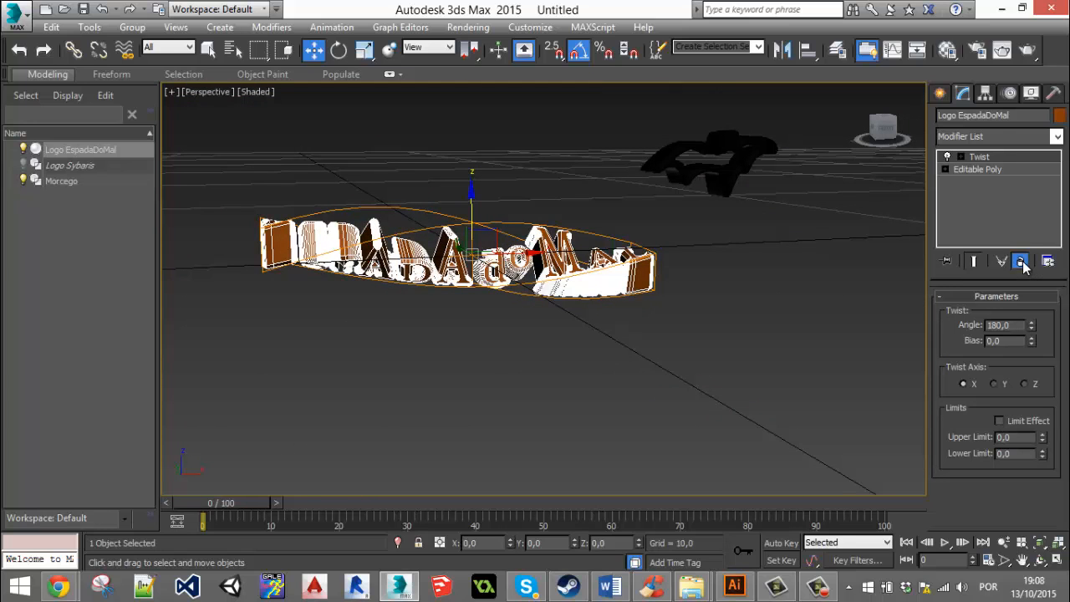
middle_click_drag(580, 273, 567, 282, "alt")
scroll(566, 283, "up", 8)
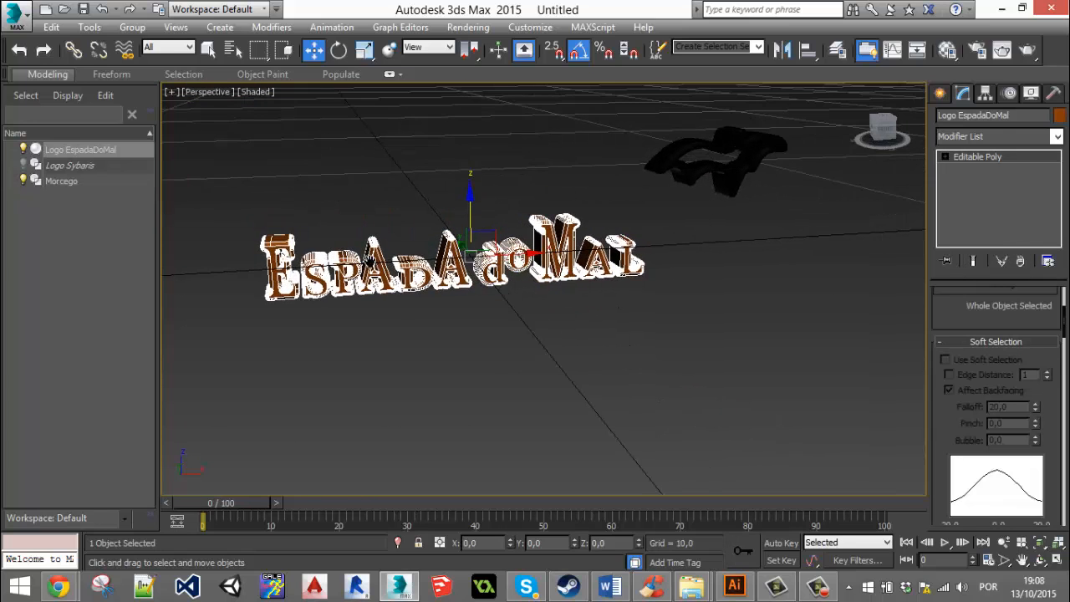
middle_click_drag(497, 240, 497, 242, "alt")
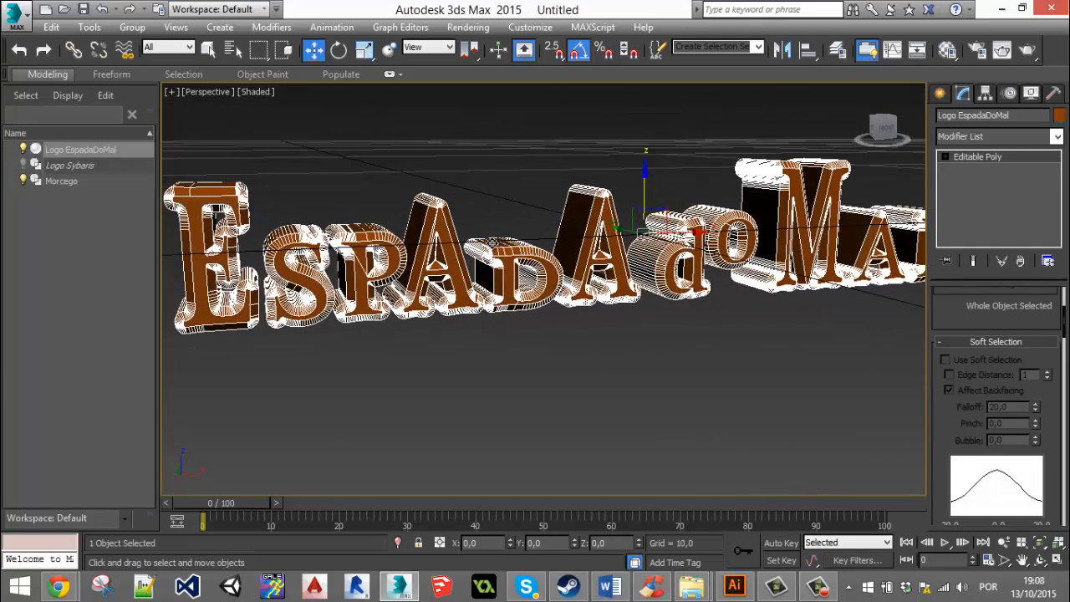
scroll(672, 251, "down", 5)
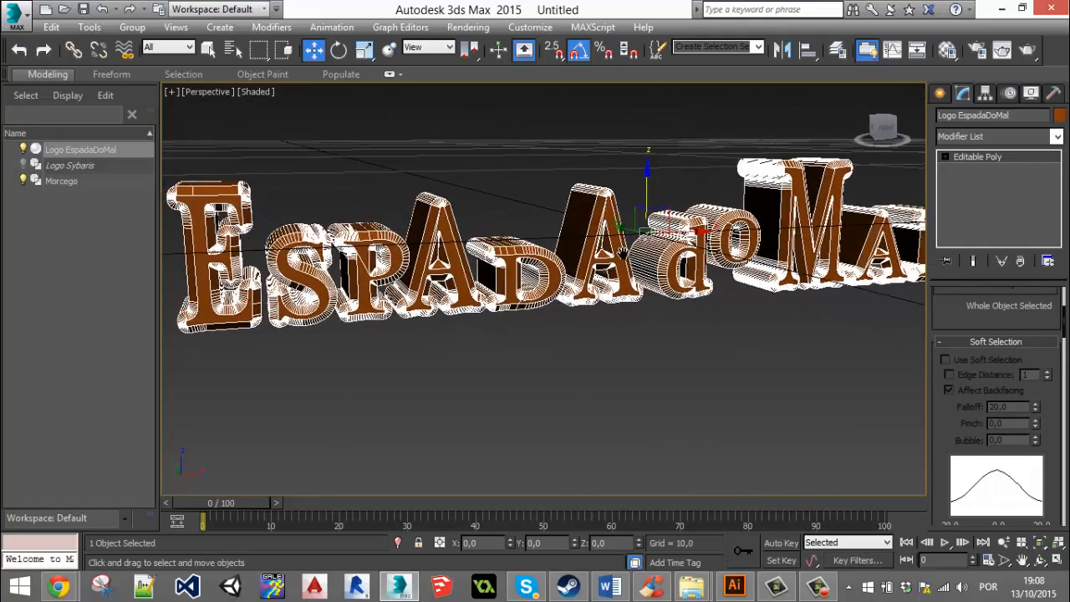
middle_click_drag(681, 253, 650, 275, "alt")
middle_click_drag(655, 219, 599, 278, "alt")
middle_click_drag(652, 337, 662, 325, "alt")
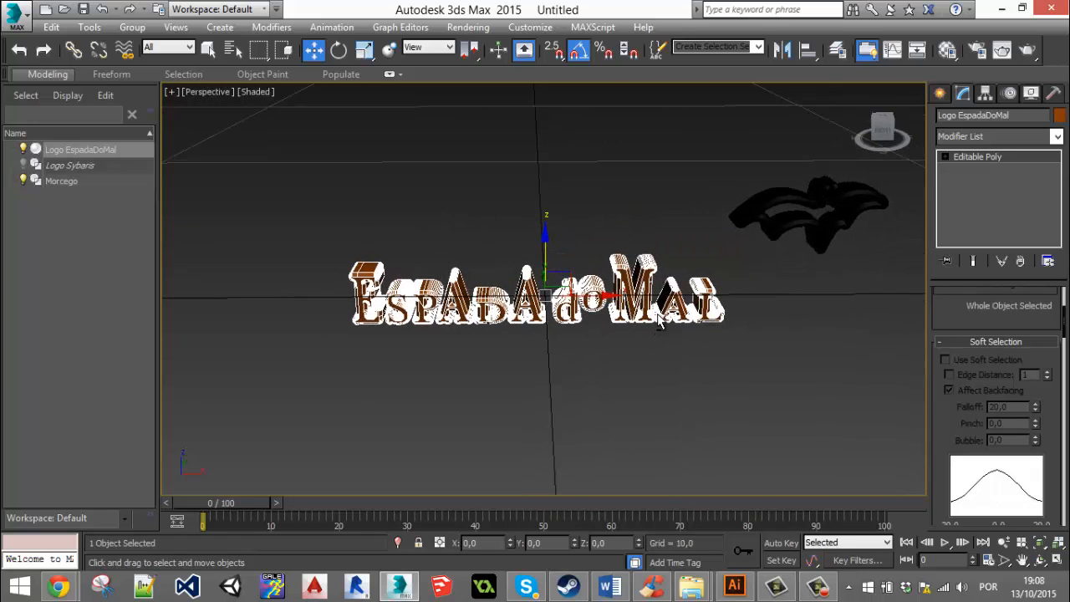
Open espada Final.max from the Modelagem e Animação 3D PM folder as the file to merge into the scene.
left_click(17, 17)
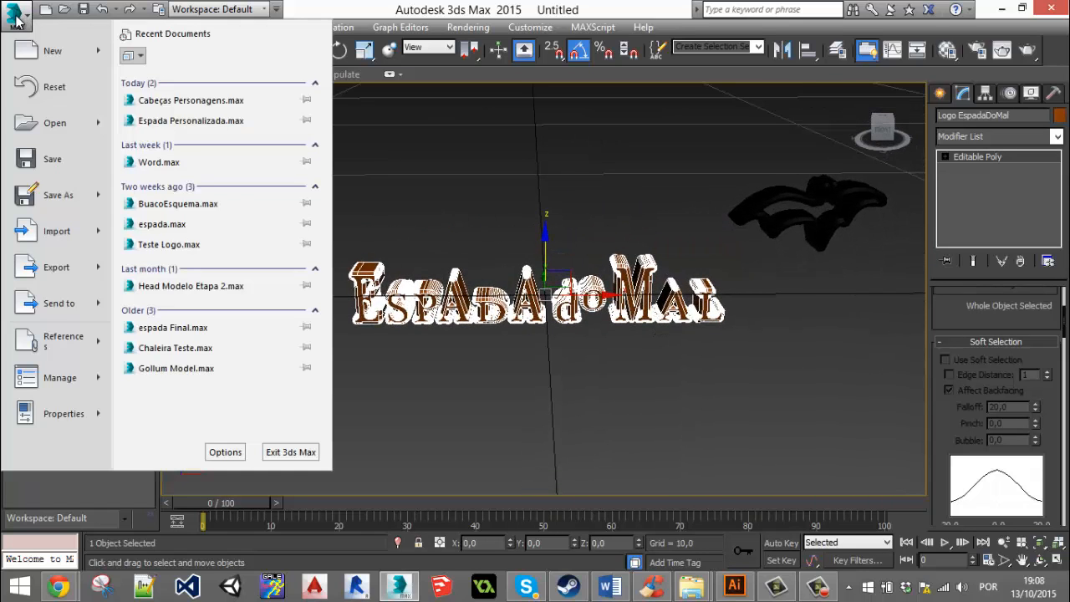
mouse_move(58, 241)
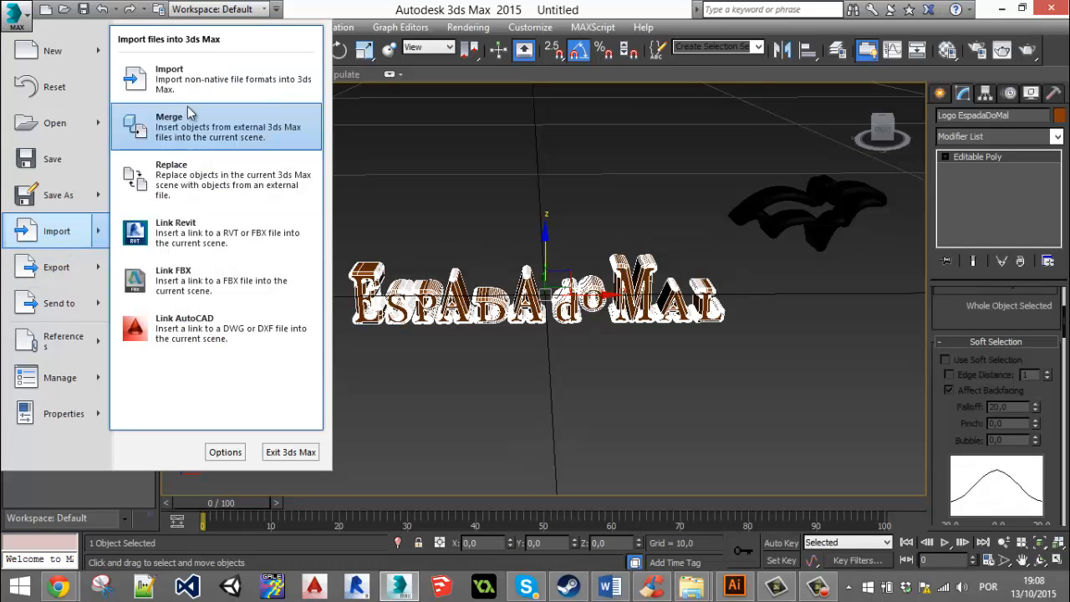
left_click(188, 137)
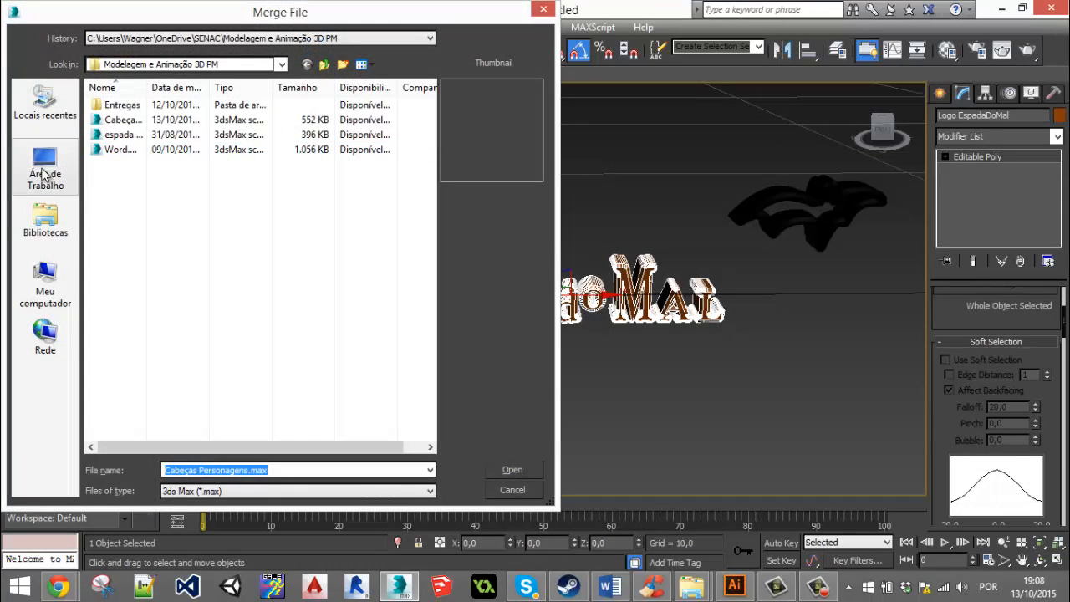
left_click(117, 134)
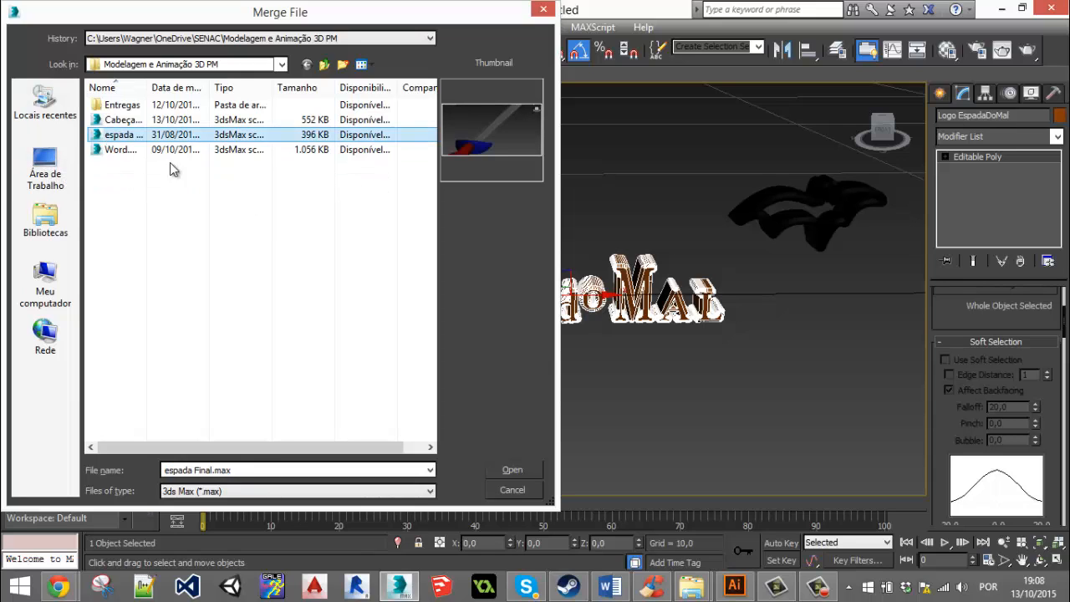
left_click_drag(147, 88, 187, 89)
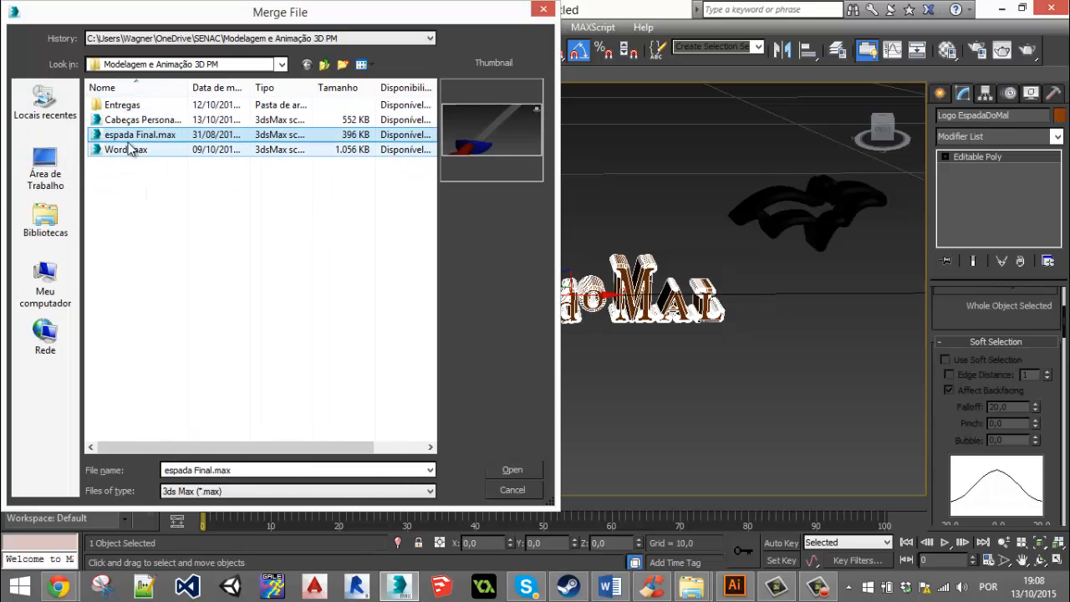
left_click(513, 471)
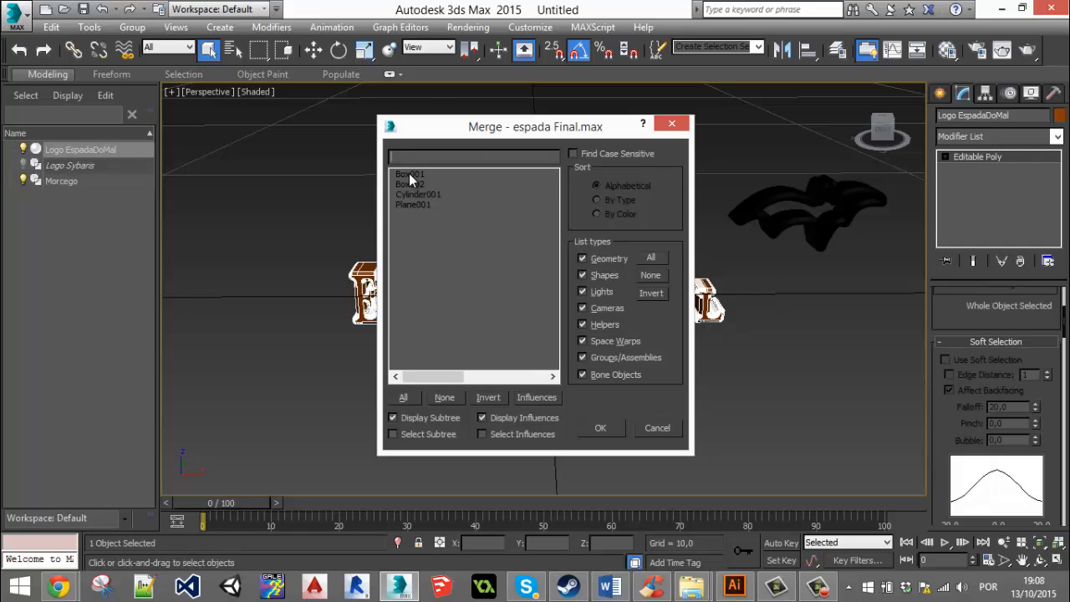
Go through the objects offered for merging from espada Final.max: Box001, Box002, Cylinder001 and Plane001.
left_click(409, 174)
left_click(409, 184)
left_click(409, 193)
left_click(412, 204)
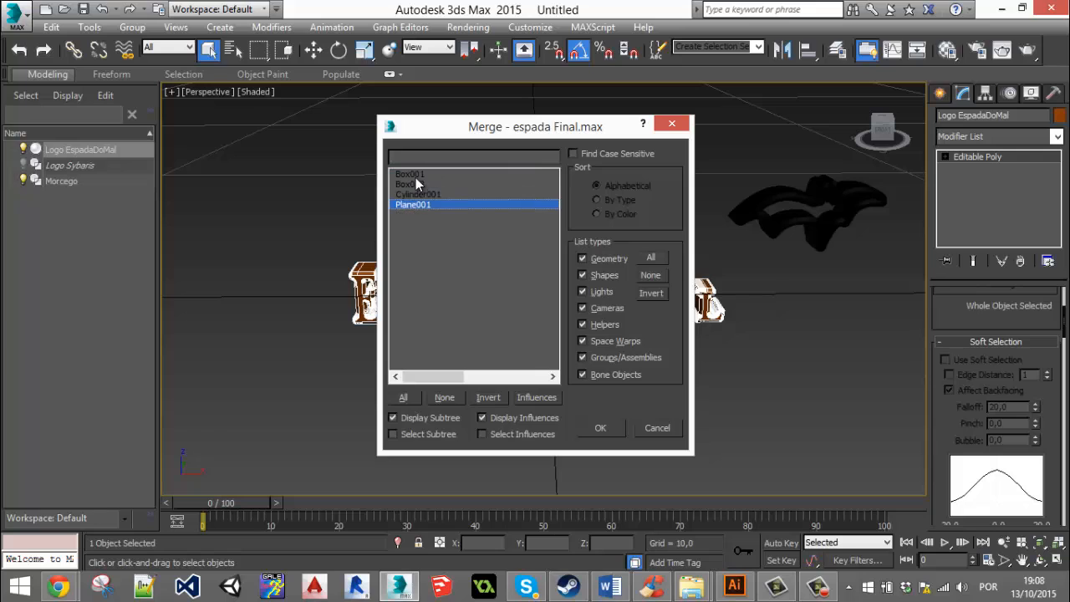
left_click(416, 174)
left_click(417, 184)
left_click(419, 194)
left_click(418, 205)
left_click(418, 173)
left_click(418, 184)
left_click(422, 194)
left_click(421, 205)
left_click(414, 173)
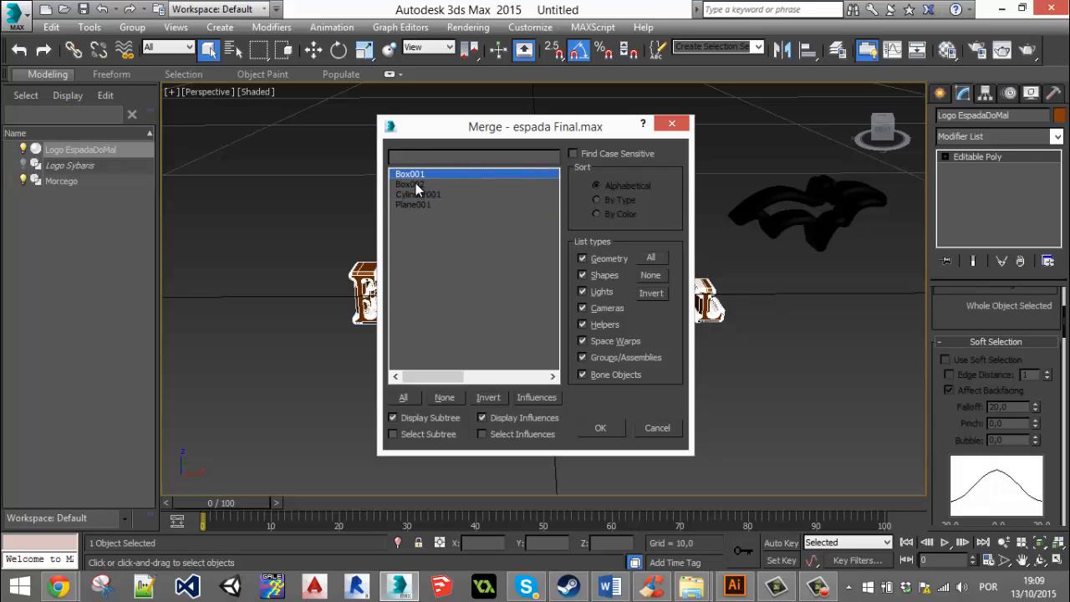
left_click(415, 183)
left_click(417, 194)
left_click(420, 206)
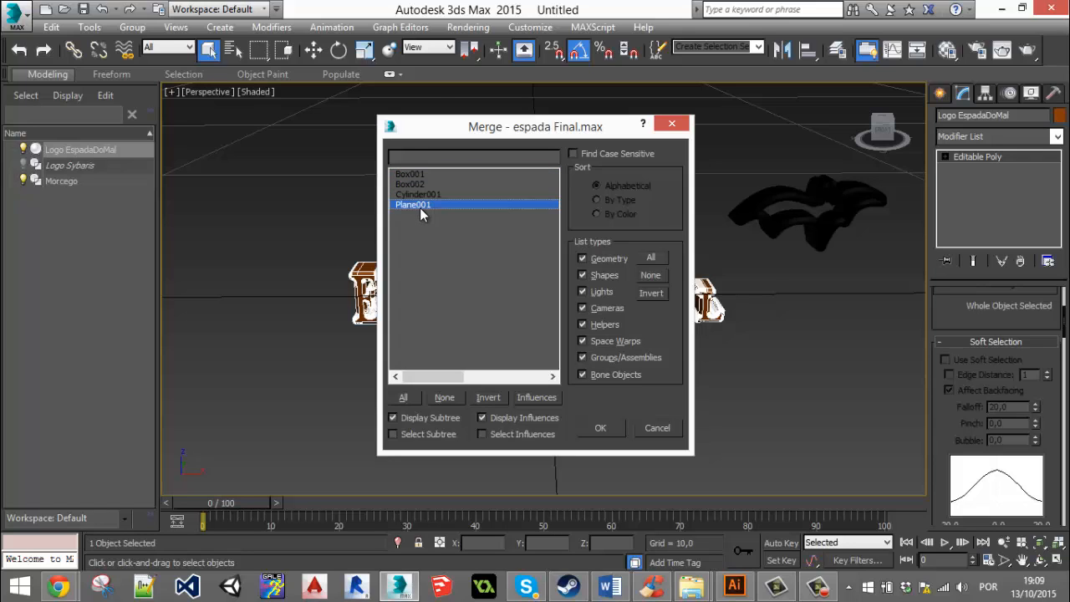
Merge Box001, Box002 and Cylinder001 from espada Final.max into the scene, leaving out Plane001.
left_click(417, 174)
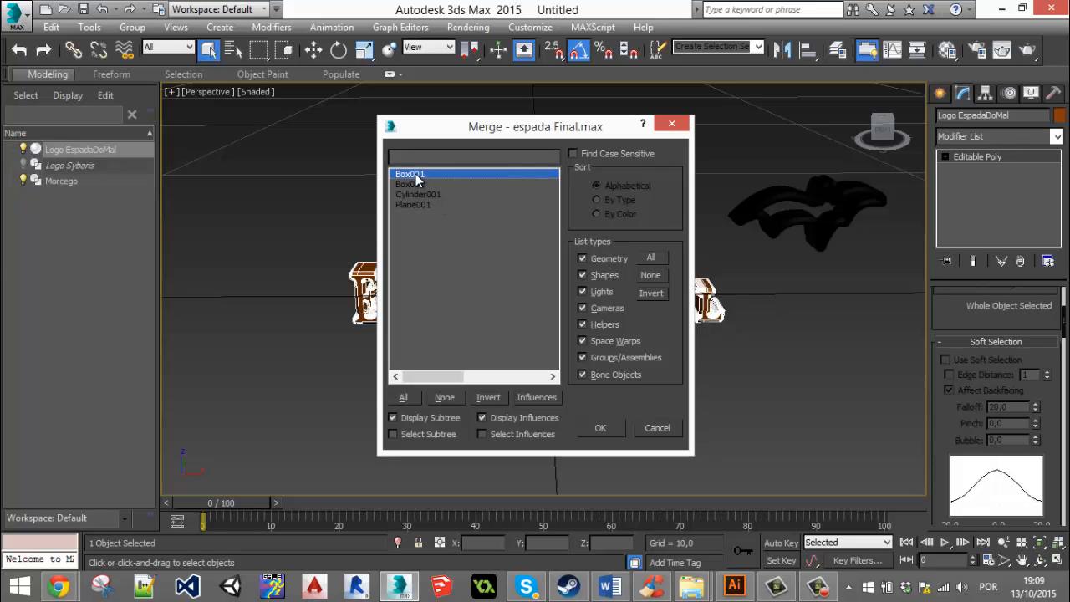
left_click(409, 185, "ctrl")
left_click(415, 195, "ctrl")
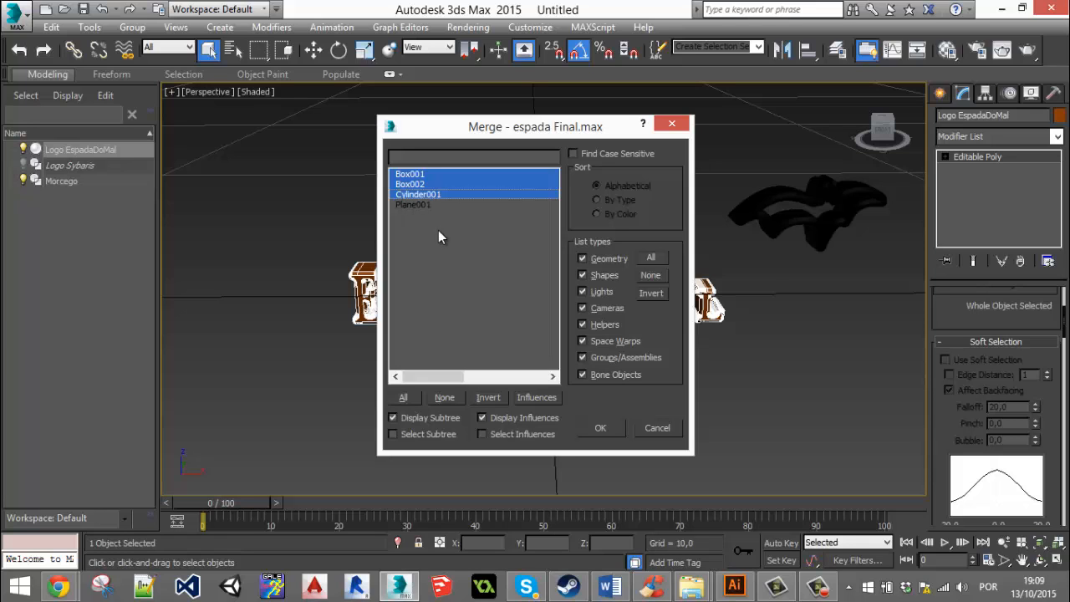
left_click(599, 428)
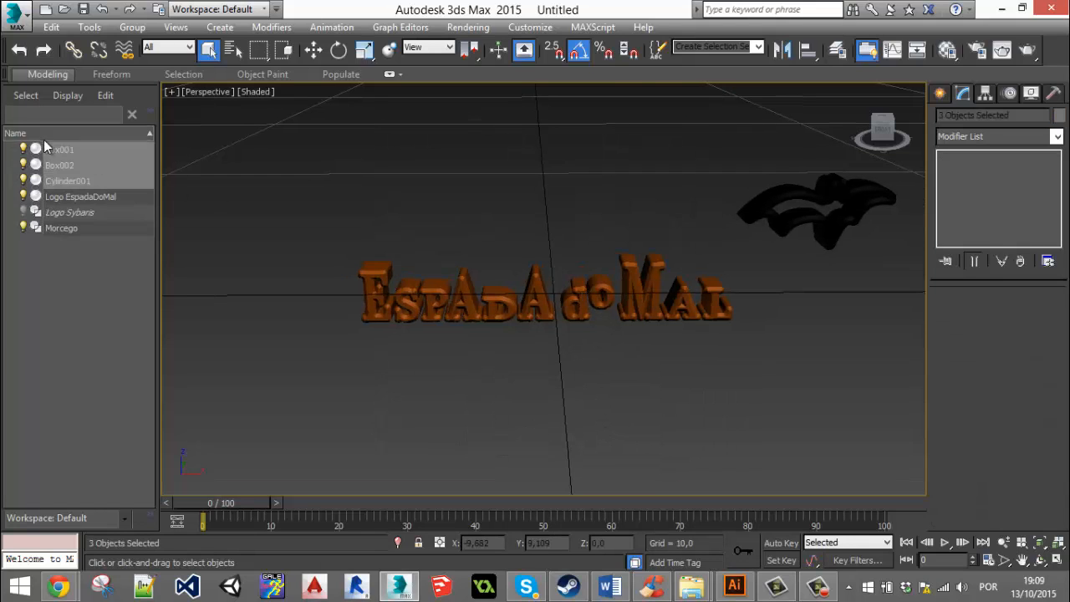
Scale up the merged sword parts Box001, Box002 and Cylinder001 together uniformly, then clear the selection.
key("alt+q")
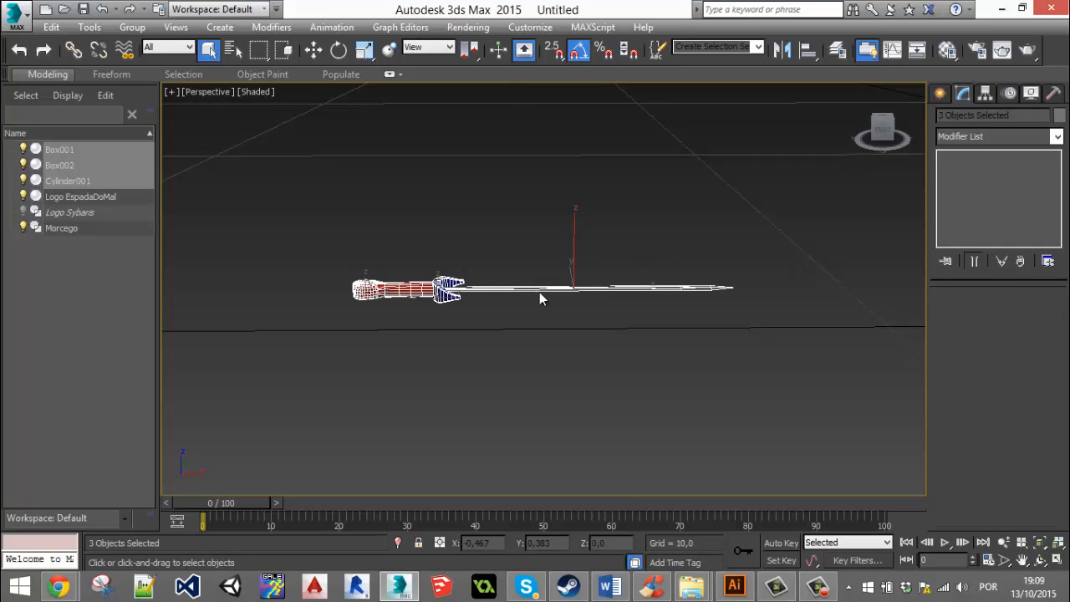
middle_click_drag(584, 280, 673, 283, "alt")
scroll(633, 301, "down", 6)
scroll(635, 283, "up", 5)
scroll(548, 328, "up", 6)
middle_click_drag(538, 277, 518, 256)
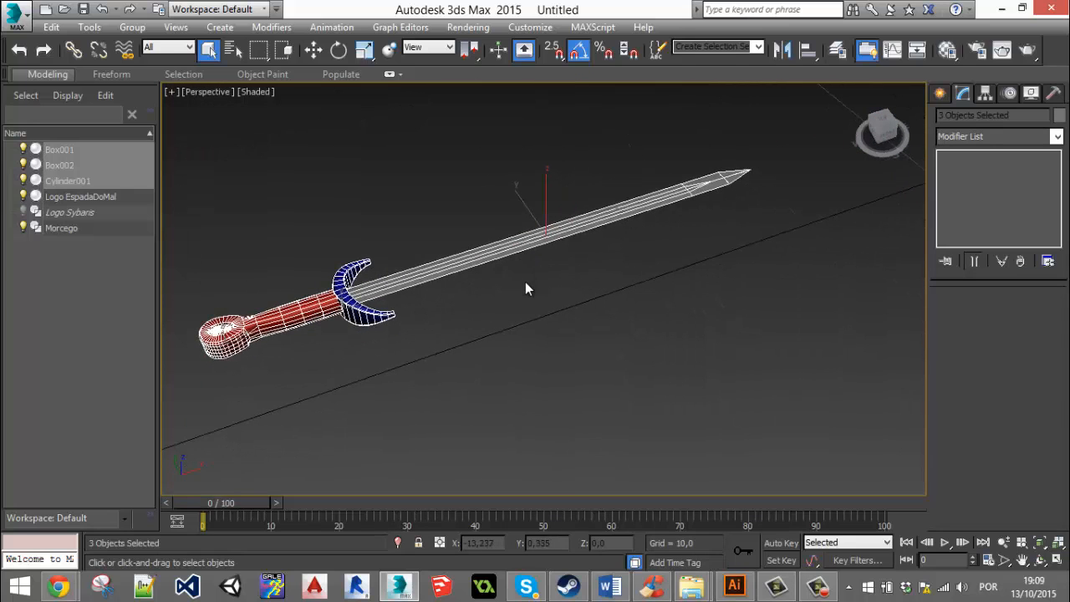
left_click_drag(453, 358, 262, 205)
left_click(368, 54)
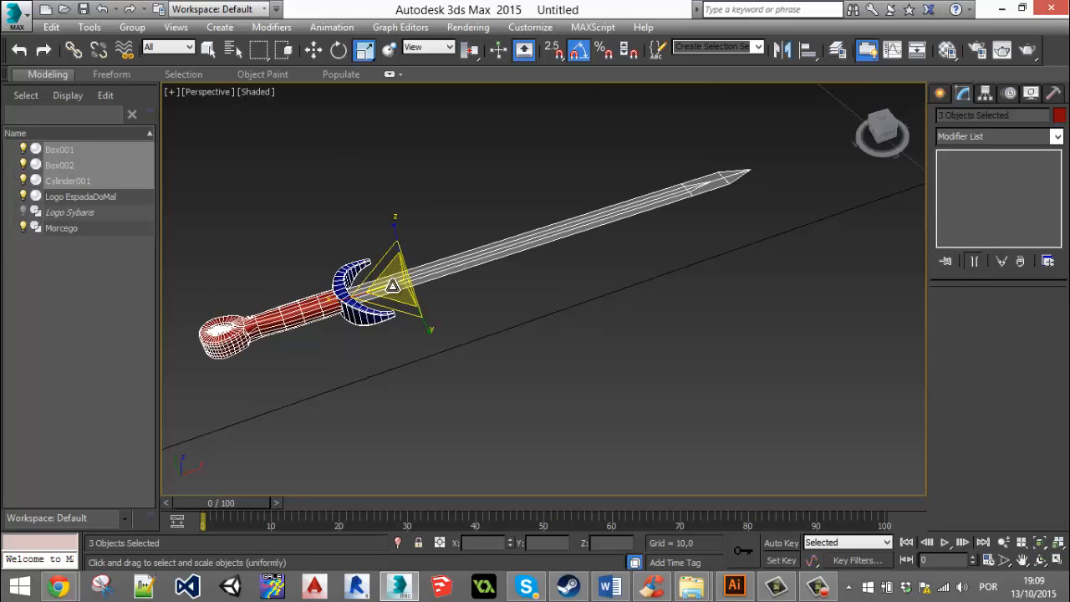
scroll(382, 200, "up", 3)
scroll(411, 246, "down", 8)
left_click_drag(415, 271, 386, 189)
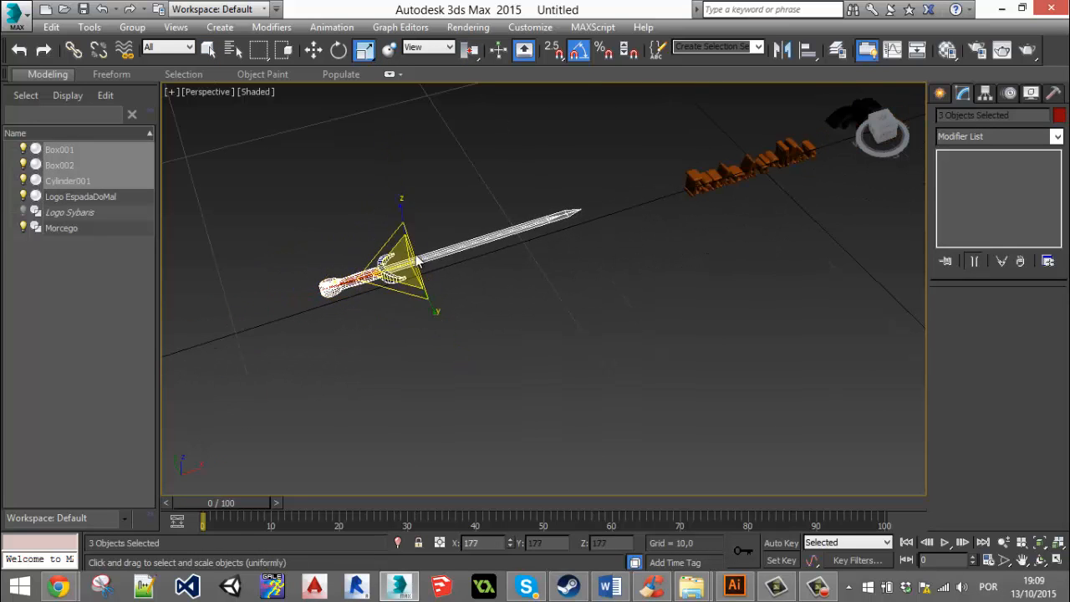
left_click(386, 299)
Examine the enlarged sword up close around its handle and guard, with the red handle selected.
scroll(410, 267, "up", 5)
middle_click_drag(420, 259, 515, 310, "alt")
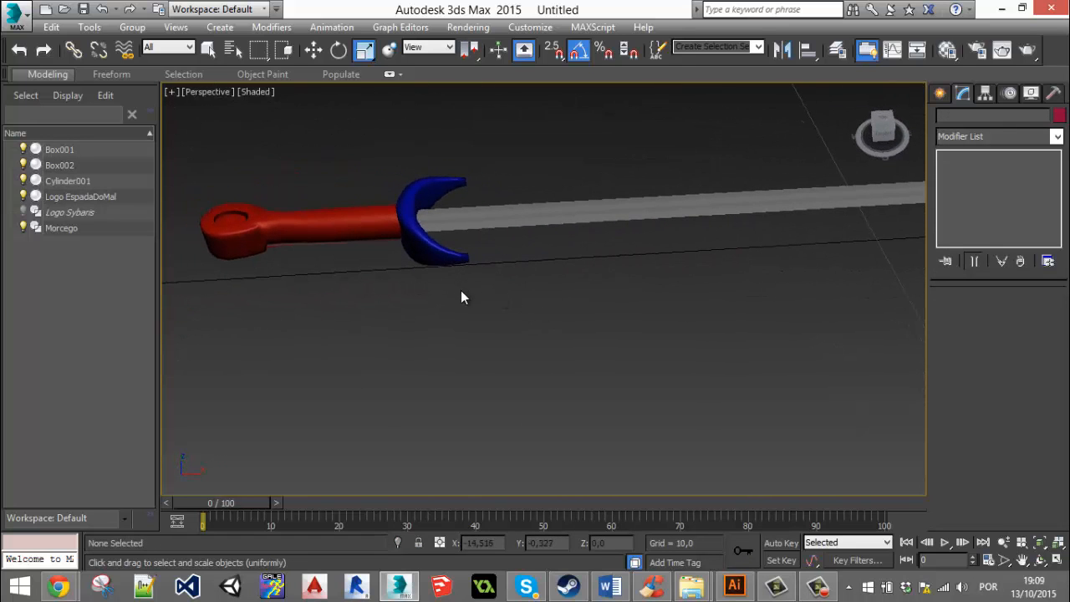
middle_click_drag(530, 241, 533, 264)
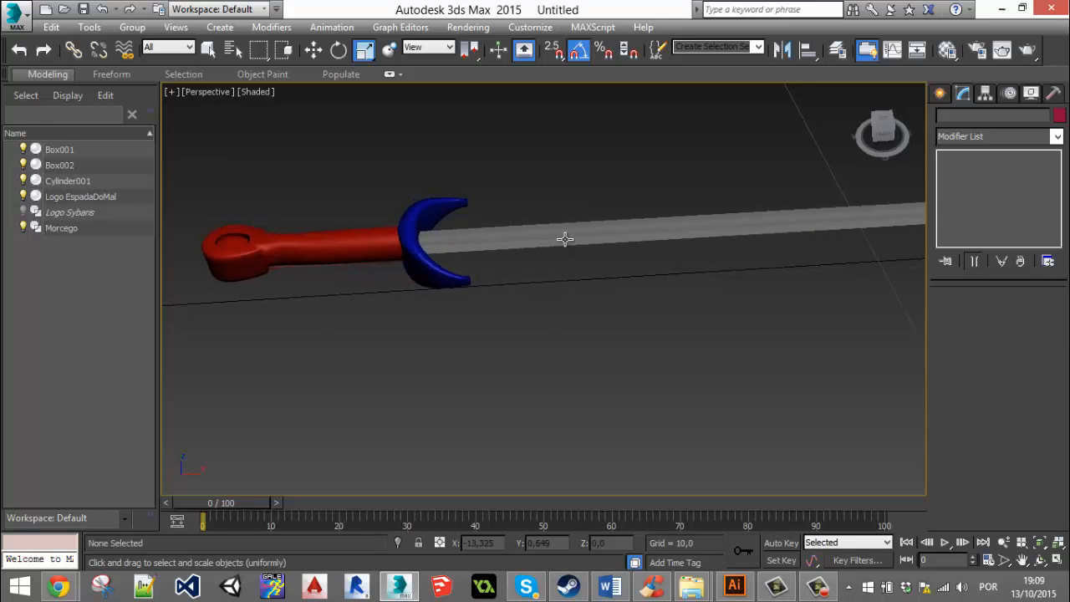
left_click(342, 243)
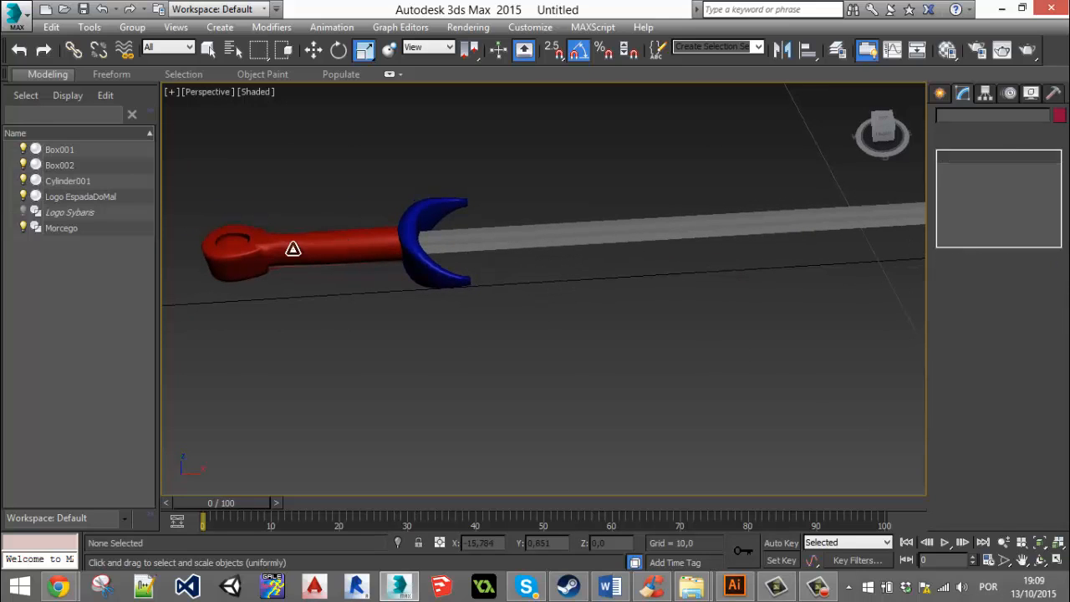
left_click(362, 311)
left_click(299, 256)
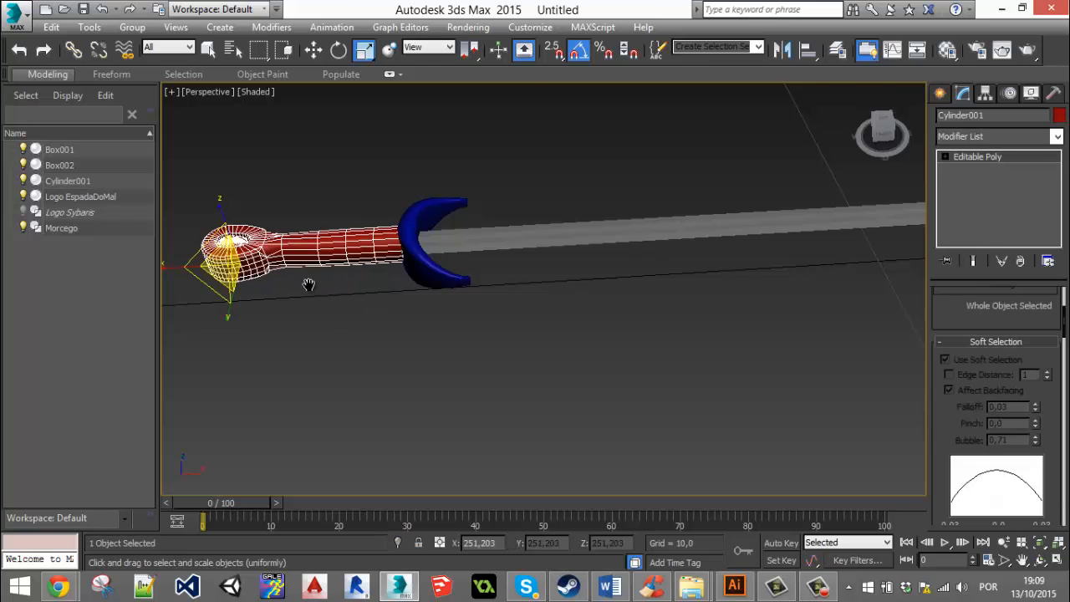
scroll(390, 279, "up", 5)
left_click(425, 285)
middle_click_drag(426, 285, 481, 288, "alt")
left_click(481, 271)
middle_click_drag(590, 254, 510, 283)
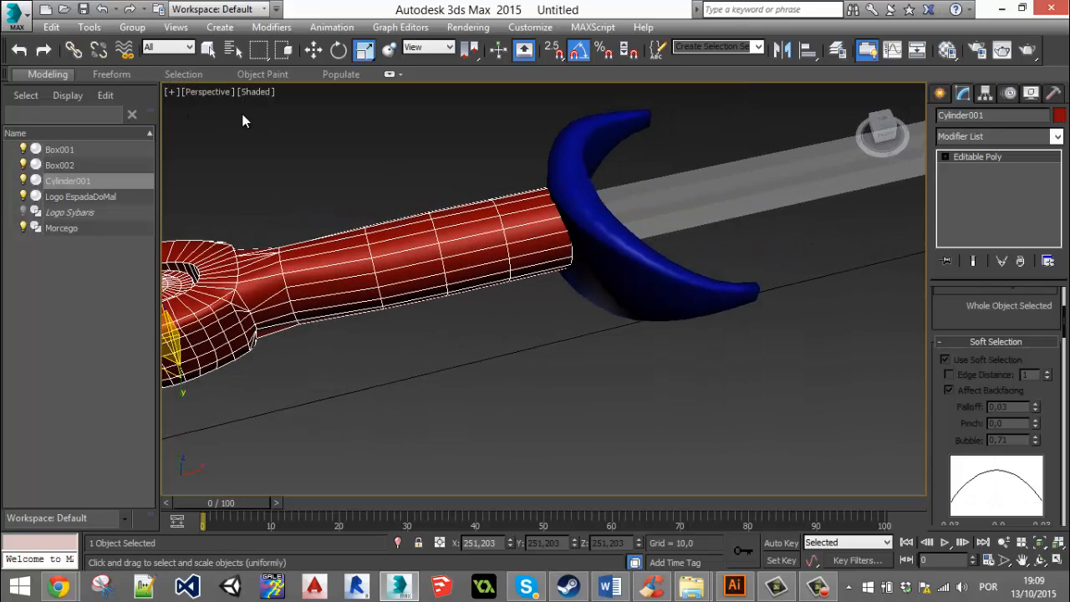
Rename the sword's grey blade, Box001, as Lamina.
left_click(664, 195)
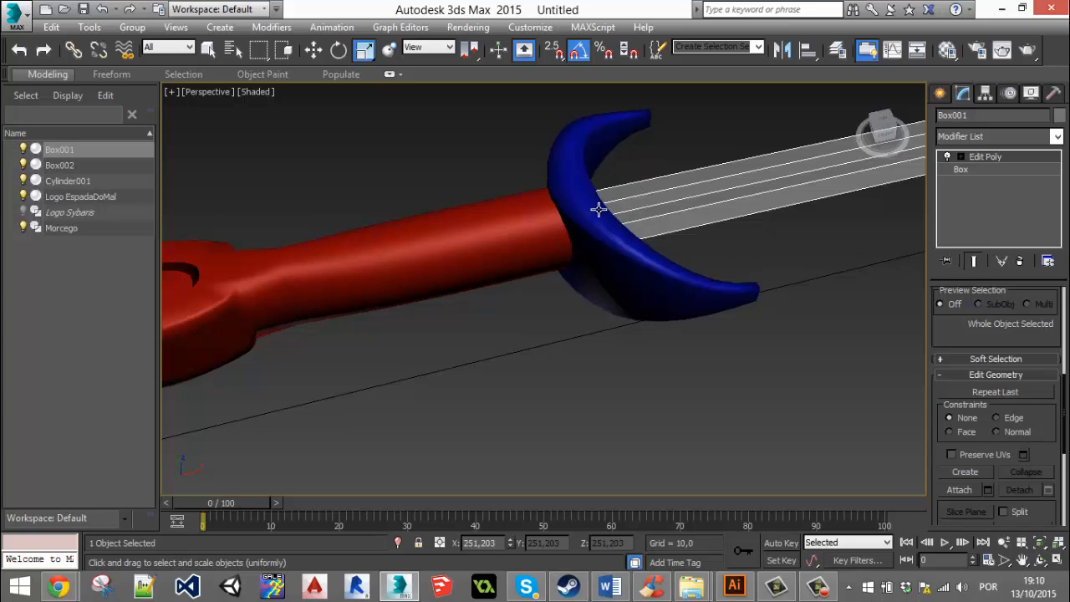
left_click(978, 115)
type("Lamina")
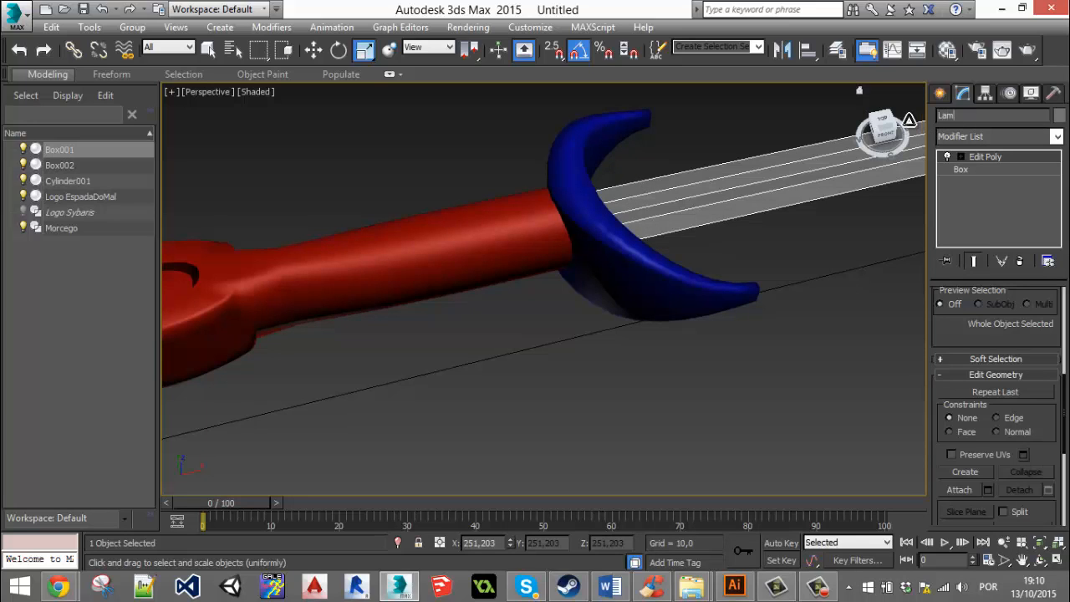
Rename the blue crescent guard, Box002, as Protecao.
left_click(597, 119)
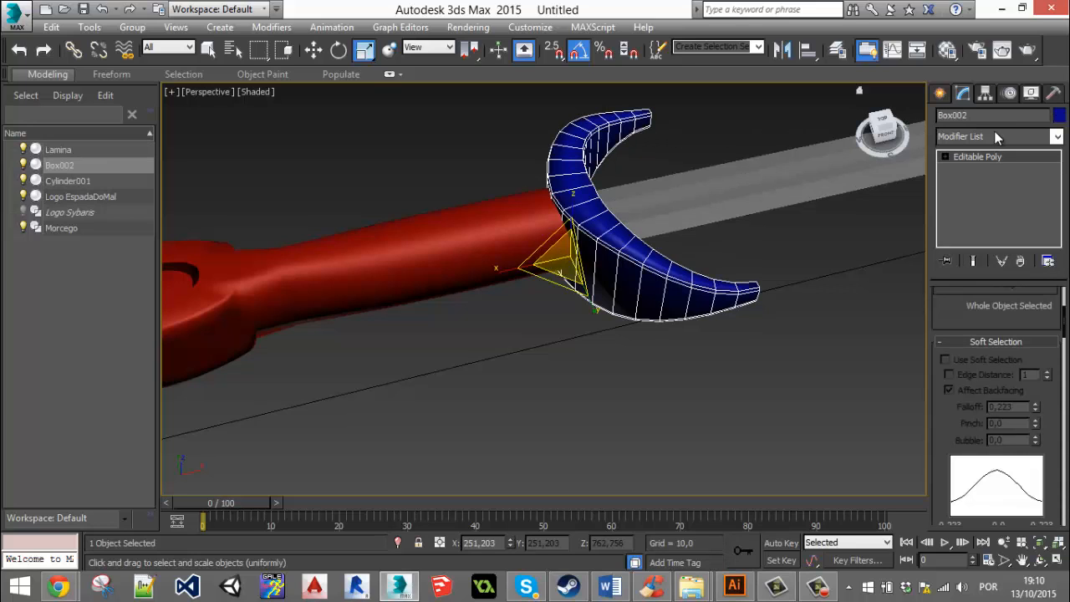
left_click_drag(922, 122, 919, 122)
type("Protecao")
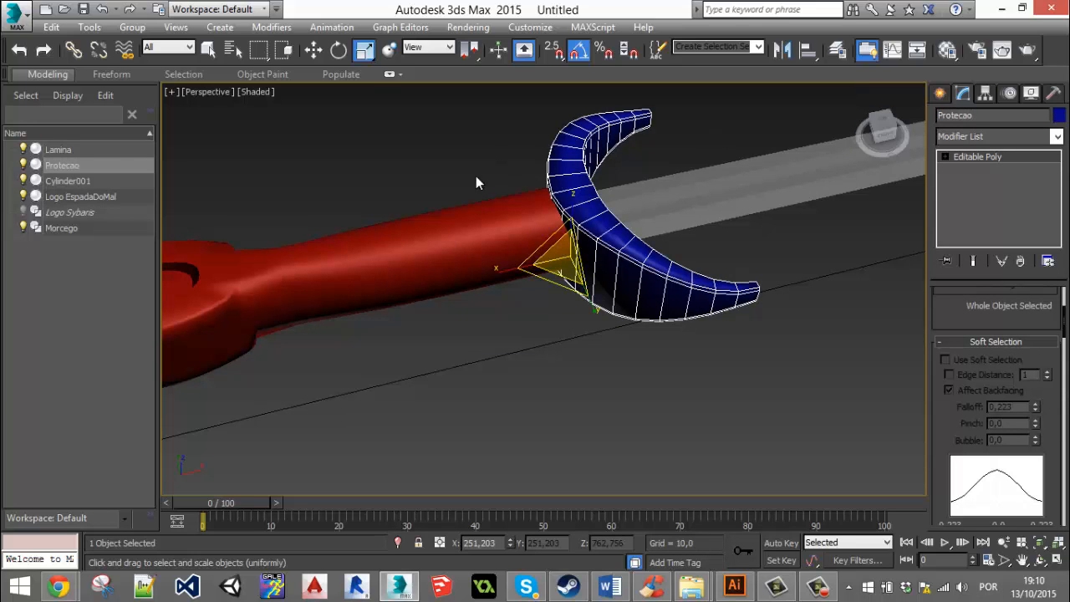
Rename the red handle, Cylinder001, as Empunhadeira and clear the selection.
left_click(458, 223)
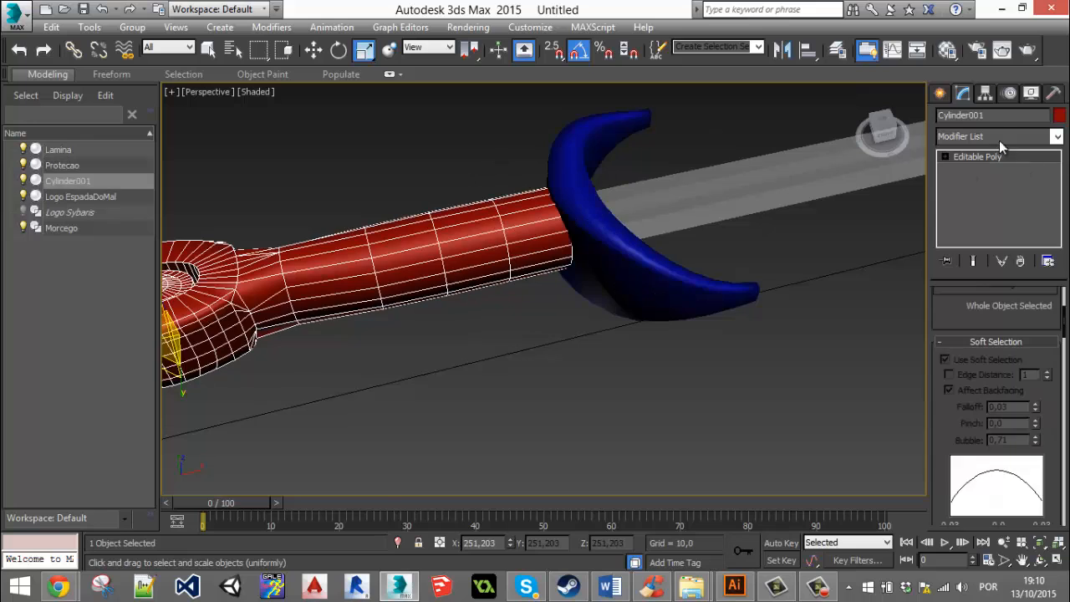
left_click_drag(926, 113, 903, 121)
type("Empunhadeira")
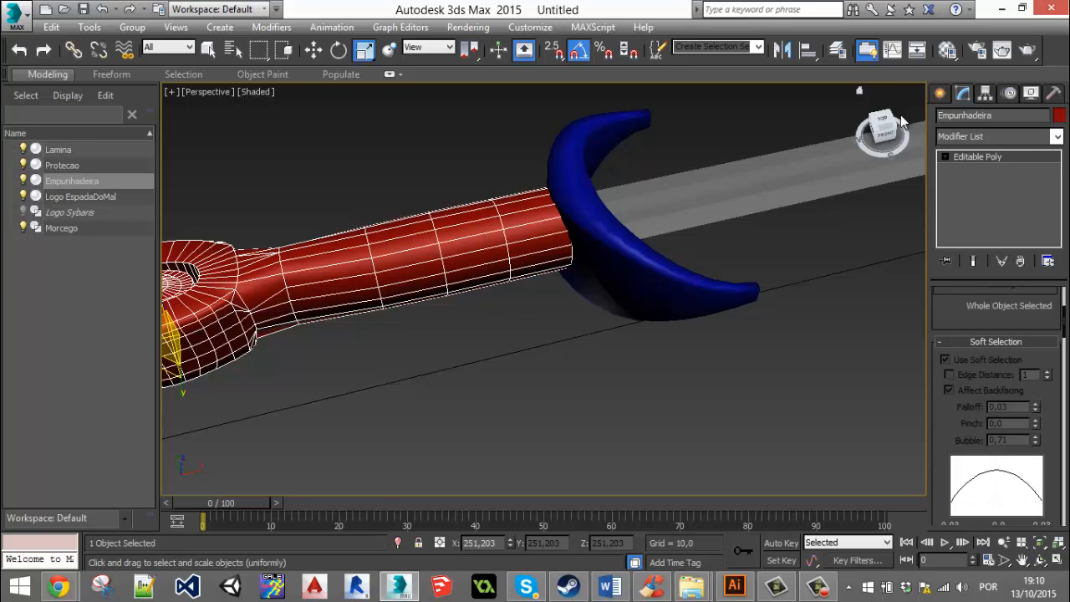
left_click(666, 366)
Link Lamina and Protecao to Empunhadeira as their parent, and return to plain object selection.
middle_click_drag(666, 366, 720, 200, "alt")
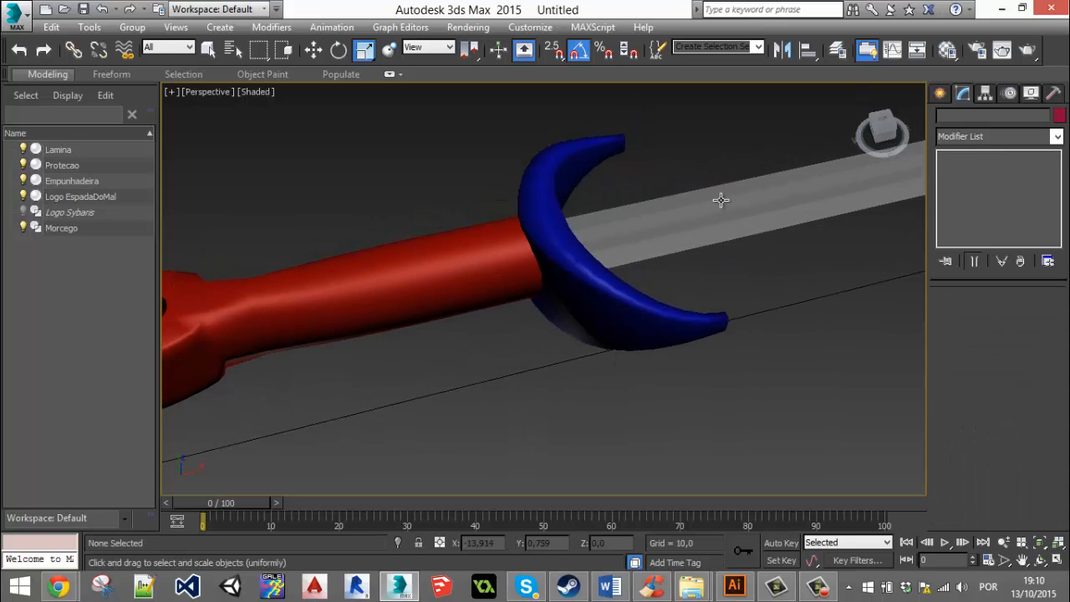
left_click(715, 213)
left_click(534, 177, "ctrl")
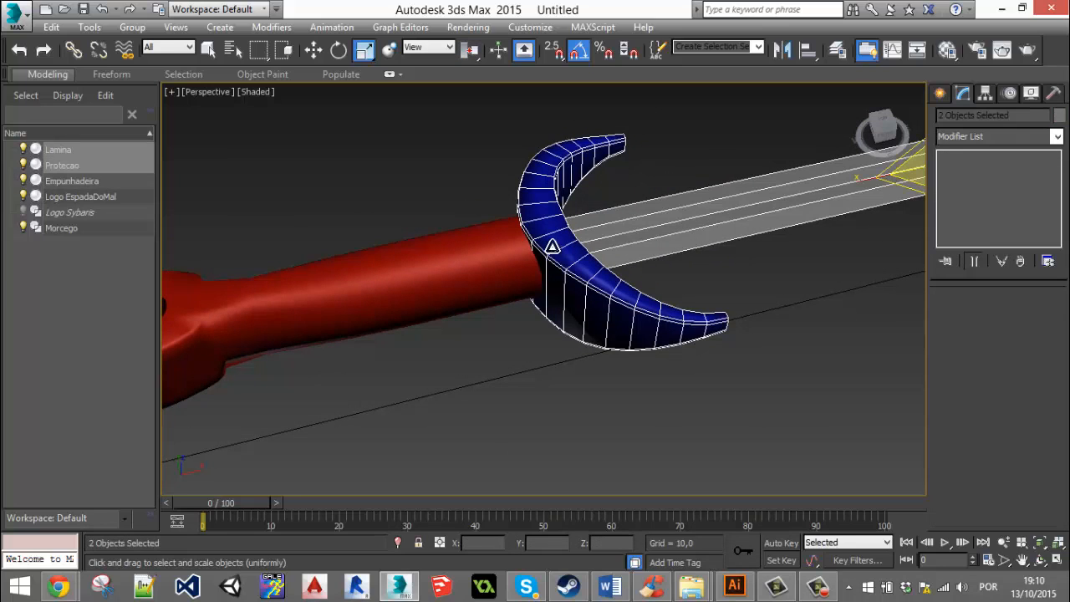
left_click(74, 52)
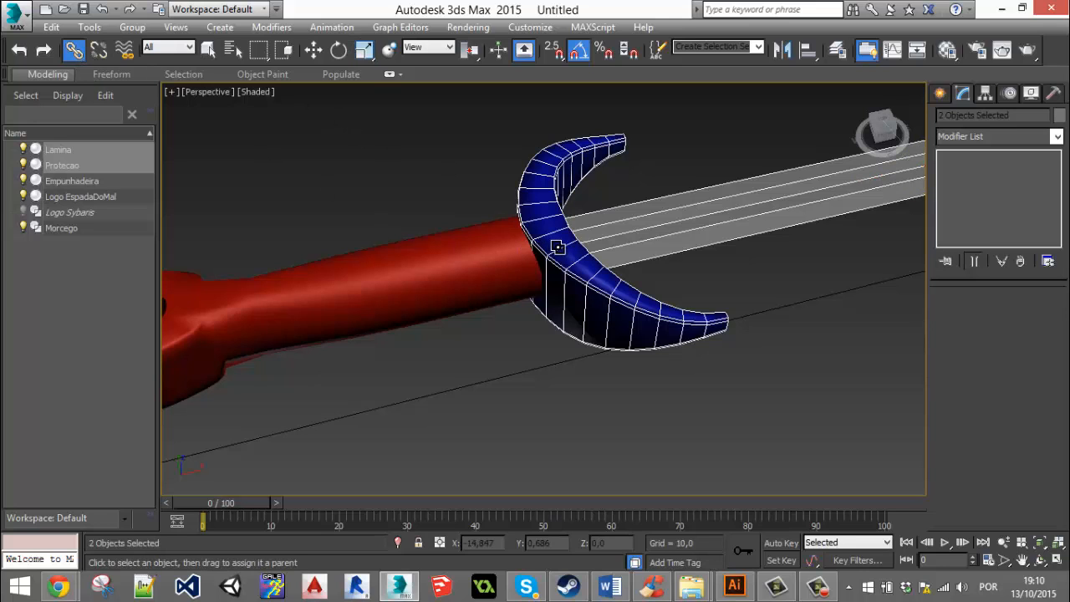
left_click_drag(496, 262, 322, 293)
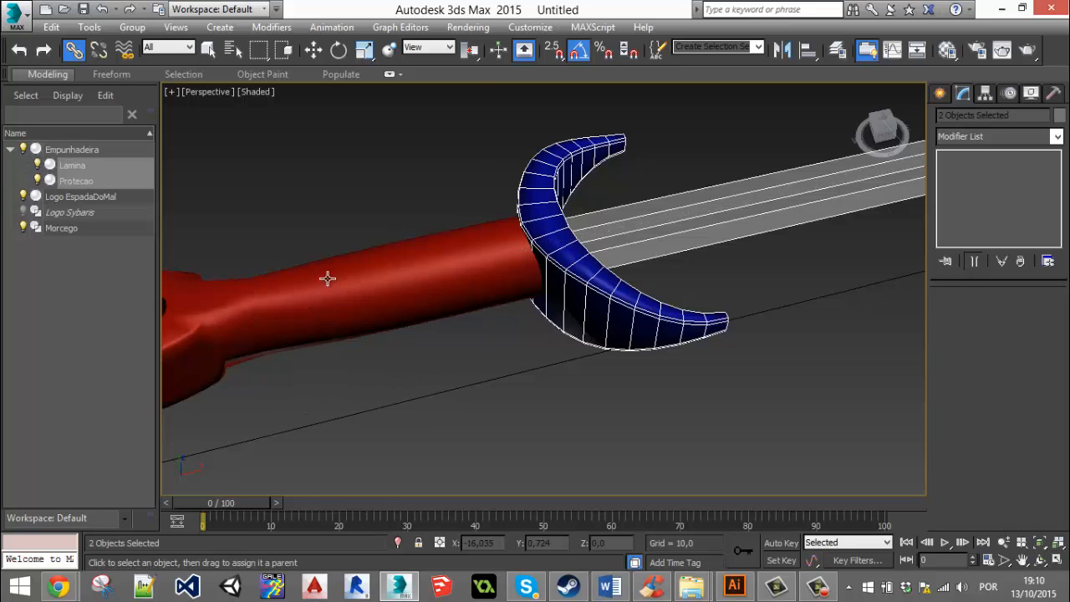
right_click(328, 277)
key("q")
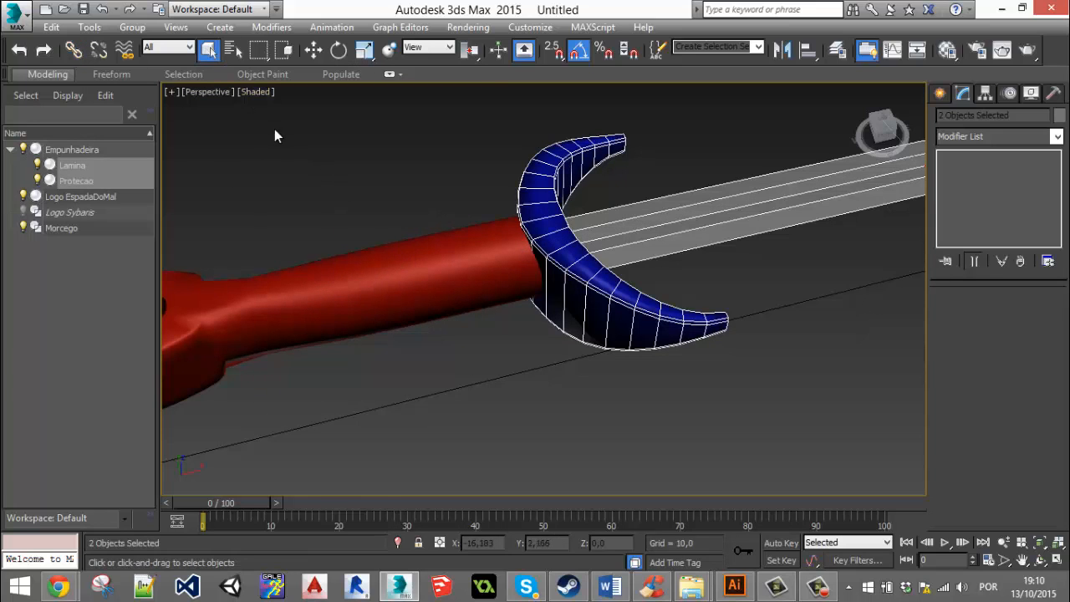
Center the pivot of Empunhadeira to the object, affecting the pivot only.
left_click(422, 294)
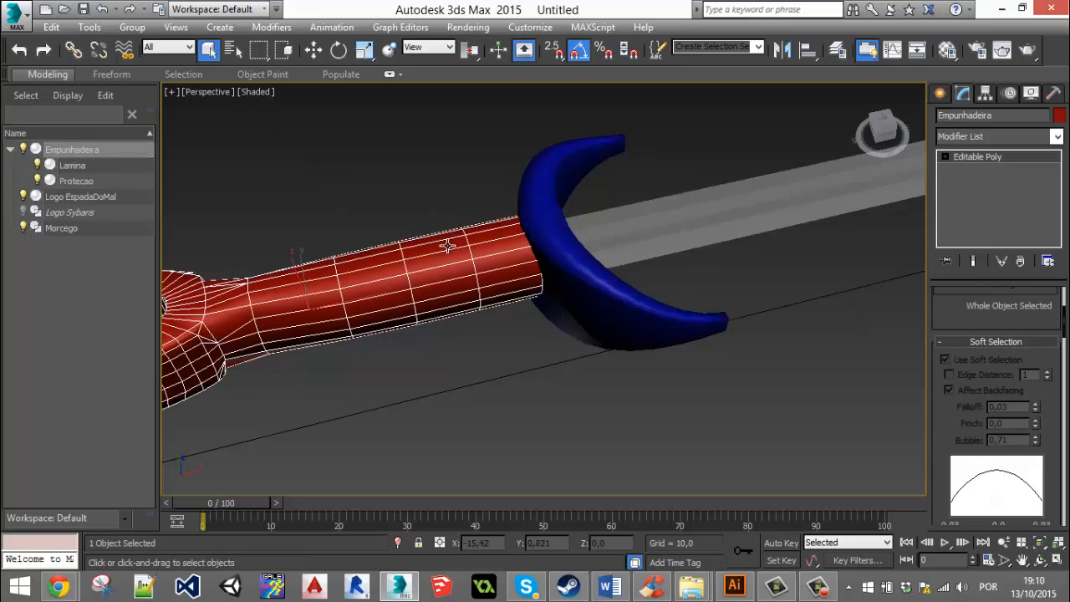
middle_click_drag(397, 269, 543, 219, "alt")
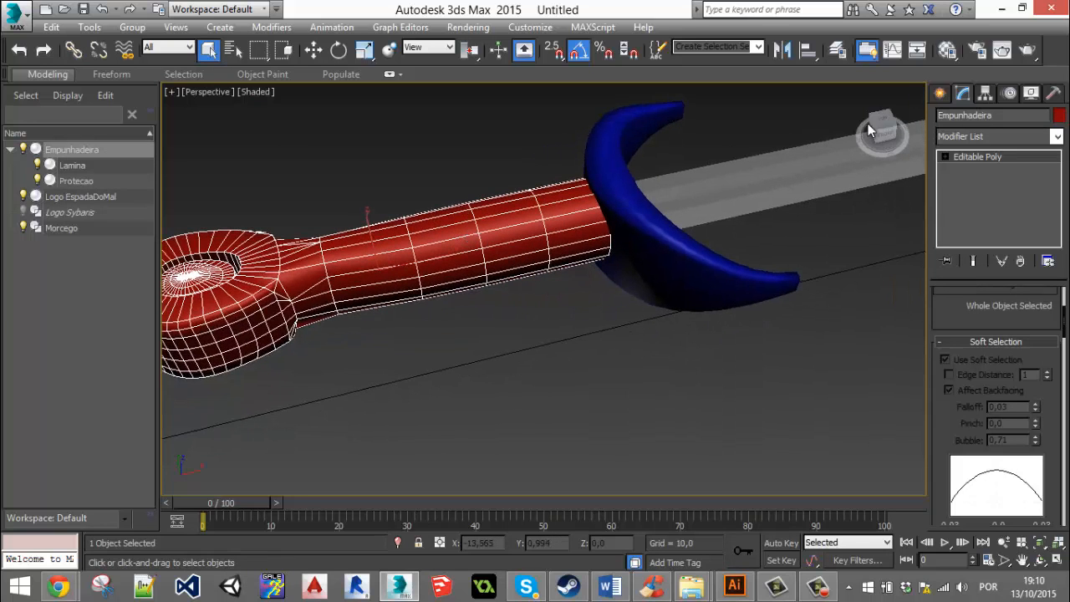
left_click(986, 94)
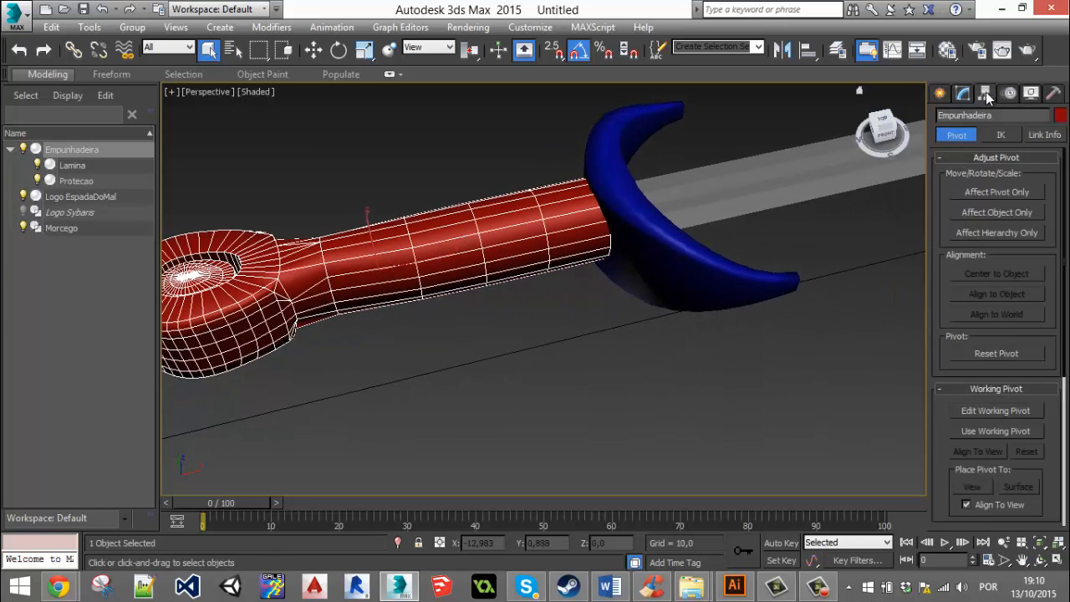
left_click(997, 193)
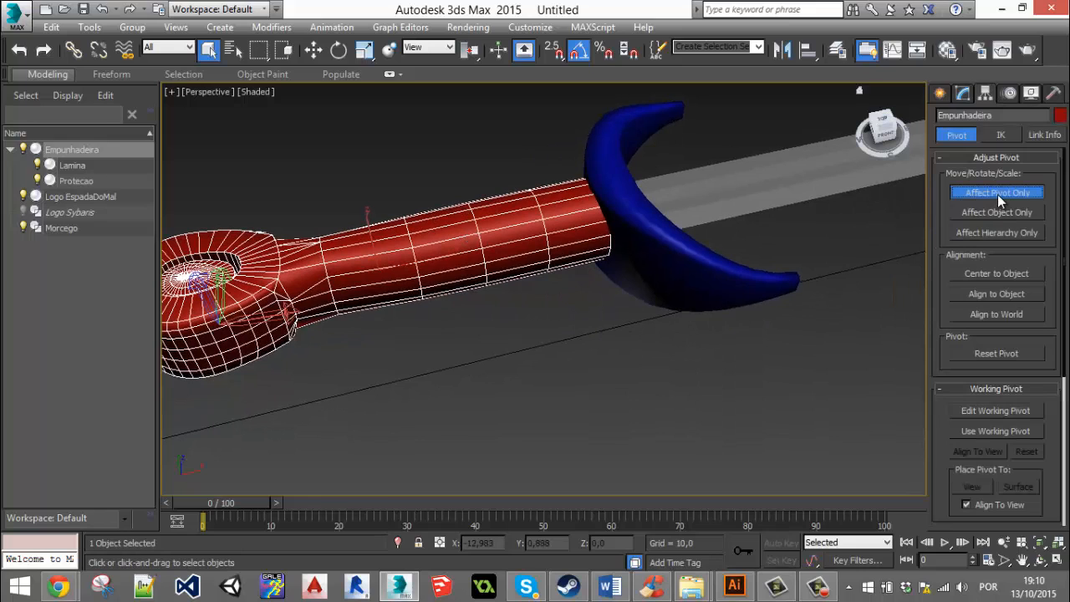
left_click(1001, 277)
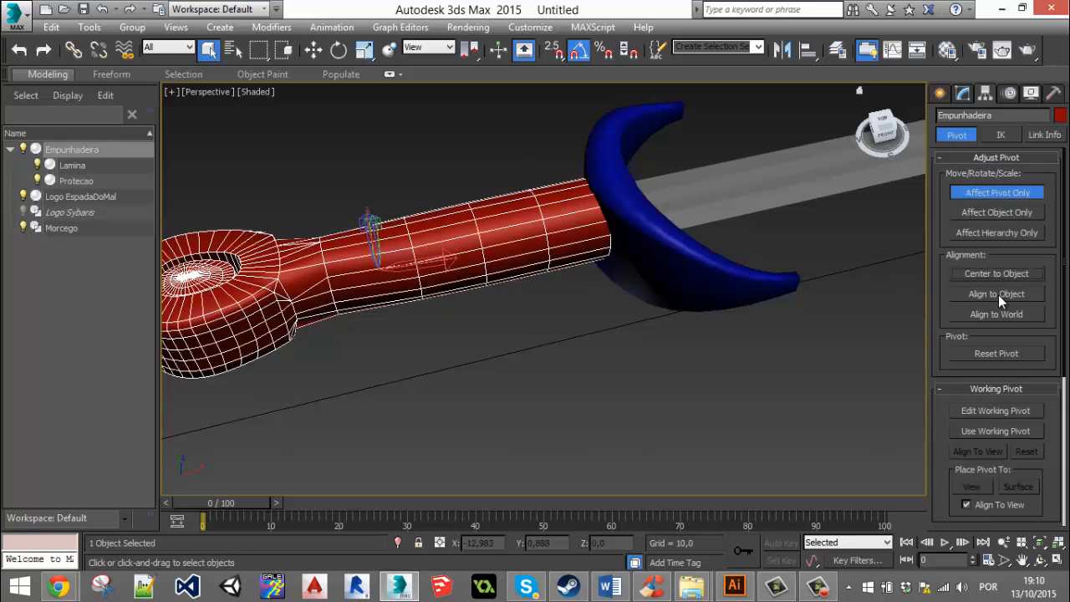
Move the Empunhadeira pivot along X towards the guard to about X -15.592, and stop editing the pivot.
left_click(314, 49)
left_click_drag(440, 266, 537, 242)
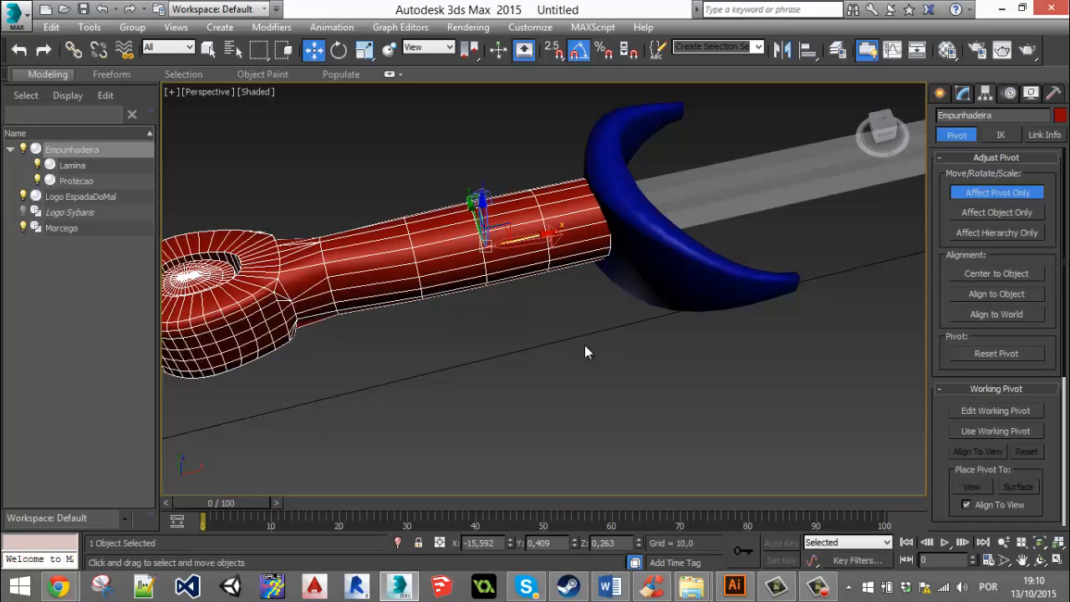
left_click(993, 194)
left_click(658, 328)
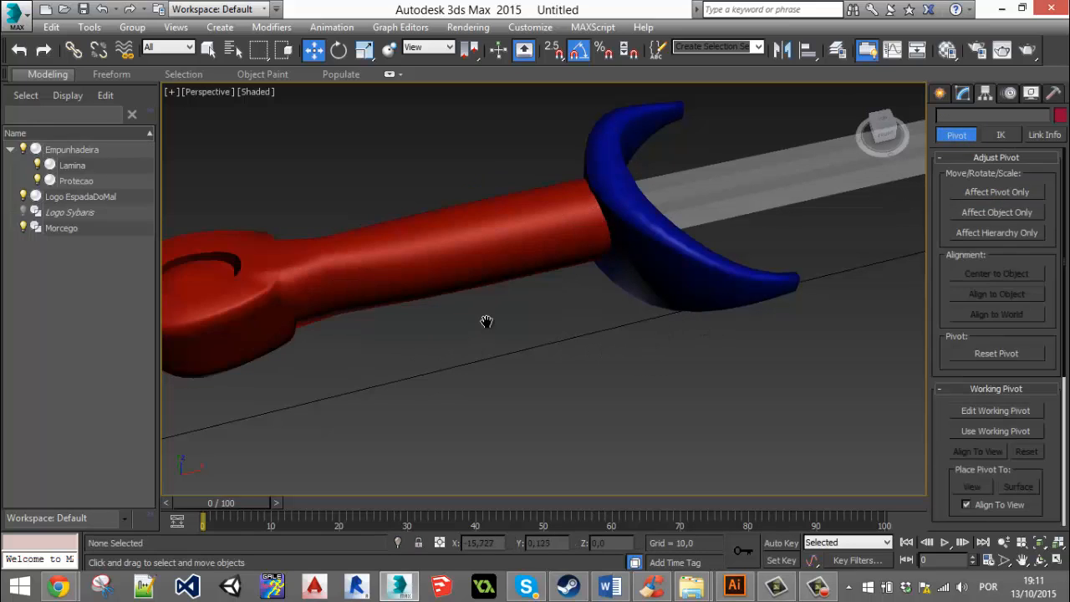
Try moving Empunhadeira together with its linked parts, and undo the move.
scroll(487, 322, "down", 5)
left_click(491, 298)
left_click_drag(482, 251, 509, 162)
key("ctrl+z")
Move the sword by Empunhadeira along X towards the orange lettering, to about X -6.38.
middle_click_drag(578, 341, 538, 347)
scroll(551, 344, "down", 5)
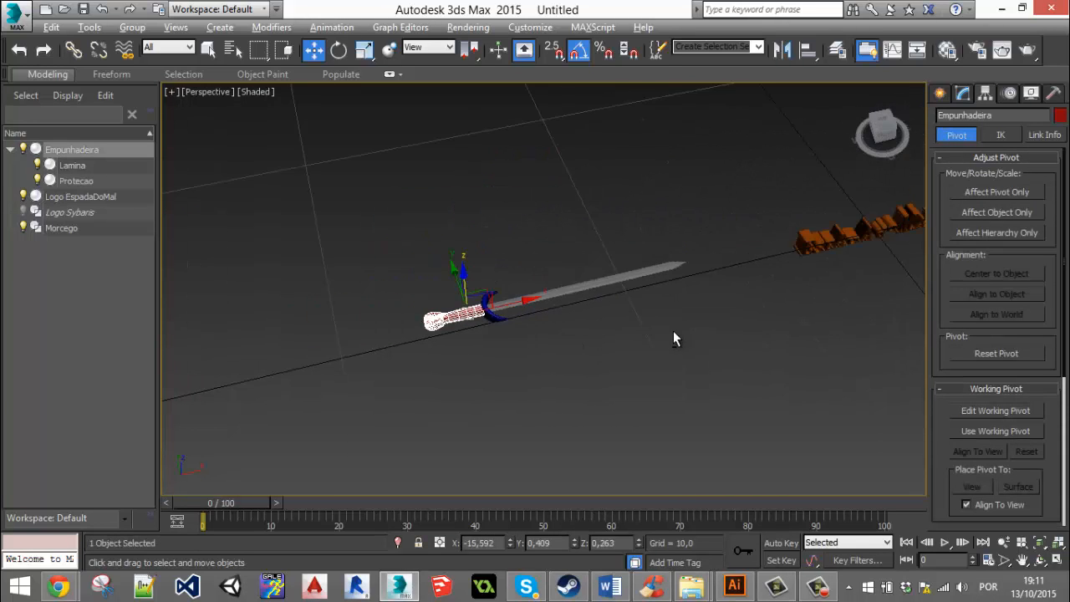
middle_click_drag(673, 331, 612, 321, "alt")
left_click_drag(525, 328, 800, 378)
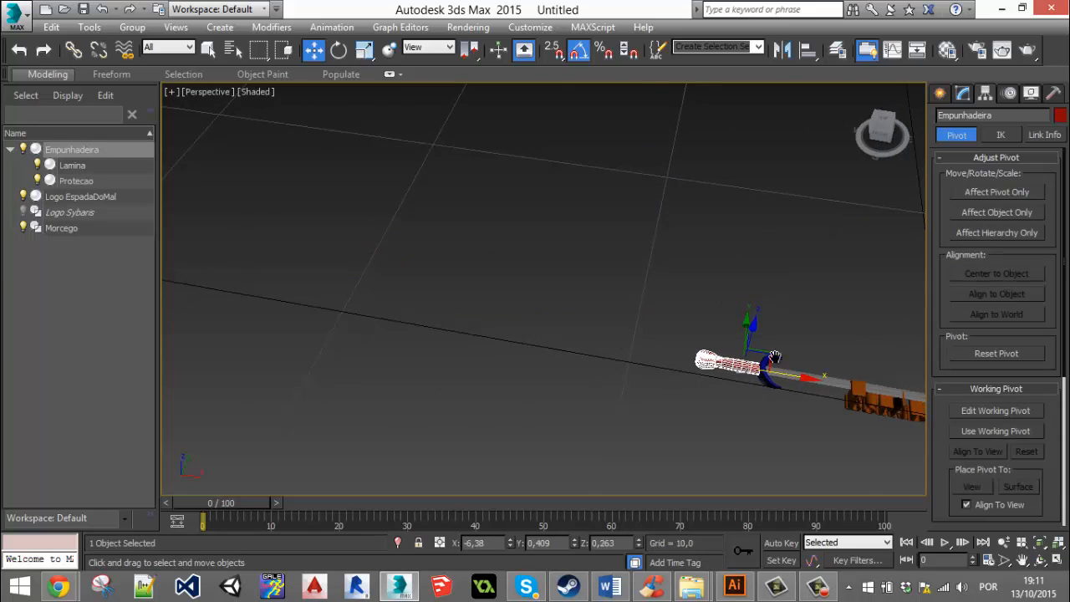
middle_click_drag(772, 358, 500, 230)
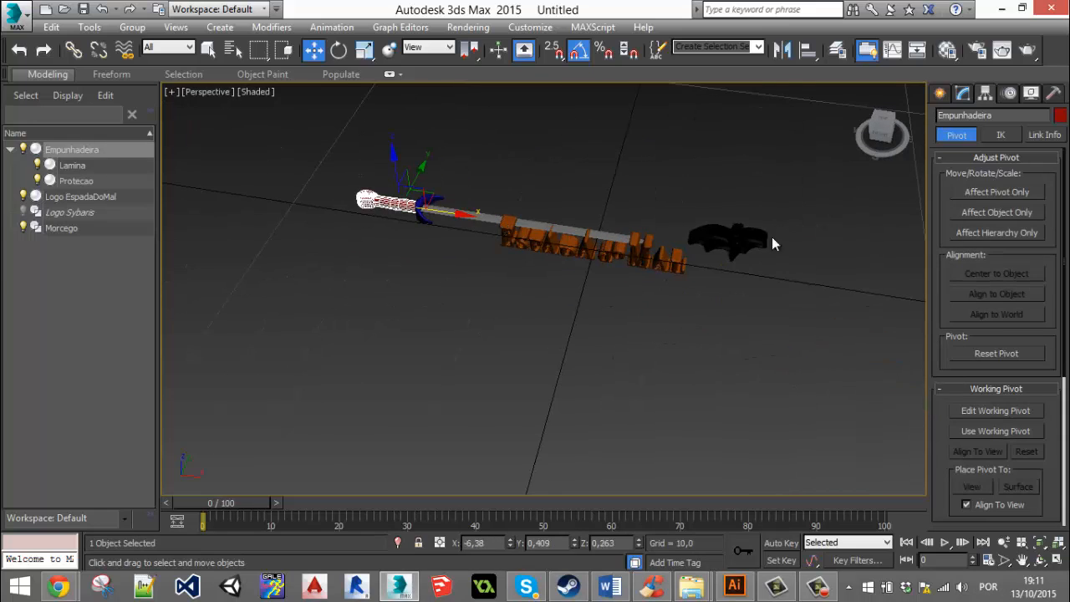
Reset the X, Y and Z position of Empunhadeira to 0.
right_click(510, 542)
right_click(574, 542)
right_click(639, 542)
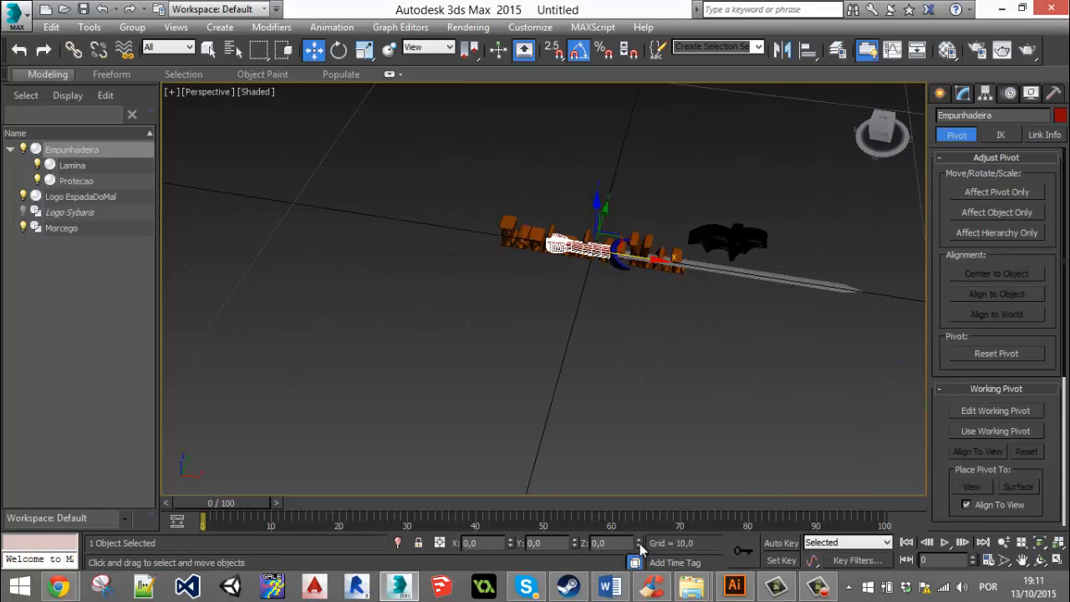
Move Empunhadeira to about X -4.234, Y 0.273, Z -0.187 so the blade runs through the Espada do Mal lettering.
left_click(883, 125)
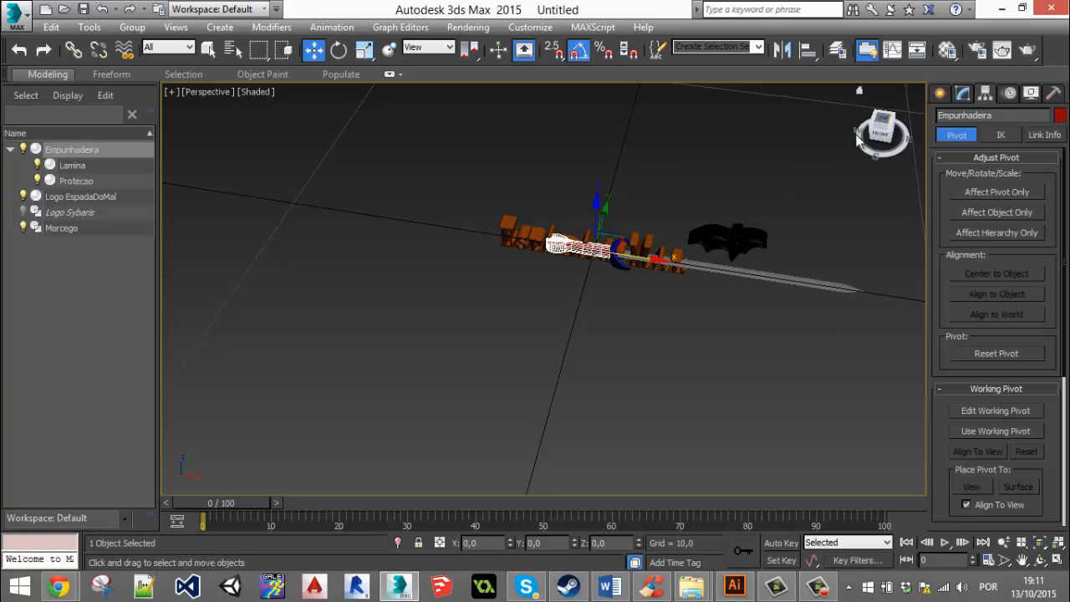
scroll(416, 242, "up", 3)
left_click(416, 242)
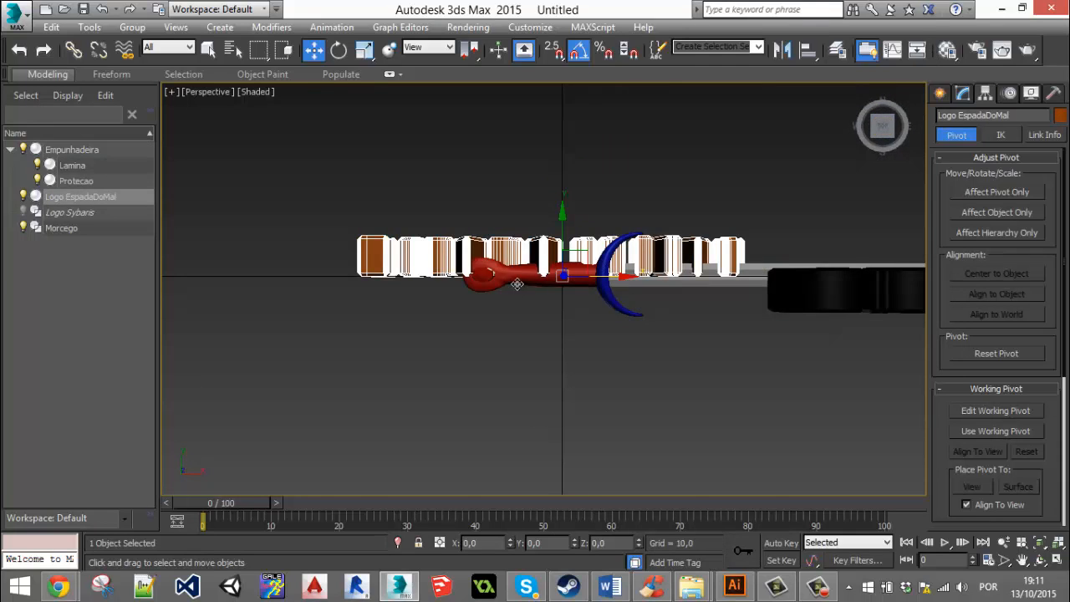
left_click(566, 282)
left_click_drag(597, 276, 318, 276)
left_click_drag(286, 225, 284, 206)
middle_click_drag(380, 251, 405, 203, "alt")
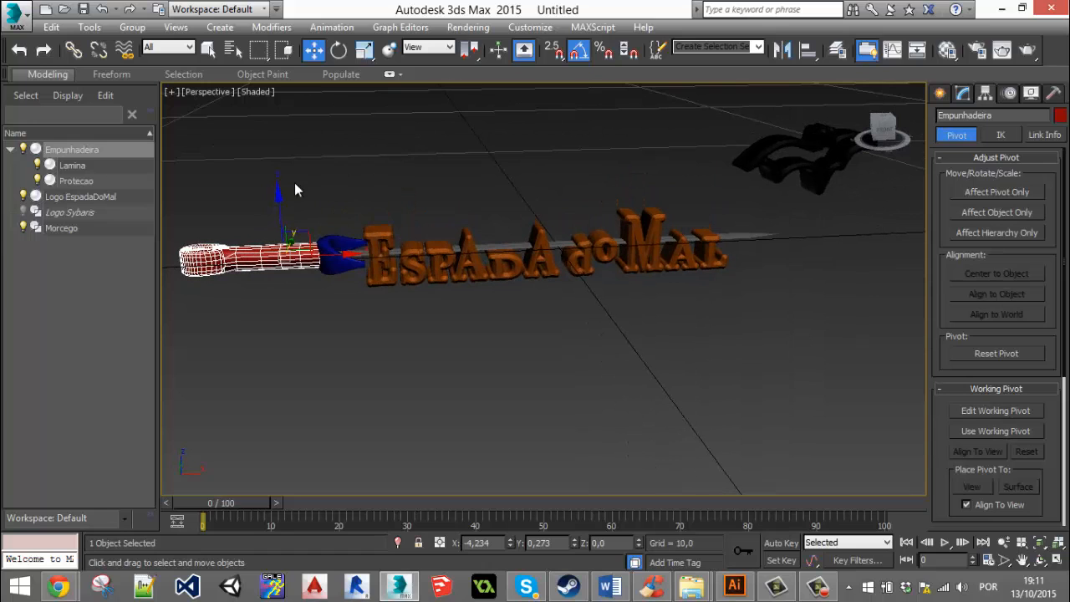
left_click_drag(278, 195, 278, 207)
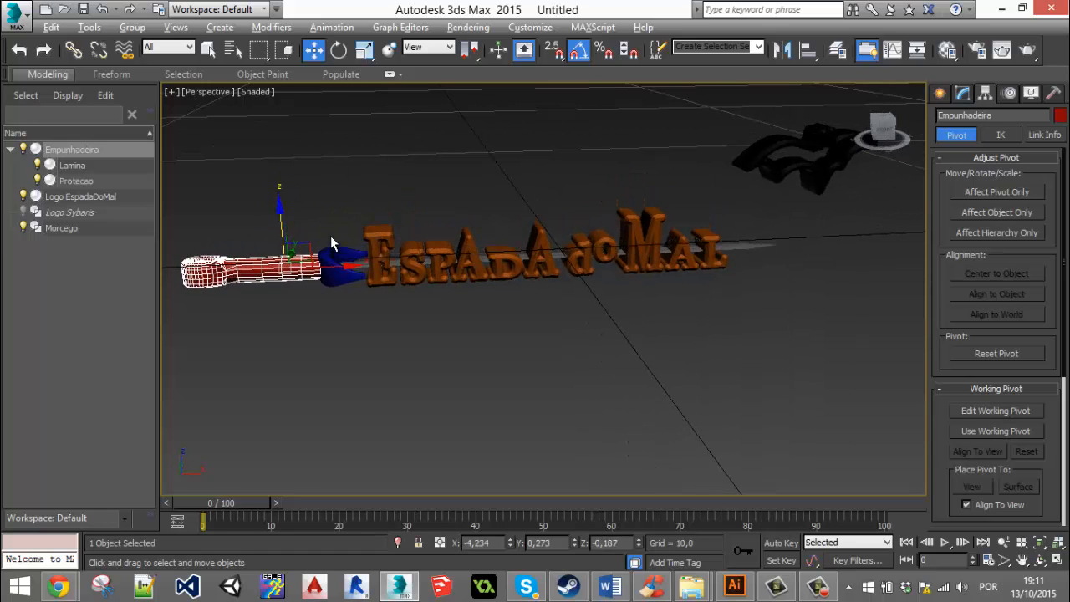
Rotate Empunhadeira with its linked parts to 90 degrees about X so the crescent guard stands upright beside the lettering.
mouse_move(330, 236)
middle_mouse_down("alt")
mouse_move(319, 213)
mouse_move(317, 224)
middle_mouse_up("alt")
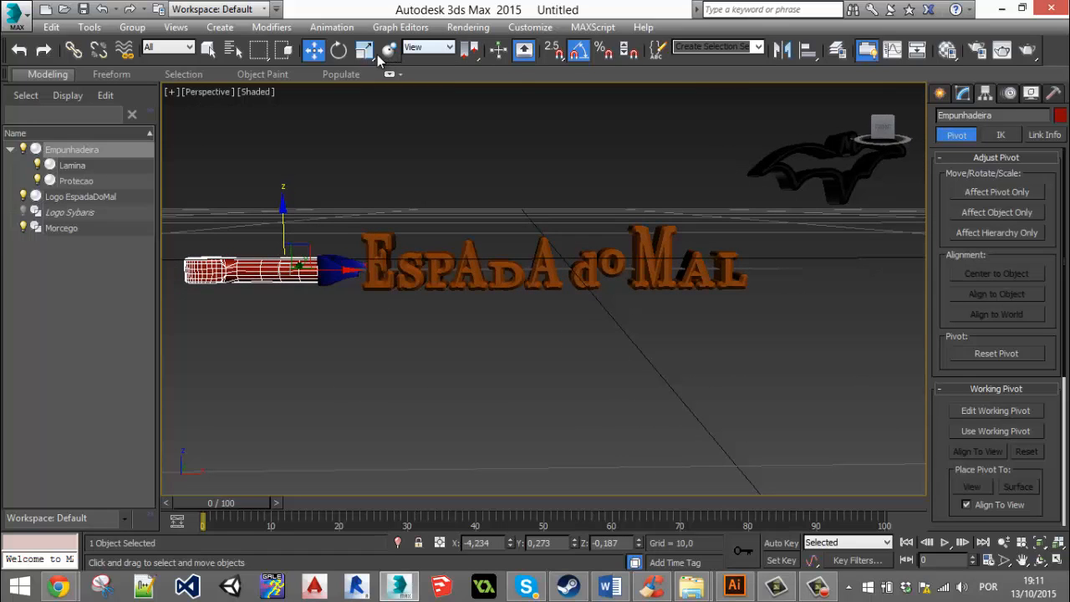
left_click(339, 49)
left_click_drag(270, 224, 268, 297)
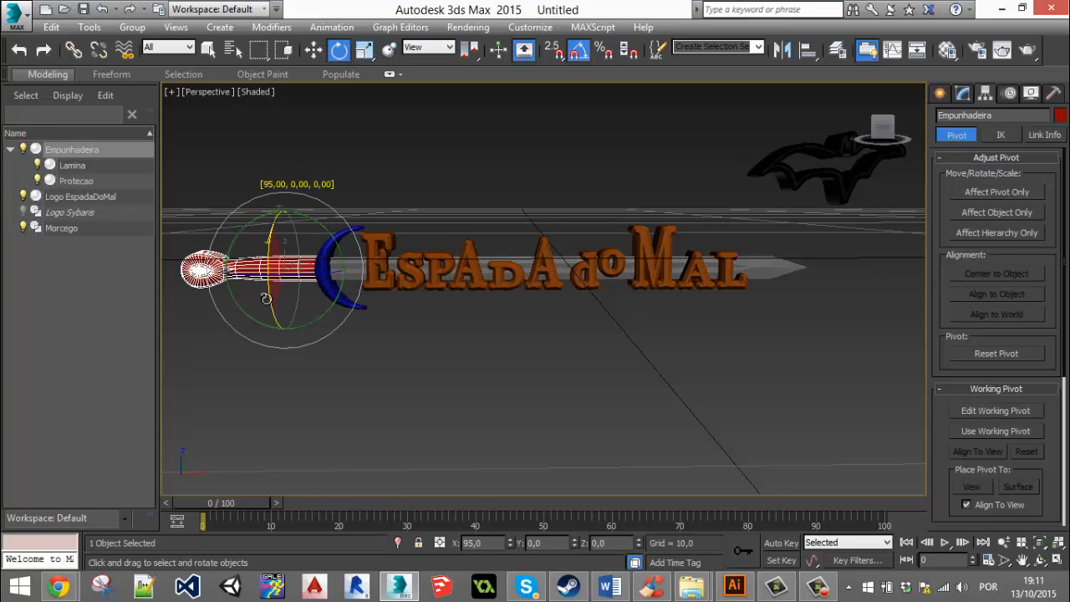
left_click_drag(265, 295, 267, 288)
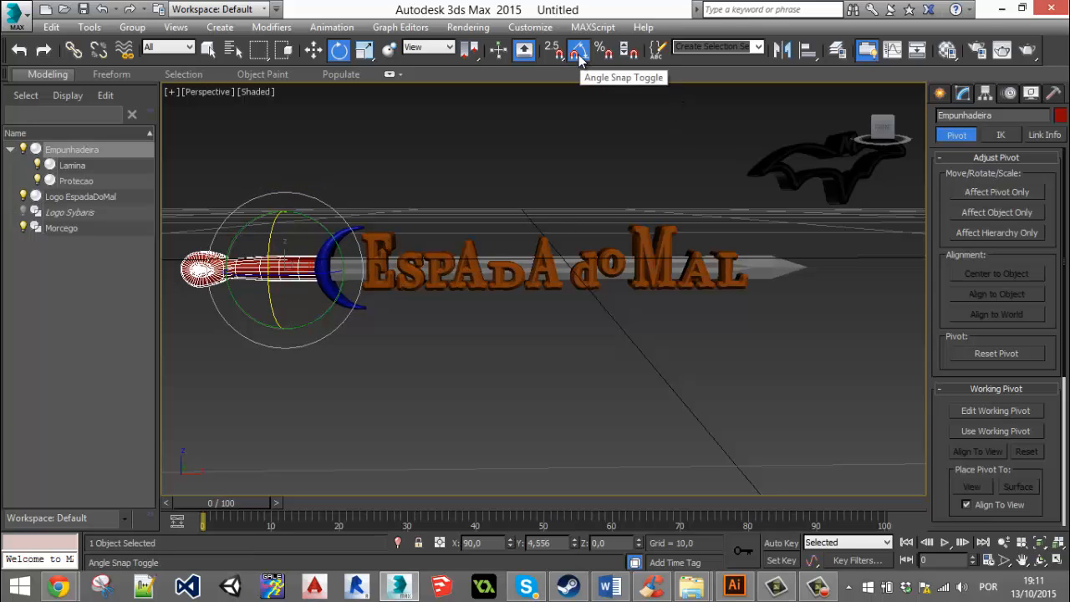
Move the Morcego bat along and down so it sits just above the Mal part of the lettering.
middle_click_drag(531, 250, 700, 235, "alt")
left_click(702, 230)
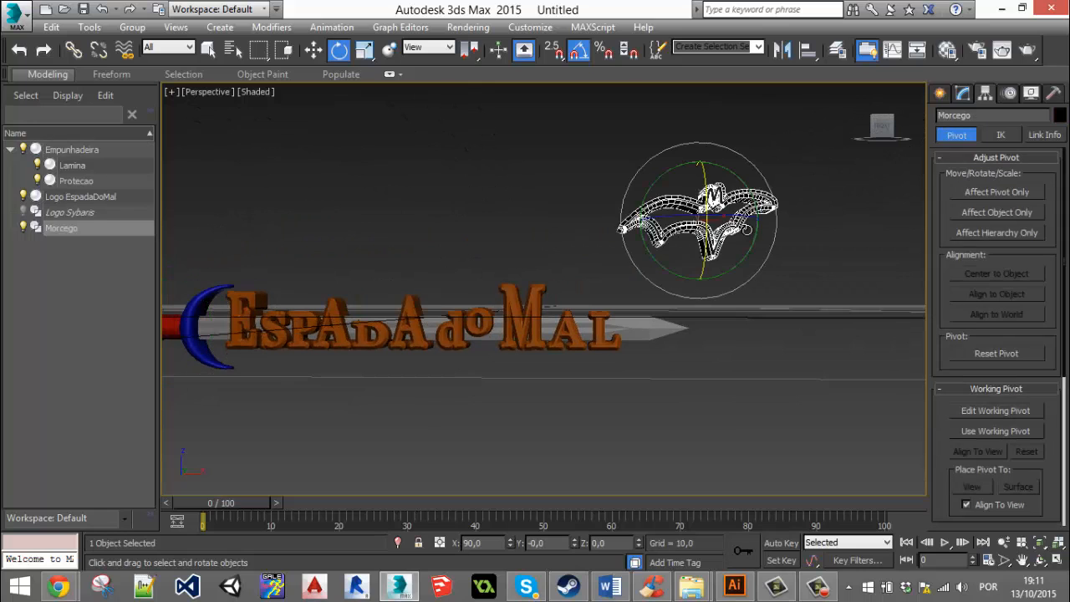
left_click(313, 50)
left_click_drag(768, 224, 596, 232)
left_click_drag(547, 157, 548, 185)
left_click_drag(587, 250, 594, 250)
left_click_drag(560, 191, 561, 199)
left_click(576, 257)
middle_click_drag(675, 231, 740, 236)
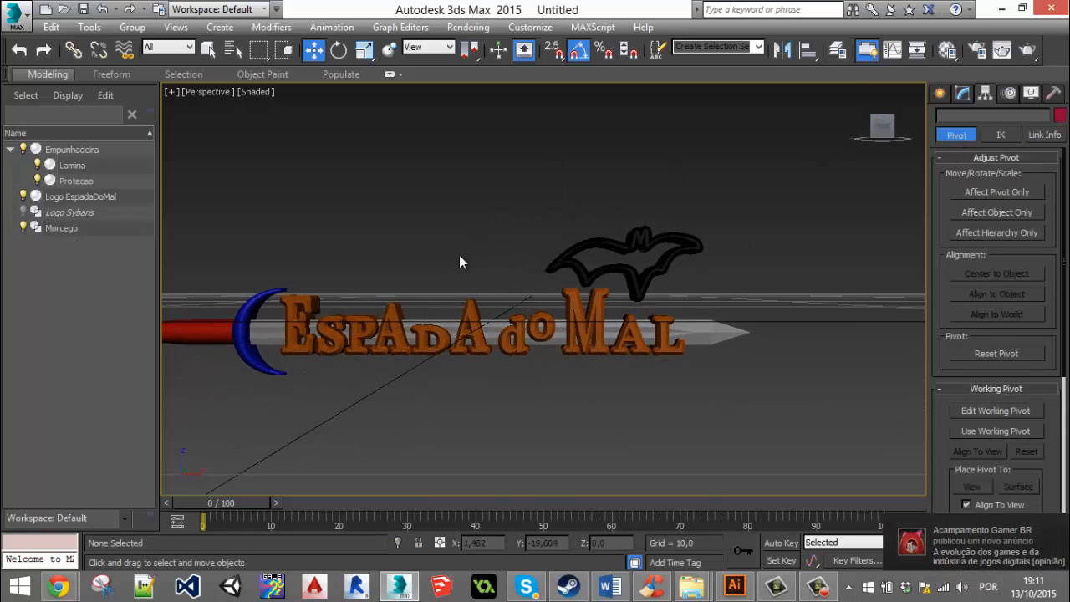
middle_click_drag(461, 263, 564, 232)
middle_click_drag(699, 308, 724, 338, "alt")
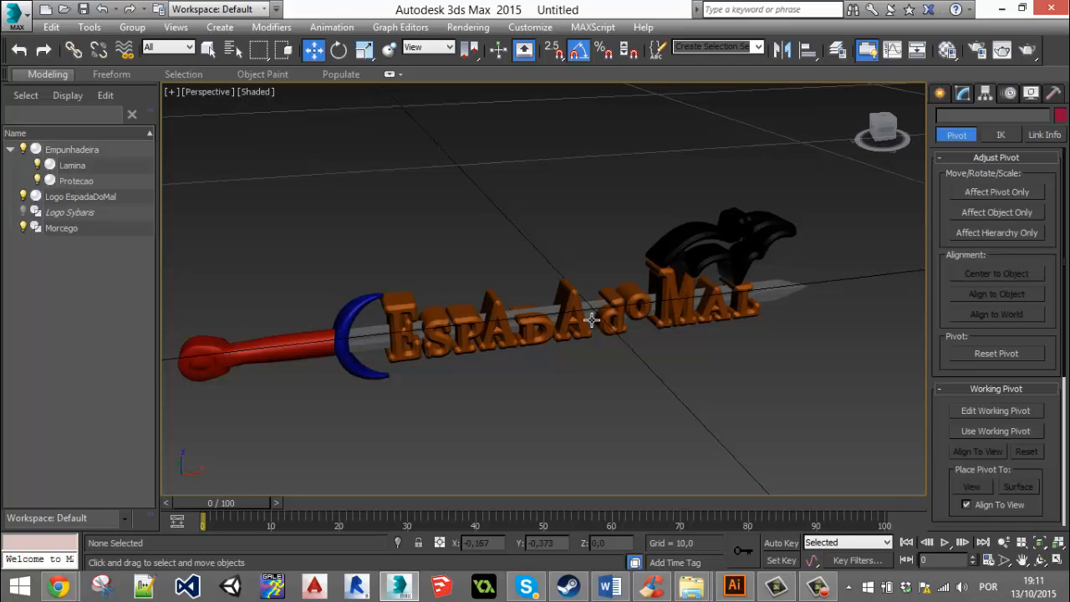
Enable Viewport Clipping for the perspective view and lower the near clipping limit to its minimum.
scroll(557, 332, "up", 5)
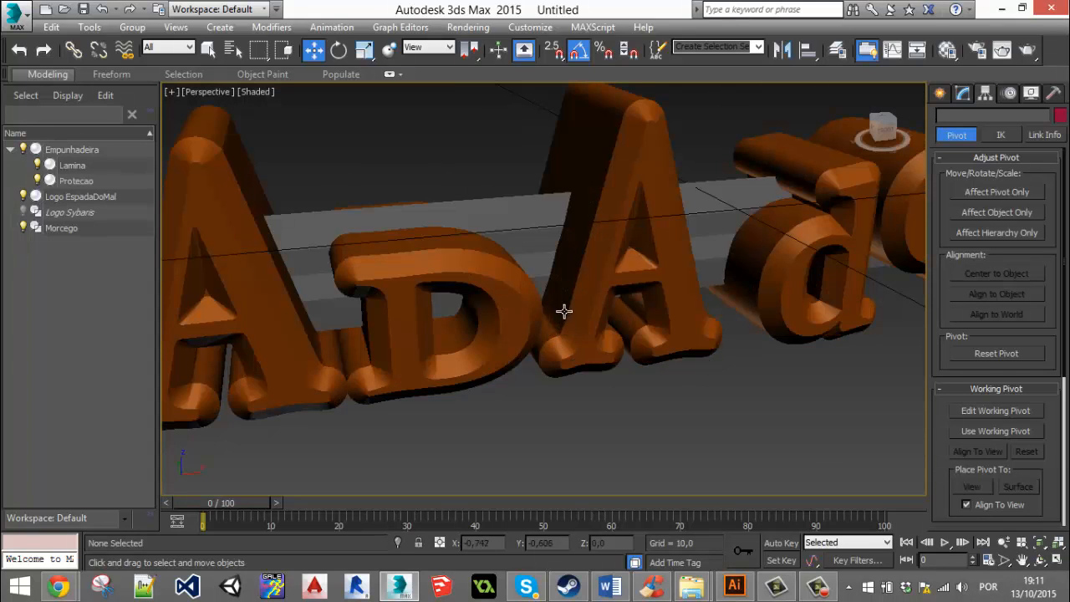
scroll(563, 310, "up", 1)
middle_click_drag(618, 293, 685, 286, "alt")
scroll(427, 262, "up", 5)
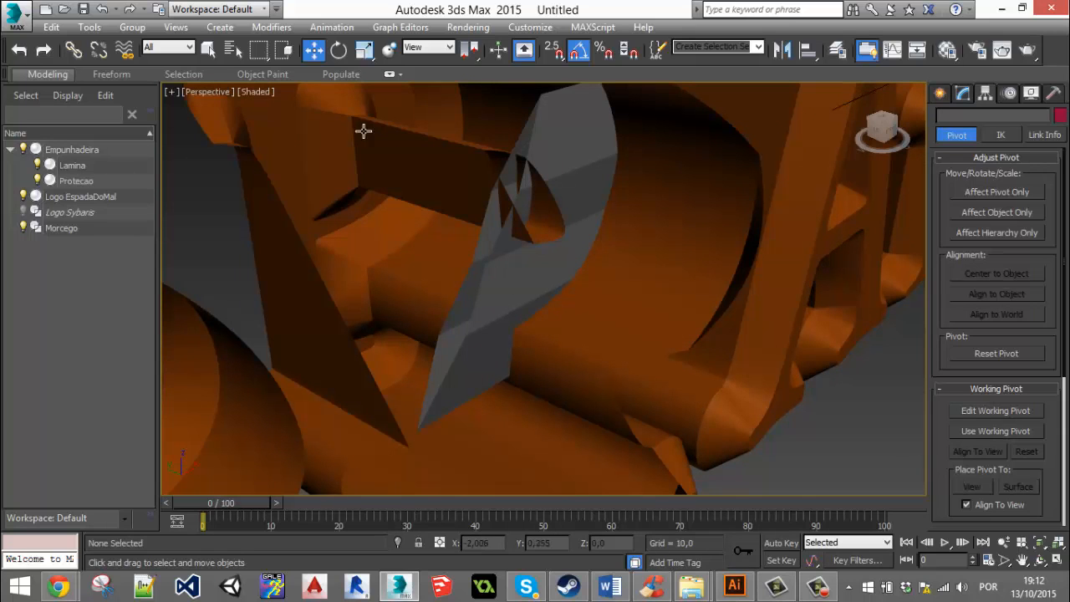
left_click(211, 92)
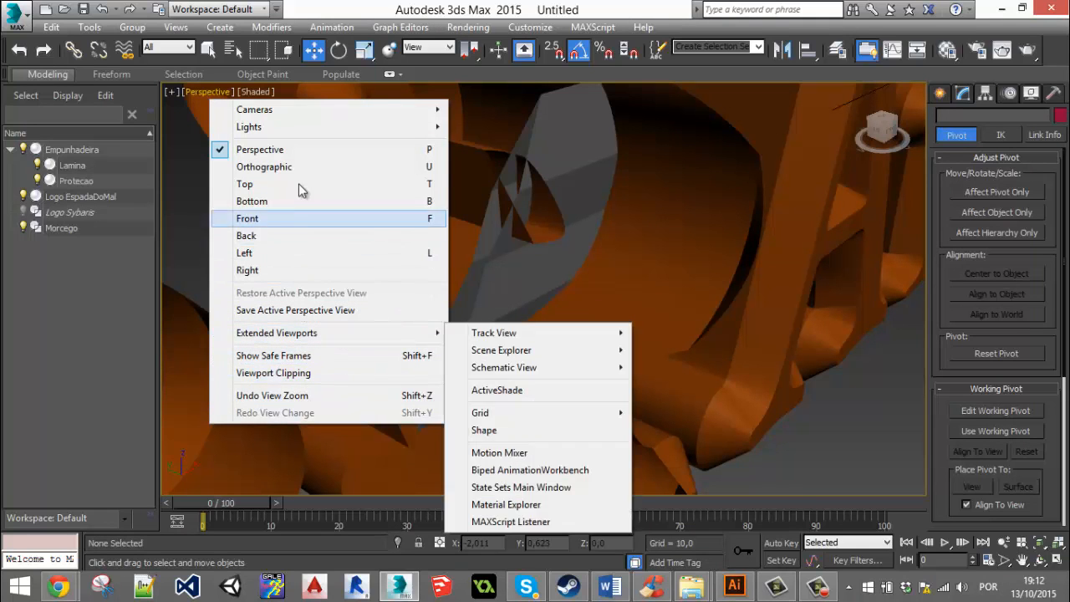
left_click(173, 92)
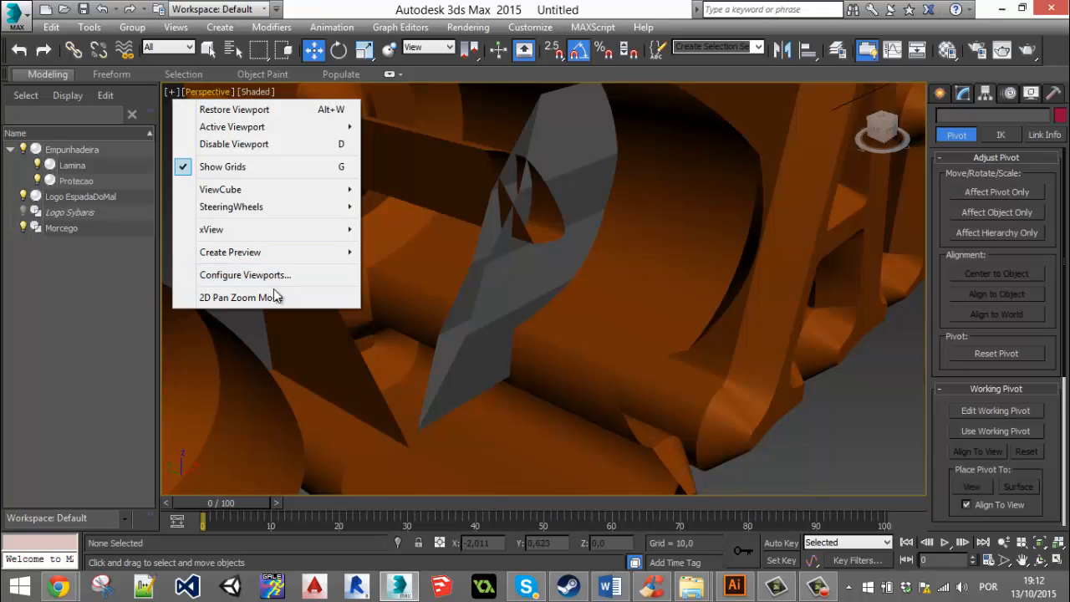
left_click(239, 276)
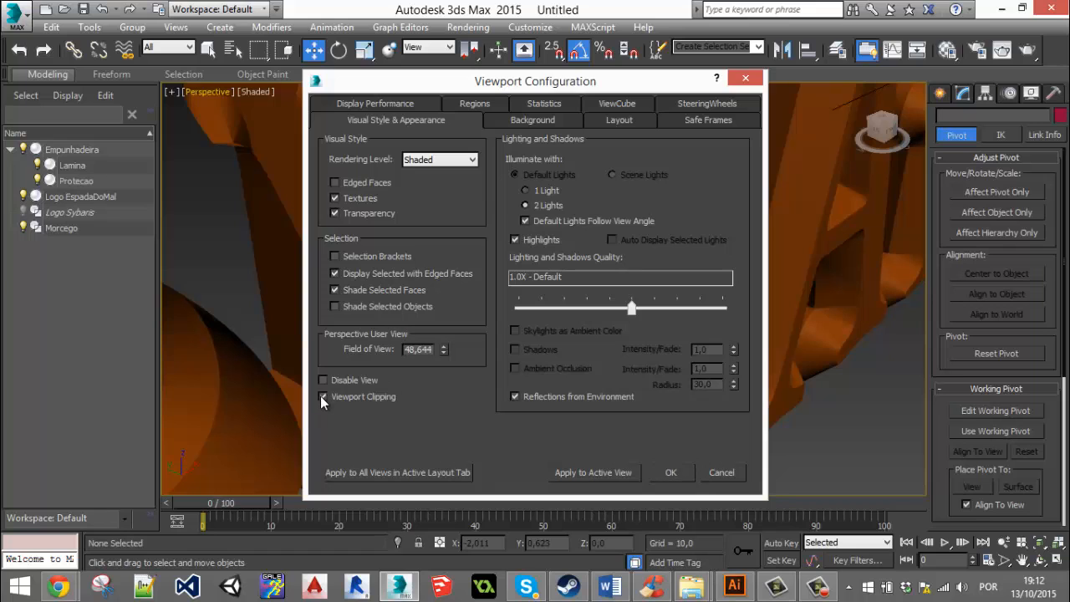
left_click(672, 473)
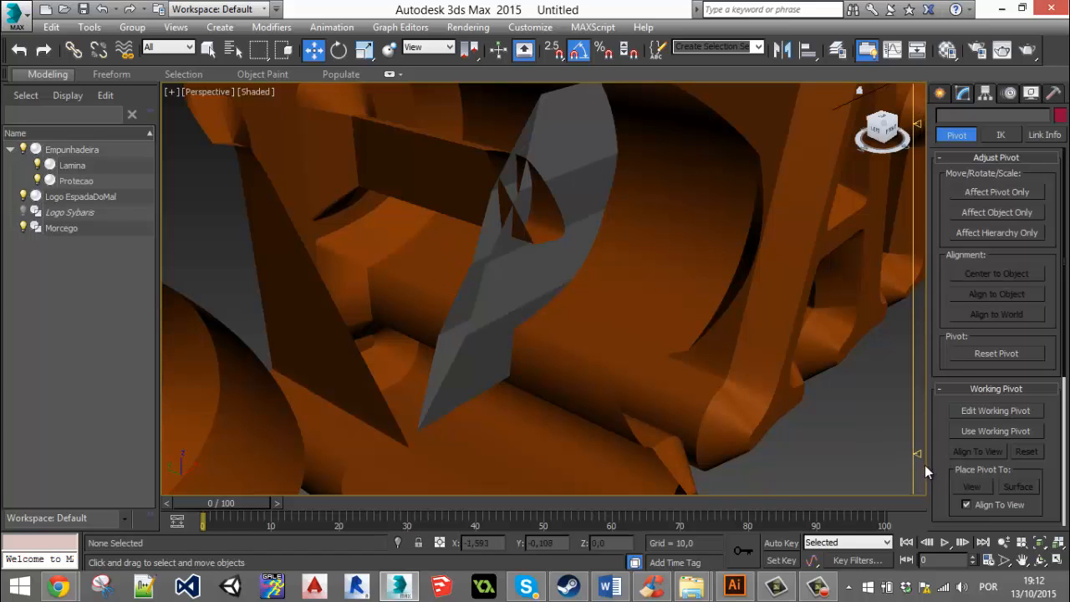
left_click_drag(917, 454, 917, 598)
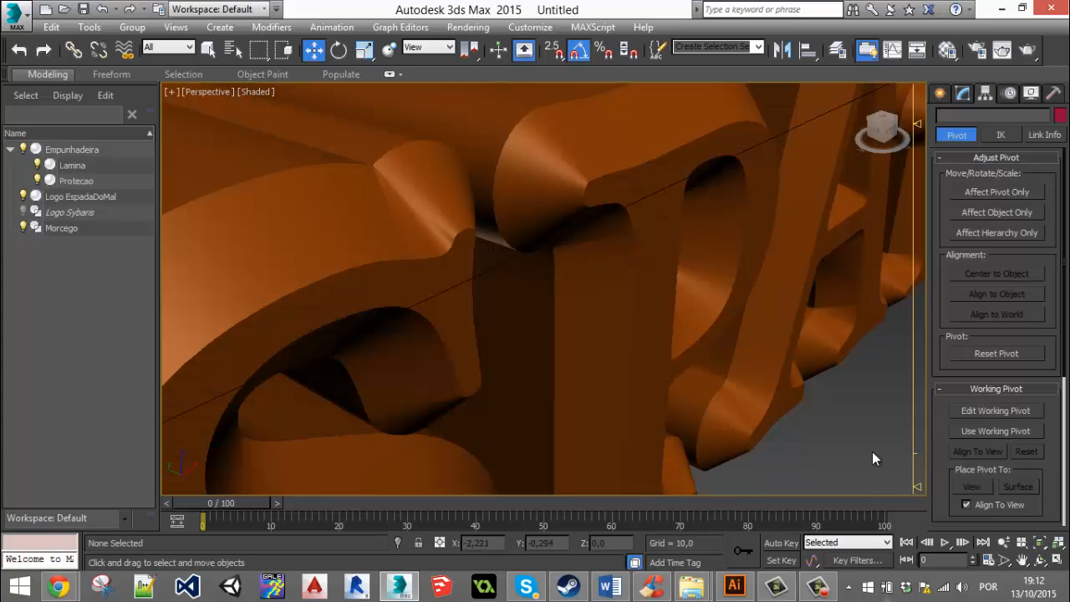
Examine the Espada do Mal letters at close range and from farther away for cut-off geometry.
middle_click_drag(513, 179, 626, 239, "alt")
scroll(611, 223, "up", 4)
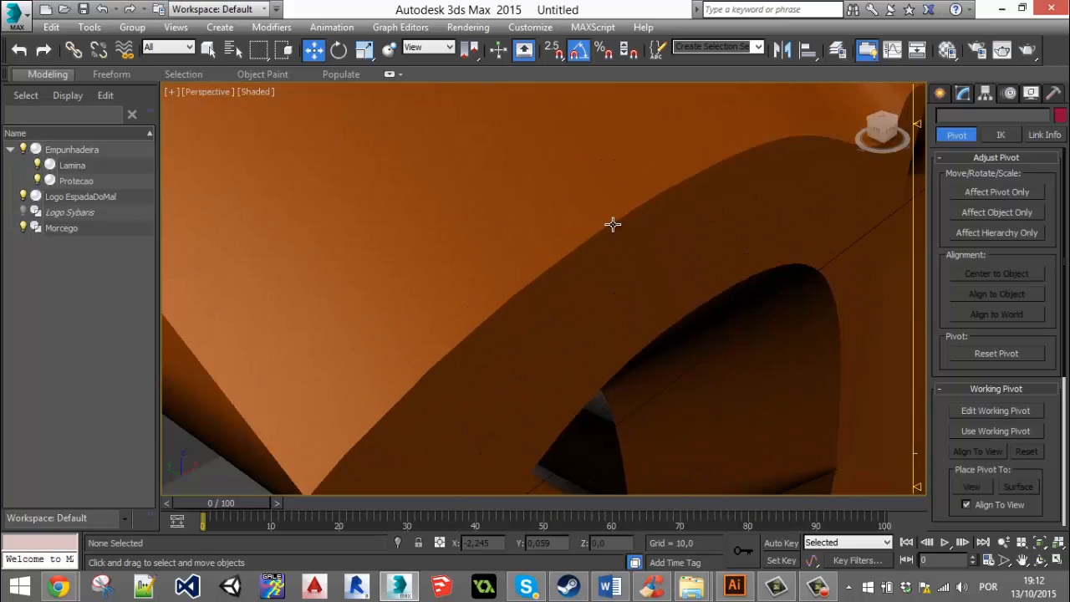
scroll(611, 222, "down", 5)
scroll(602, 234, "up", 1)
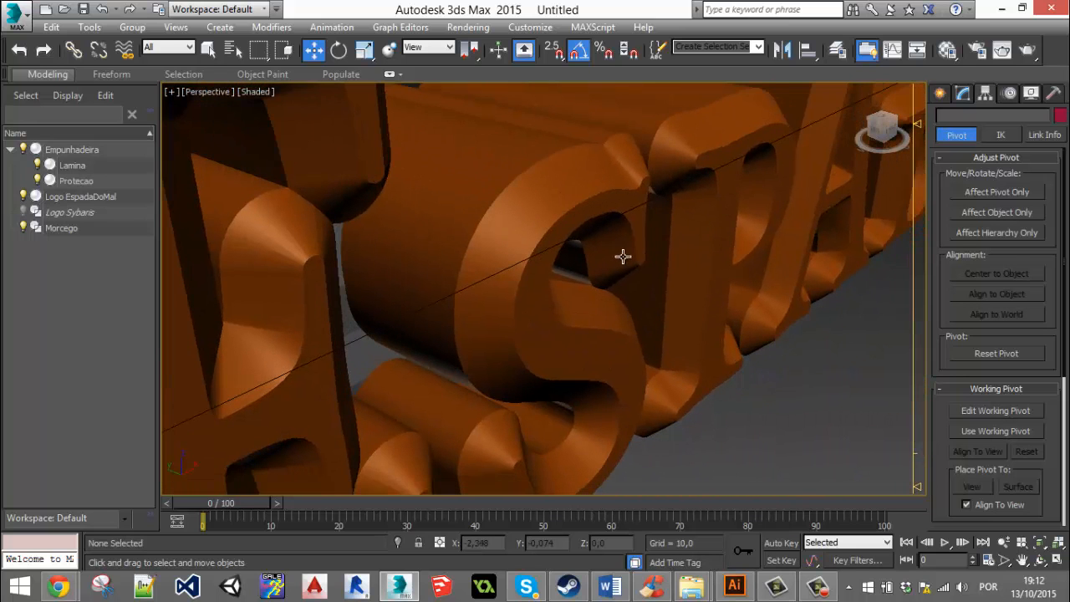
middle_click_drag(622, 257, 465, 236, "alt")
scroll(678, 268, "down", 4)
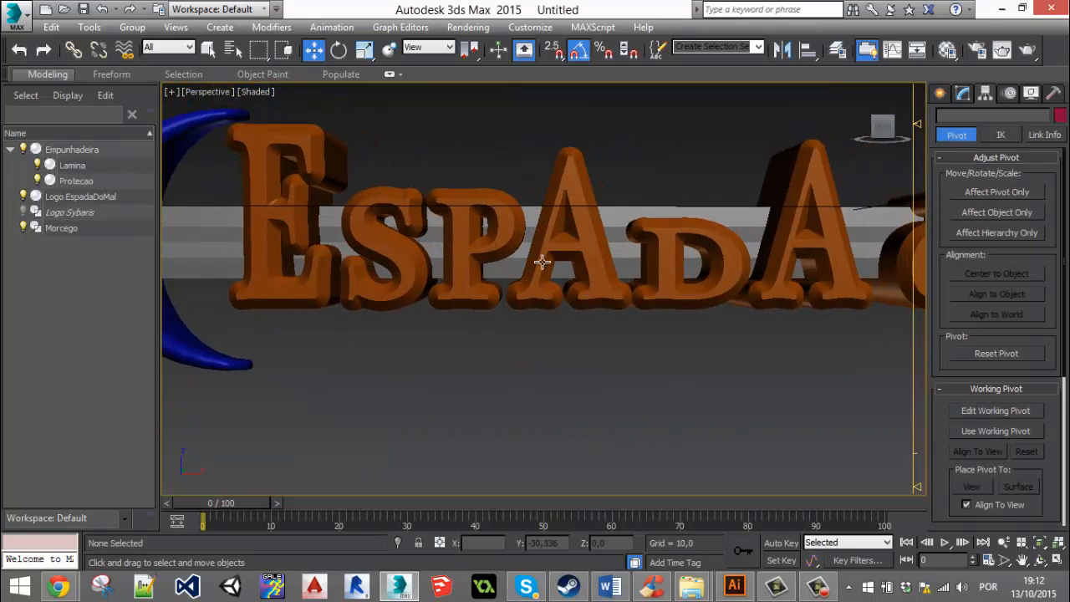
scroll(541, 261, "down", 4)
middle_click_drag(564, 292, 595, 289, "alt")
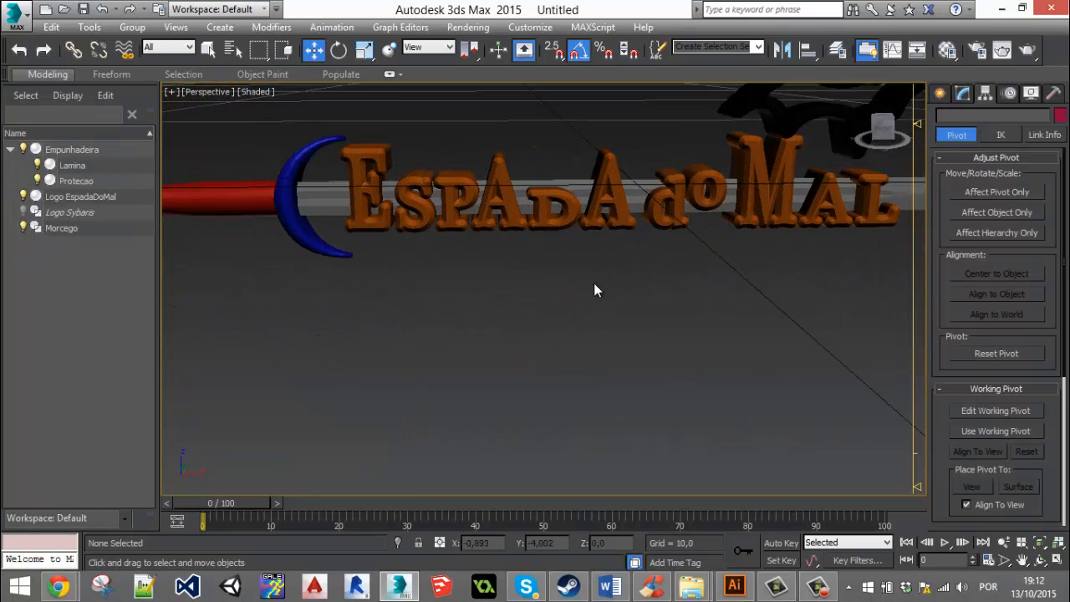
Check the lettering, guard, handle and bat as separate objects by selecting each in turn, and clear the selection.
left_click(618, 220)
left_click(301, 230)
left_click(224, 198)
middle_click_drag(592, 334, 549, 387)
left_click(700, 156)
left_click(680, 333)
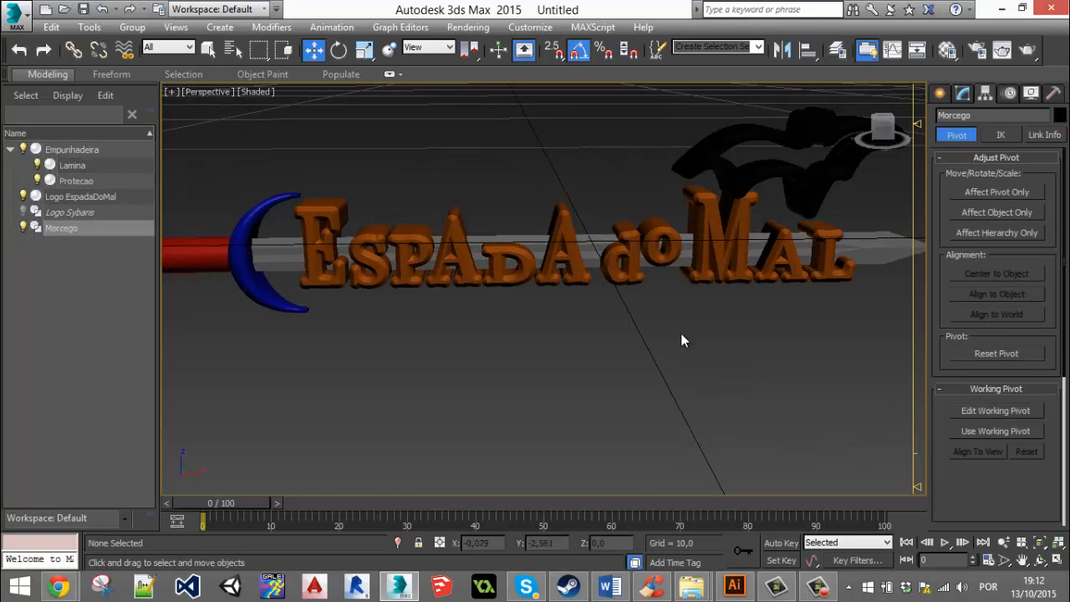
middle_click_drag(680, 333, 583, 330, "alt")
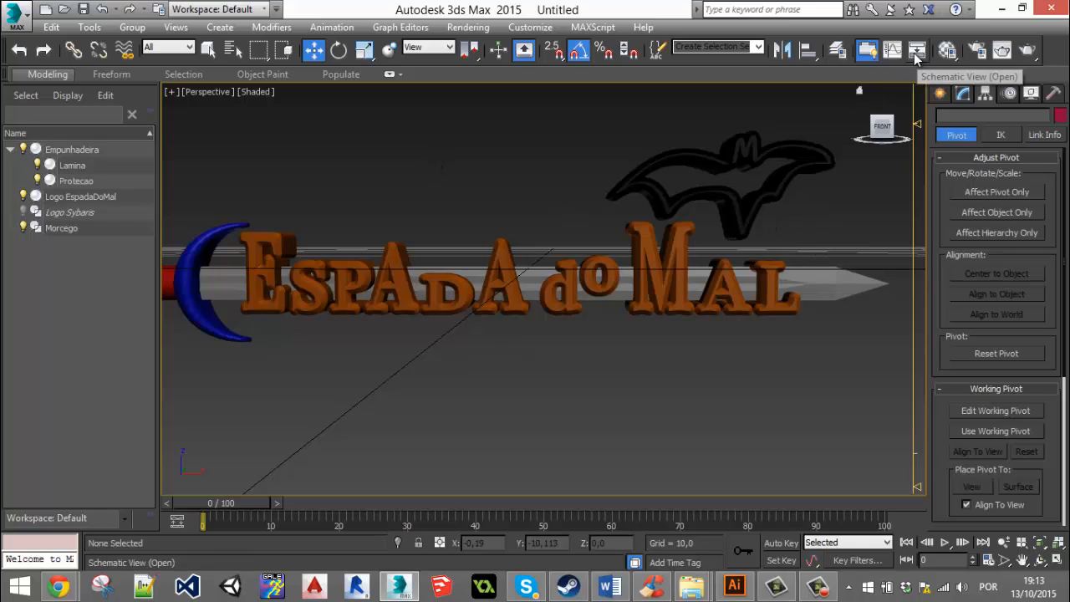
Open the Layer Explorer, expand the default layer and create a new layer named Morcego.
left_click(838, 51)
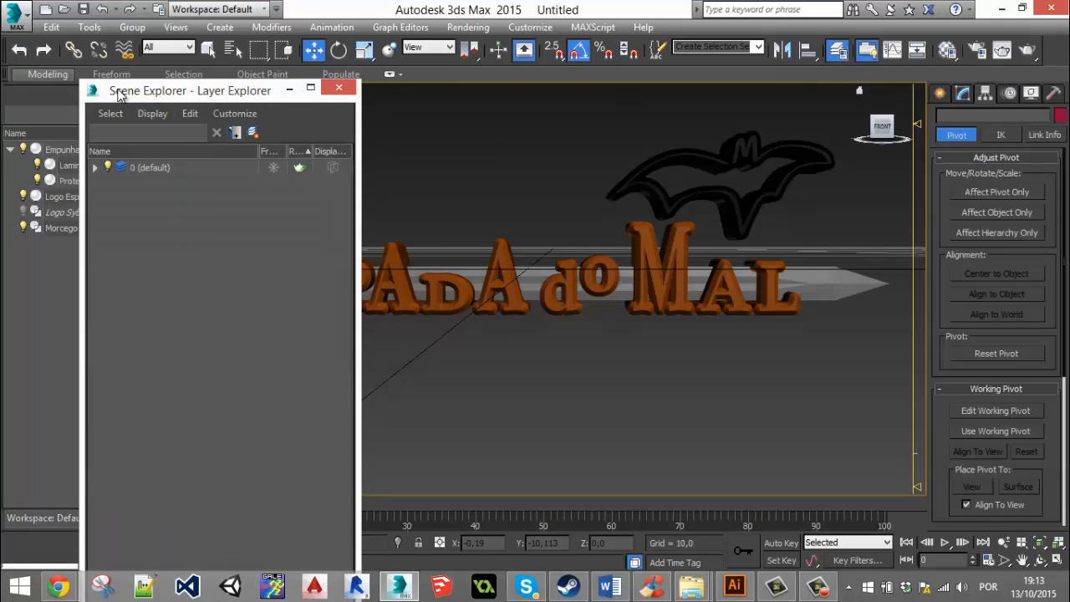
left_click_drag(148, 89, 267, 42)
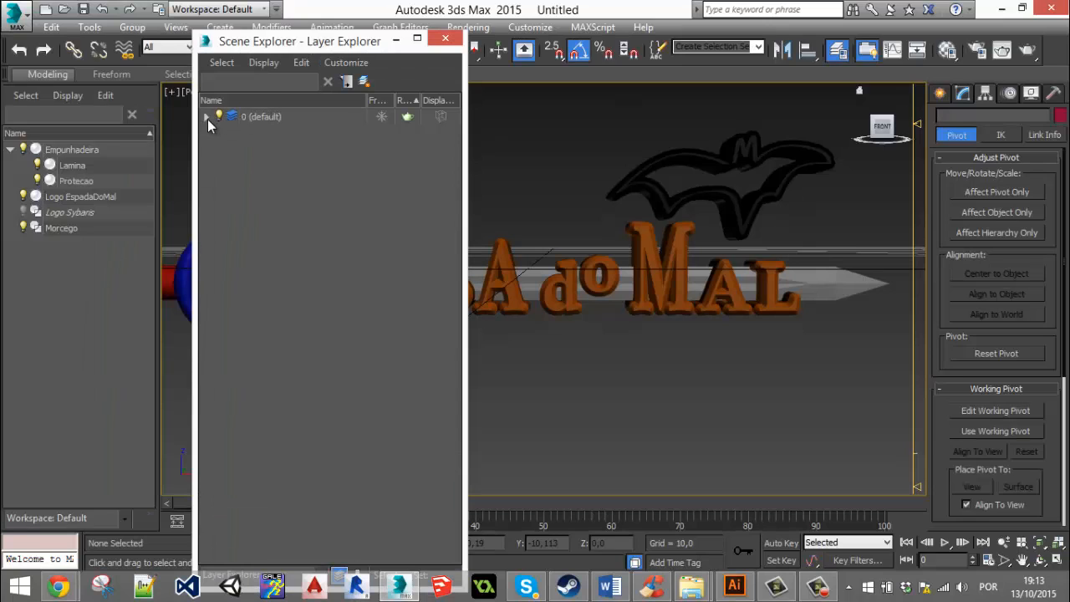
left_click(206, 117)
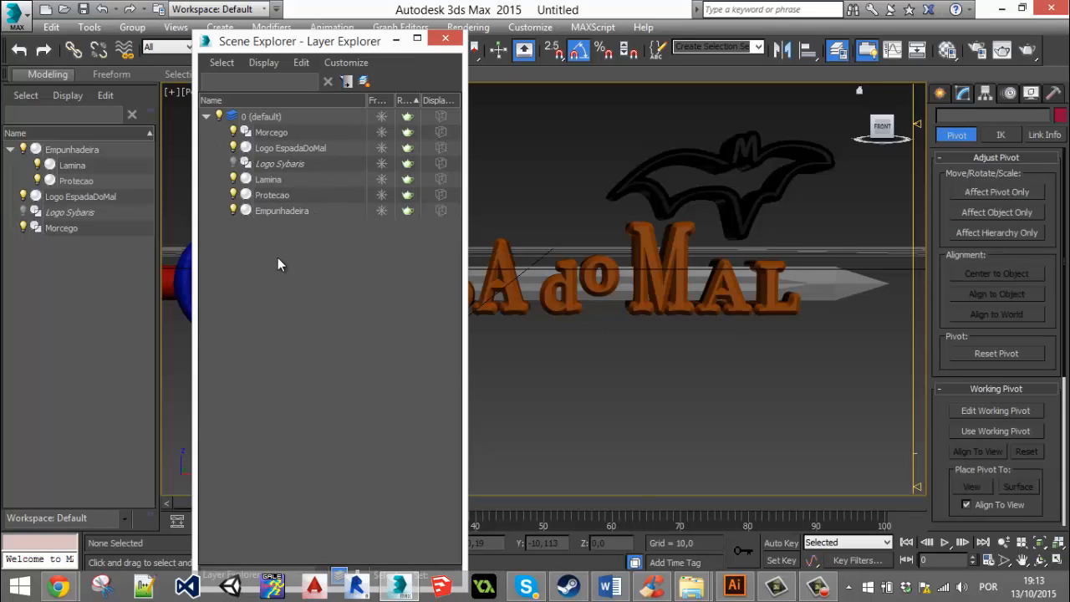
left_click(364, 81)
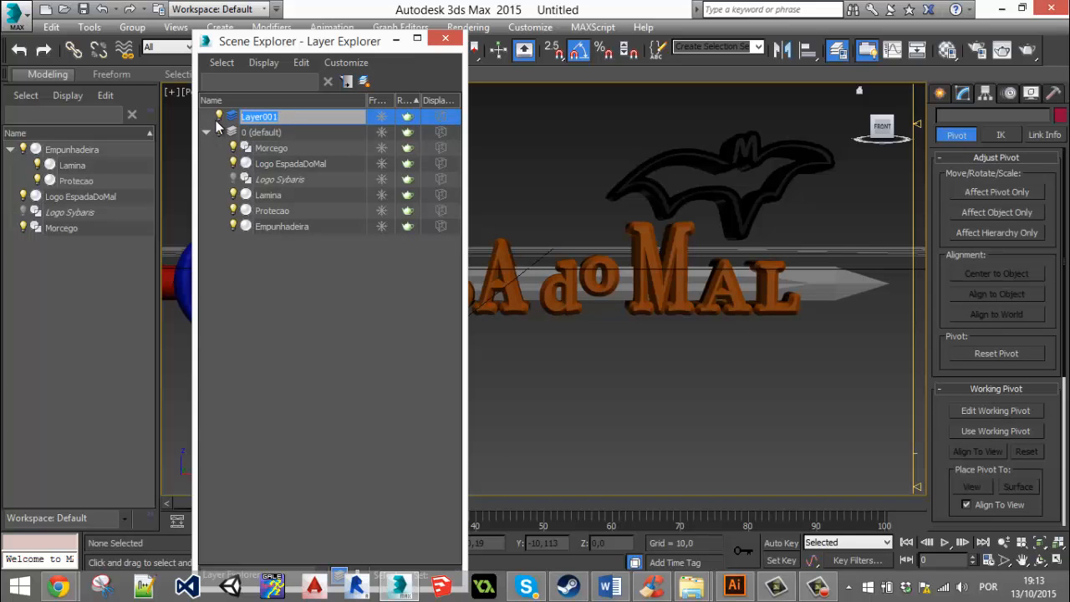
type("Morcego")
key("Return")
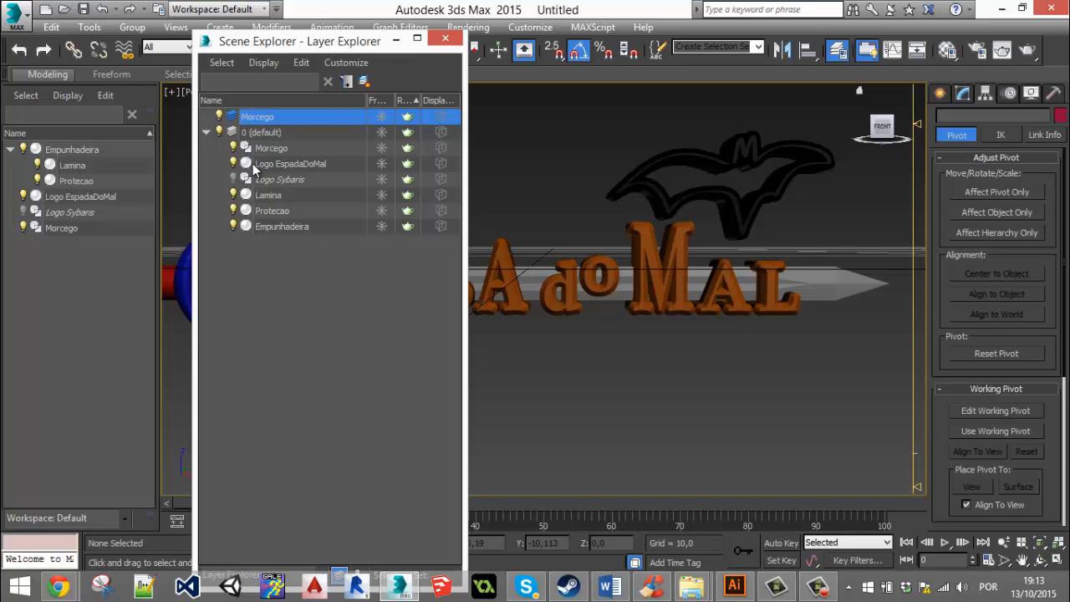
left_click(307, 307)
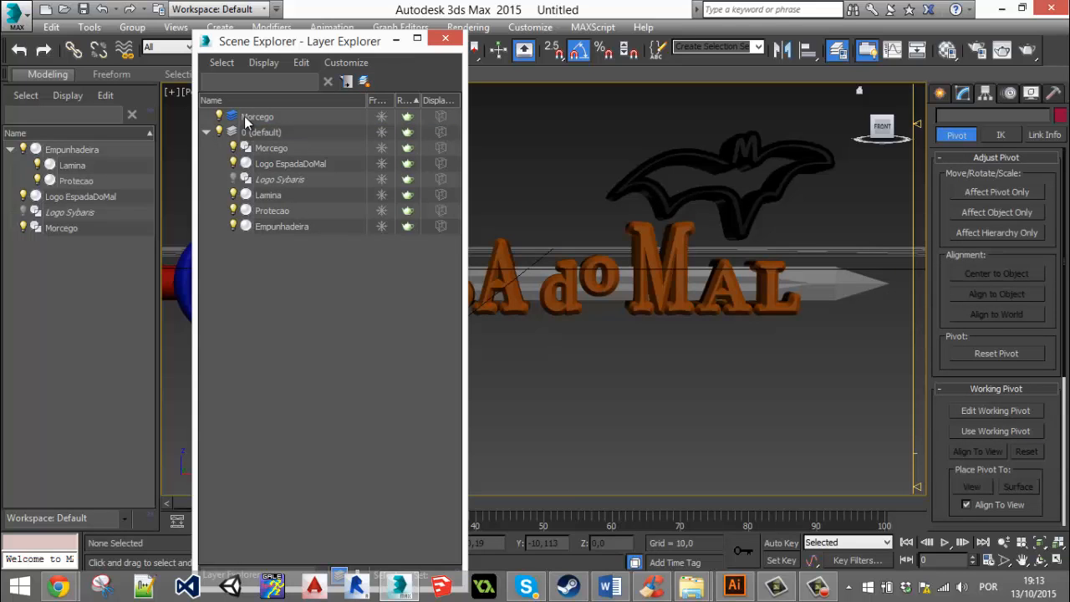
Create two more layers named Logo and Espada.
left_click(363, 83)
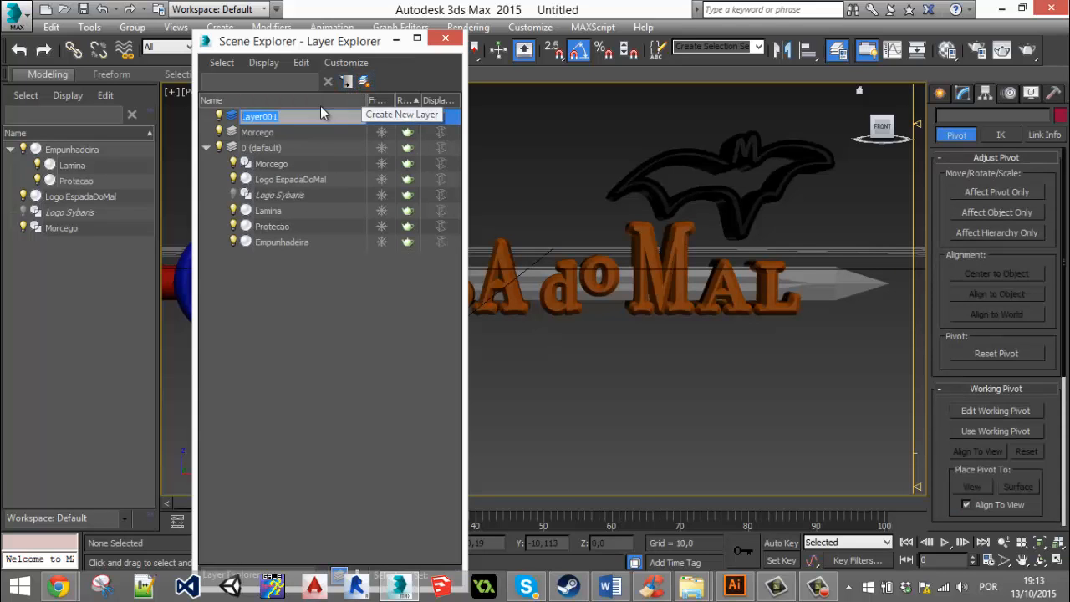
type("Logo")
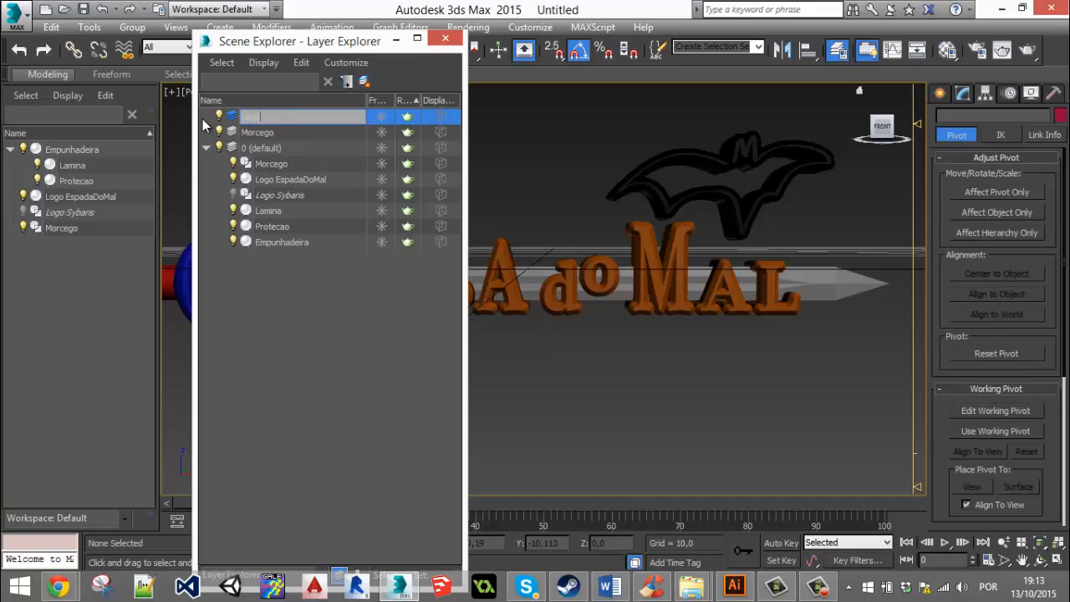
key("Return")
left_click(250, 327)
left_click(364, 81)
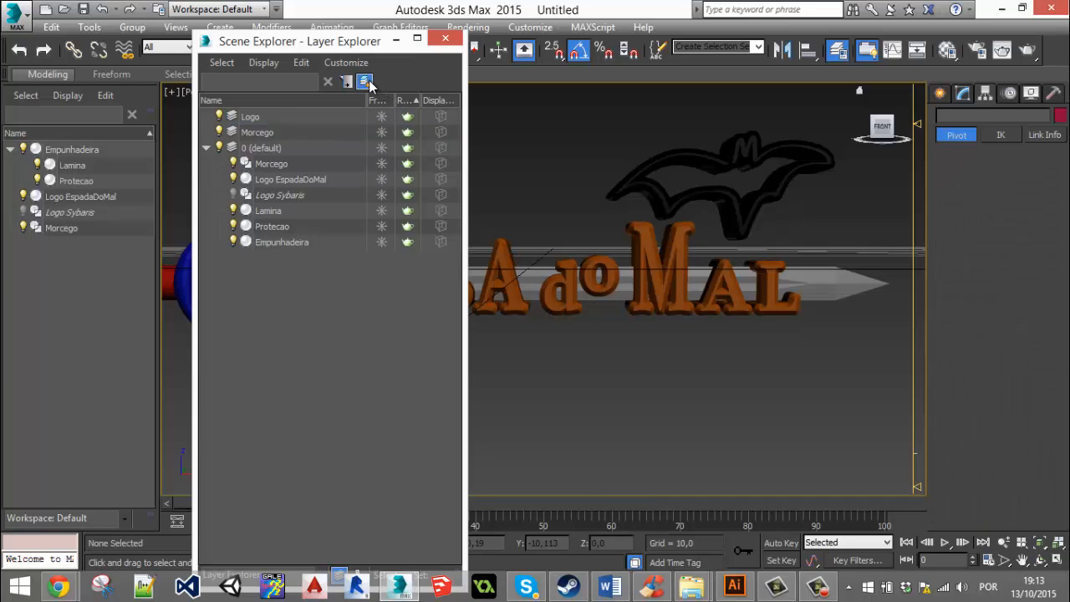
type("Espada")
key("Return")
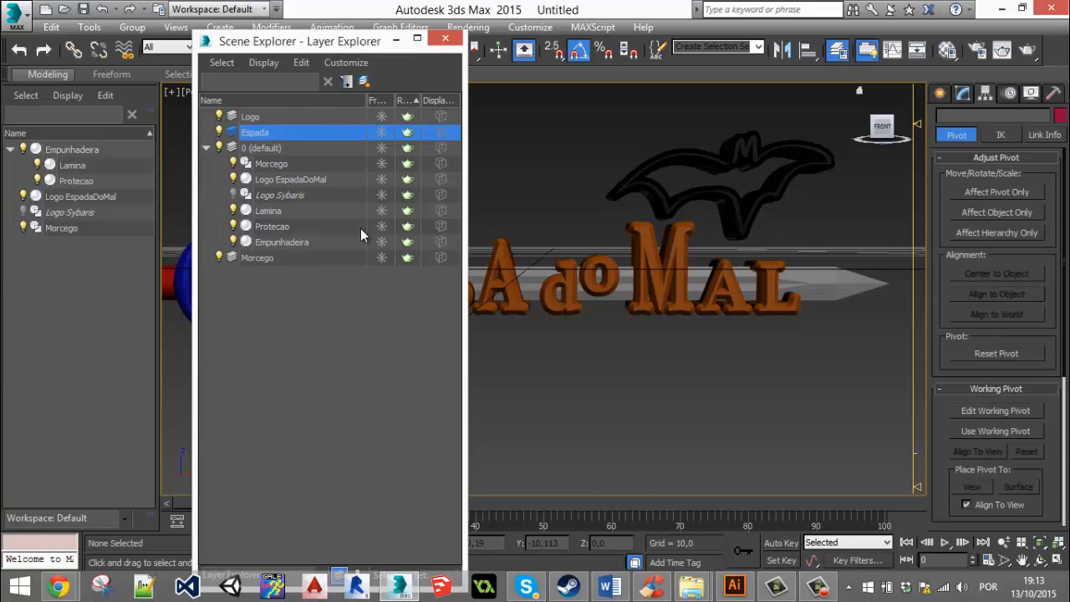
left_click(304, 267)
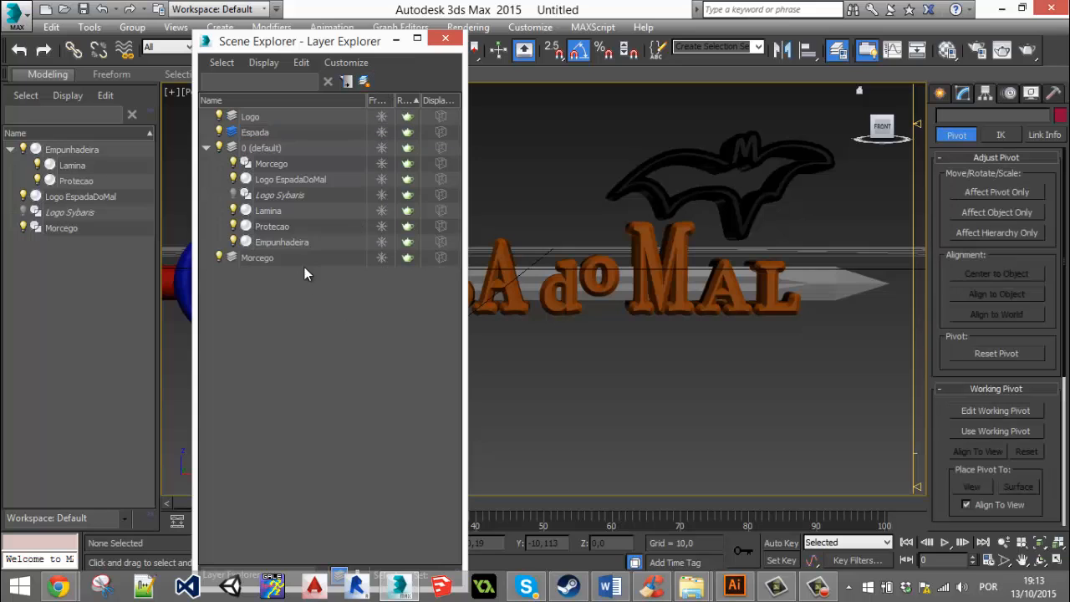
Transfer Lamina, Protecao and Empunhadeira from the default layer to the Espada layer.
left_click(284, 213)
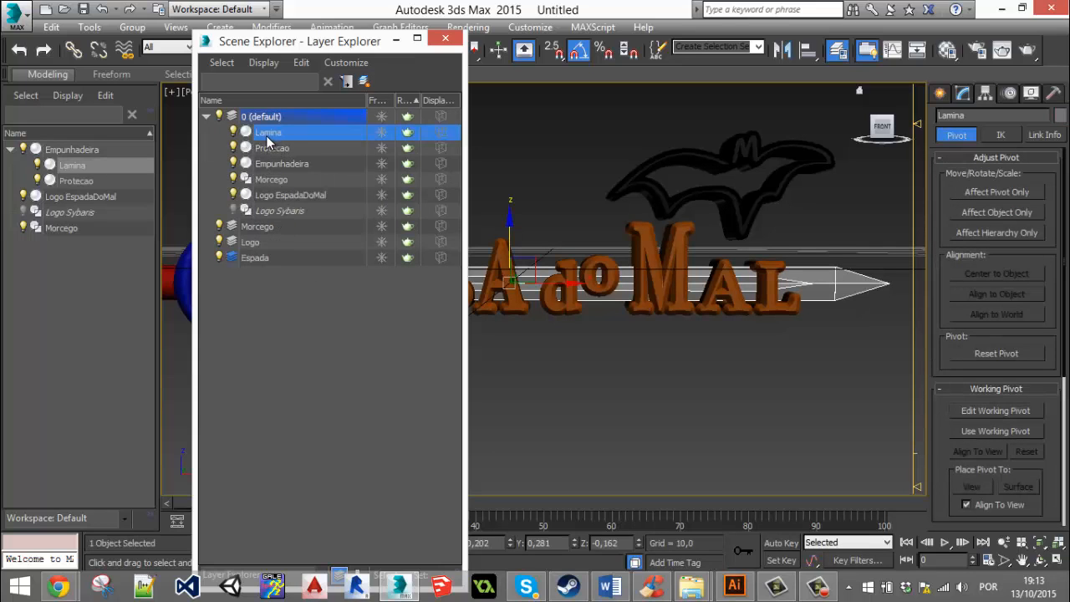
left_click(272, 148, "ctrl")
left_click(282, 163, "ctrl")
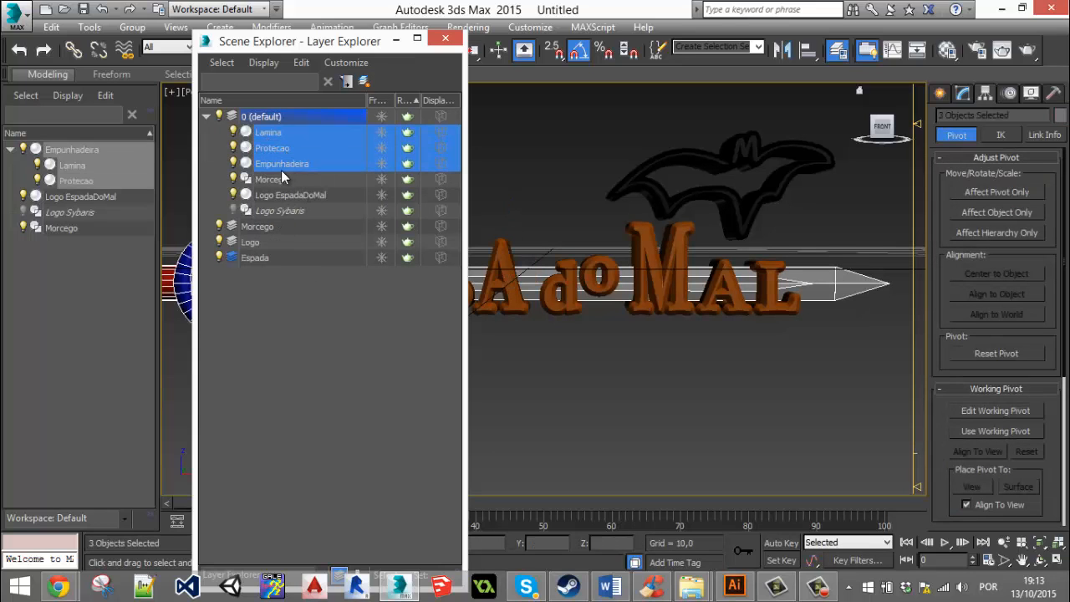
left_click_drag(338, 265, 256, 259)
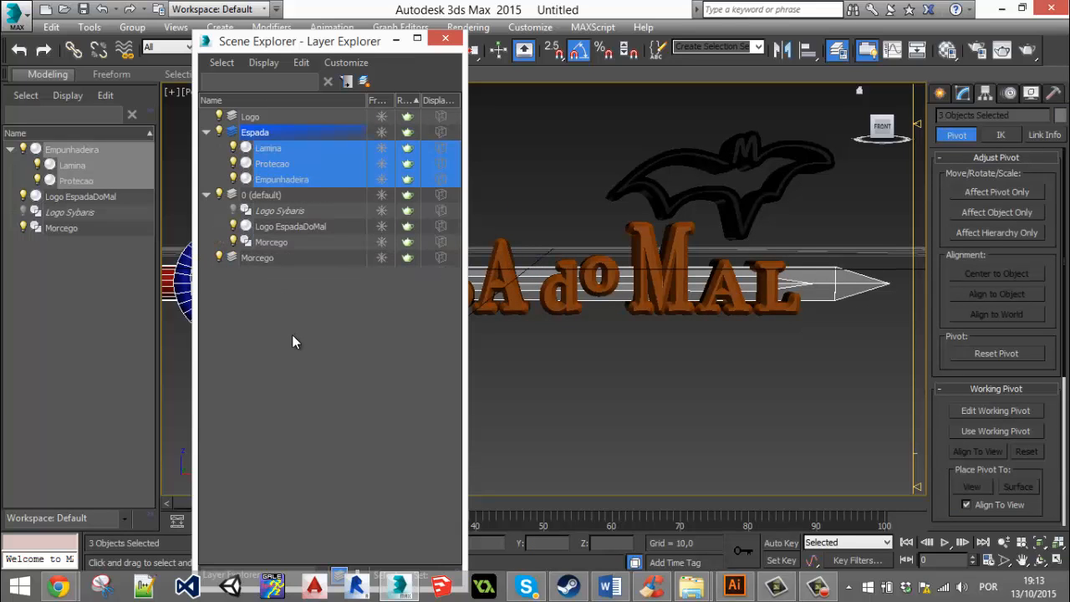
Transfer Logo EspadaDoMal to the Logo layer and the Morcego object to the Morcego layer, and clear the selection.
left_click(291, 227)
left_click_drag(293, 229, 253, 117)
left_click(278, 242)
mouse_move(277, 243)
left_mouse_down()
mouse_move(298, 263)
mouse_move(266, 259)
left_mouse_up()
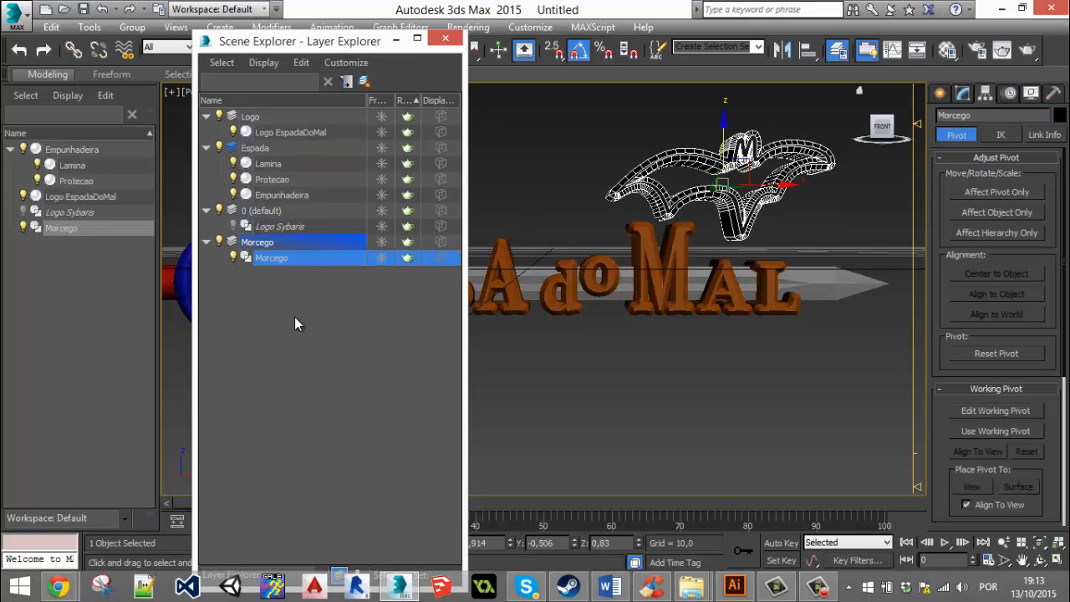
left_click(294, 317)
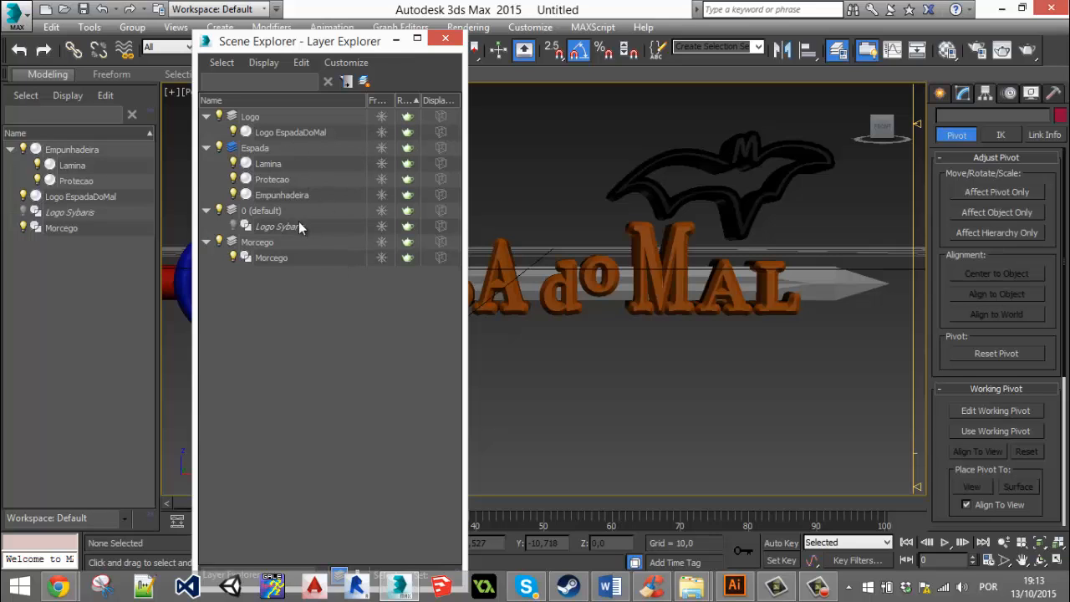
Try freezing and unfreezing the Espada layer several times, and close the Layer Explorer.
left_click(382, 149)
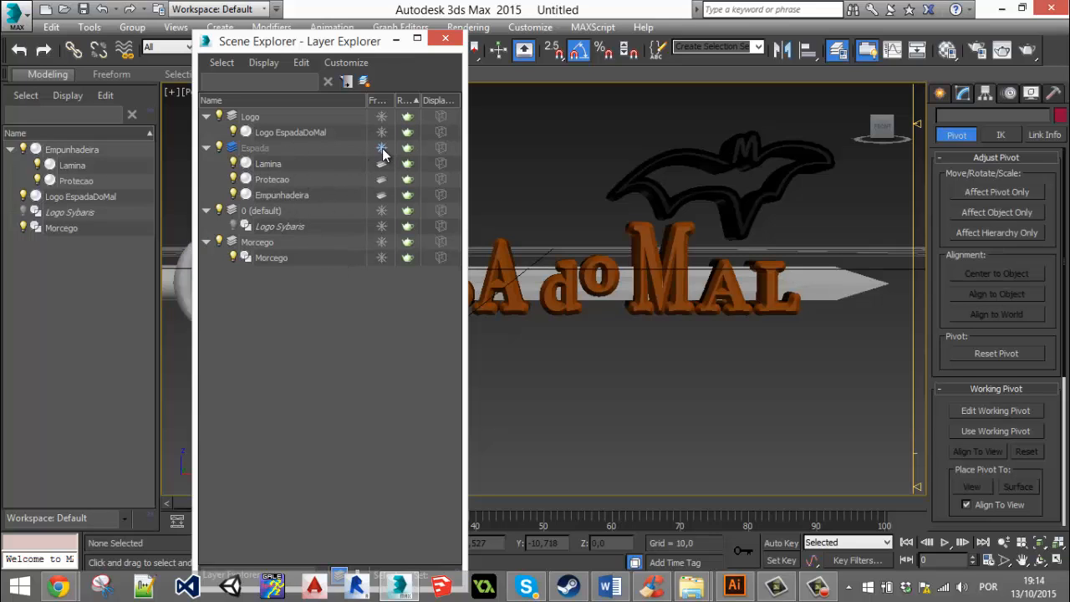
left_click(382, 149)
left_click(382, 148)
left_click(383, 150)
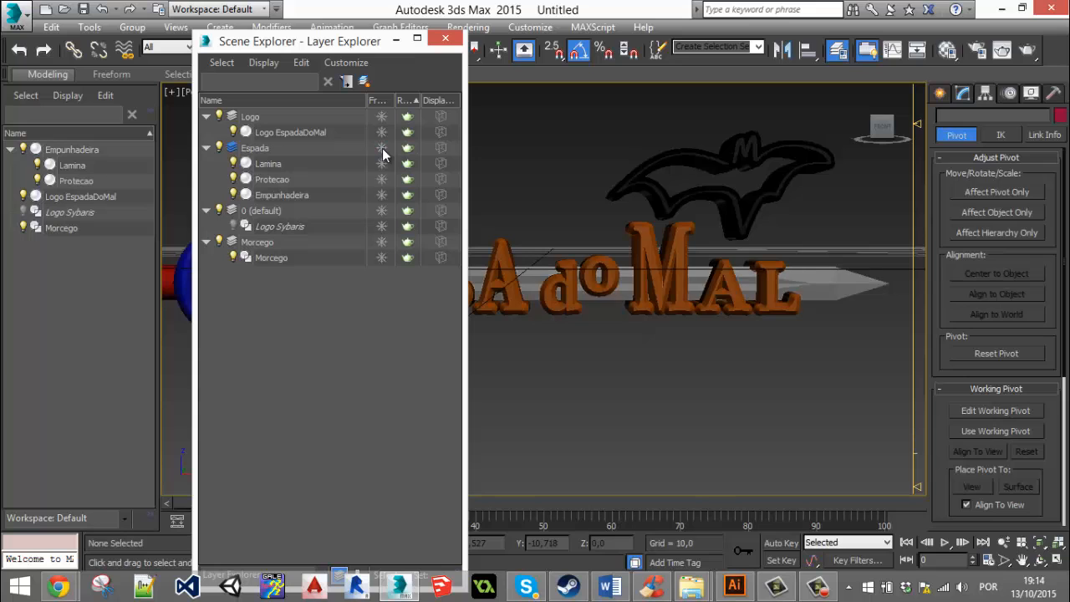
left_click(382, 150)
left_click(383, 149)
left_click(383, 150)
left_click(382, 148)
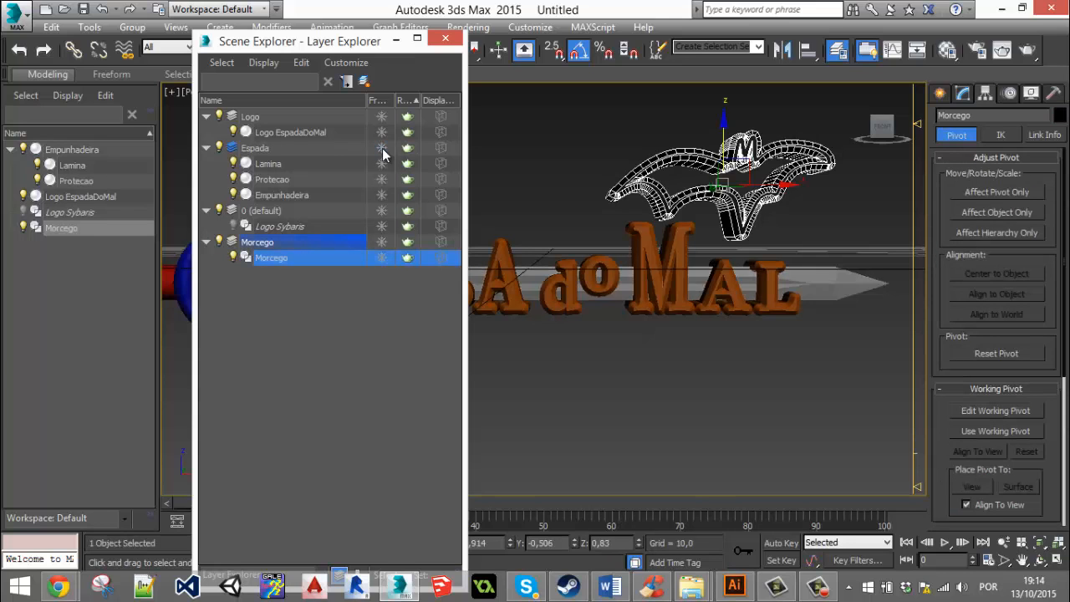
left_click(382, 149)
left_click(382, 149)
left_click(382, 149)
left_click(381, 149)
left_click(382, 148)
left_click(382, 149)
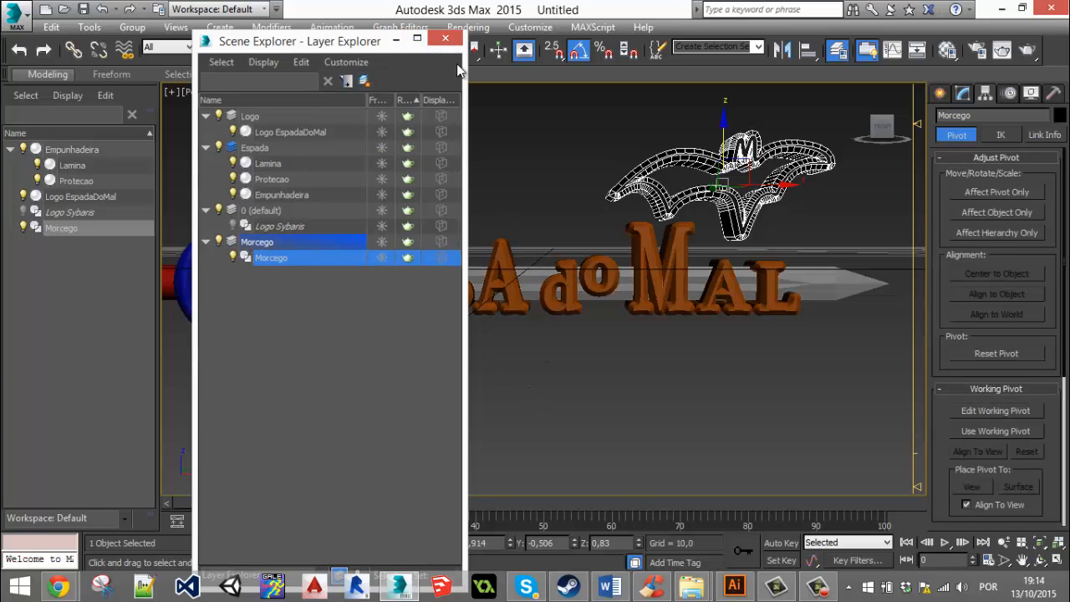
left_click(444, 39)
Set the display properties of Lamina, Protecao and Empunhadeira to By Layer, and clear the selection.
left_click(465, 264)
middle_click_drag(456, 264, 683, 226)
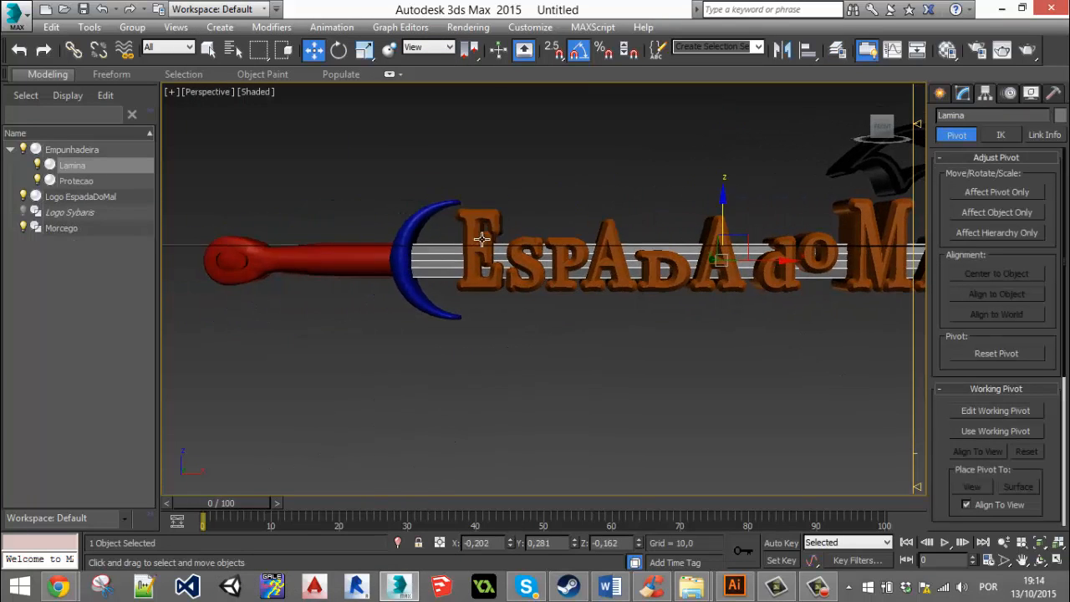
left_click(414, 224, "ctrl")
left_click(349, 258, "ctrl")
right_click(378, 264)
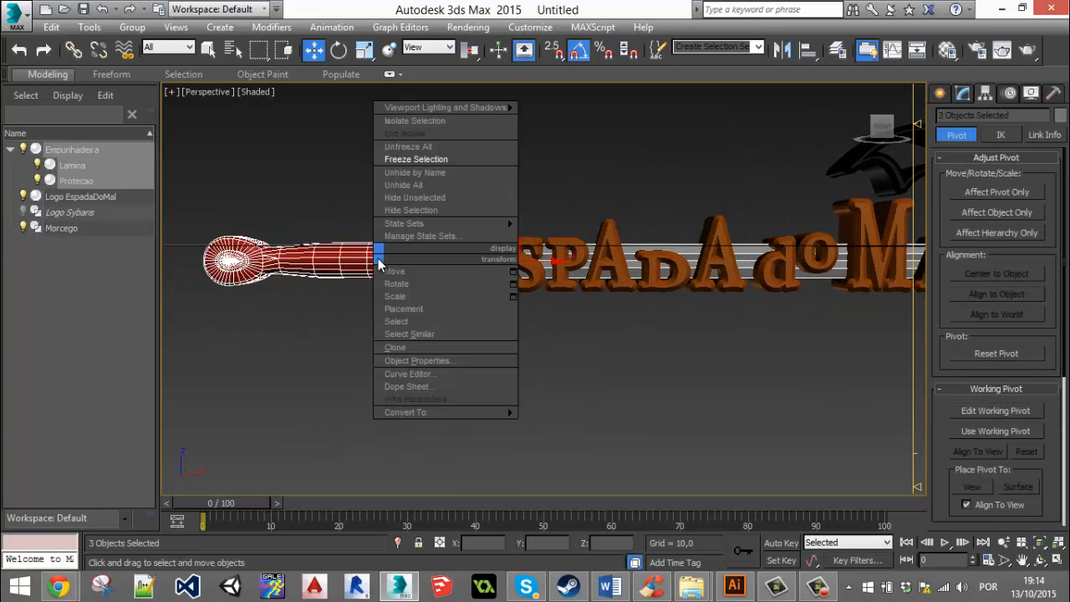
left_click(432, 362)
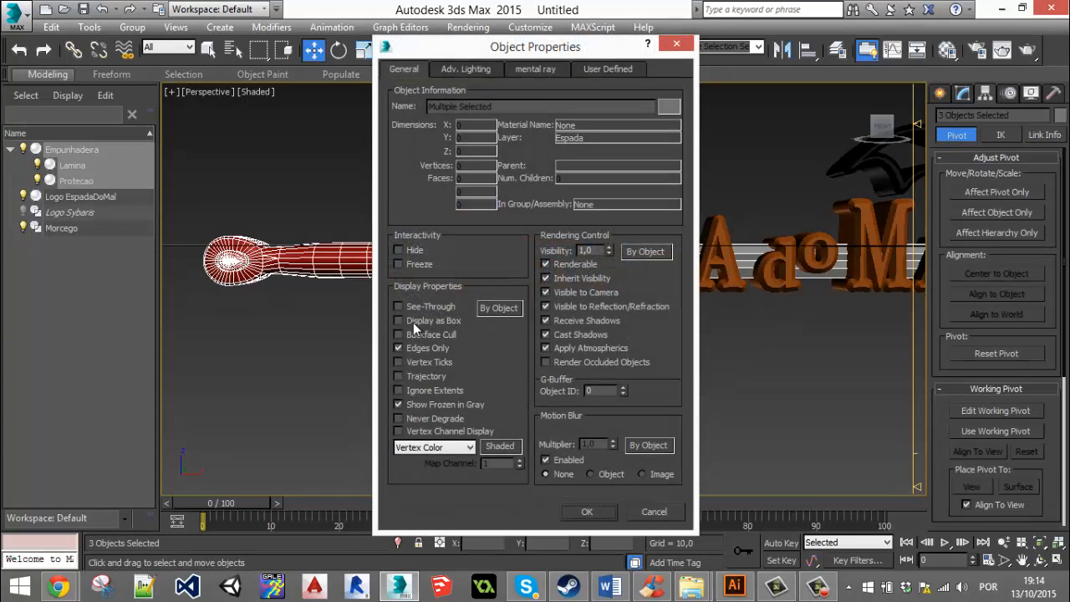
left_click(498, 308)
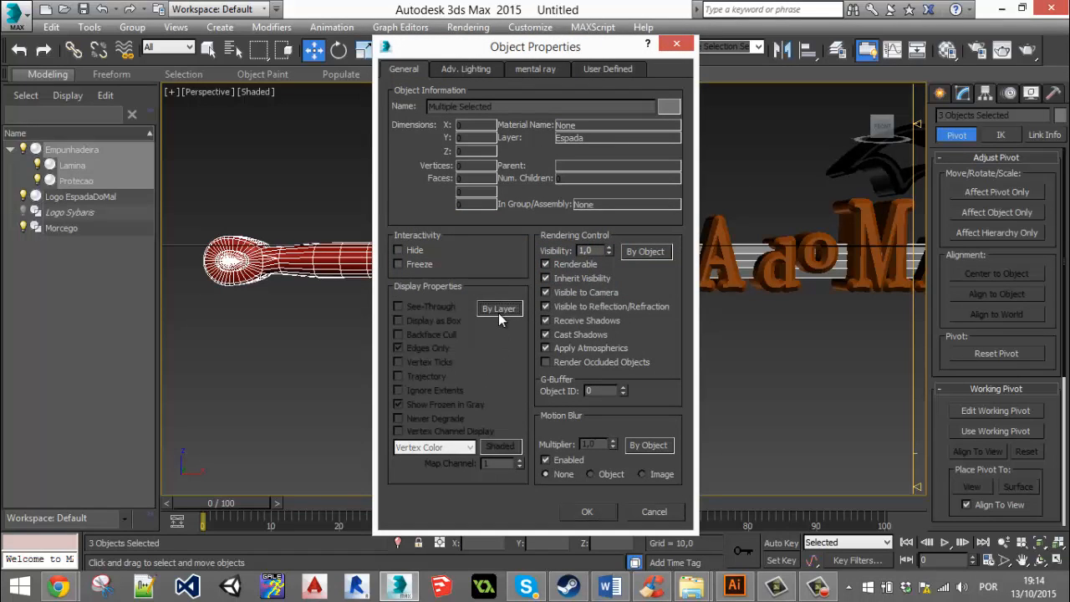
left_click(586, 510)
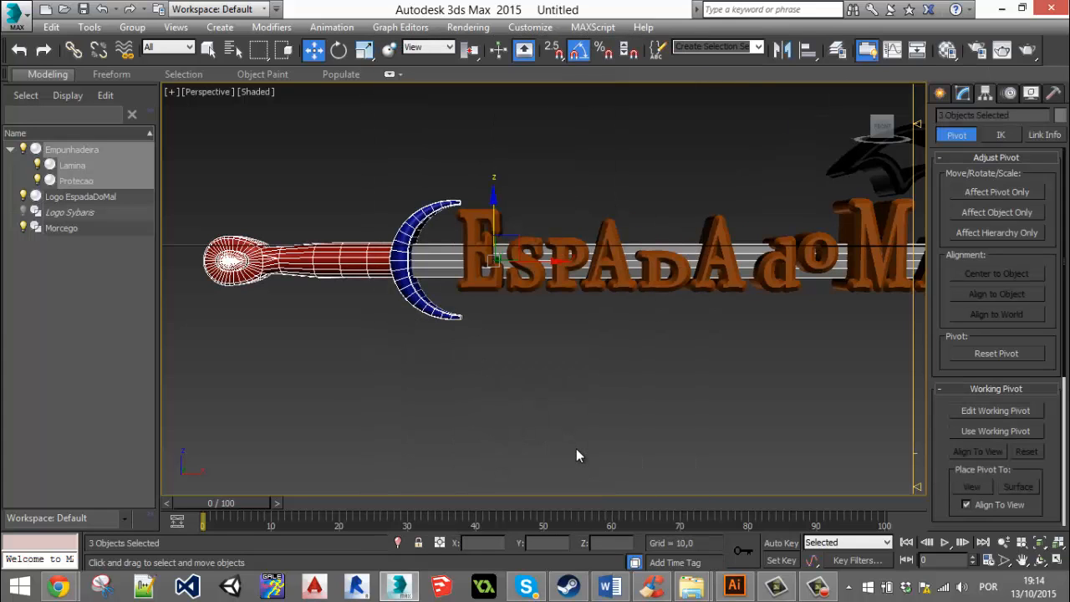
left_click(607, 379)
Turn off Show Frozen in Gray in the layer properties of the Espada layer.
left_click(837, 50)
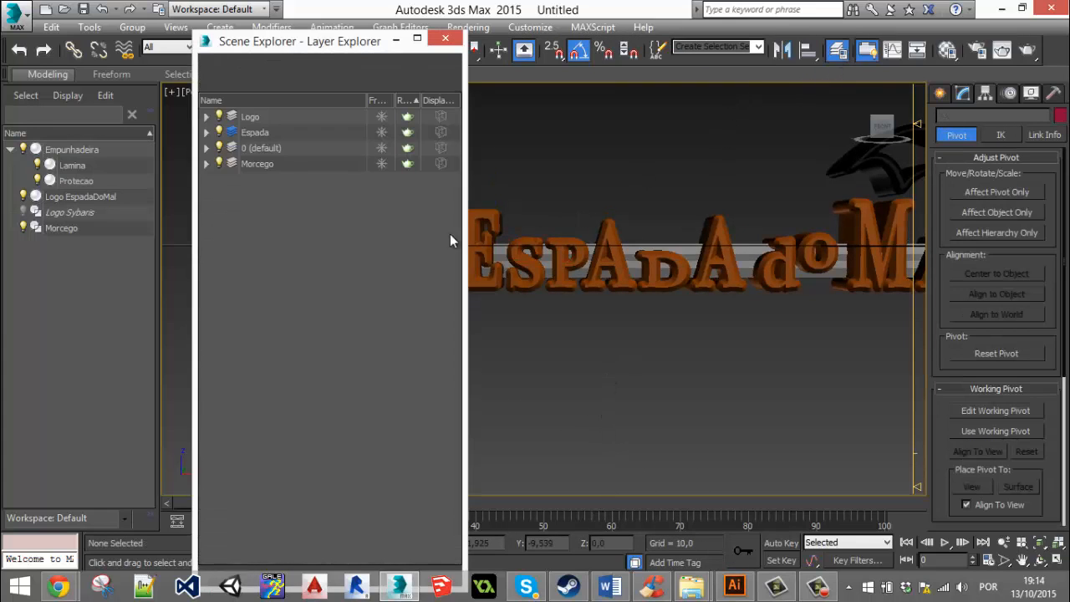
right_click(253, 132)
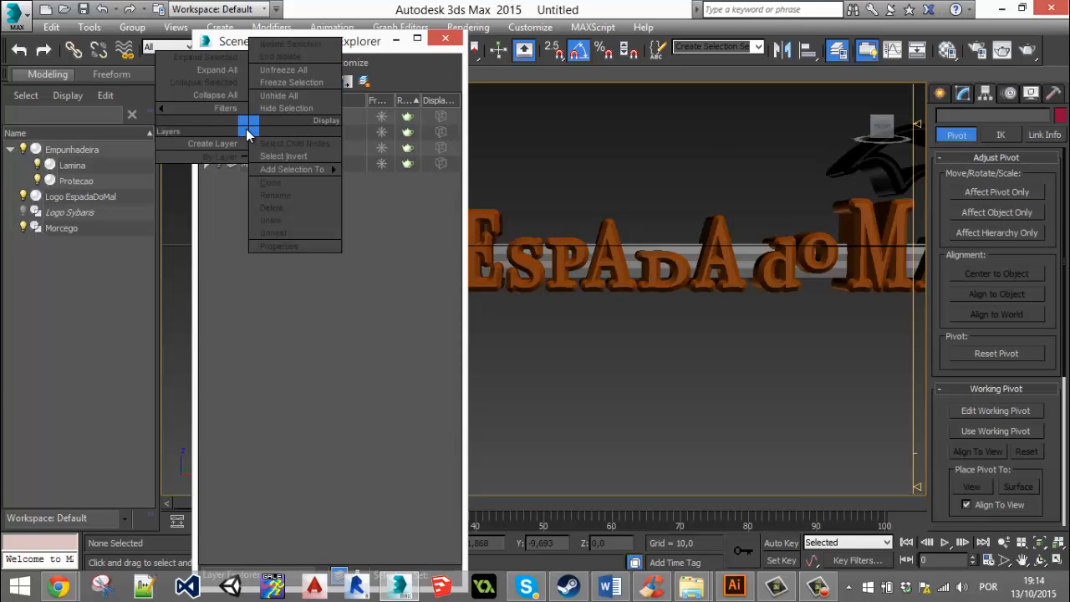
left_click(376, 274)
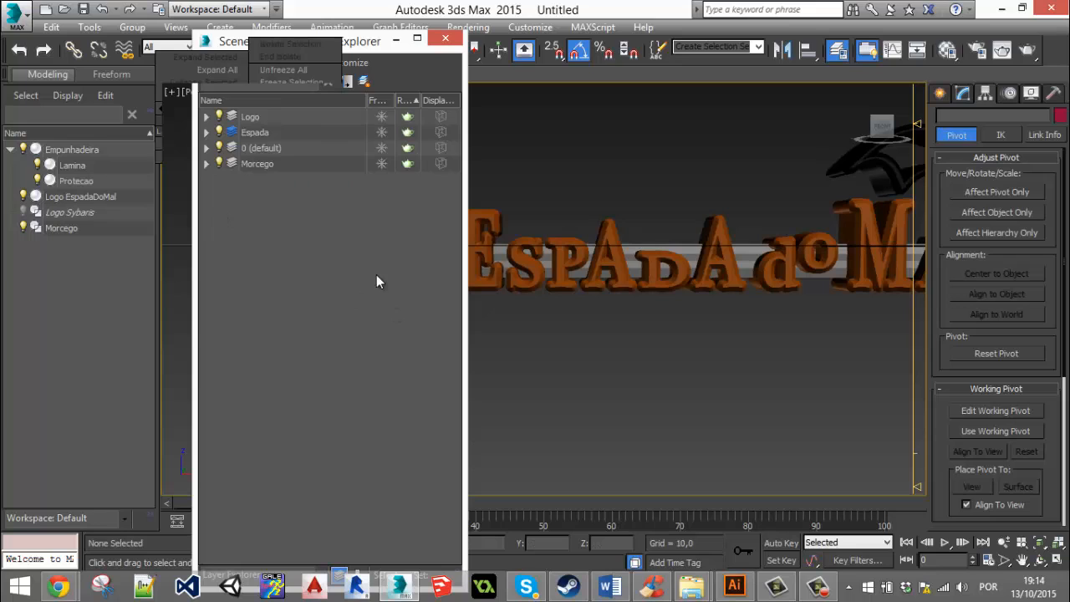
left_click(207, 133)
right_click(231, 133)
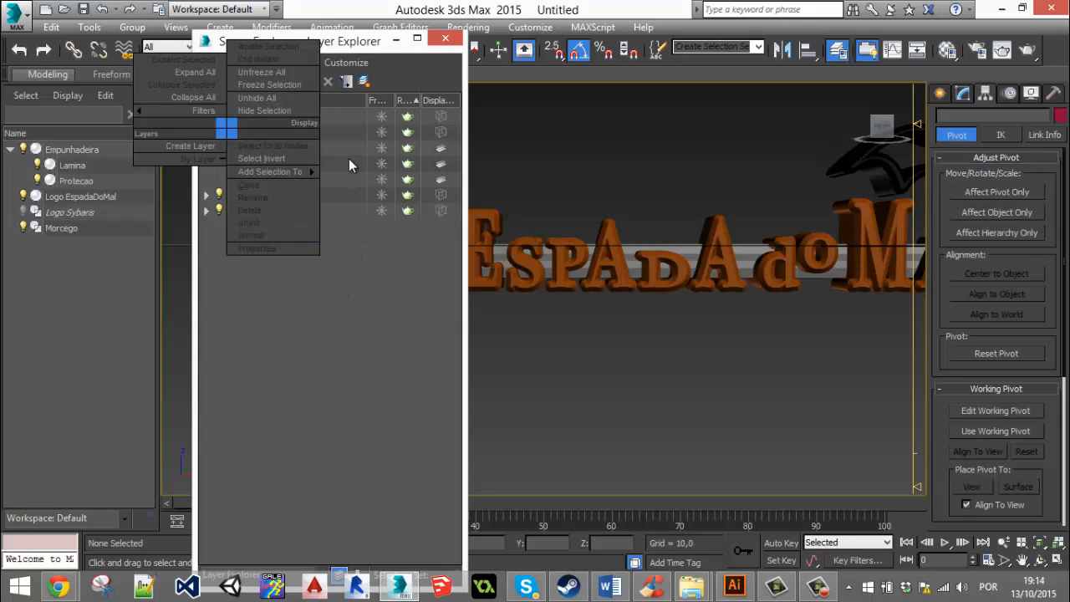
left_click(370, 276)
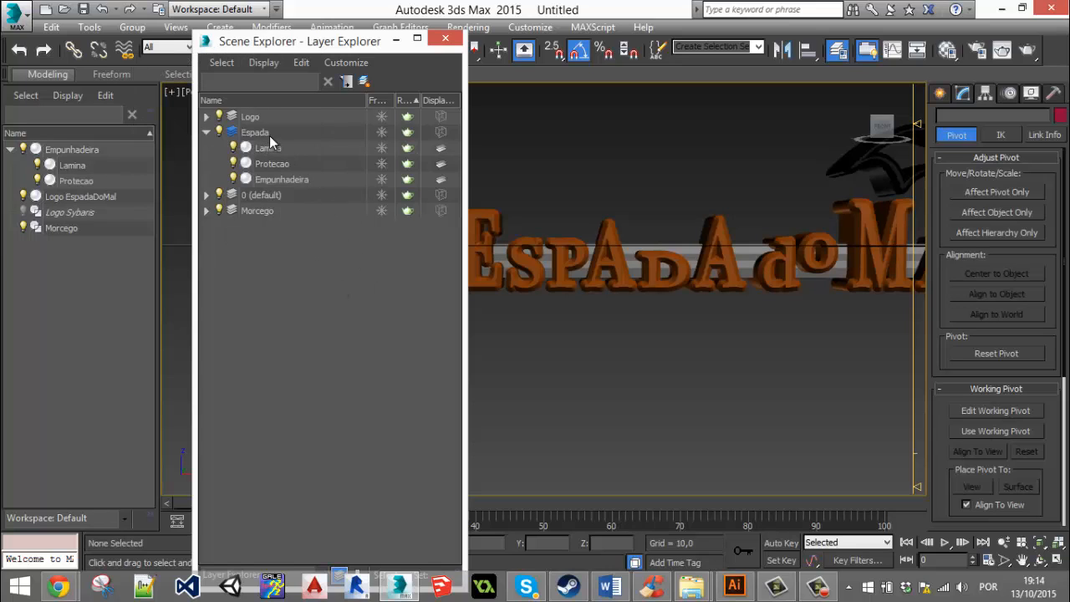
left_click(269, 133)
right_click(269, 133)
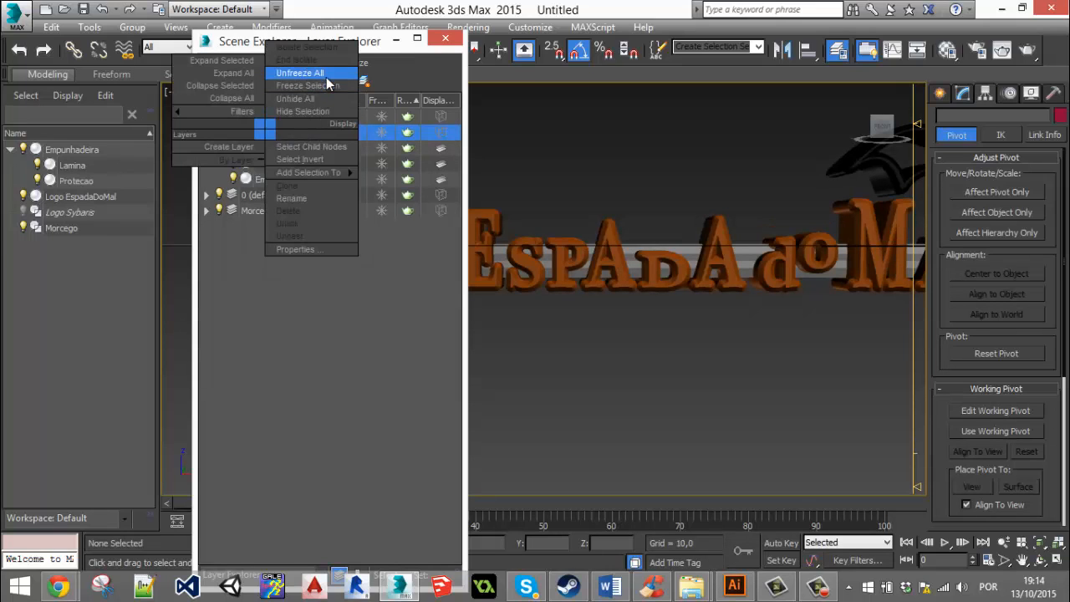
left_click(312, 250)
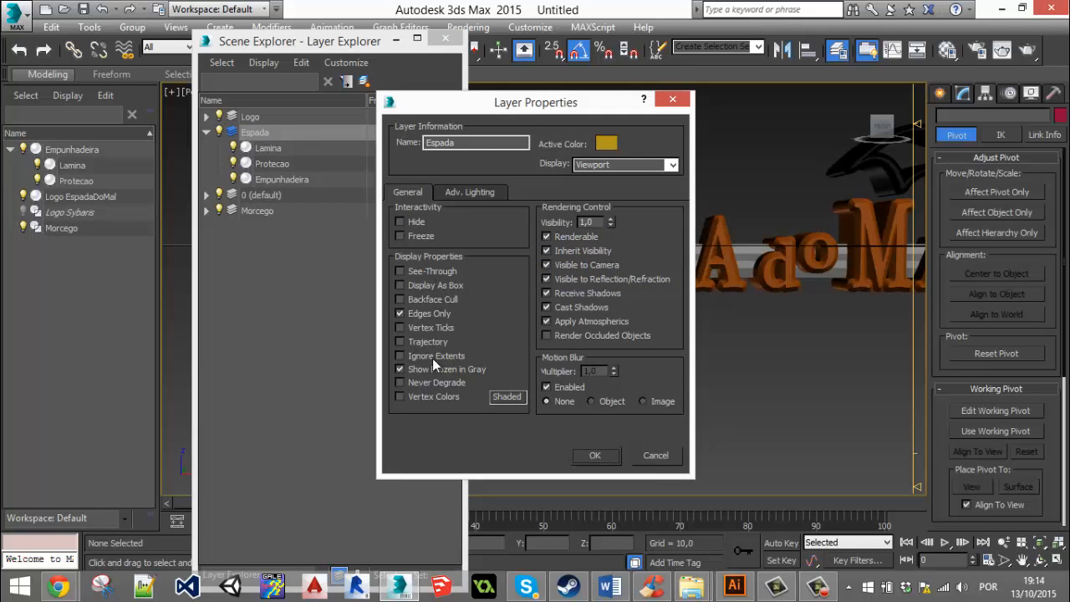
left_click(401, 369)
left_click(593, 457)
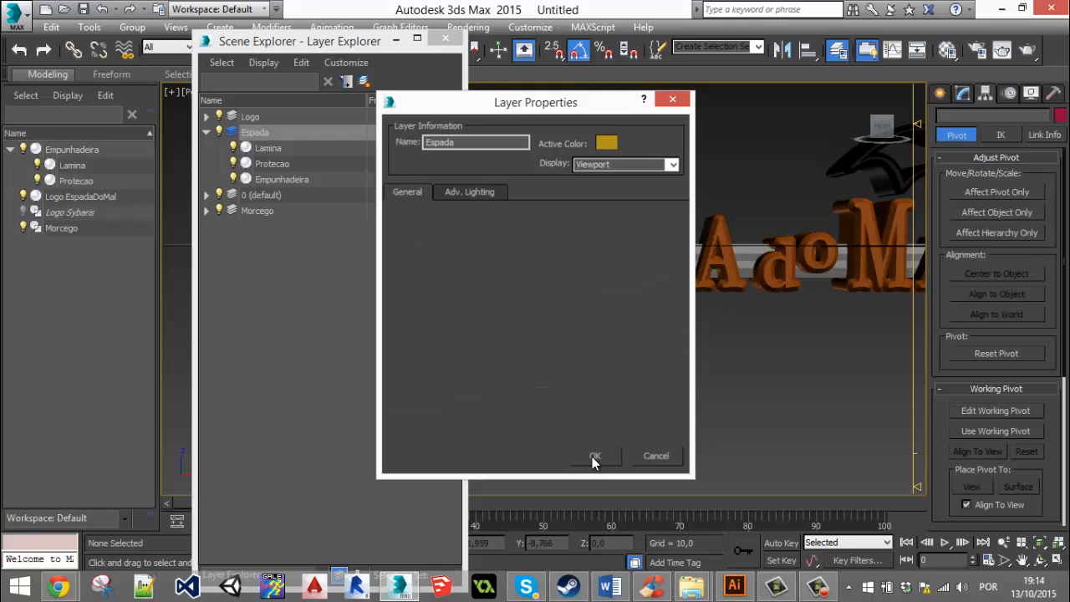
Test freezing and unfreezing the Espada layer with the Layer Explorer moved clear of the sword.
left_click(379, 132)
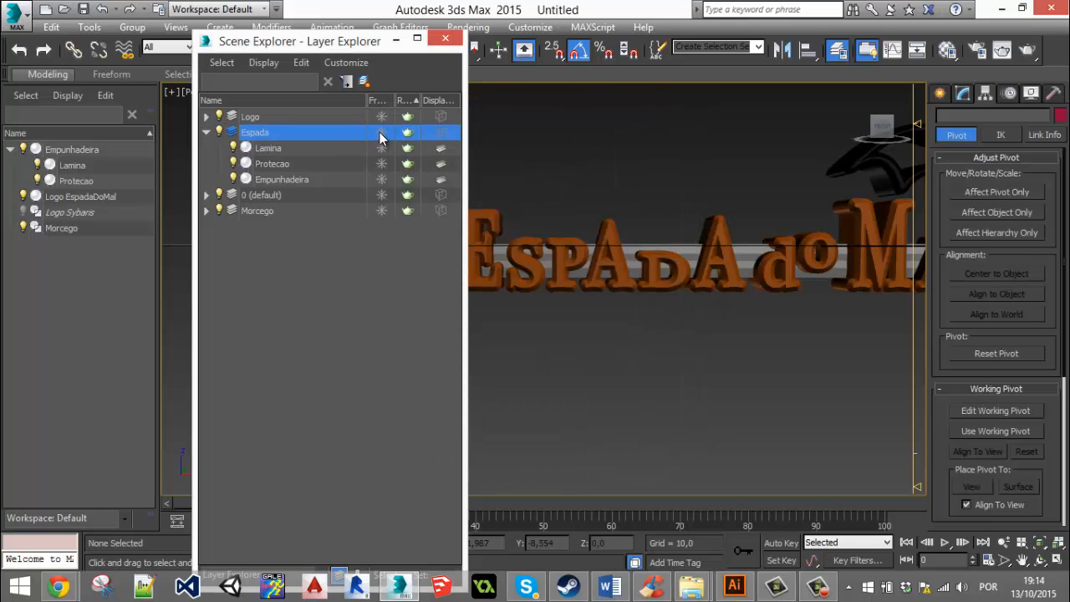
left_click_drag(358, 41, 849, 30)
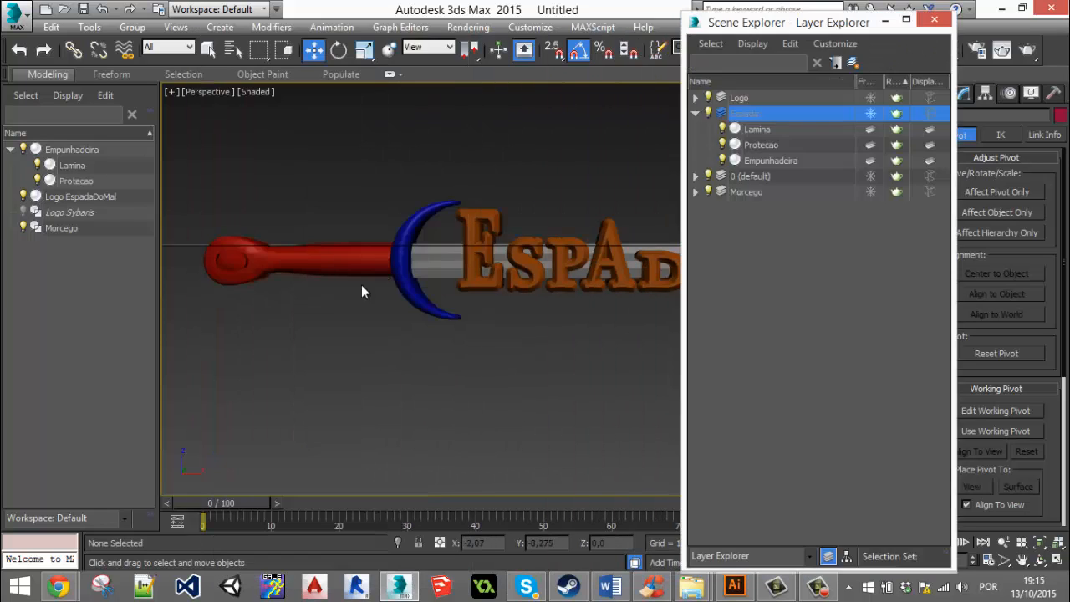
left_click(871, 114)
left_click(870, 114)
left_click(871, 114)
left_click(871, 114)
left_click(871, 115)
left_click(871, 115)
Check the object properties of Empunhadeira, Protecao and Lamina, close the Layer Explorer and clear the selection.
left_click(771, 130)
left_click(777, 177, "shift")
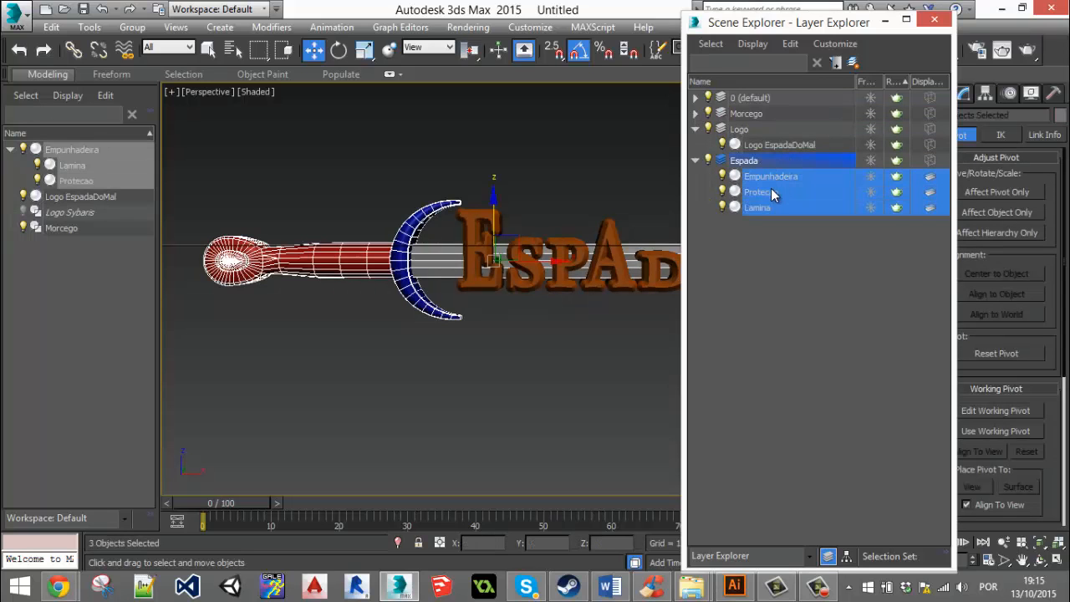
right_click(767, 185)
left_click(794, 329)
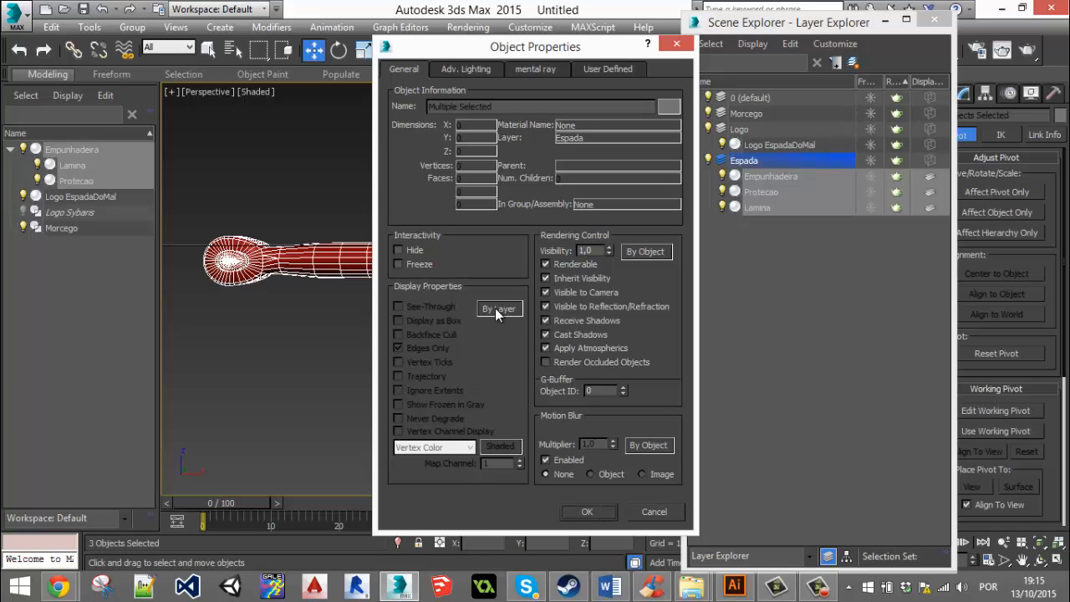
left_click(586, 512)
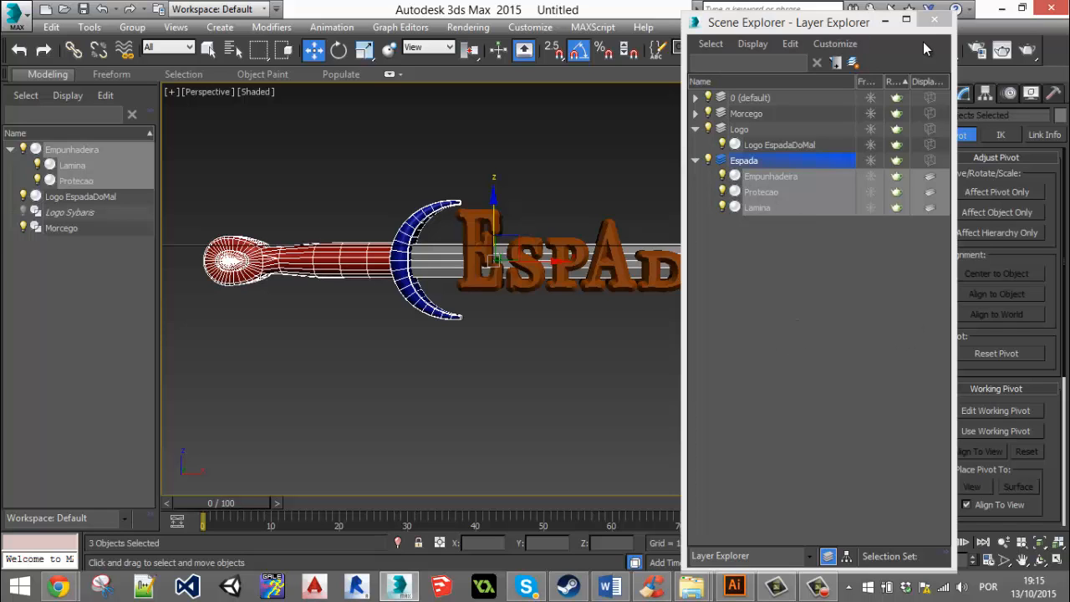
left_click(936, 24)
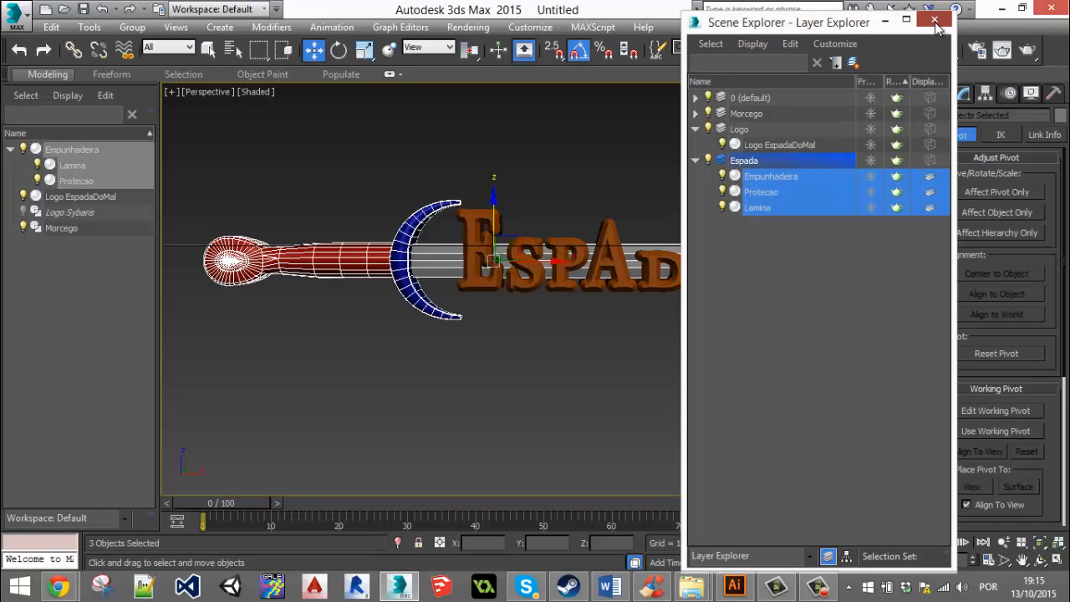
left_click(935, 24)
left_click(599, 347)
middle_click_drag(490, 275, 567, 325)
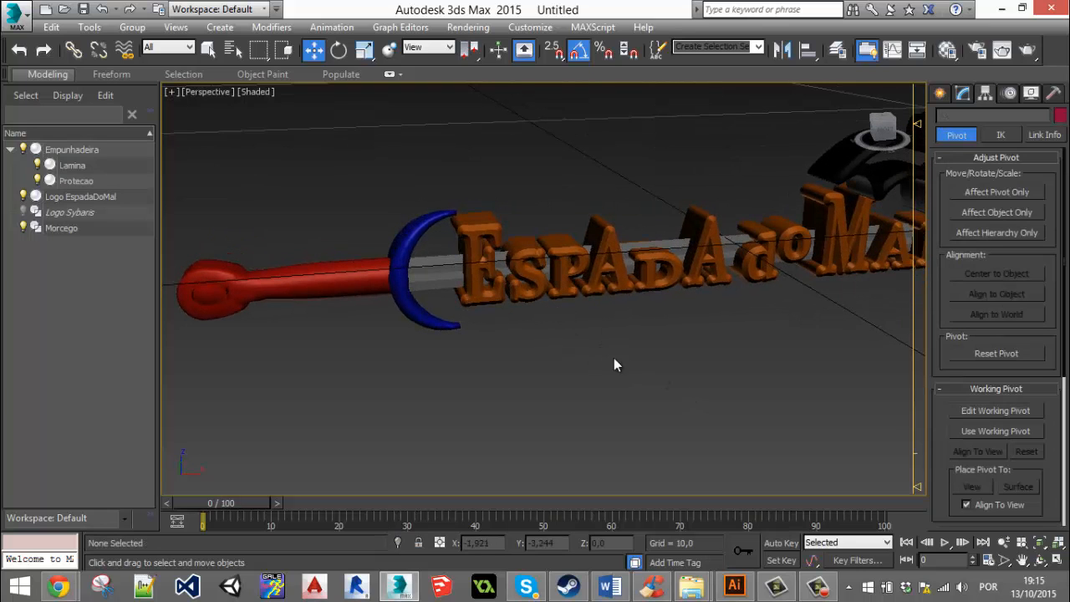
left_click(817, 585)
left_click(323, 473)
left_click(324, 473)
Set the Morcego object's X and Y position to 0,0, and clear the selection.
middle_click_drag(610, 346, 534, 352)
middle_click_drag(747, 301, 577, 269, "alt")
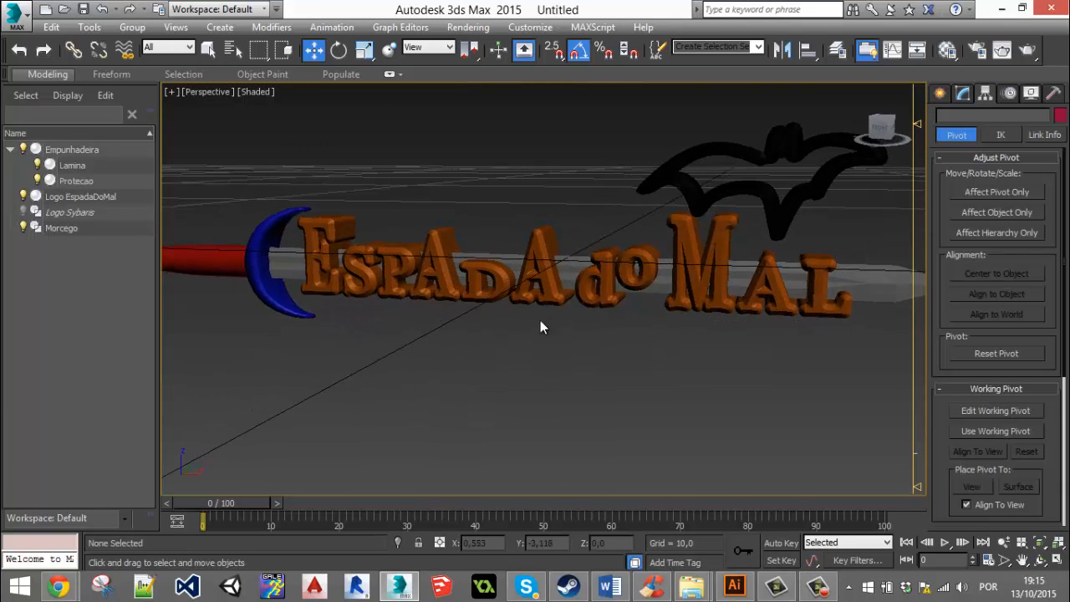
middle_click_drag(524, 302, 618, 298, "alt")
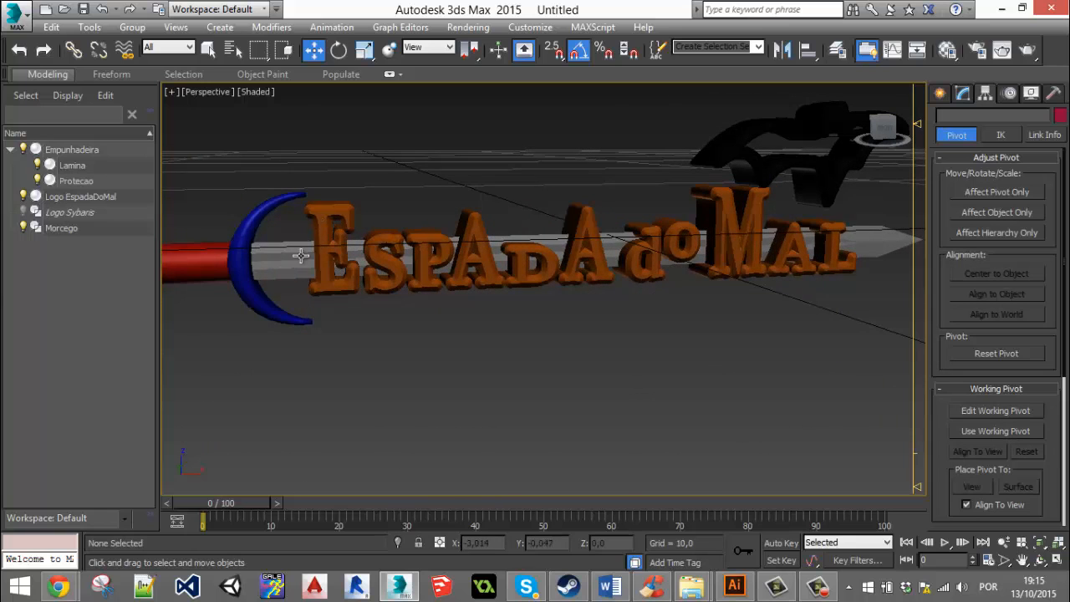
middle_click_drag(374, 283, 566, 216)
scroll(490, 260, "down", 6)
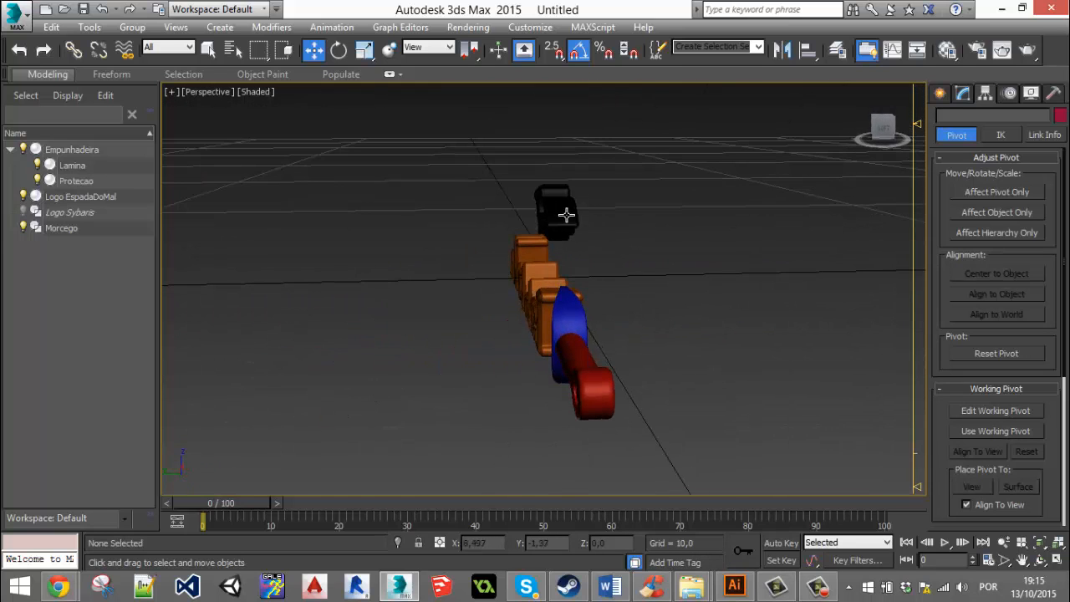
left_click(566, 215)
right_click(574, 544)
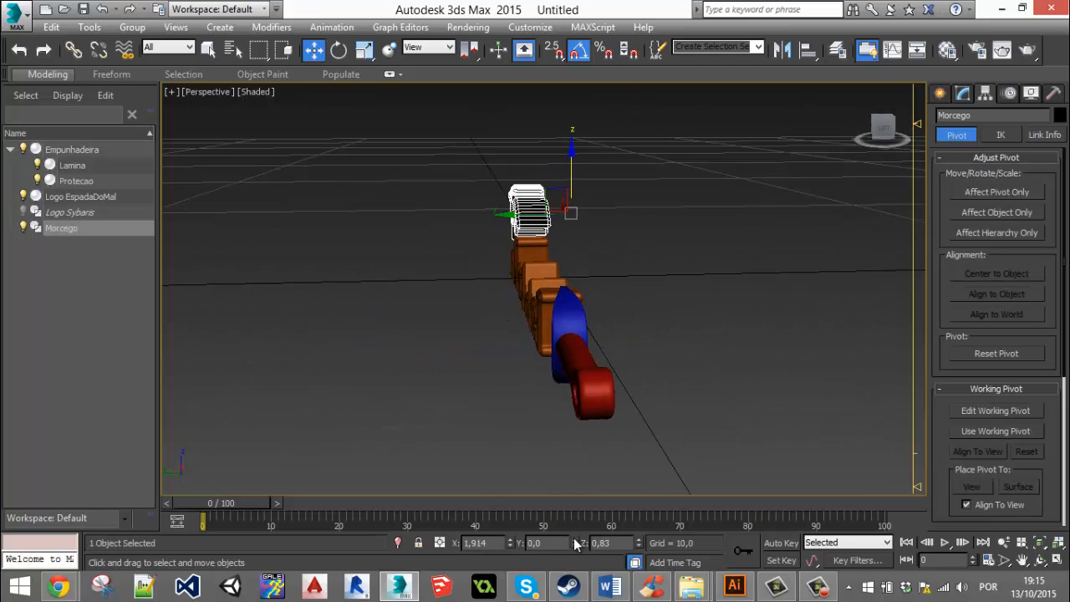
right_click(510, 543)
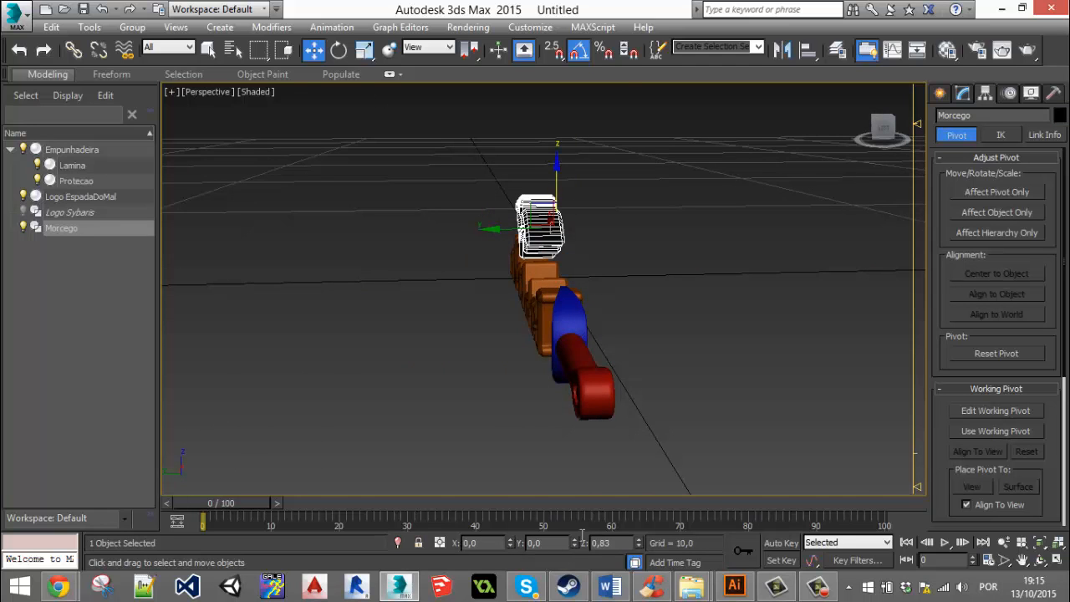
mouse_move(585, 376)
middle_mouse_down("alt")
mouse_move(699, 403)
mouse_move(577, 418)
mouse_move(577, 394)
middle_mouse_up("alt")
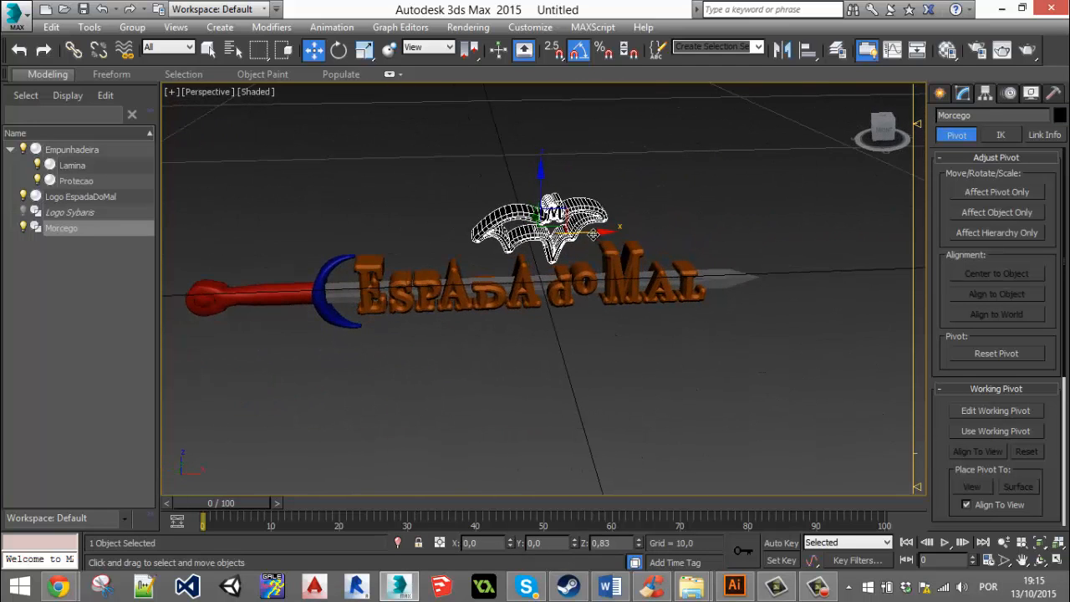
left_click(593, 412)
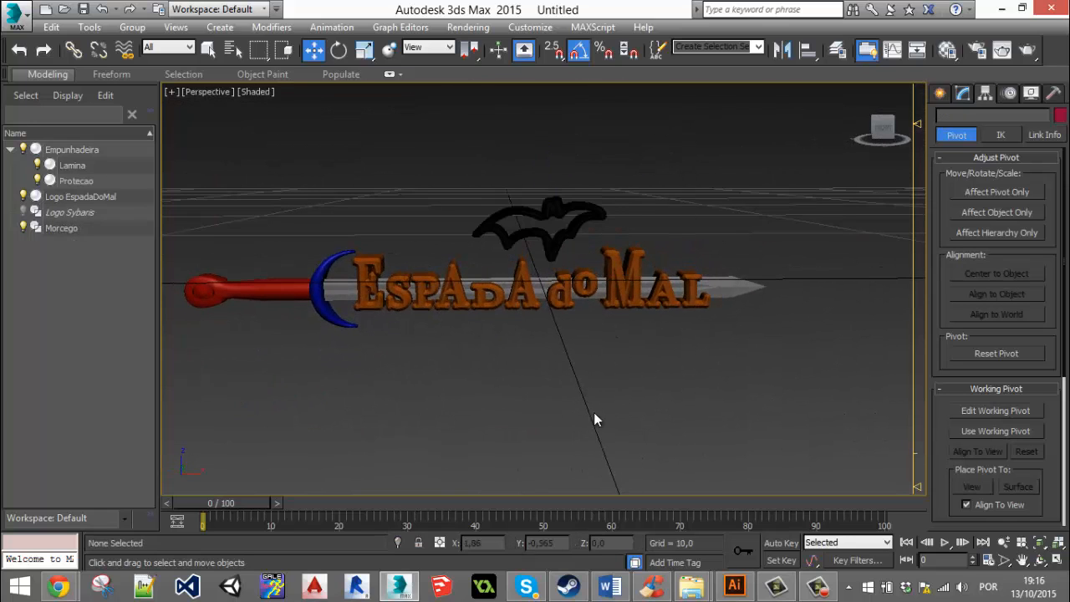
middle_click_drag(593, 412, 596, 374, "alt")
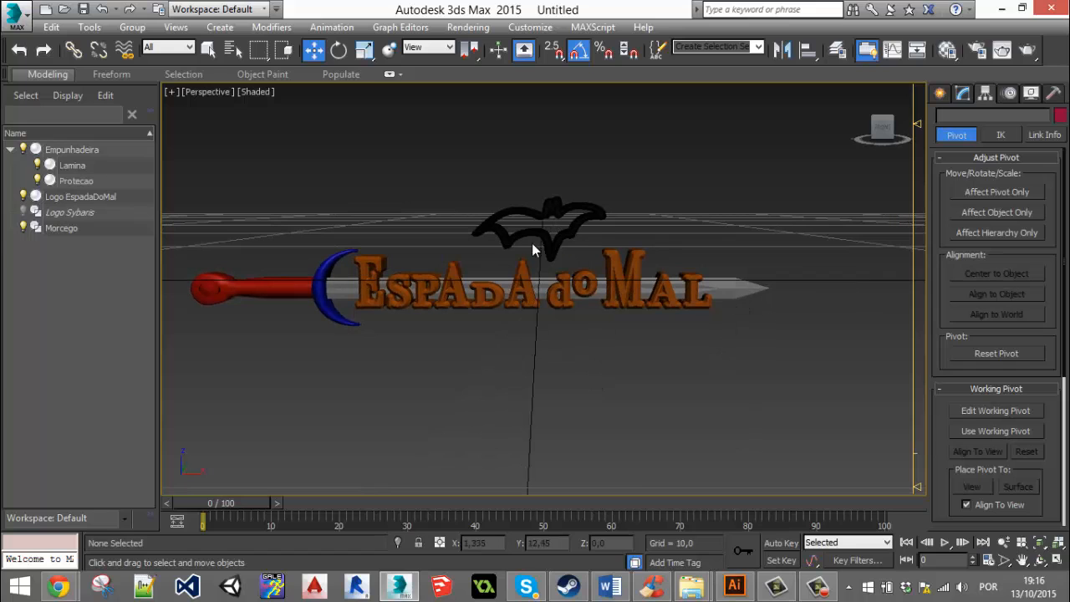
middle_click_drag(552, 249, 555, 239, "alt")
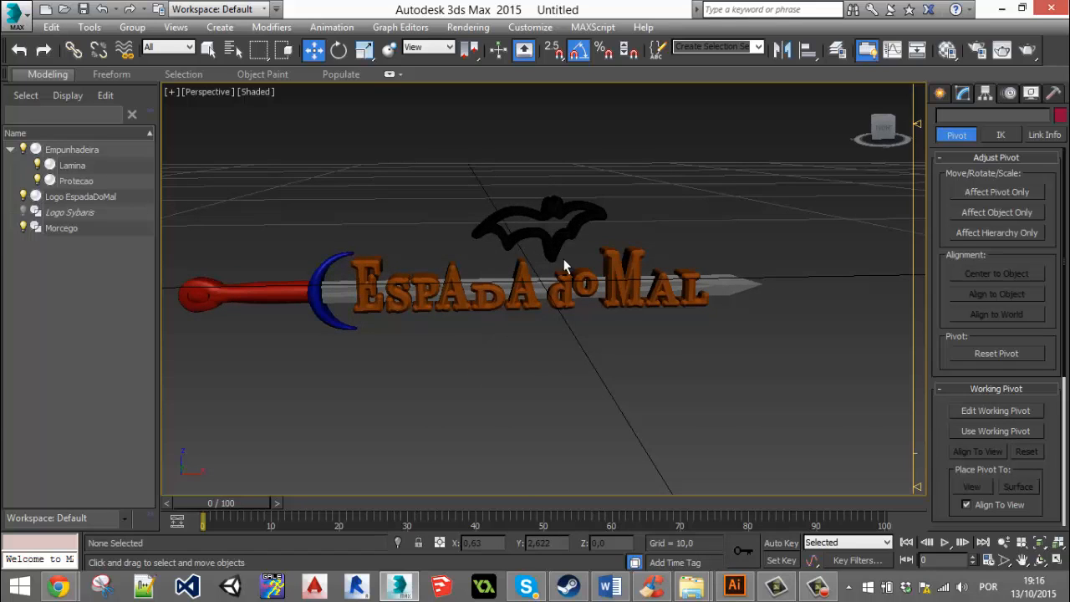